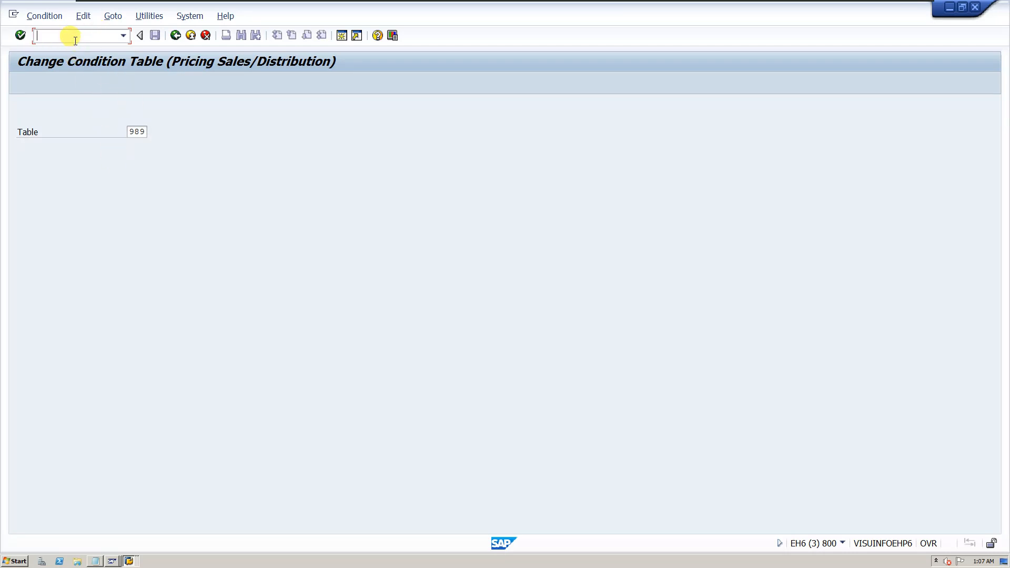
- Switch from changing a condition table to creating a new one
{"action": "left_click", "coordinate": [49, 18]}
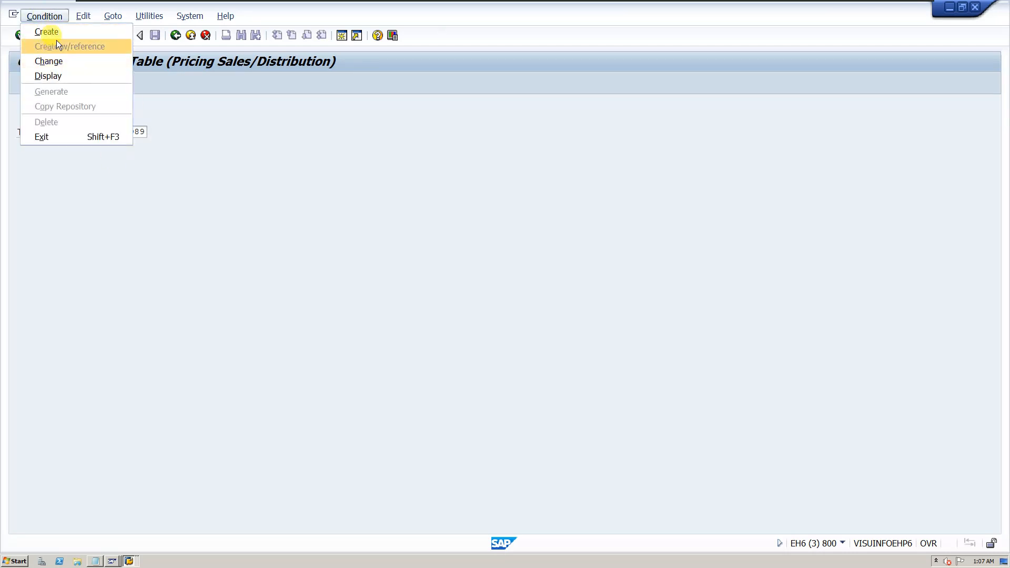
{"action": "left_click", "coordinate": [56, 33]}
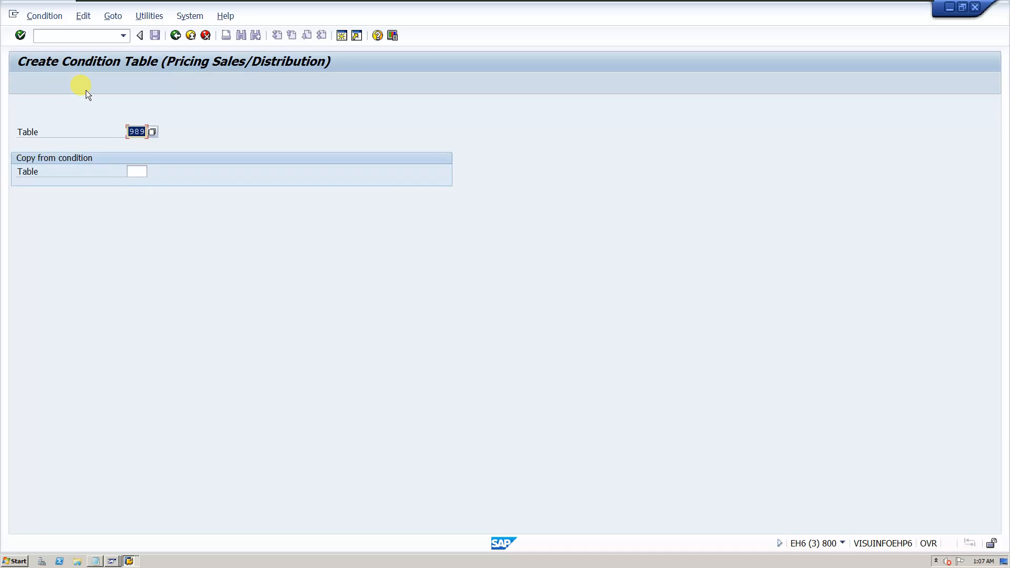
- Run transaction SPRO and open the SAP Reference IMG
{"action": "left_click", "coordinate": [68, 39]}
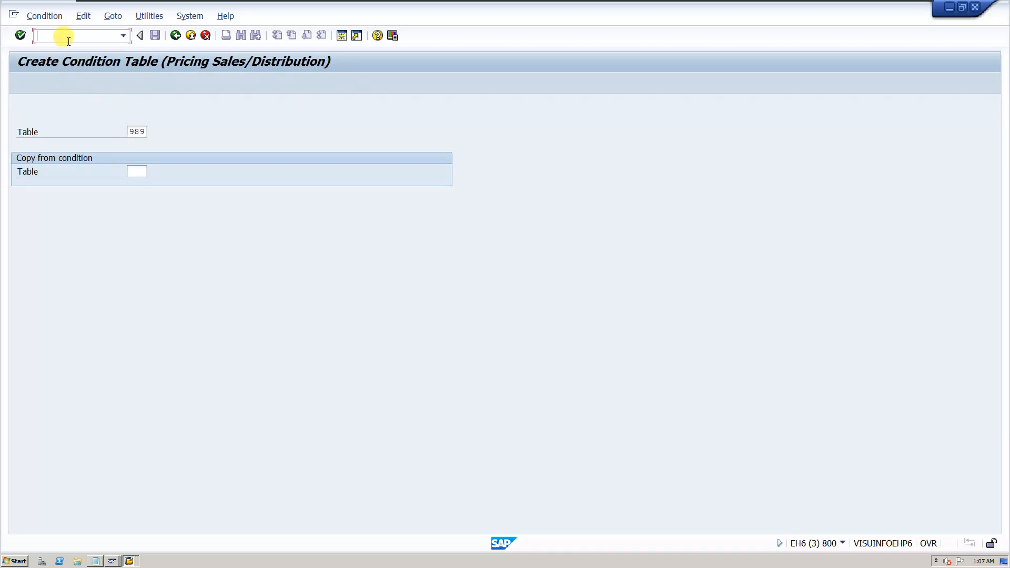
{"action": "type", "text": "//spro"}
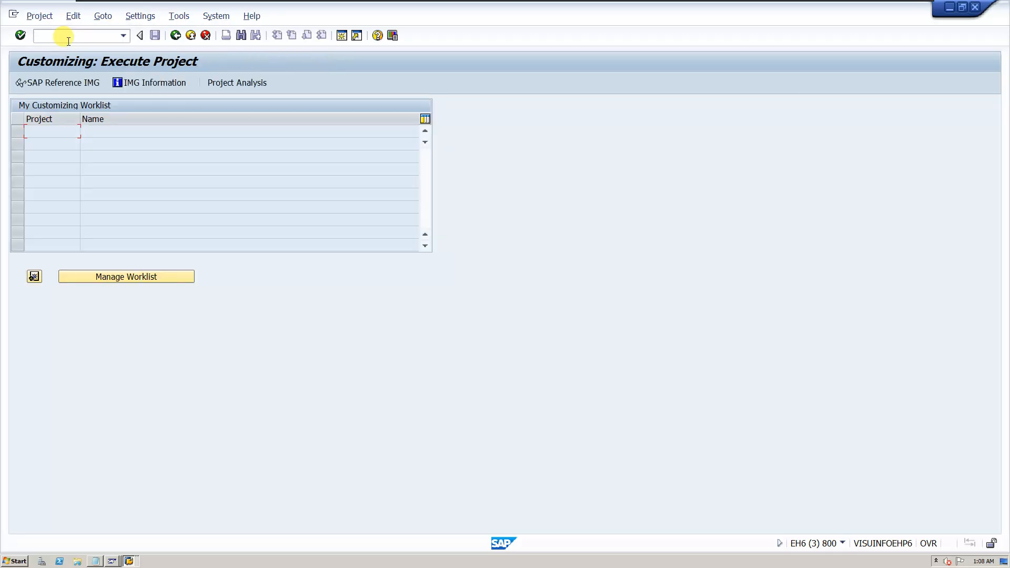
{"action": "left_click", "coordinate": [72, 83]}
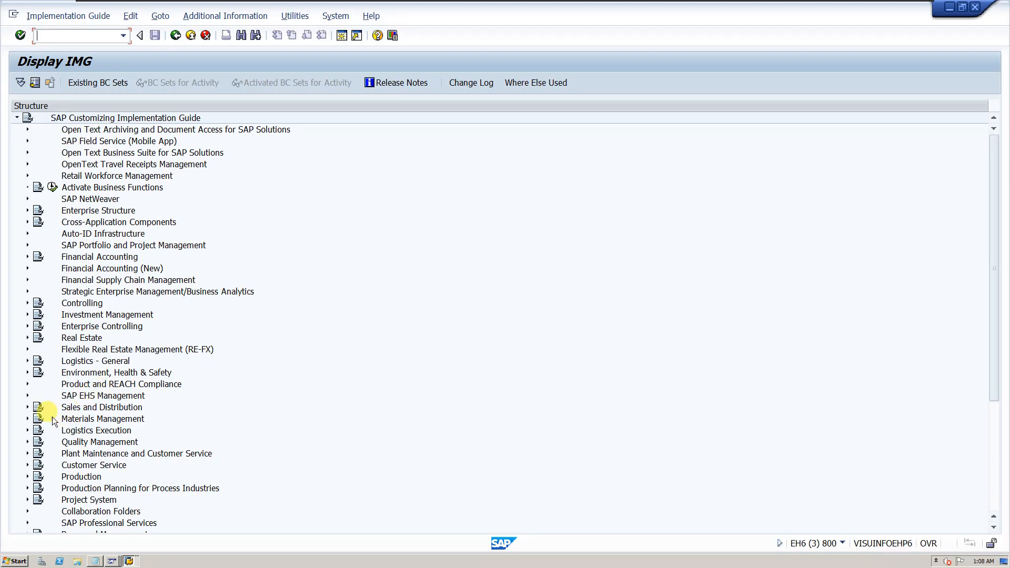
- Open the Define Condition Tables activity under Sales and Distribution, Basic Functions, Pricing, Pricing Control
{"action": "left_click", "coordinate": [27, 408]}
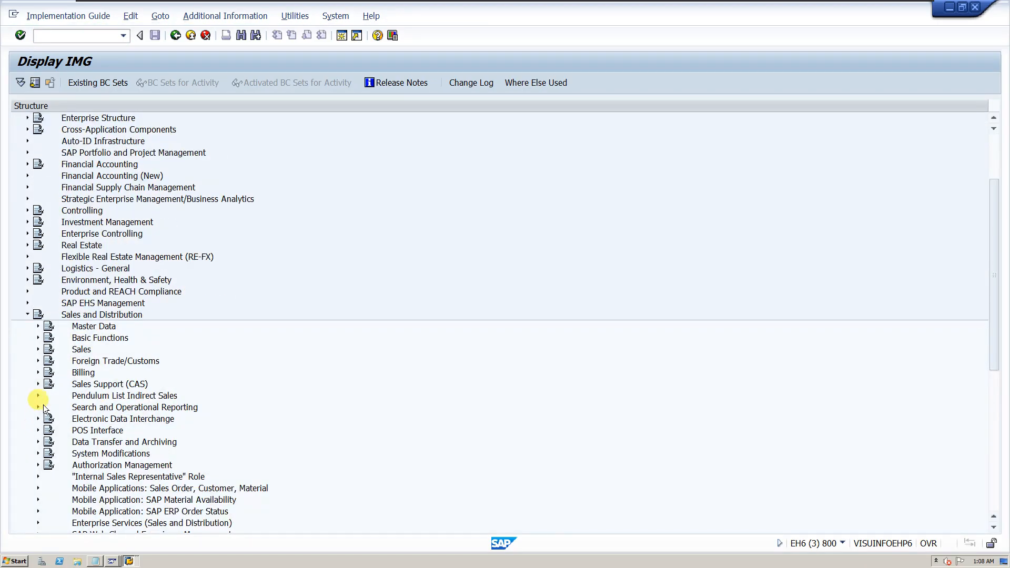
{"action": "left_click", "coordinate": [38, 337]}
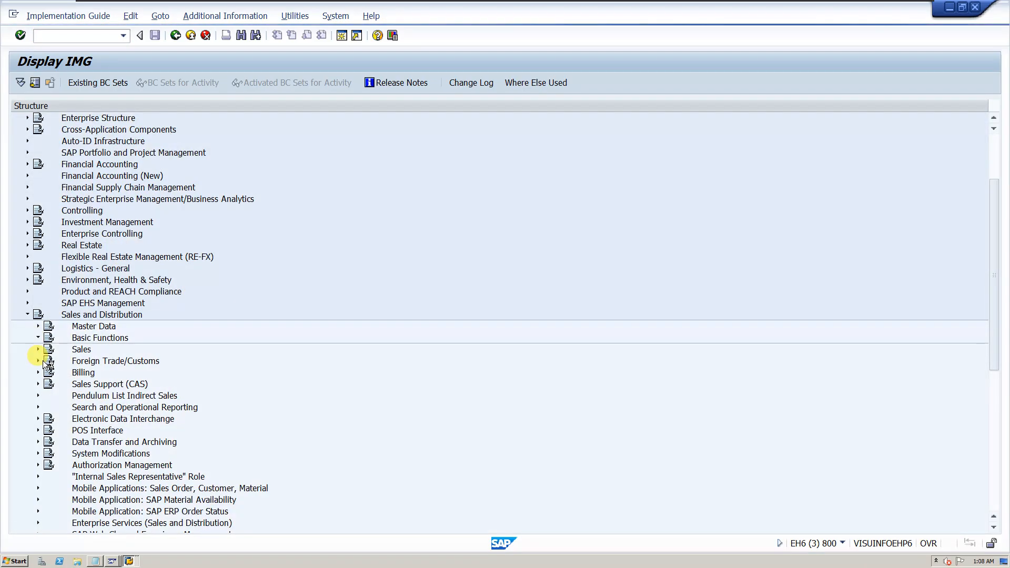
{"action": "left_click", "coordinate": [48, 280]}
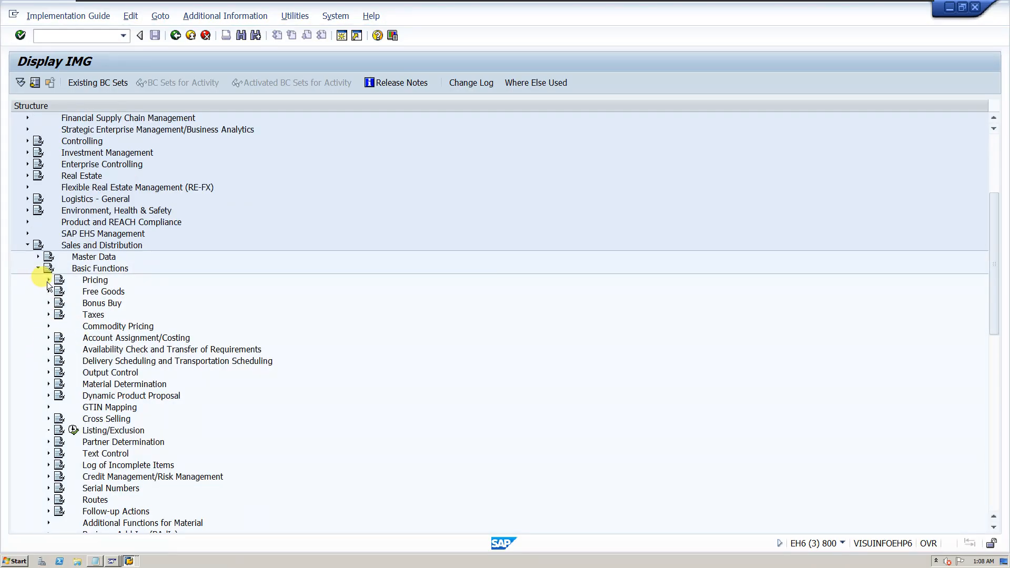
{"action": "left_click", "coordinate": [59, 291]}
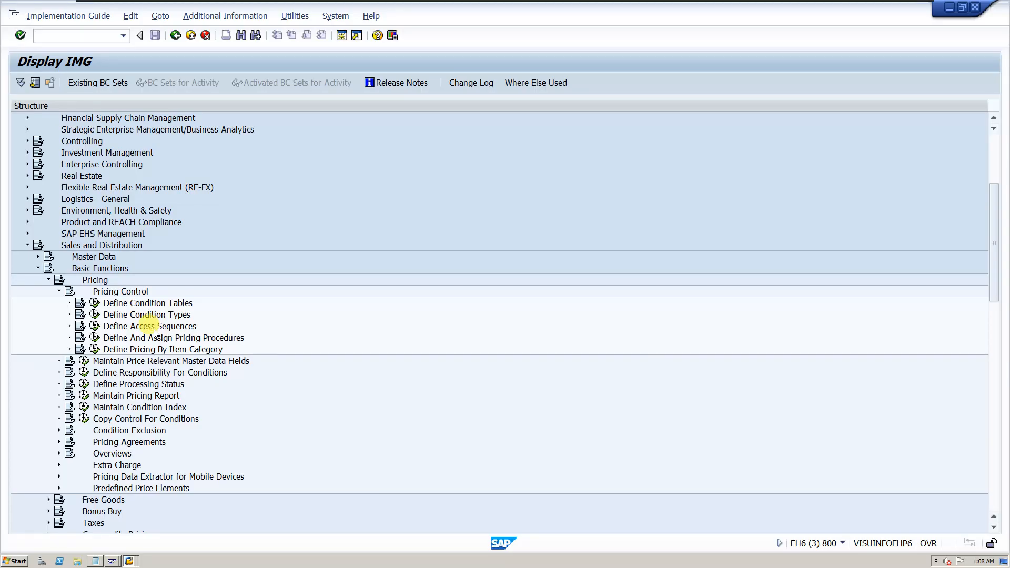
{"action": "left_click", "coordinate": [95, 302]}
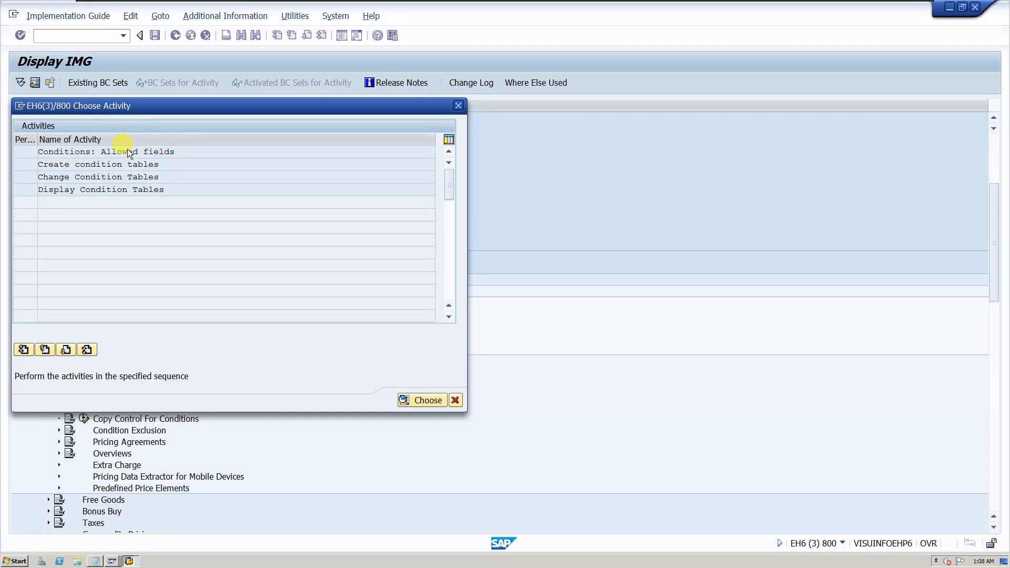
- Open Conditions: Allowed fields and examine the fields available in the pricing field catalog
{"action": "double_click", "coordinate": [128, 151]}
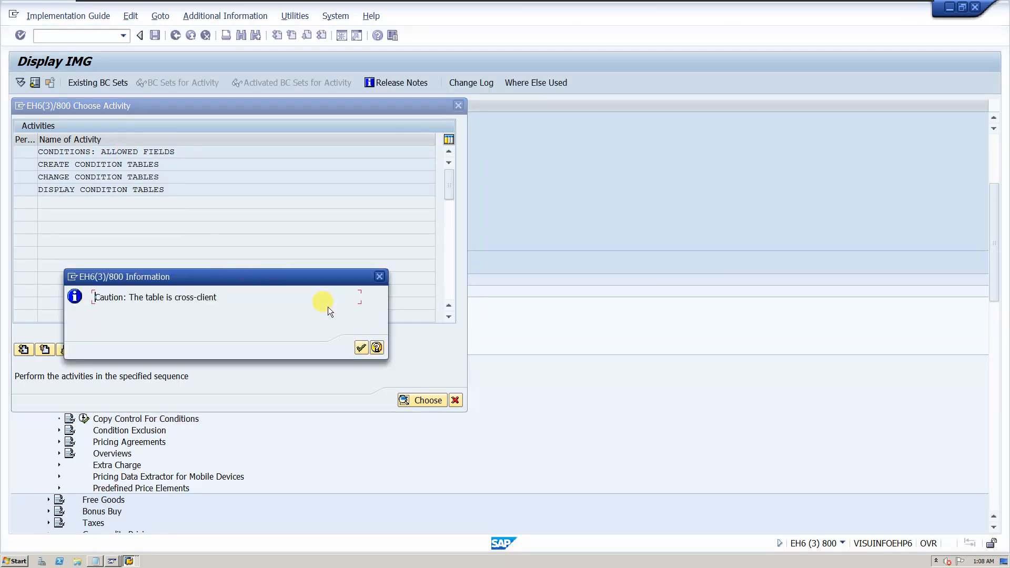
{"action": "left_click", "coordinate": [361, 348]}
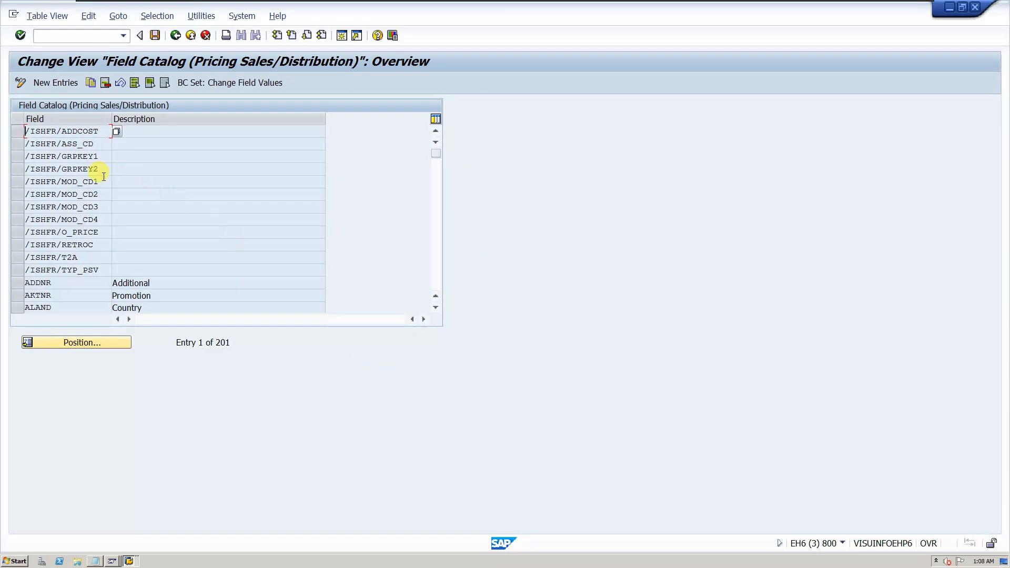
{"action": "scroll", "coordinate": [84, 235], "scroll_direction": "down", "scroll_amount": 8}
{"action": "scroll", "coordinate": [80, 245], "scroll_direction": "down", "scroll_amount": 20}
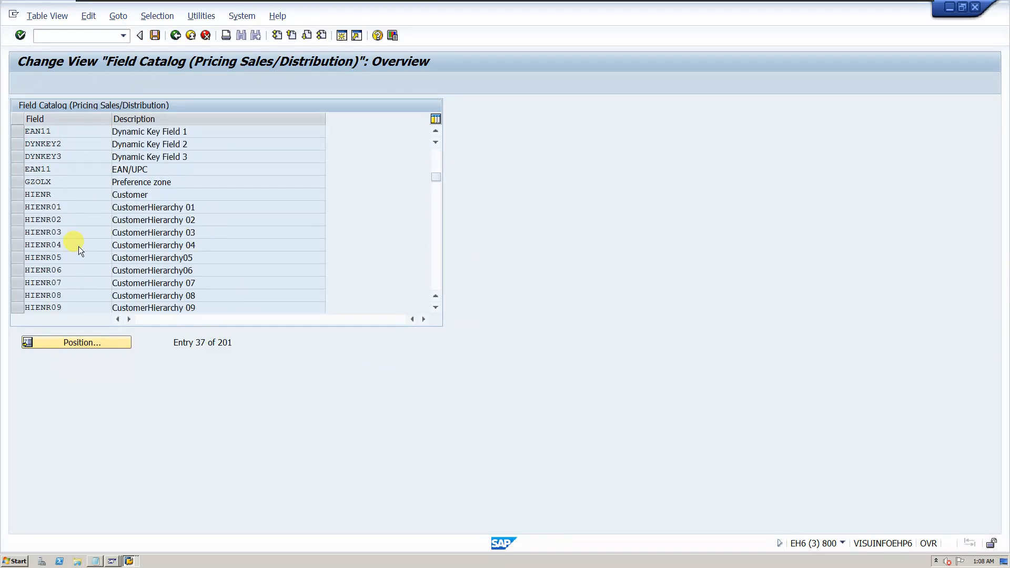
{"action": "scroll", "coordinate": [78, 250], "scroll_direction": "down", "scroll_amount": 20}
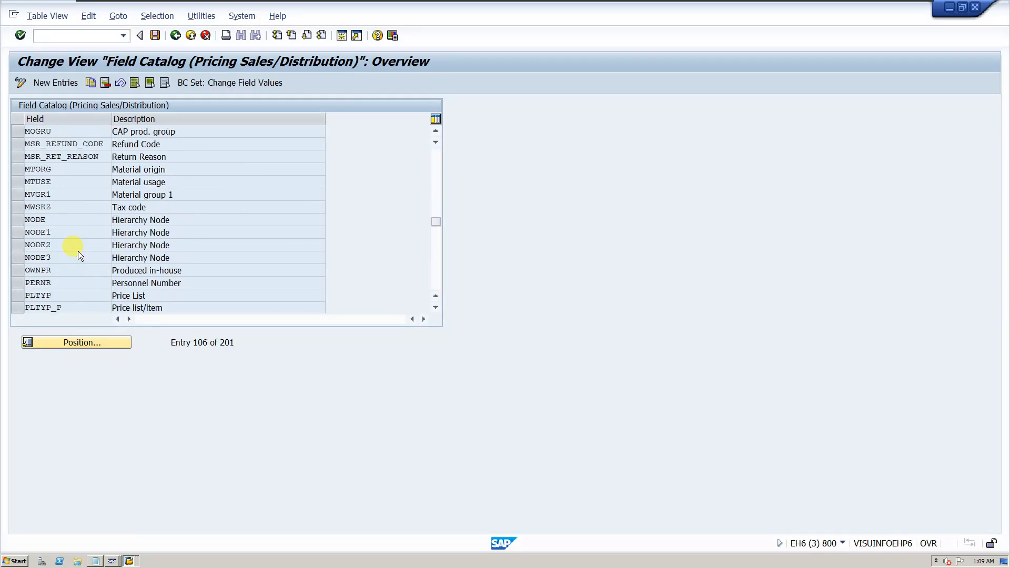
{"action": "scroll", "coordinate": [78, 251], "scroll_direction": "down", "scroll_amount": 12}
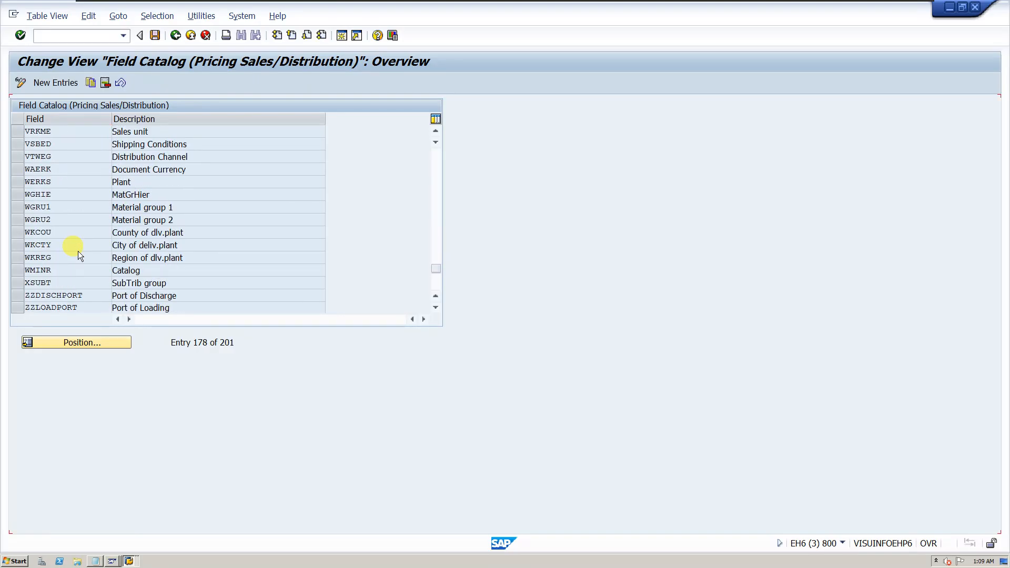
{"action": "scroll", "coordinate": [80, 251], "scroll_direction": "up", "scroll_amount": 20}
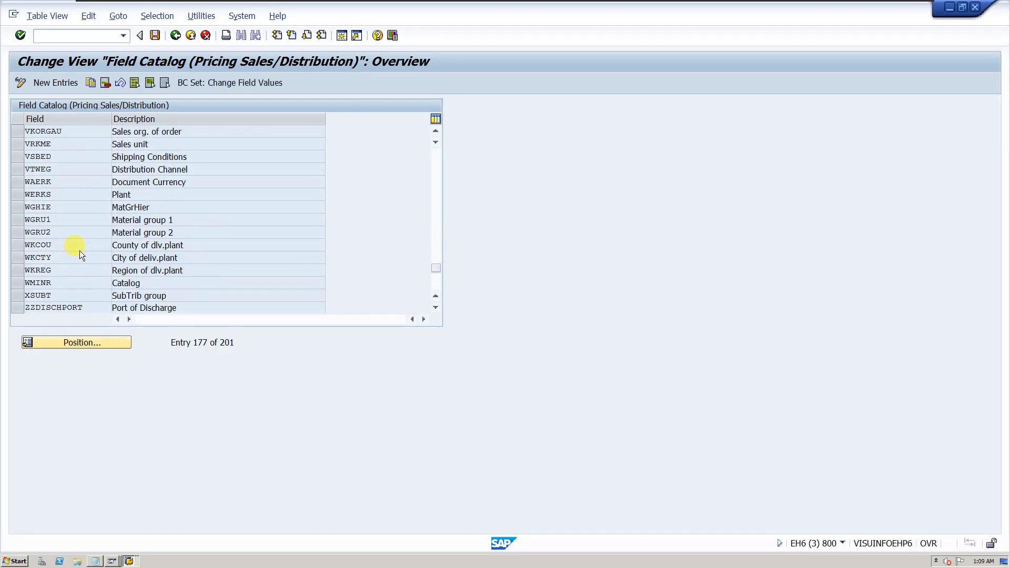
{"action": "scroll", "coordinate": [80, 250], "scroll_direction": "up", "scroll_amount": 12}
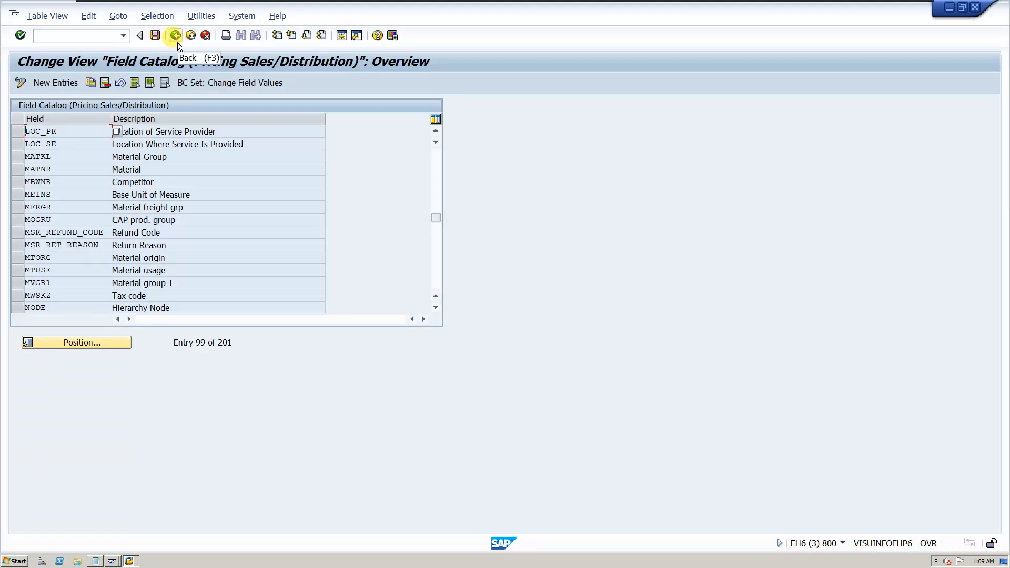
{"action": "scroll", "coordinate": [94, 238], "scroll_direction": "down", "scroll_amount": 11}
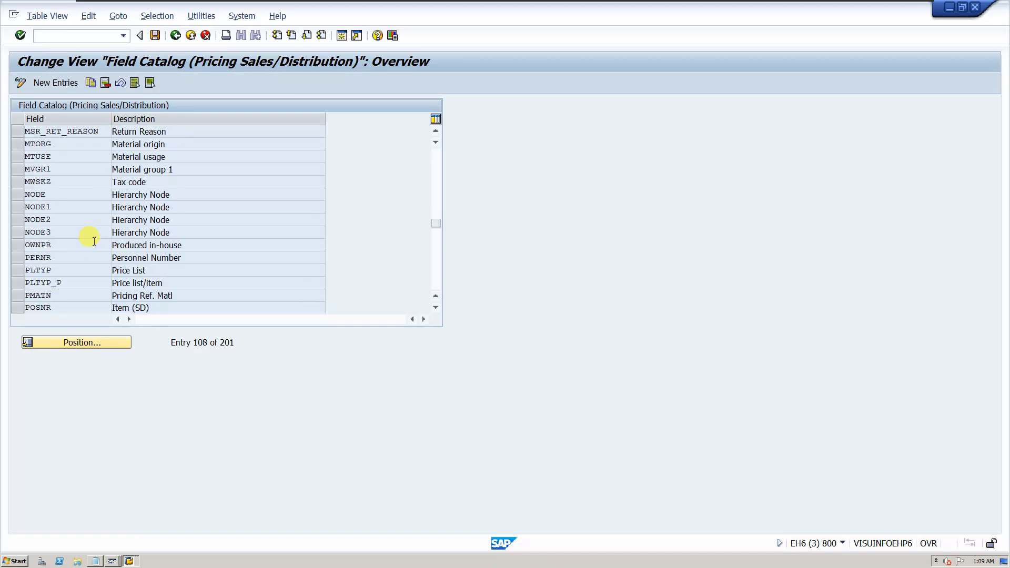
{"action": "scroll", "coordinate": [93, 241], "scroll_direction": "down", "scroll_amount": 20}
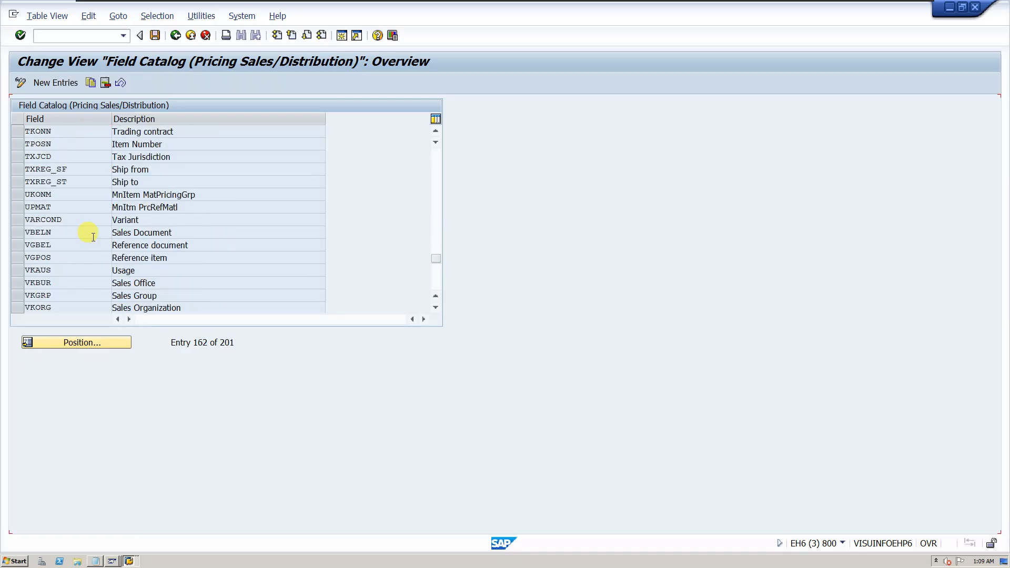
{"action": "scroll", "coordinate": [93, 236], "scroll_direction": "down", "scroll_amount": 1}
{"action": "scroll", "coordinate": [92, 236], "scroll_direction": "up", "scroll_amount": 14}
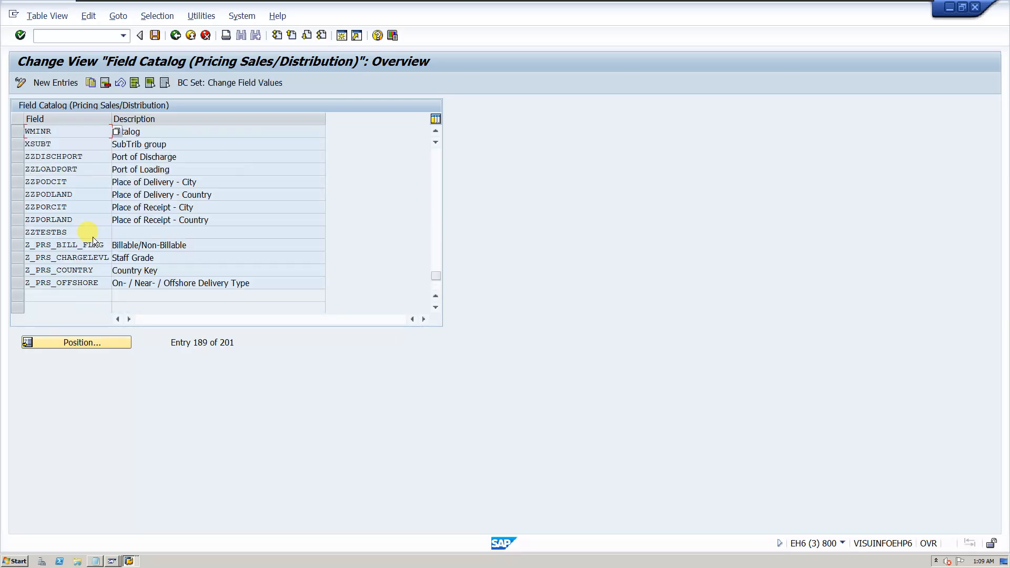
- Leave the field catalog, start Create condition tables and list the possible entries for the table number
{"action": "left_click", "coordinate": [177, 37]}
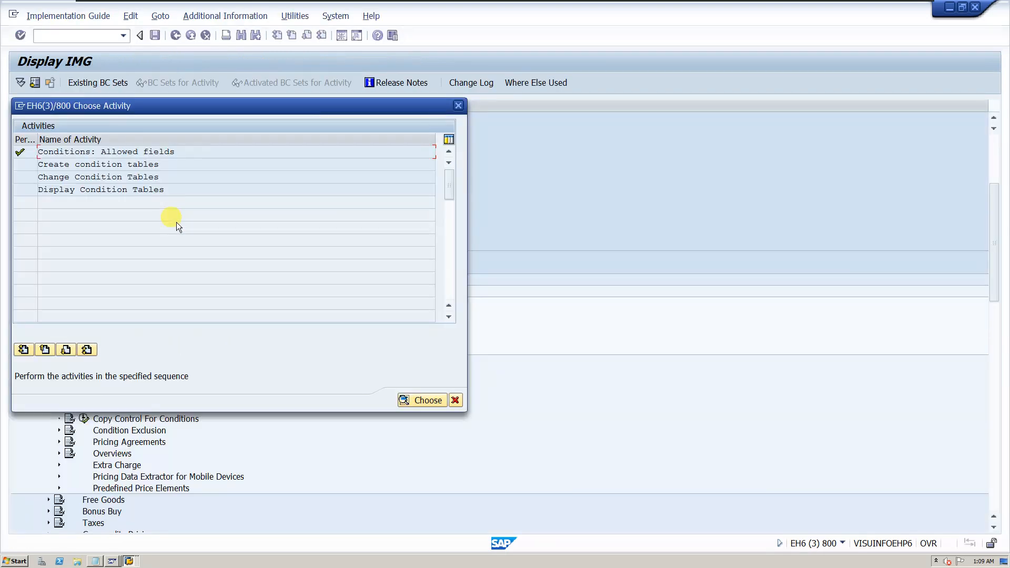
{"action": "double_click", "coordinate": [100, 168]}
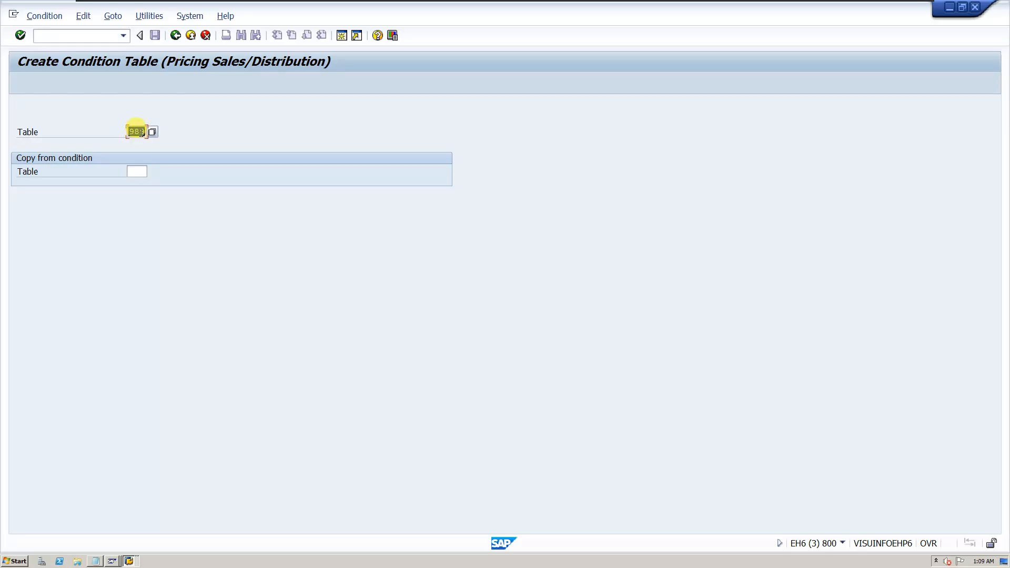
{"action": "left_click", "coordinate": [157, 130]}
{"action": "left_click", "coordinate": [155, 132]}
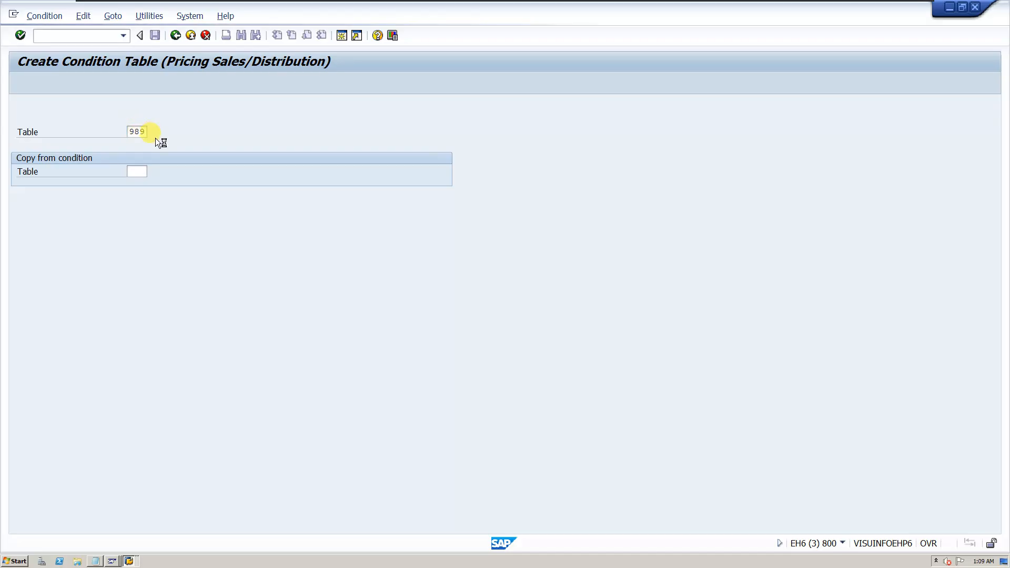
- Examine the existing condition tables and their key combinations for an unused table number, and close the list
{"action": "scroll", "coordinate": [143, 260], "scroll_direction": "down", "scroll_amount": 9}
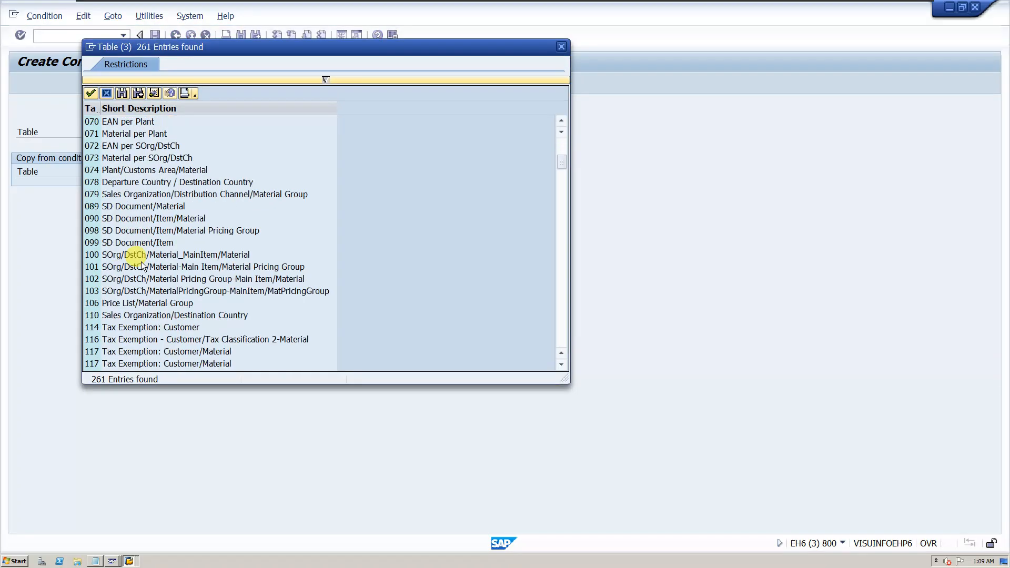
{"action": "scroll", "coordinate": [143, 260], "scroll_direction": "up", "scroll_amount": 9}
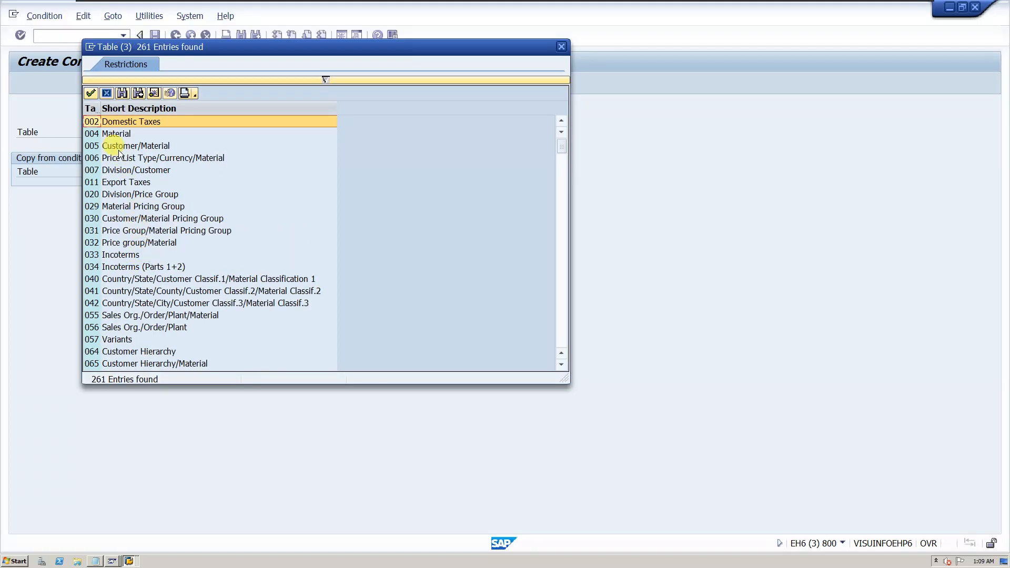
{"action": "scroll", "coordinate": [126, 247], "scroll_direction": "down", "scroll_amount": 20}
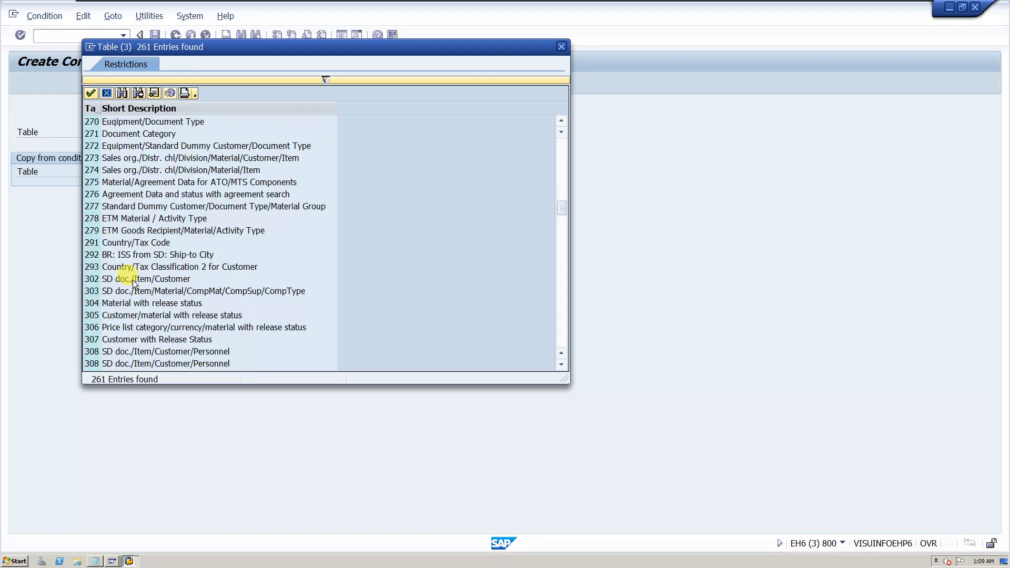
{"action": "scroll", "coordinate": [134, 282], "scroll_direction": "down", "scroll_amount": 20}
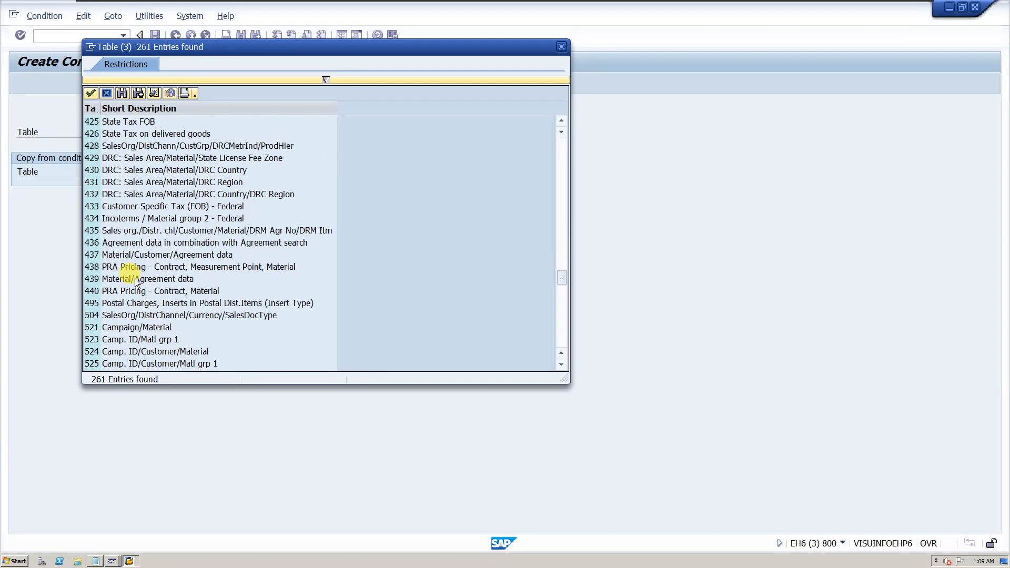
{"action": "scroll", "coordinate": [136, 282], "scroll_direction": "down", "scroll_amount": 10}
{"action": "scroll", "coordinate": [138, 279], "scroll_direction": "up", "scroll_amount": 10}
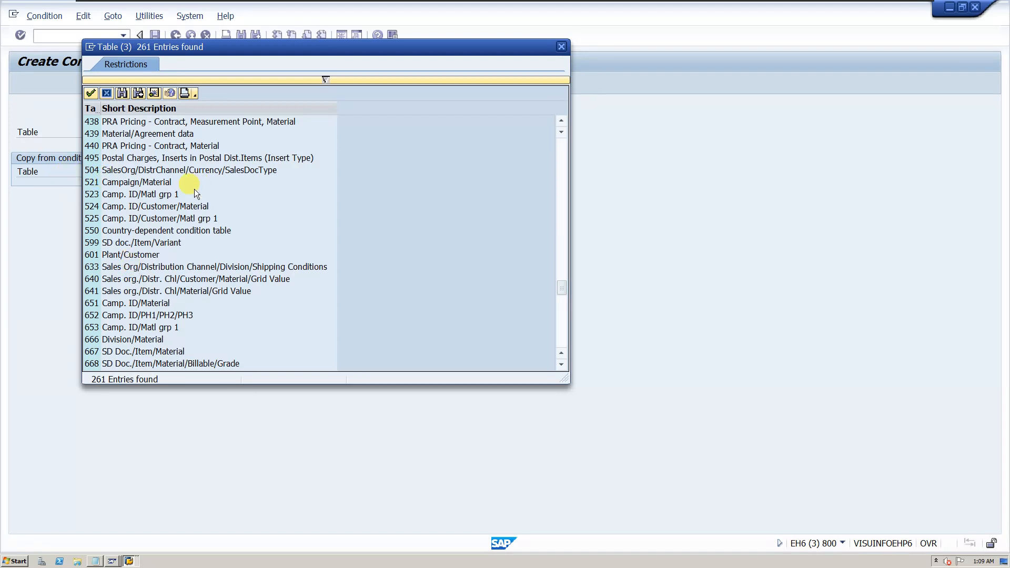
{"action": "scroll", "coordinate": [194, 189], "scroll_direction": "down", "scroll_amount": 7}
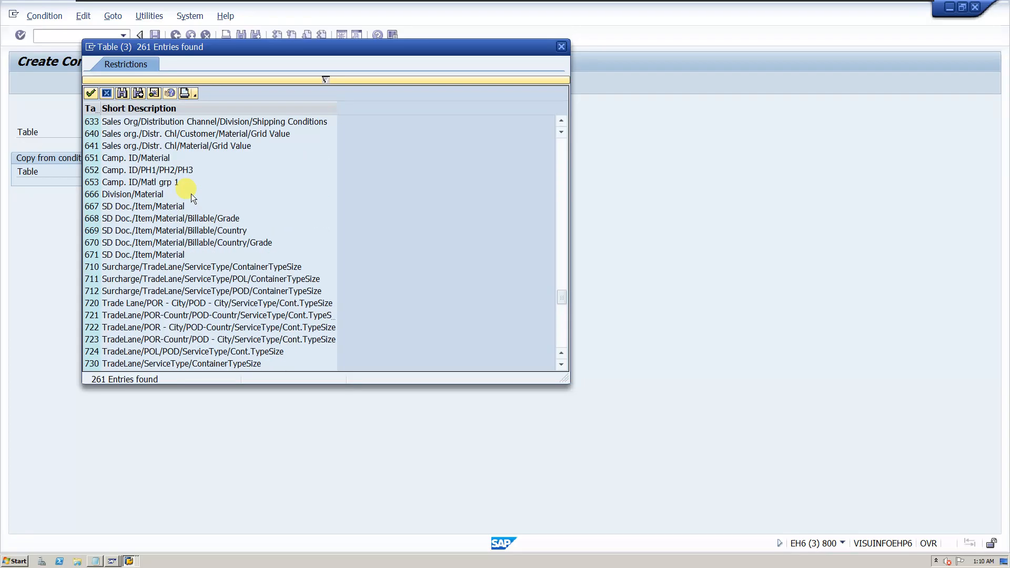
{"action": "scroll", "coordinate": [159, 210], "scroll_direction": "up", "scroll_amount": 6}
{"action": "scroll", "coordinate": [159, 211], "scroll_direction": "up", "scroll_amount": 5}
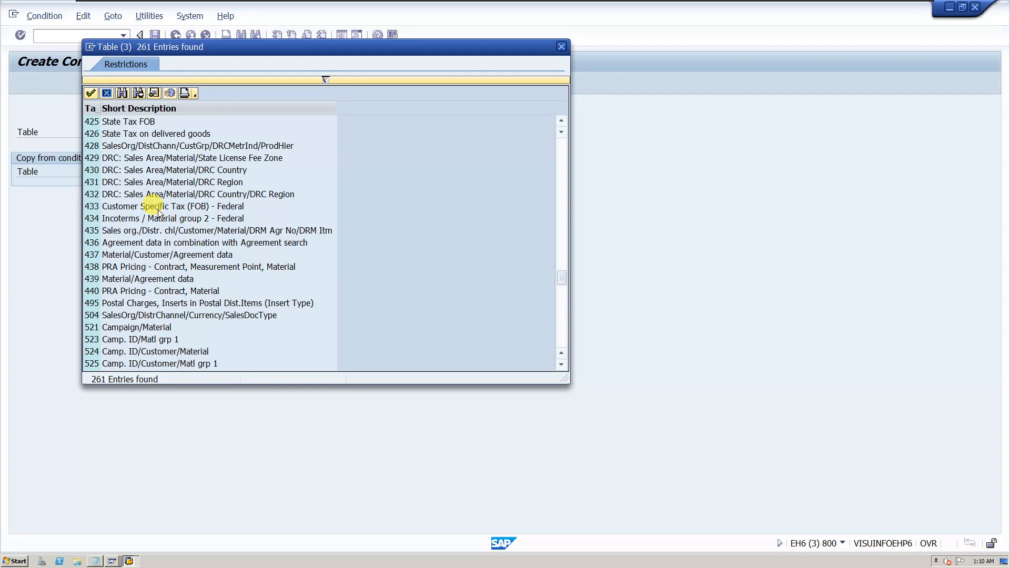
{"action": "scroll", "coordinate": [150, 312], "scroll_direction": "down", "scroll_amount": 20}
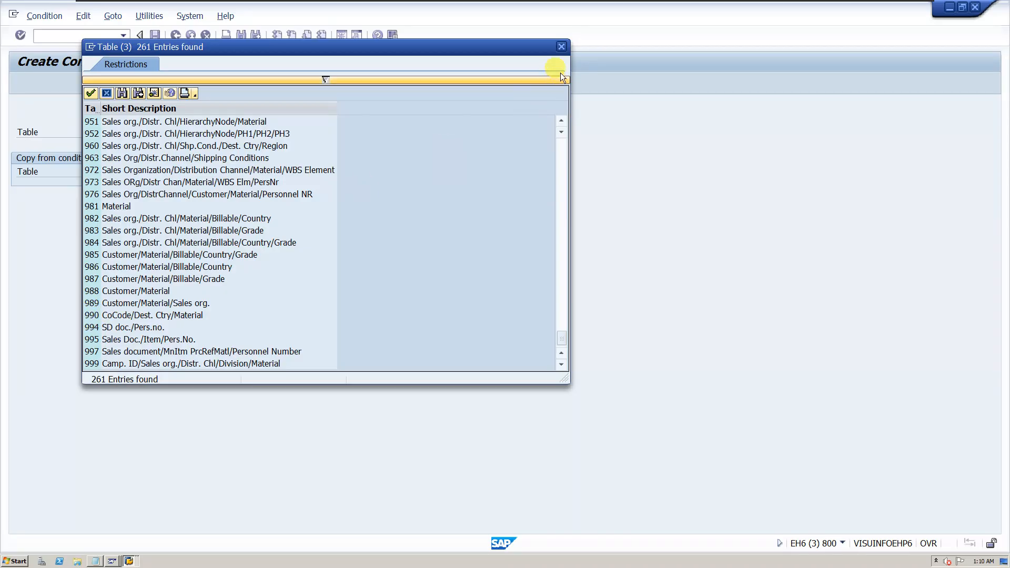
{"action": "left_click", "coordinate": [561, 46]}
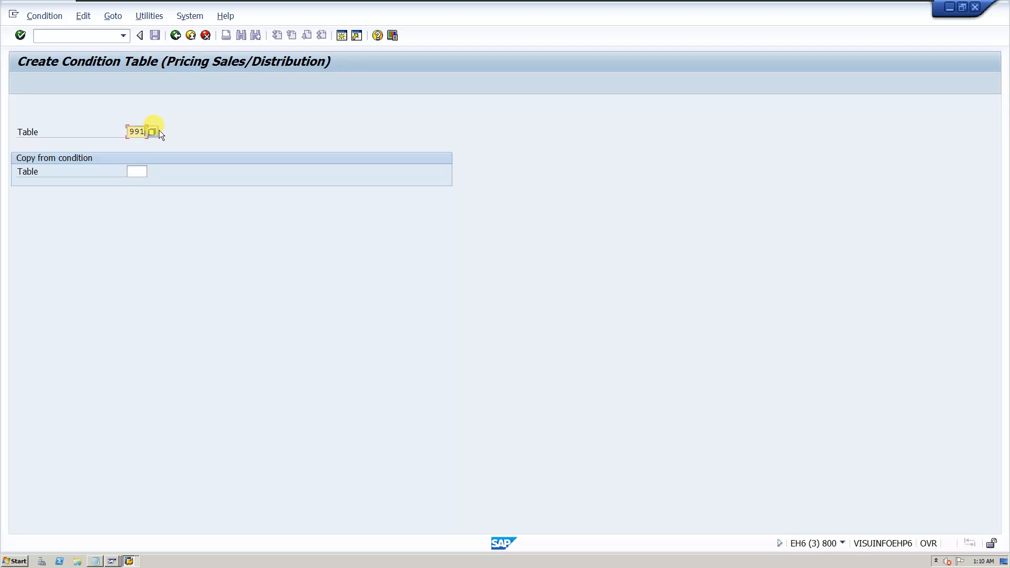
- Try to create the condition table with number 991 and with number 992
{"action": "type", "text": "991"}
{"action": "key", "text": "Return"}
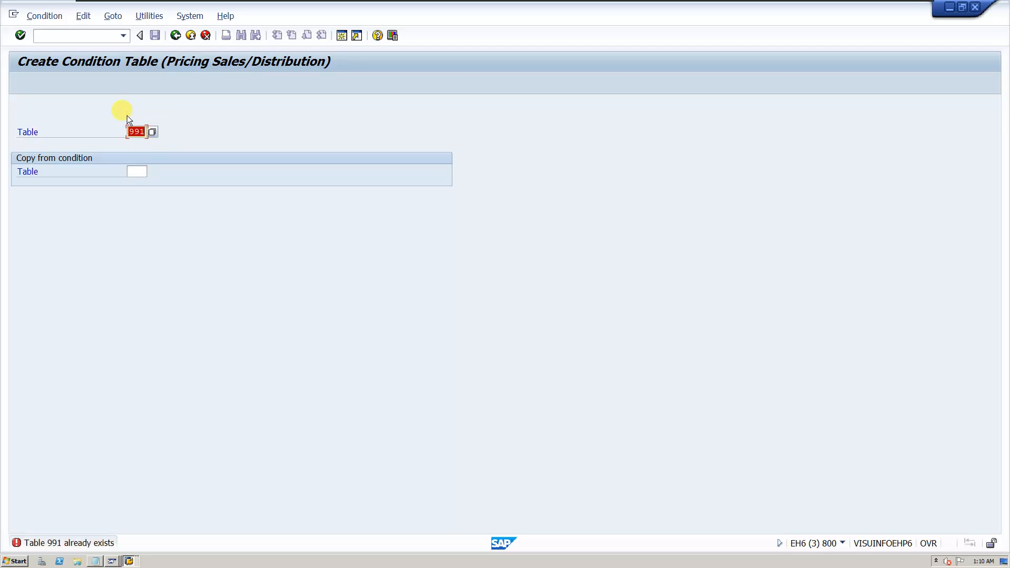
{"action": "left_click", "coordinate": [140, 131]}
{"action": "type", "text": "2"}
{"action": "key", "text": "Return"}
- Look through the existing condition tables for an unused number, close the list and start creating table 977
{"action": "left_click", "coordinate": [153, 132]}
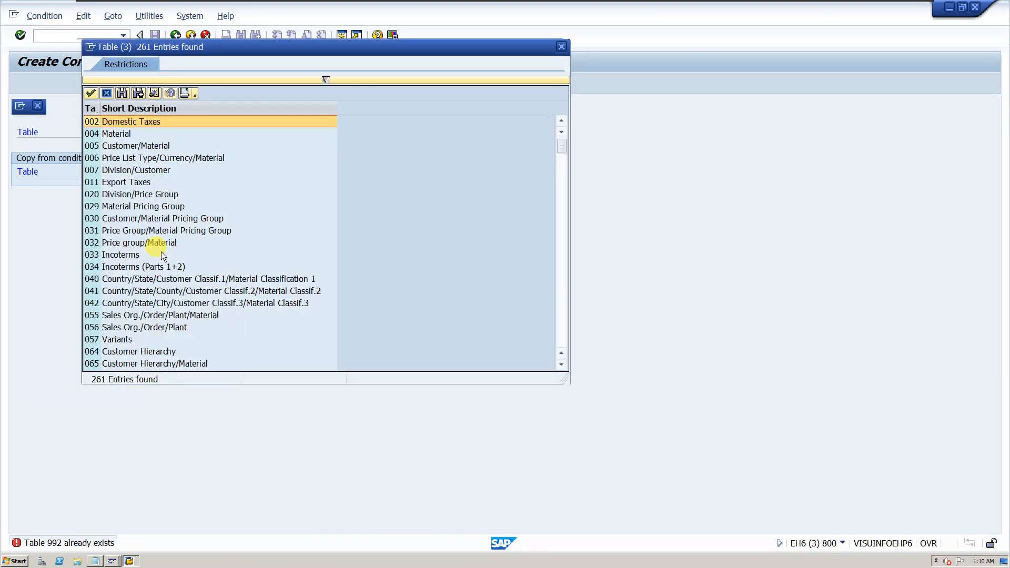
{"action": "scroll", "coordinate": [160, 254], "scroll_direction": "down", "scroll_amount": 20}
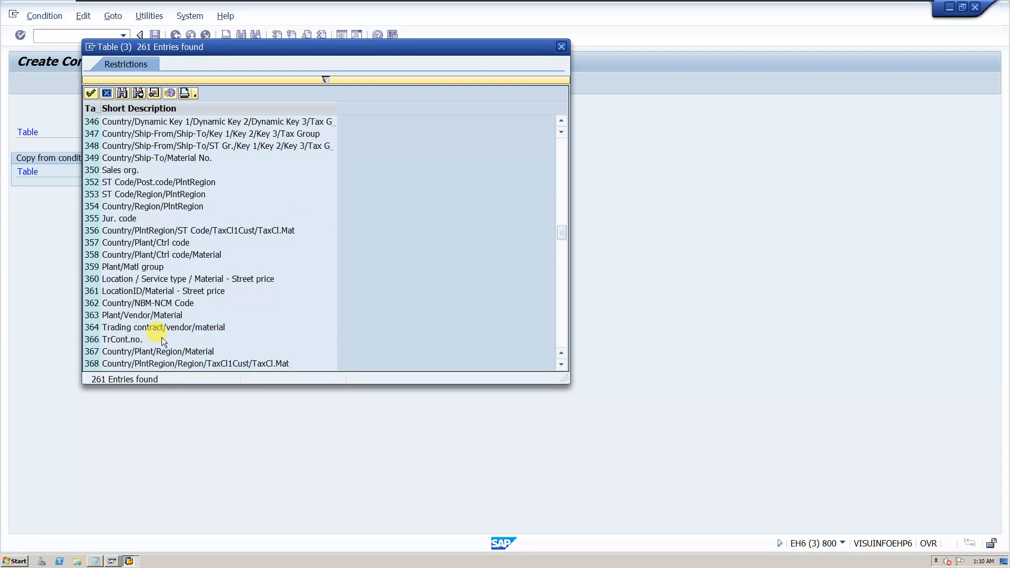
{"action": "scroll", "coordinate": [162, 341], "scroll_direction": "down", "scroll_amount": 20}
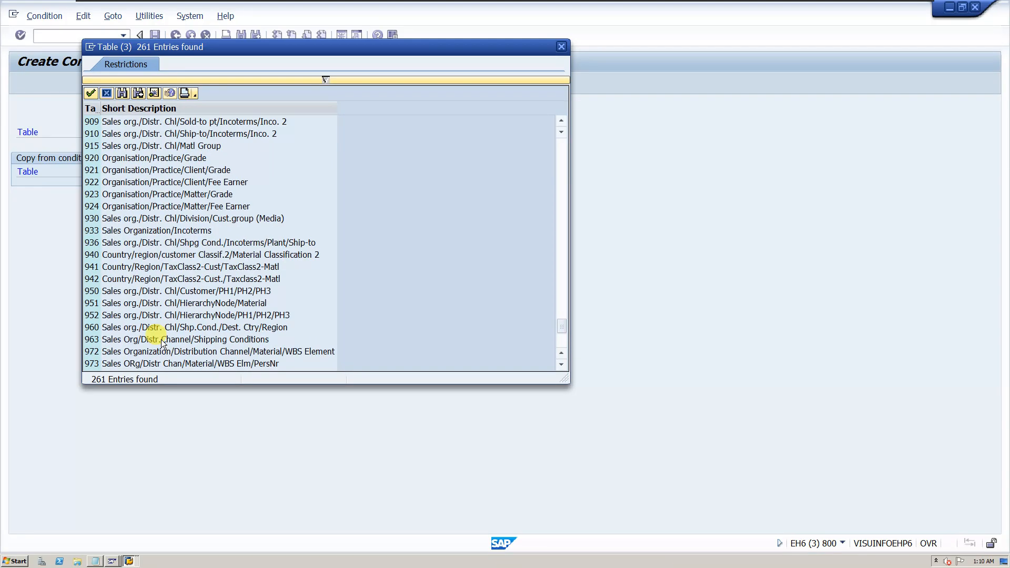
{"action": "scroll", "coordinate": [163, 342], "scroll_direction": "down", "scroll_amount": 5}
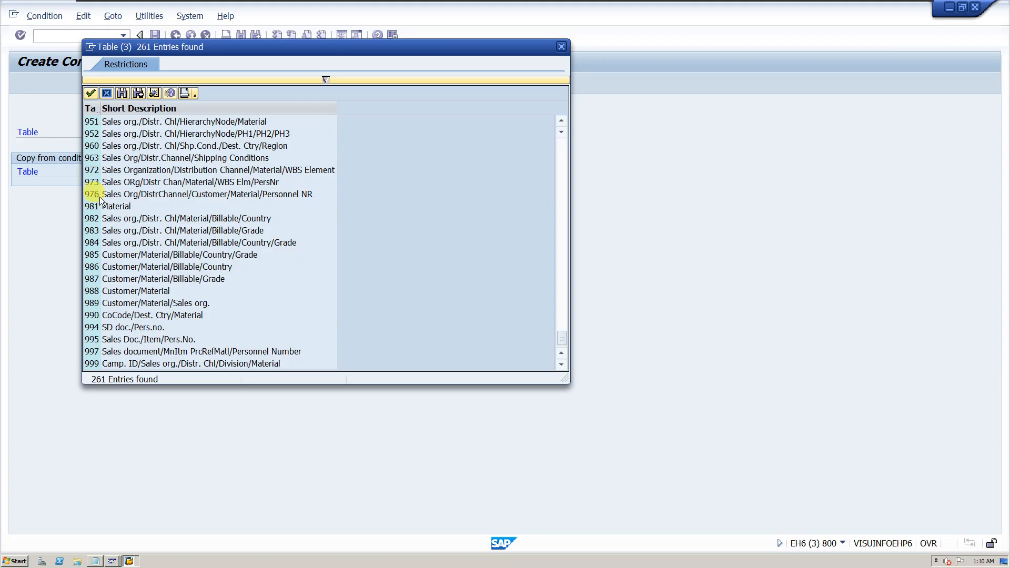
{"action": "left_click", "coordinate": [561, 48]}
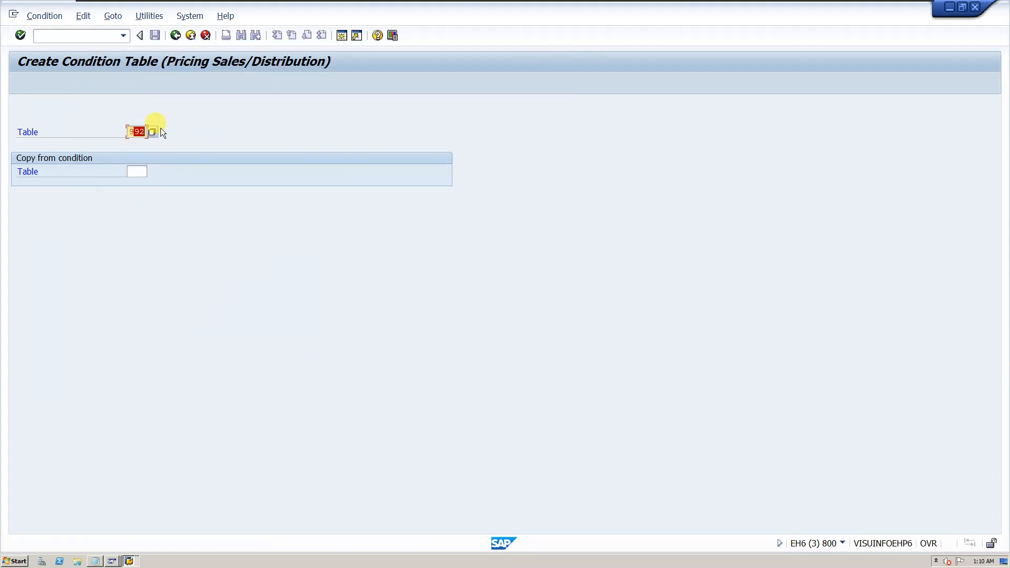
{"action": "key", "text": "Return"}
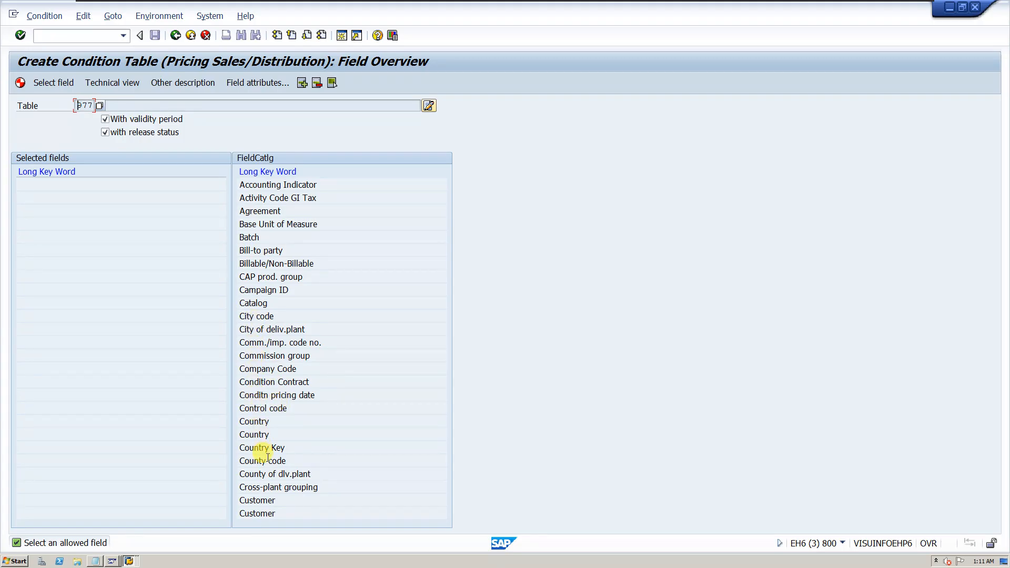
- Add Customer and Material from the field catalog as the selected fields of condition table 977
{"action": "double_click", "coordinate": [259, 501]}
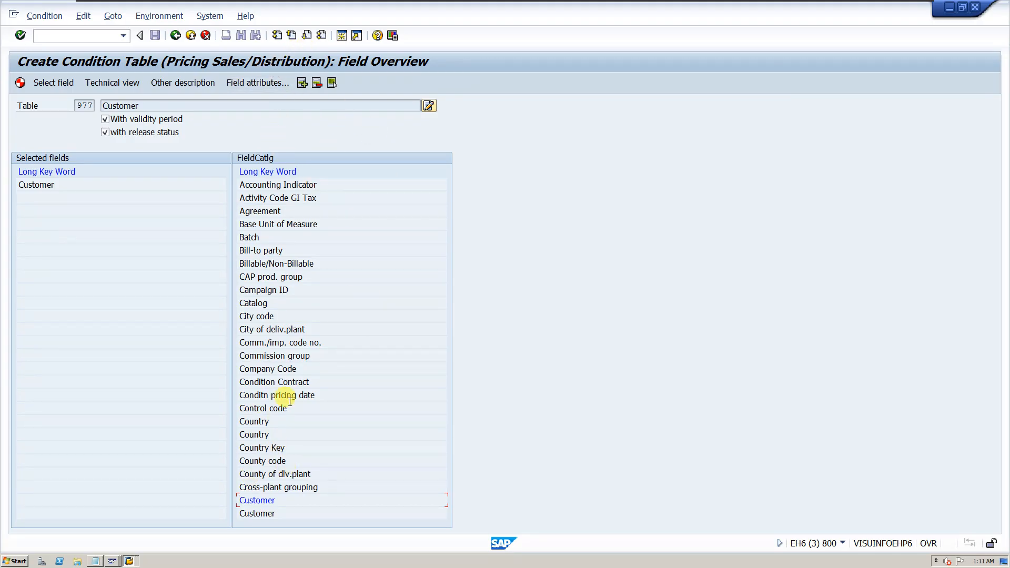
{"action": "left_click", "coordinate": [308, 39]}
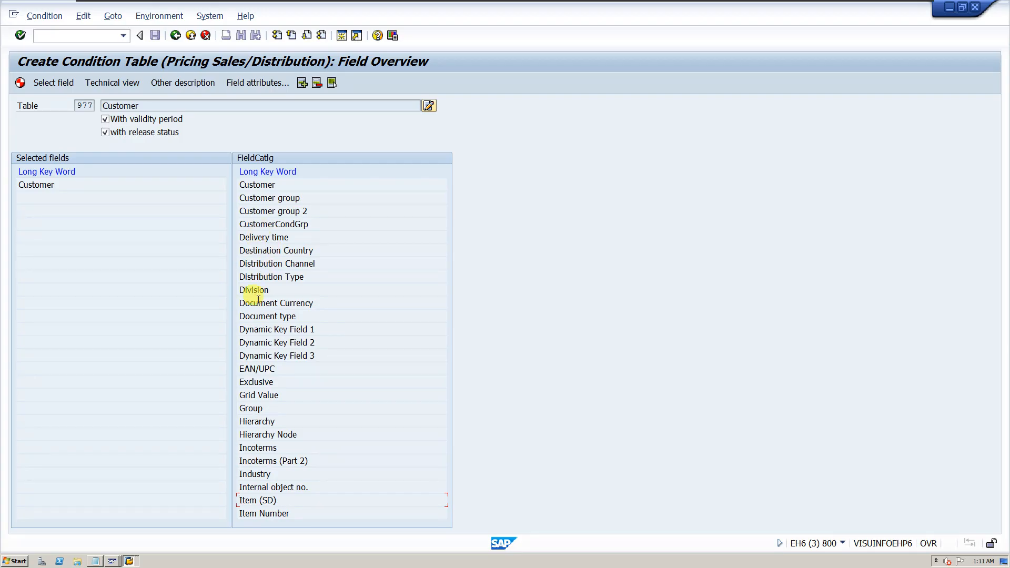
{"action": "left_click", "coordinate": [307, 35]}
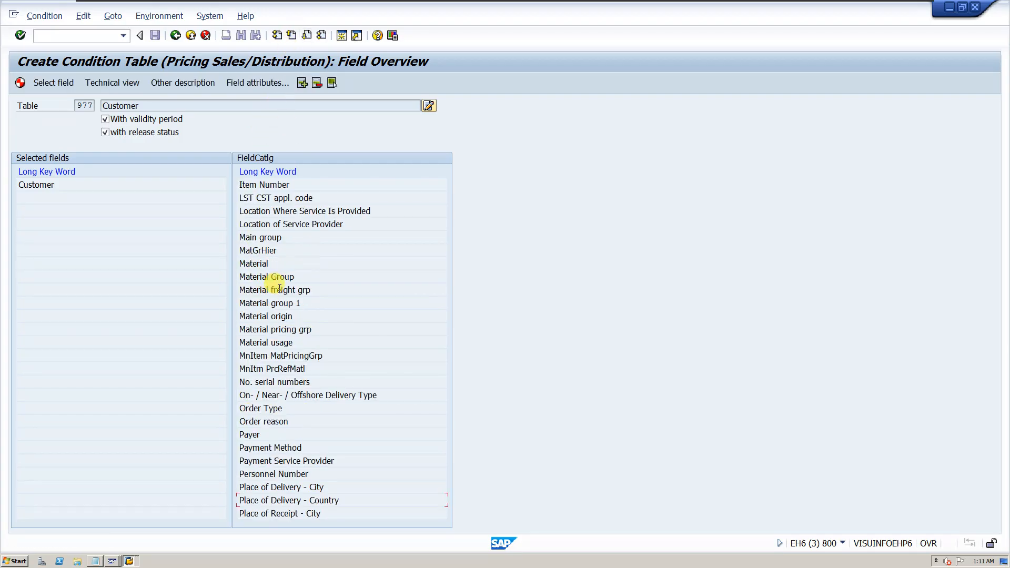
{"action": "double_click", "coordinate": [252, 263]}
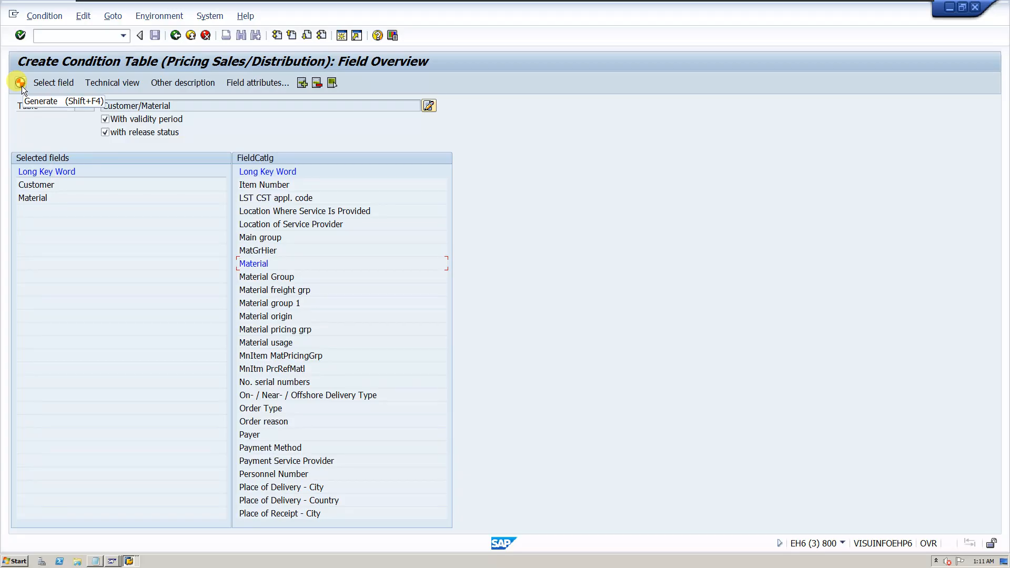
{"action": "left_click", "coordinate": [130, 560]}
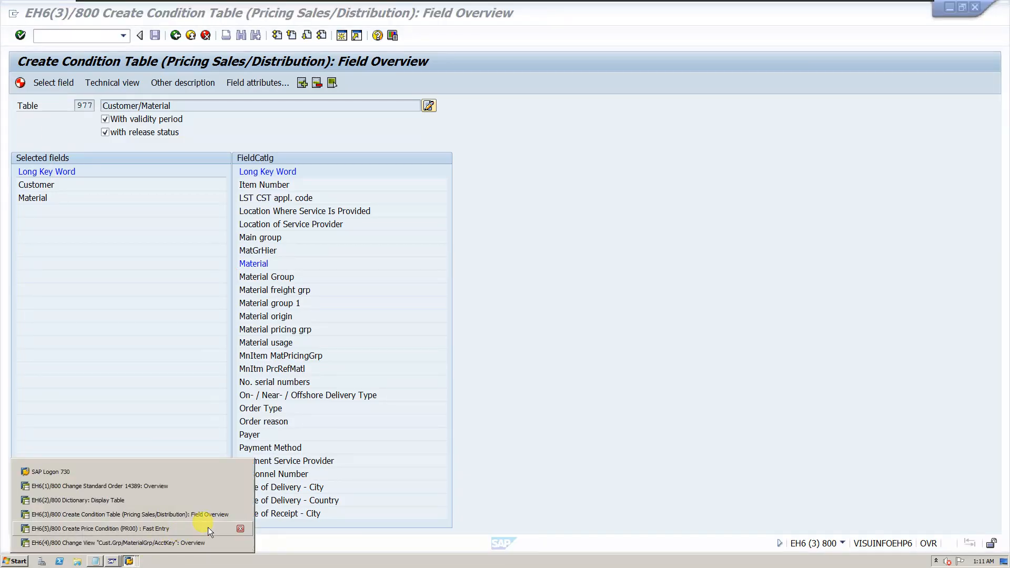
{"action": "left_click", "coordinate": [161, 543]}
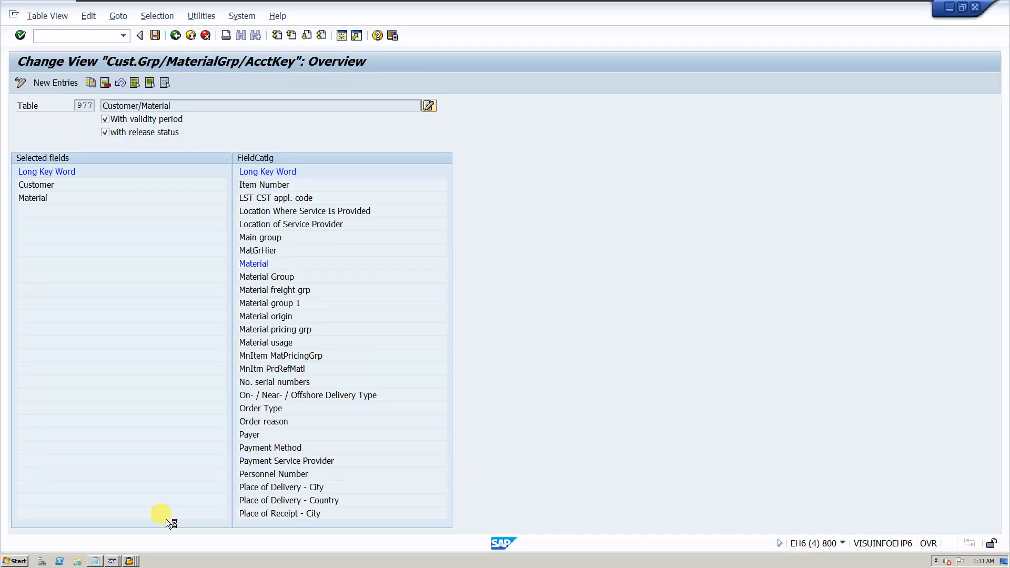
{"action": "left_click", "coordinate": [128, 561]}
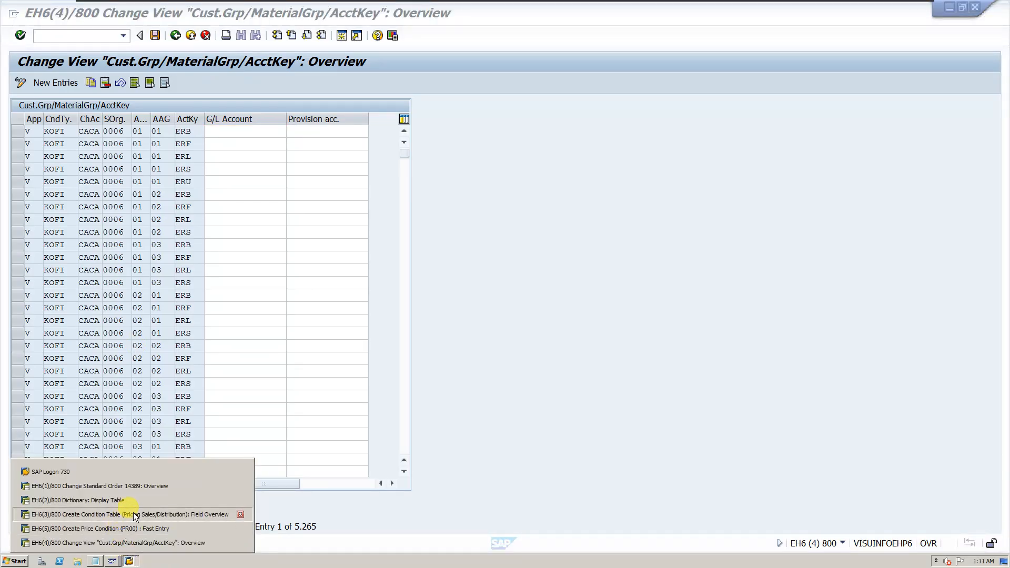
{"action": "left_click", "coordinate": [134, 514]}
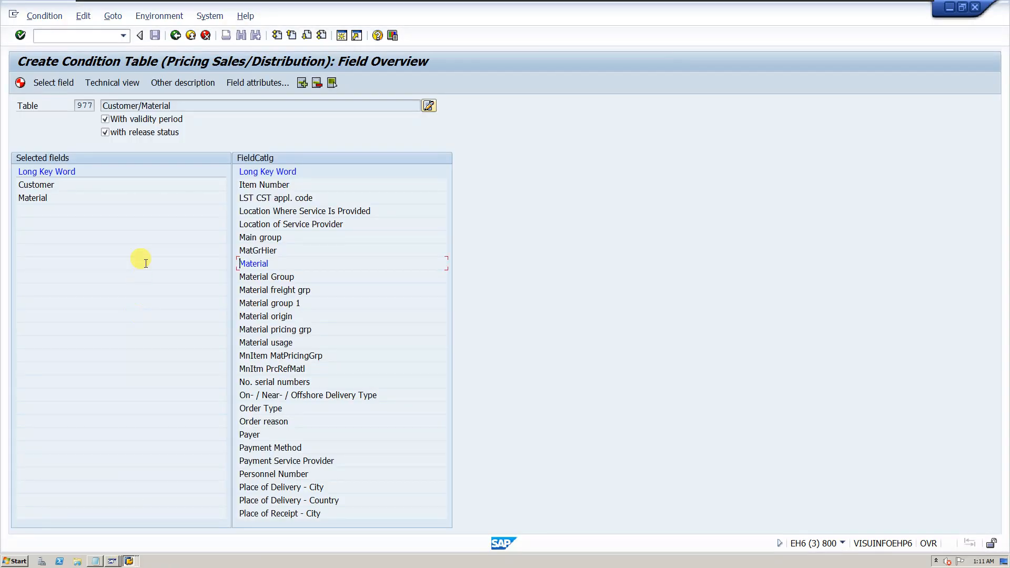
- Switch to the session displaying dictionary table A989, go back to its generation log, check the messages' generated objects and leave the log
{"action": "left_click", "coordinate": [129, 561]}
{"action": "left_click", "coordinate": [107, 500]}
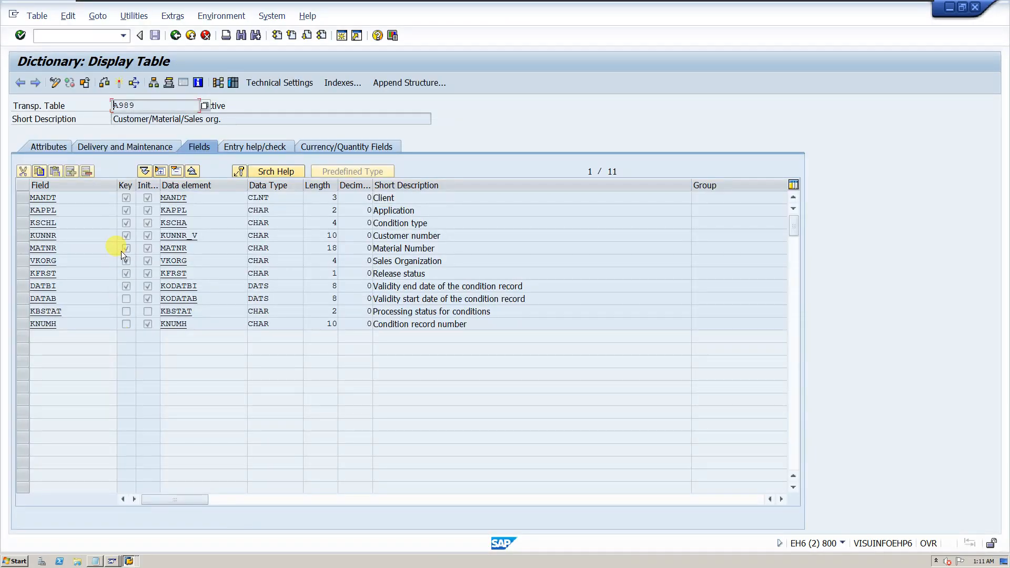
{"action": "left_click", "coordinate": [176, 40]}
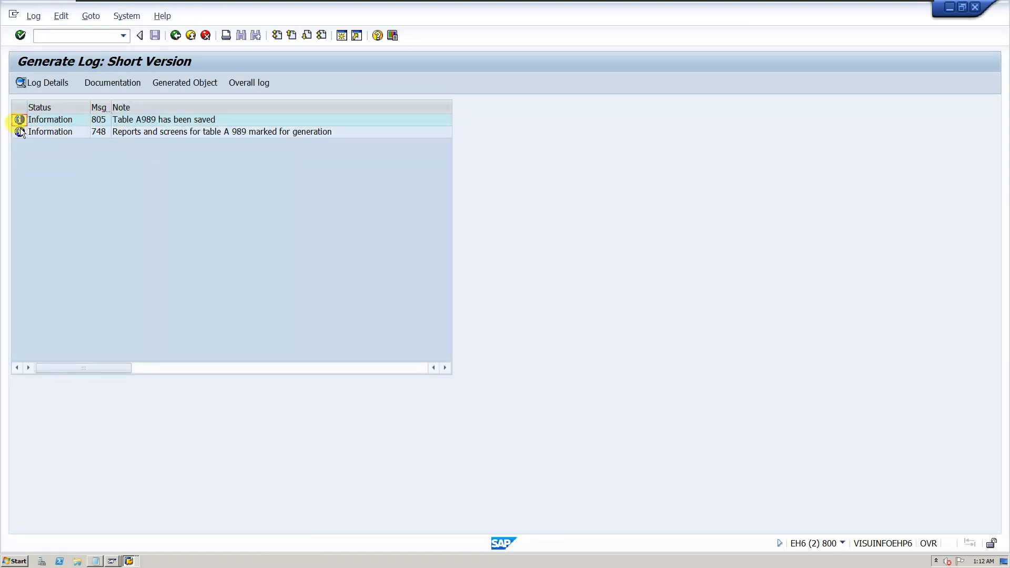
{"action": "left_click", "coordinate": [19, 132]}
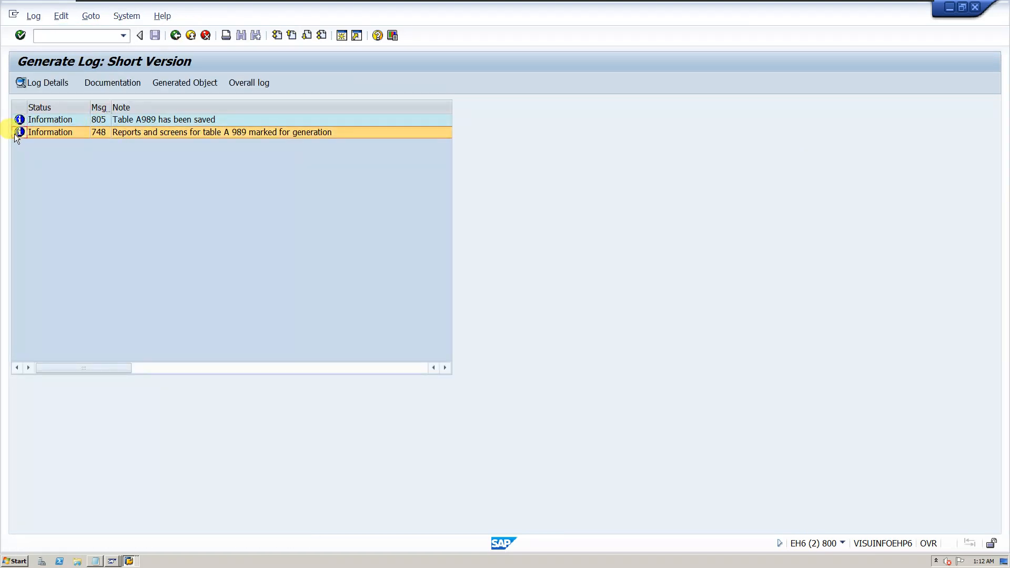
{"action": "left_click", "coordinate": [163, 84]}
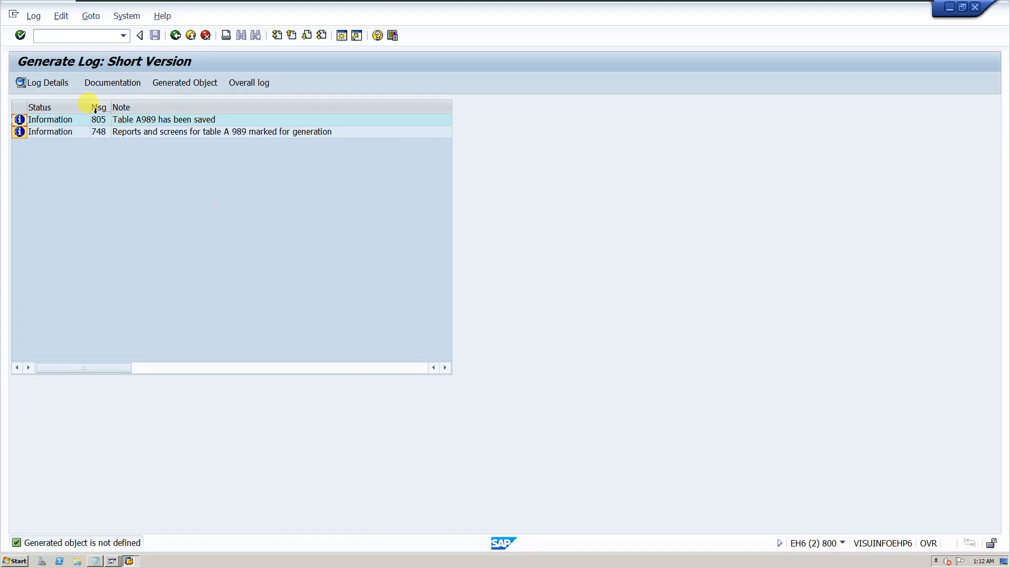
{"action": "left_click", "coordinate": [60, 132]}
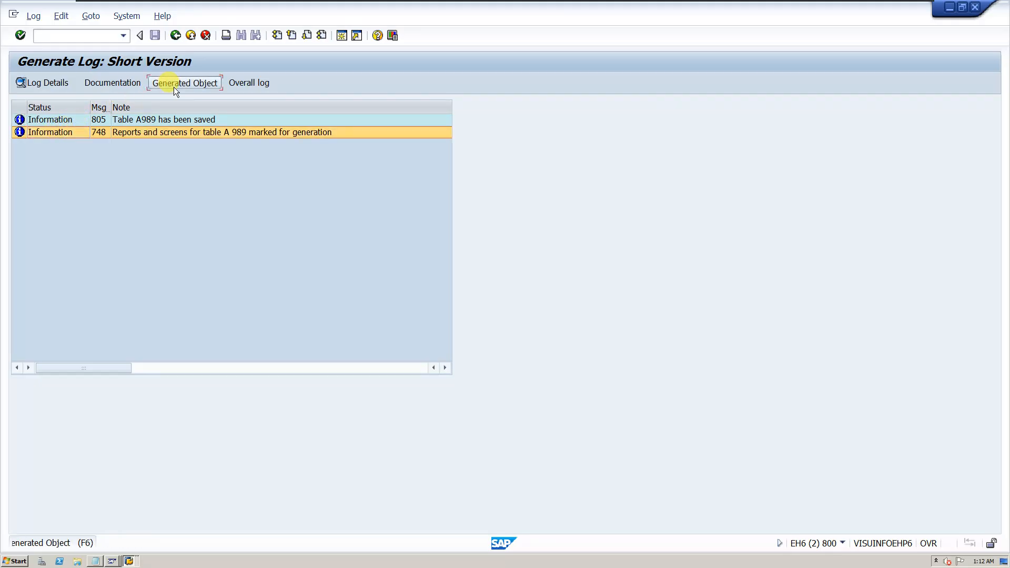
{"action": "left_click", "coordinate": [40, 120]}
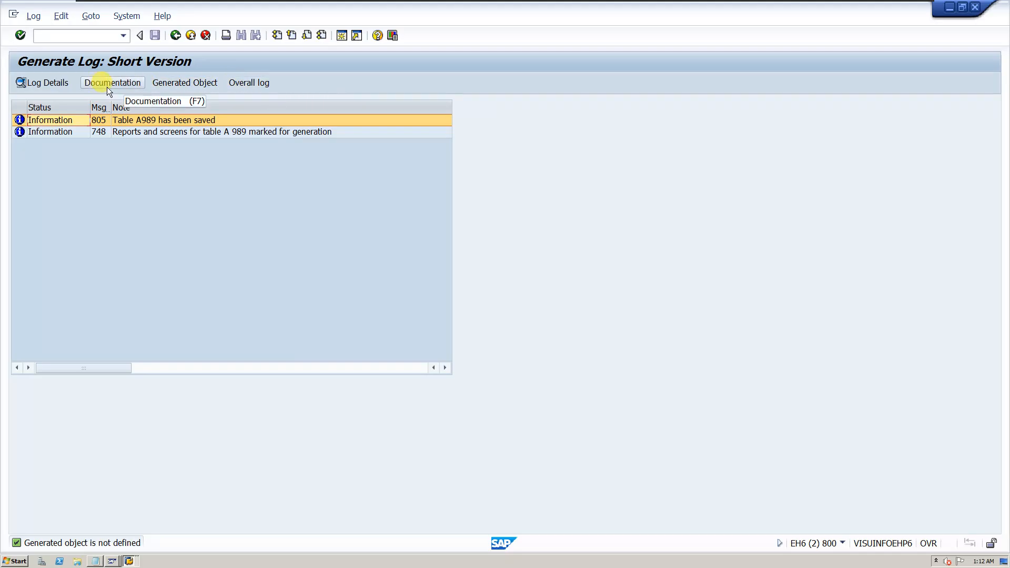
{"action": "left_click", "coordinate": [175, 36]}
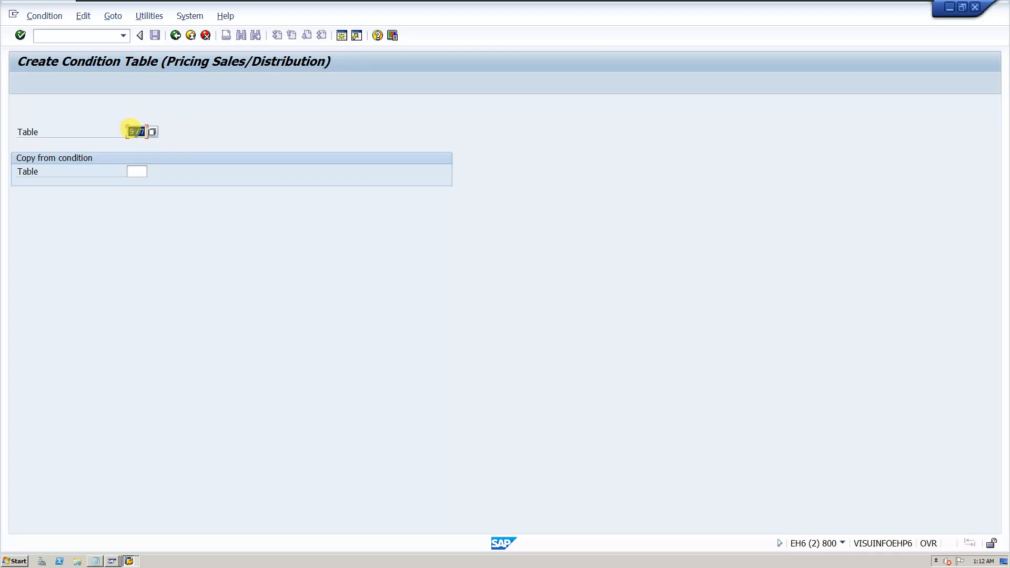
- Enter table number 989 and open that existing condition table in change mode
{"action": "left_click_drag", "start_coordinate": [132, 131], "coordinate": [159, 133]}
{"action": "key", "text": "Return"}
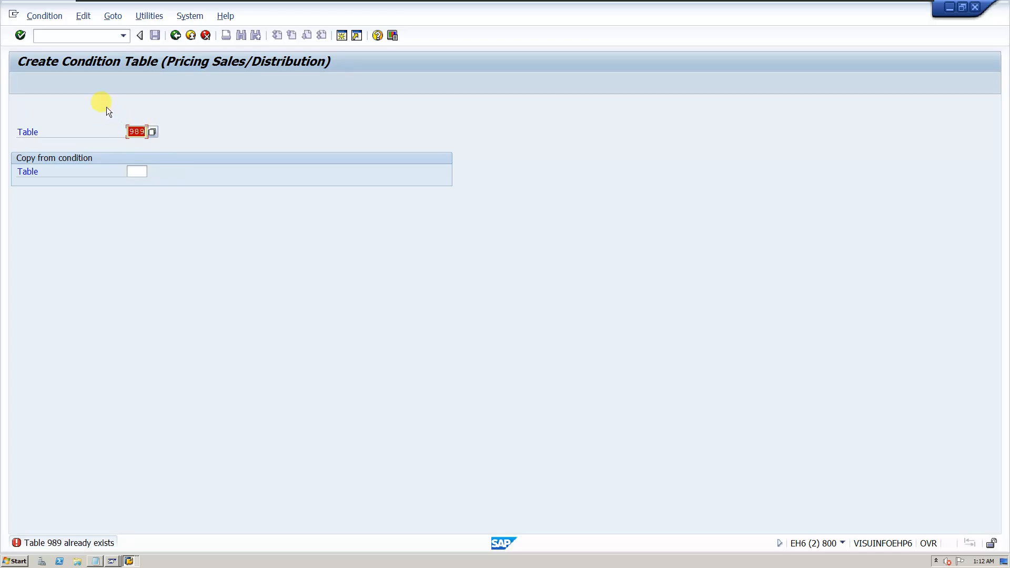
{"action": "left_click", "coordinate": [123, 35]}
{"action": "left_click", "coordinate": [53, 18]}
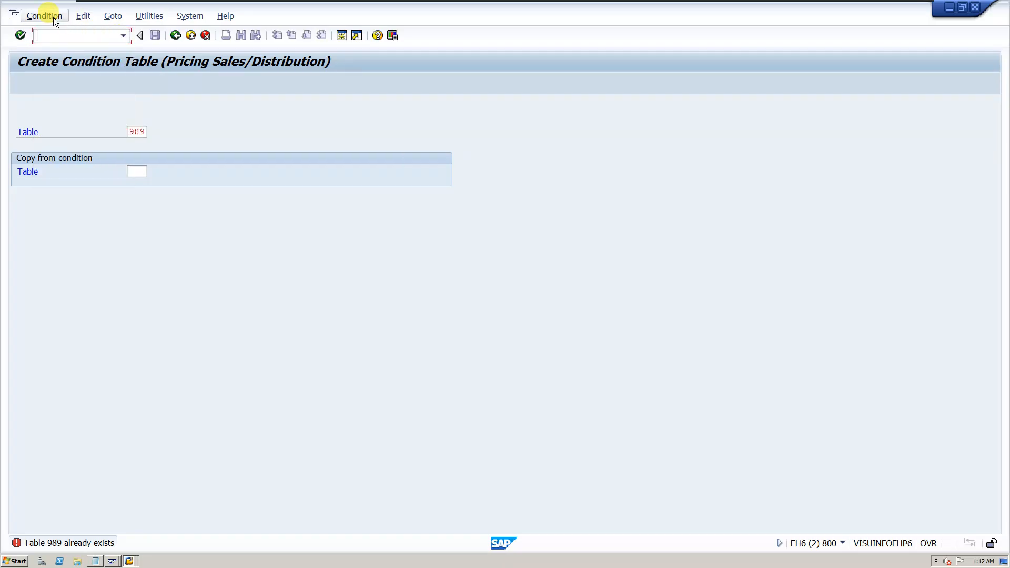
{"action": "left_click", "coordinate": [46, 18]}
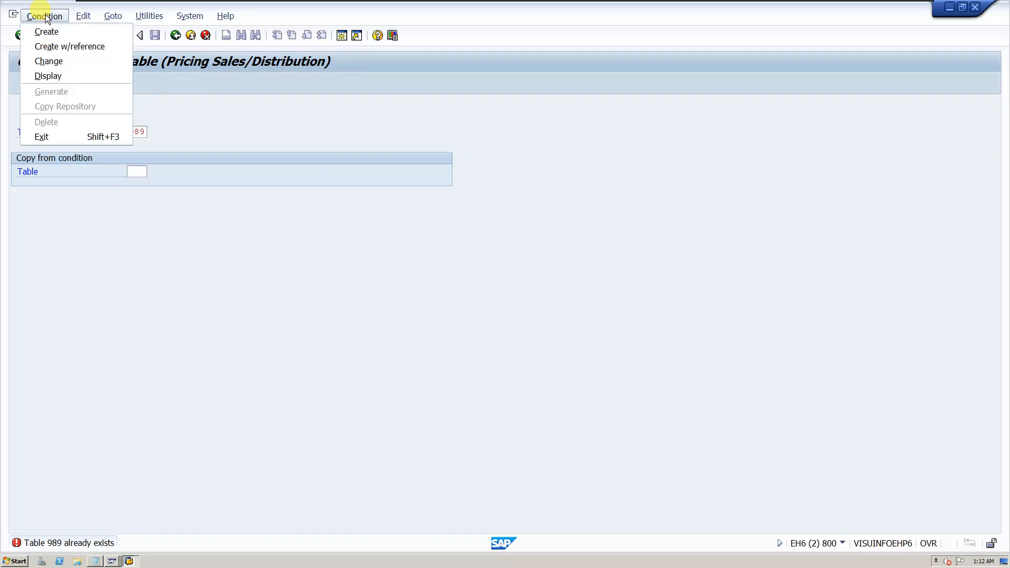
{"action": "left_click", "coordinate": [58, 76]}
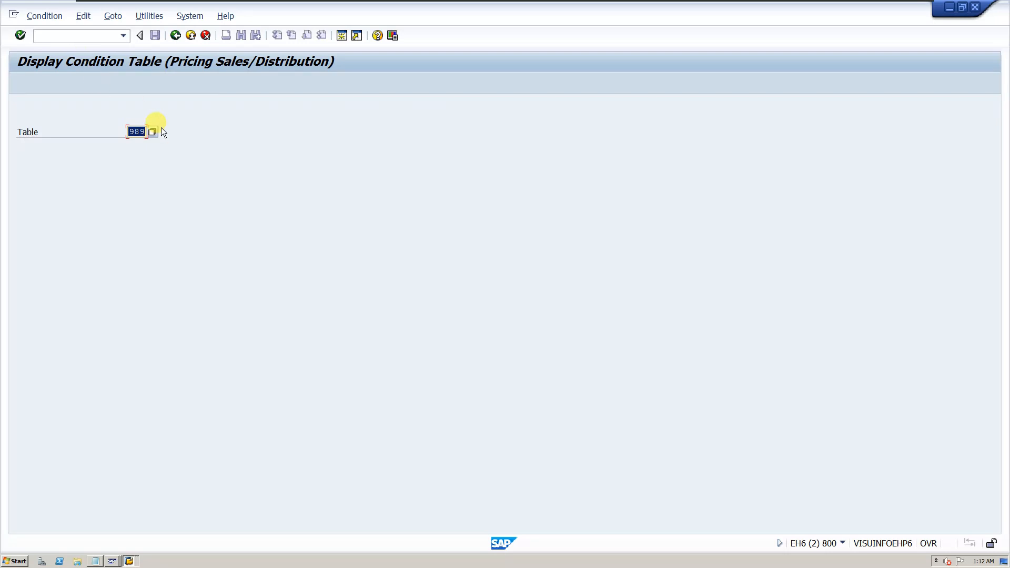
{"action": "left_click", "coordinate": [43, 17]}
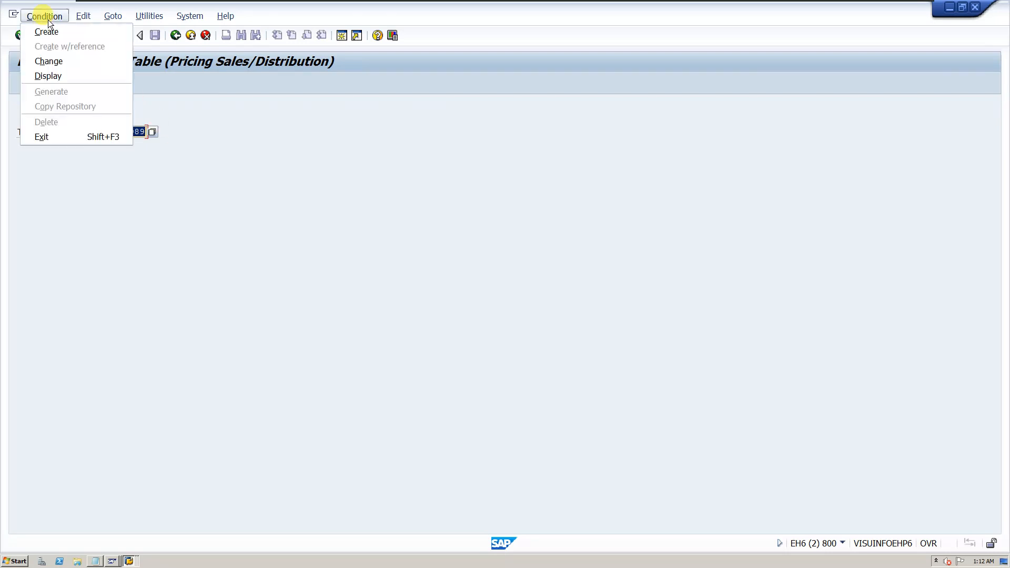
{"action": "left_click", "coordinate": [55, 61]}
{"action": "key", "text": "Return"}
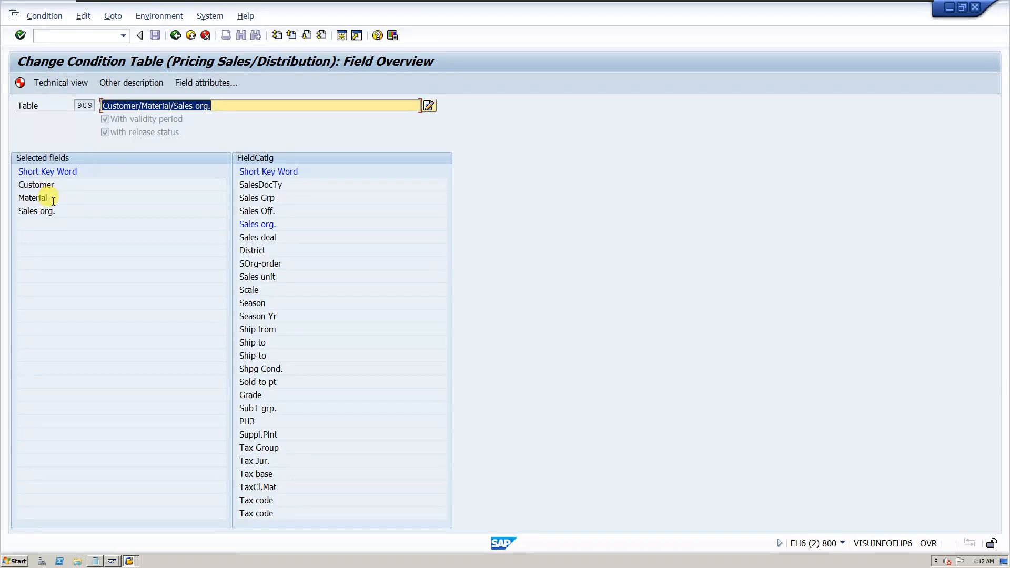
- Open the technical view of condition table 989, examine all its columns and switch to the other field descriptions
{"action": "left_click", "coordinate": [46, 84]}
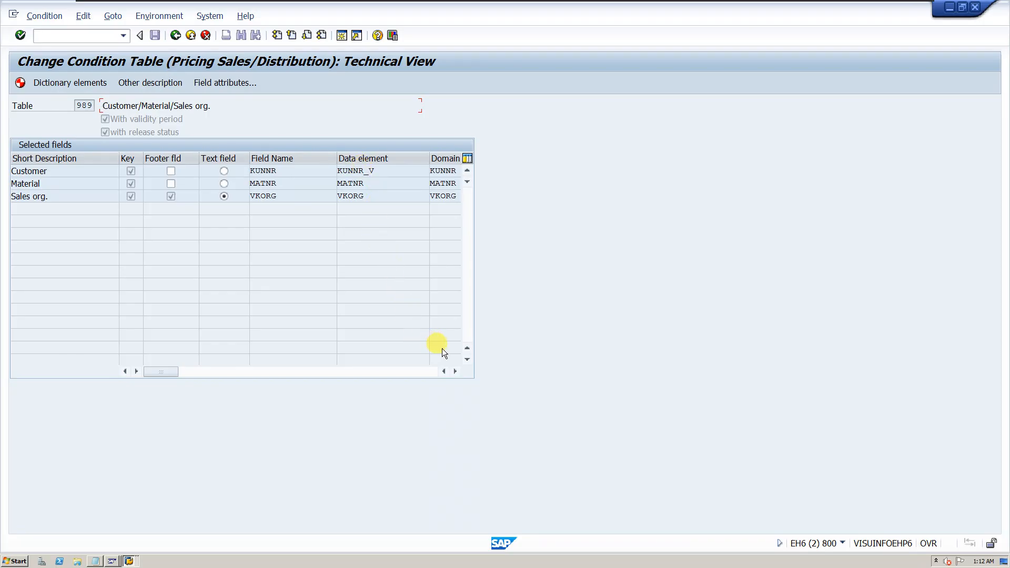
{"action": "left_click", "coordinate": [455, 371]}
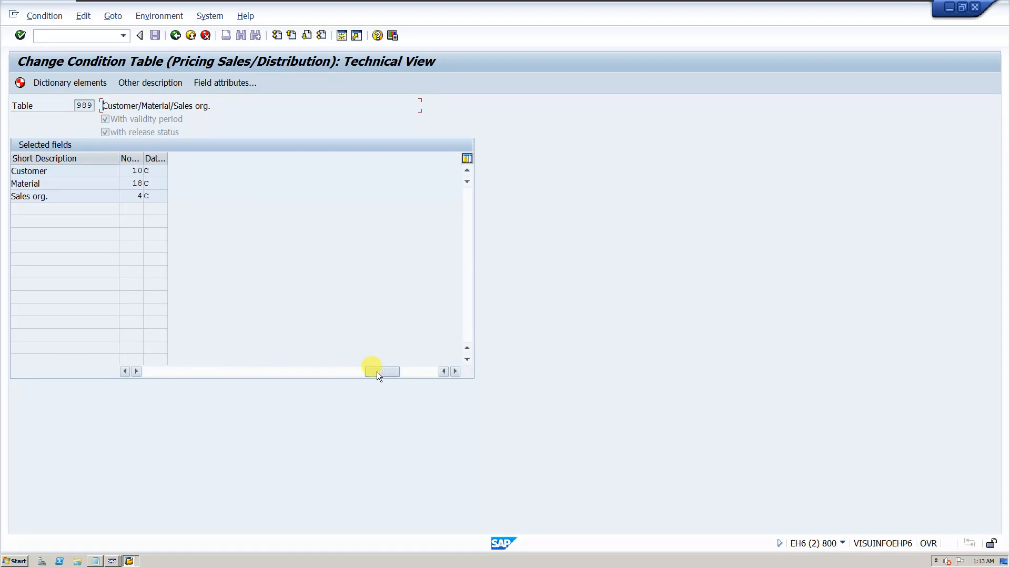
{"action": "left_click_drag", "start_coordinate": [377, 371], "coordinate": [163, 388]}
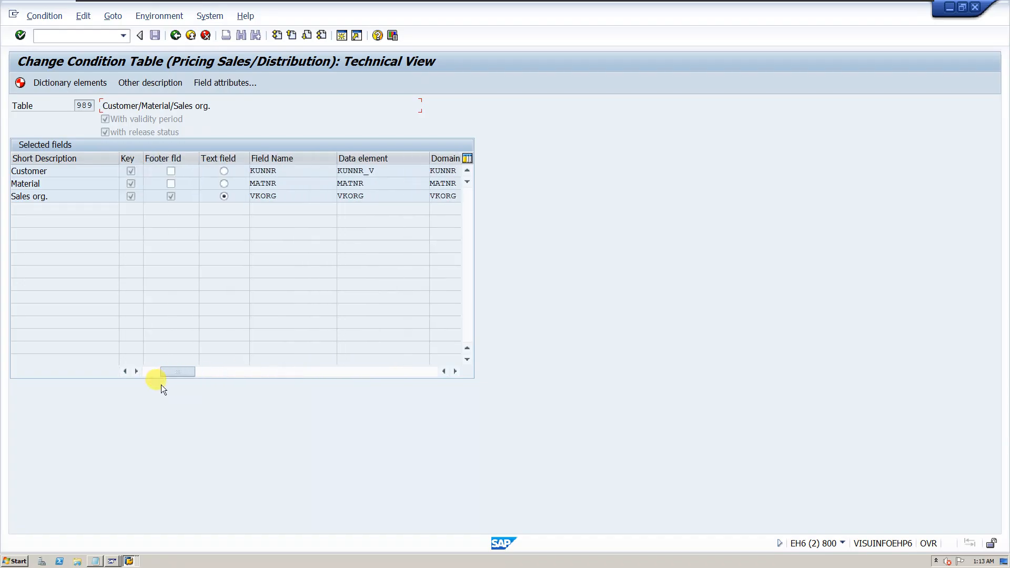
{"action": "left_click", "coordinate": [204, 82]}
{"action": "left_click", "coordinate": [152, 83]}
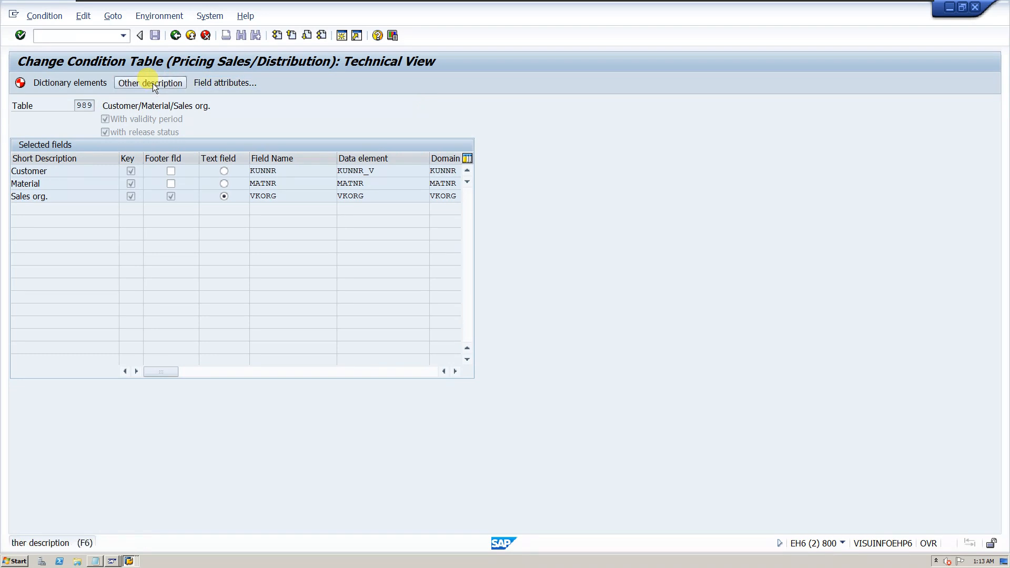
{"action": "left_click", "coordinate": [85, 87]}
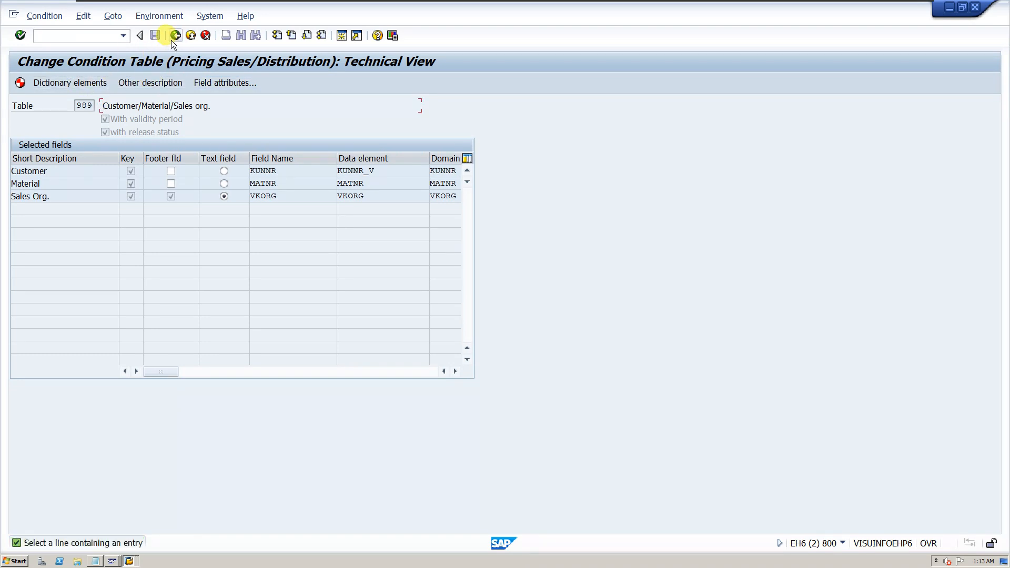
- Generate condition table 989 and consult the T Codes and Paths slide in PowerPoint while the generation runs
{"action": "left_click", "coordinate": [21, 83]}
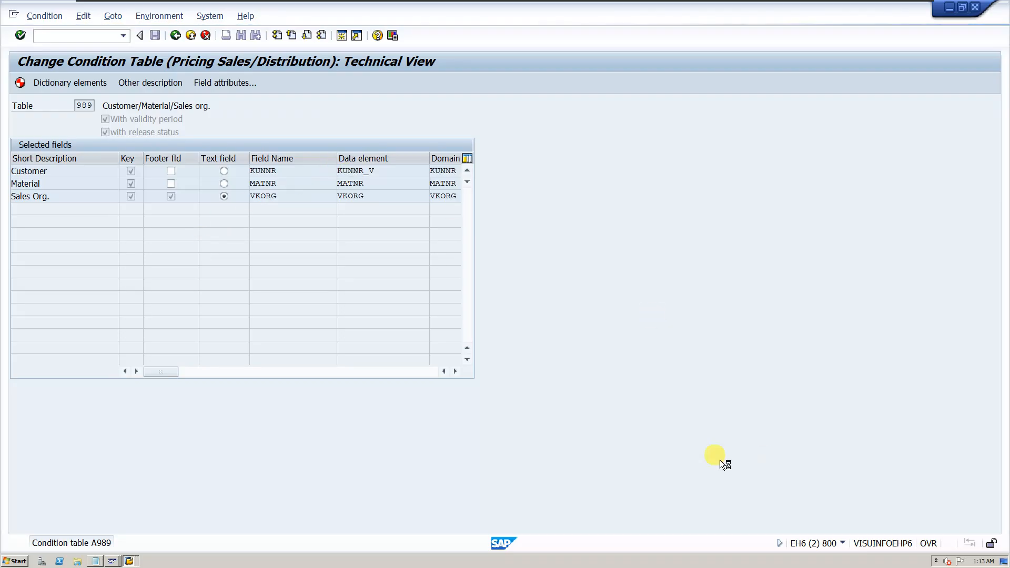
{"action": "mouse_move", "coordinate": [395, 2]}
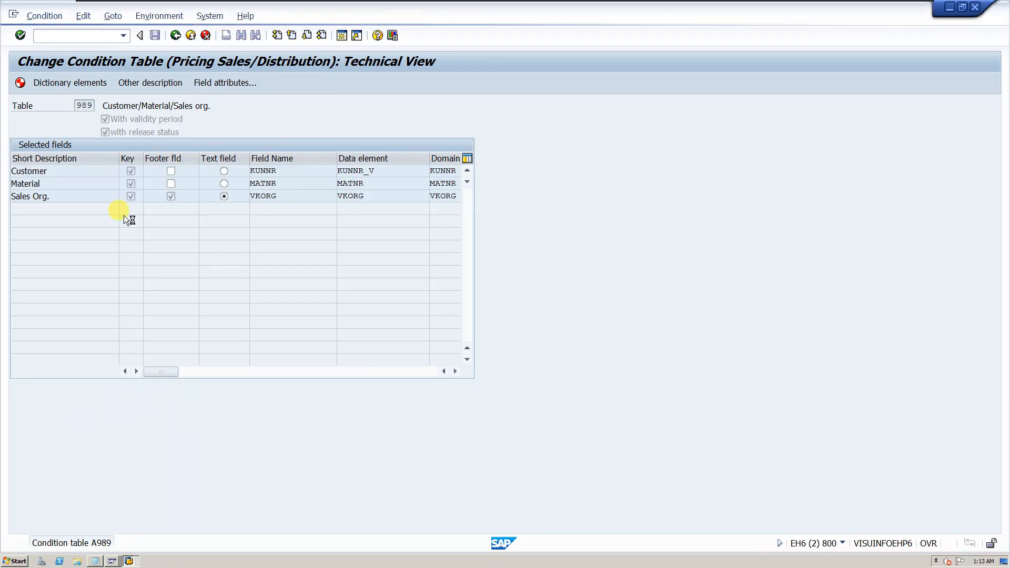
{"action": "left_click", "coordinate": [129, 560]}
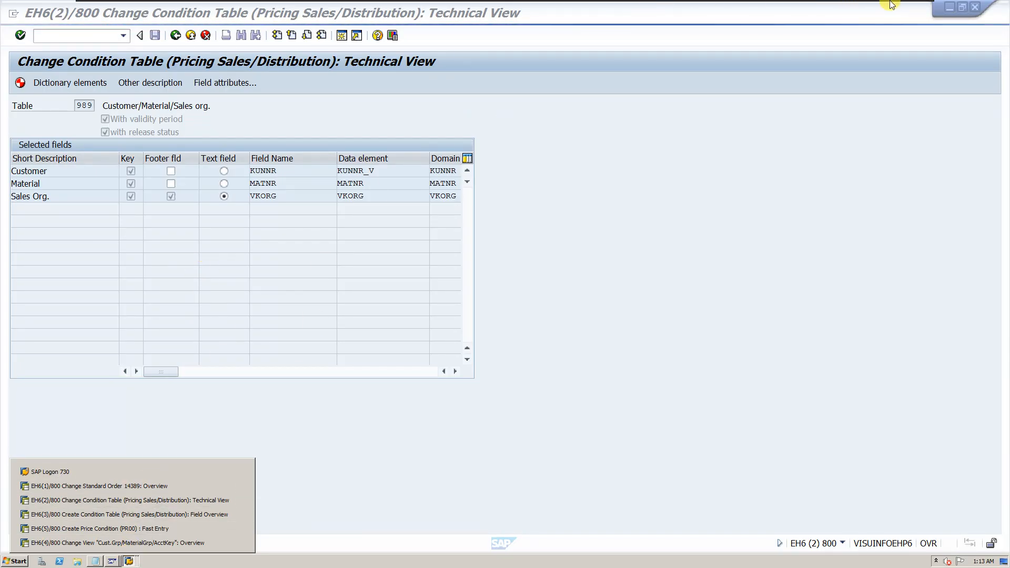
{"action": "mouse_move", "coordinate": [690, 3]}
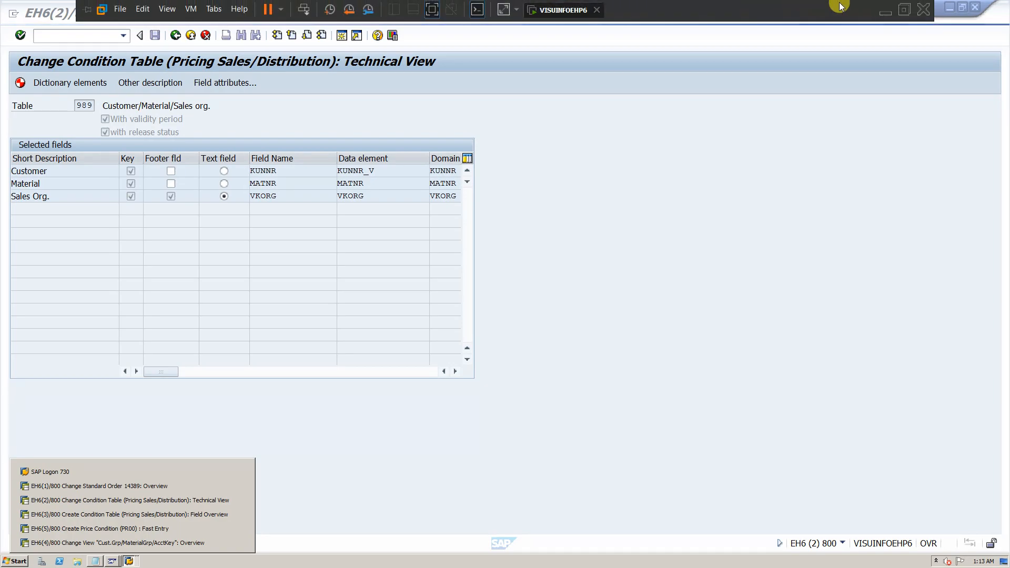
{"action": "left_click", "coordinate": [886, 7]}
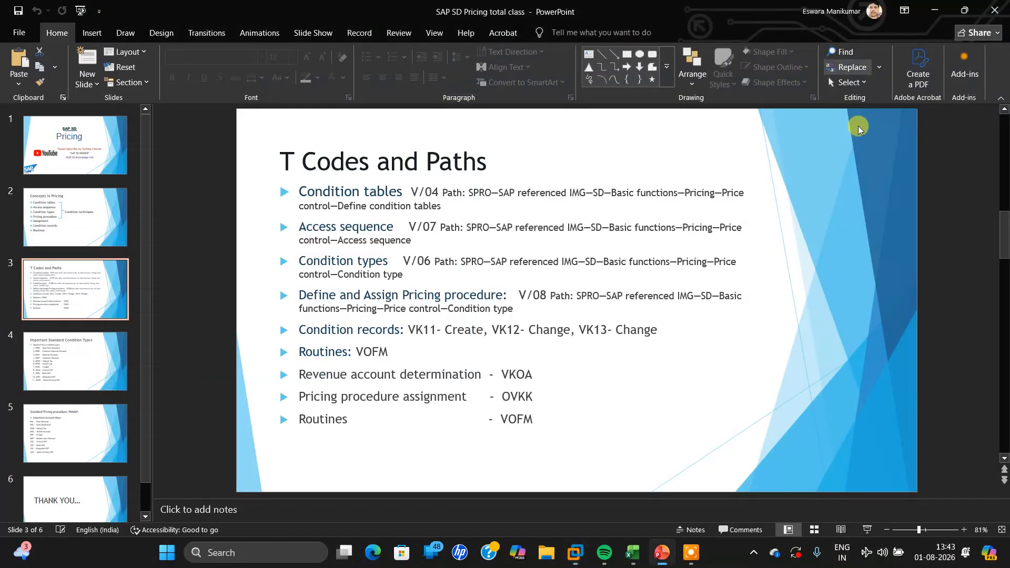
{"action": "left_click", "coordinate": [692, 557]}
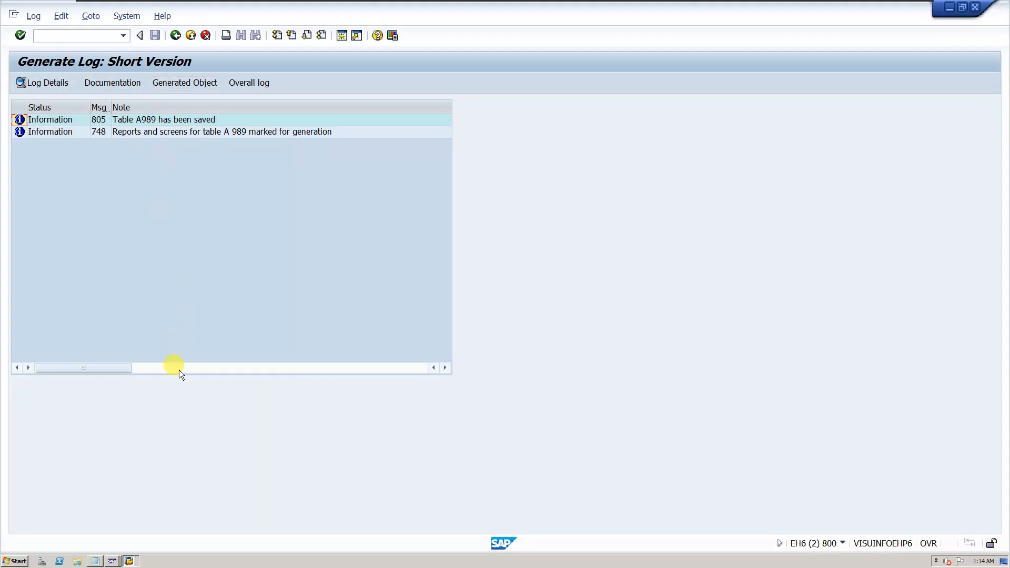
- Leave the generation log of table 989 and the condition table maintenance, returning to the IMG structure
{"action": "left_click", "coordinate": [129, 561]}
{"action": "left_click", "coordinate": [129, 561]}
{"action": "left_click", "coordinate": [172, 37]}
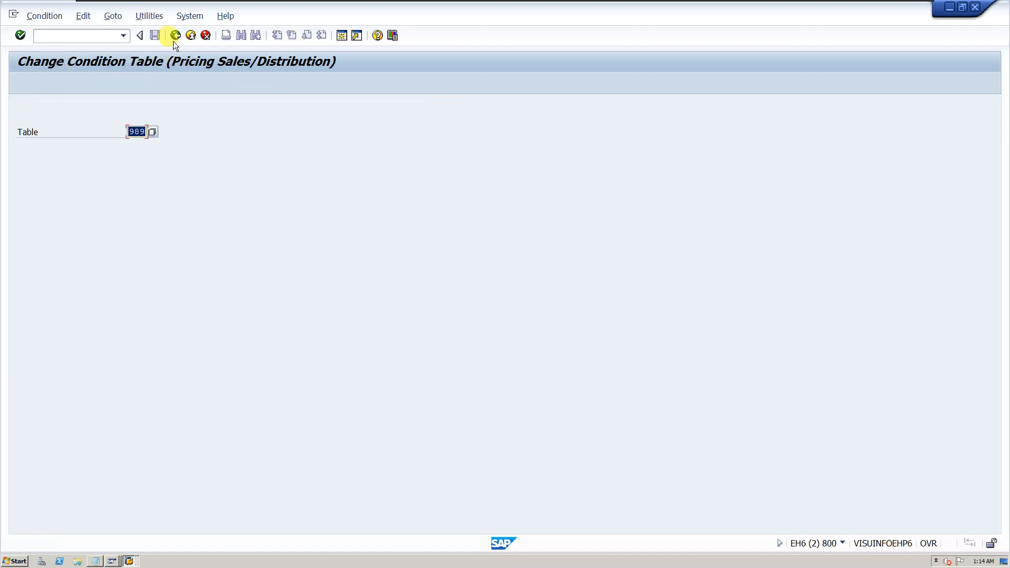
{"action": "left_click", "coordinate": [176, 33]}
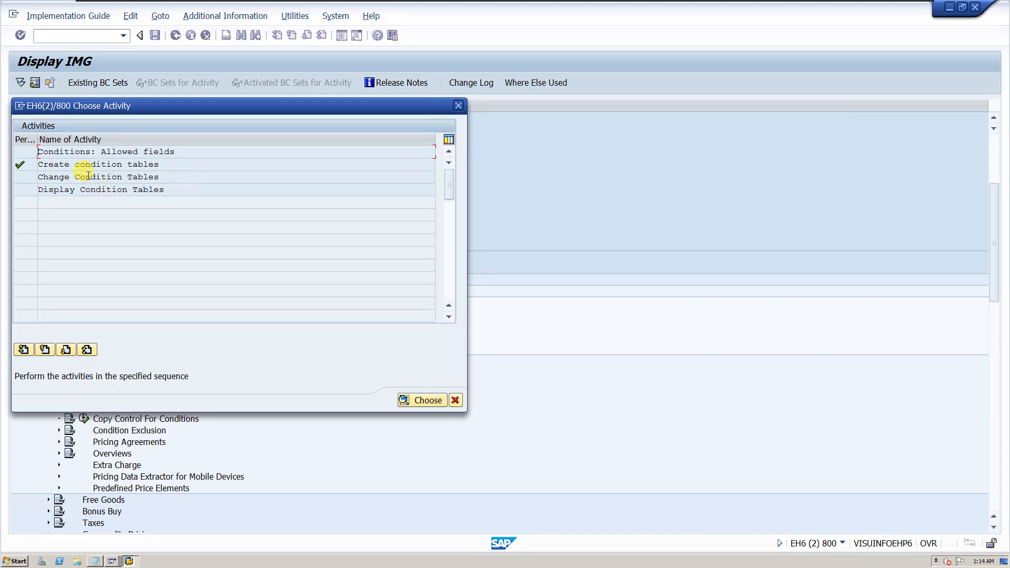
{"action": "left_click", "coordinate": [455, 108]}
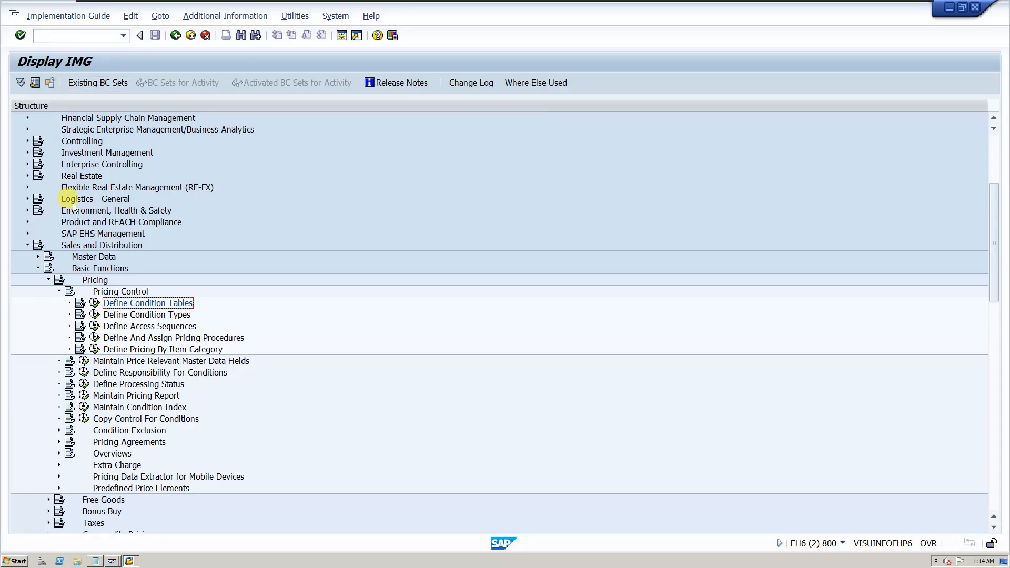
{"action": "left_click", "coordinate": [96, 328]}
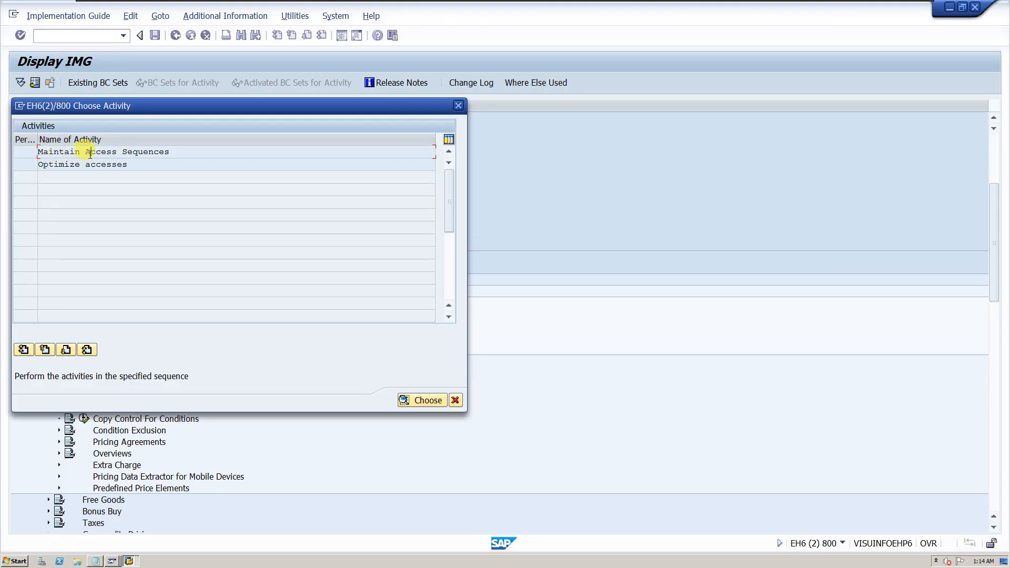
{"action": "double_click", "coordinate": [90, 153]}
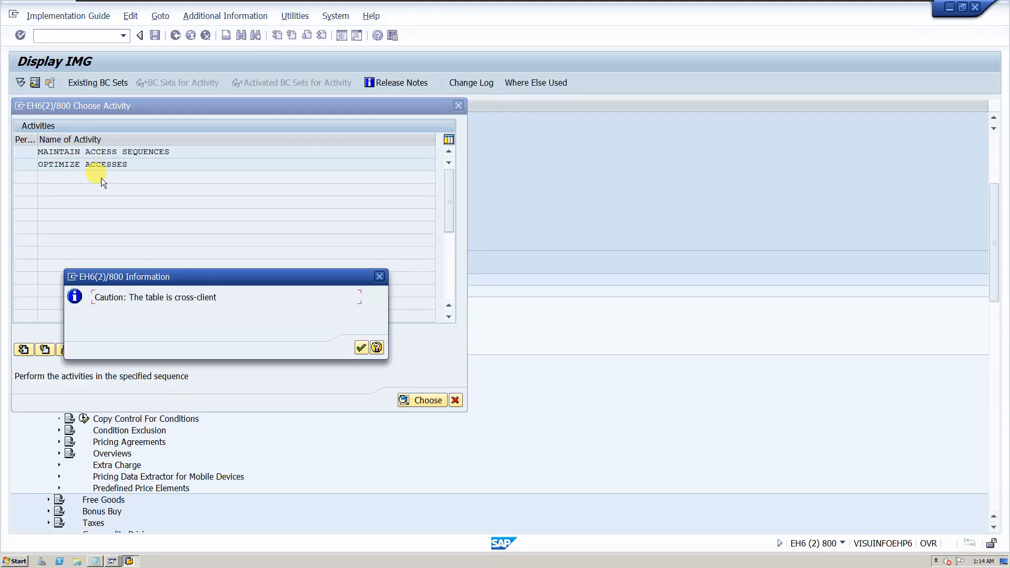
{"action": "left_click", "coordinate": [358, 350]}
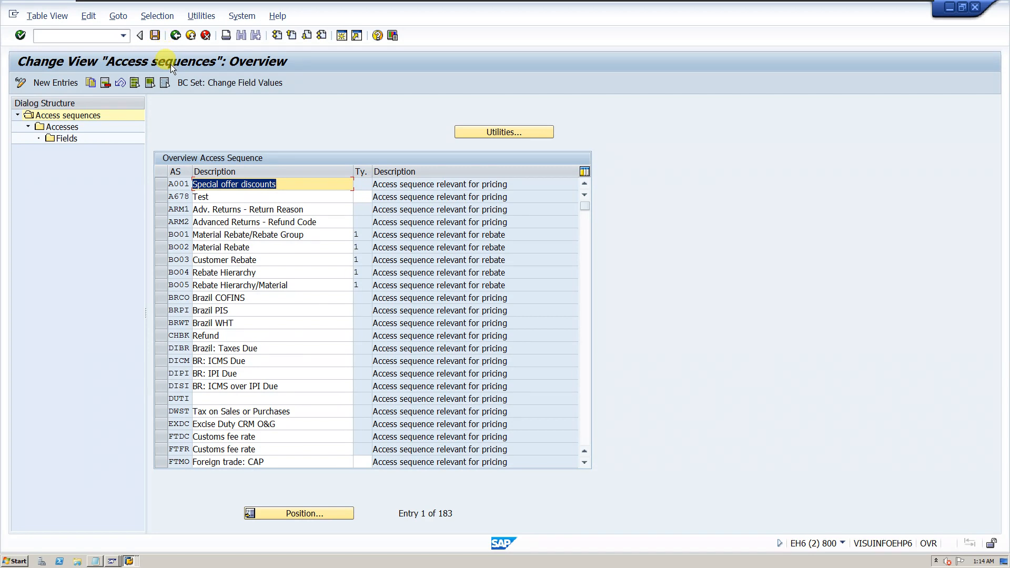
{"action": "left_click", "coordinate": [176, 37]}
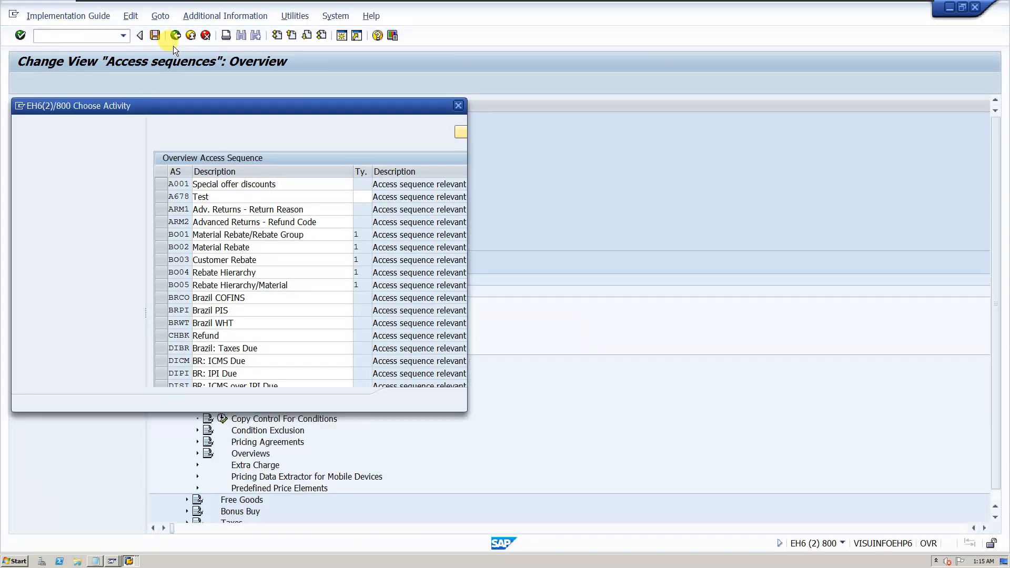
{"action": "left_click", "coordinate": [457, 107]}
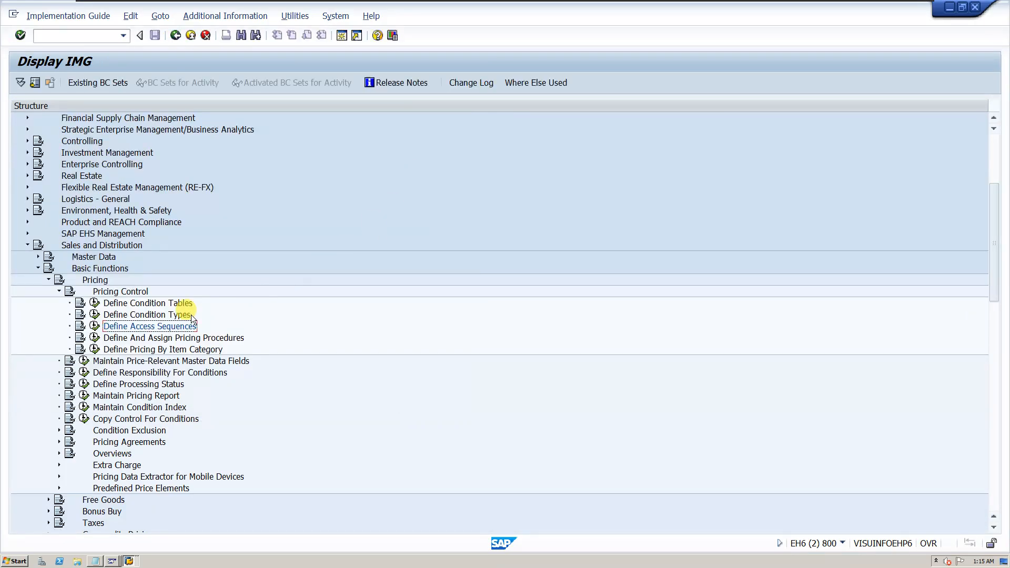
- Open Maintain Condition Types, locate condition type PR00 and display its details
{"action": "left_click", "coordinate": [95, 315]}
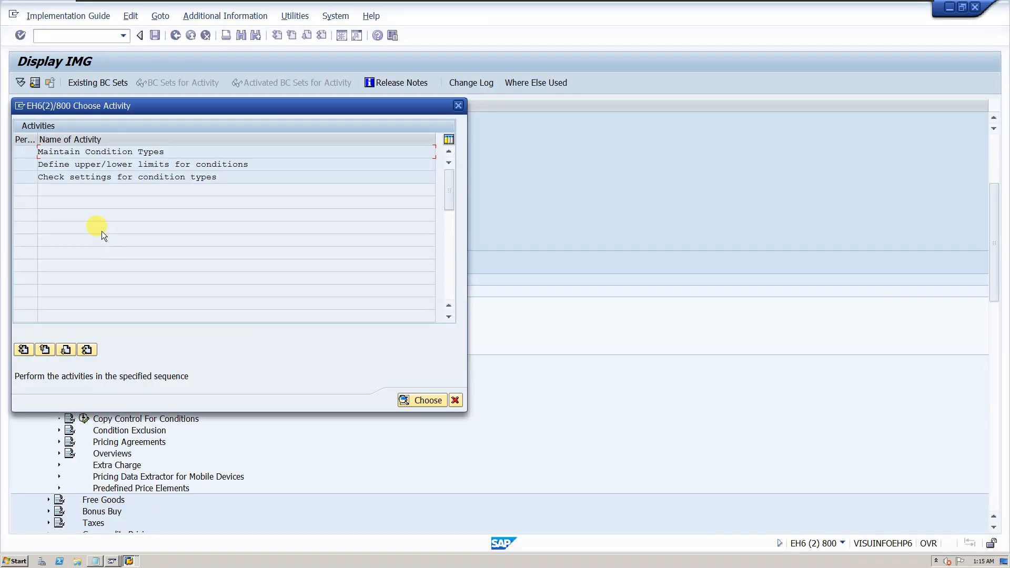
{"action": "double_click", "coordinate": [105, 152]}
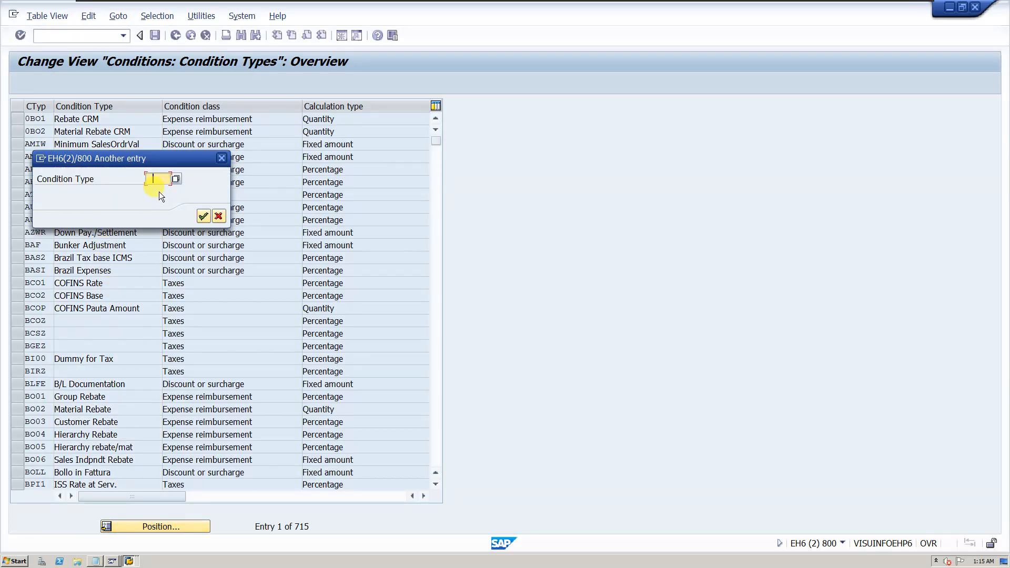
{"action": "type", "text": "pr00"}
{"action": "left_click", "coordinate": [203, 216]}
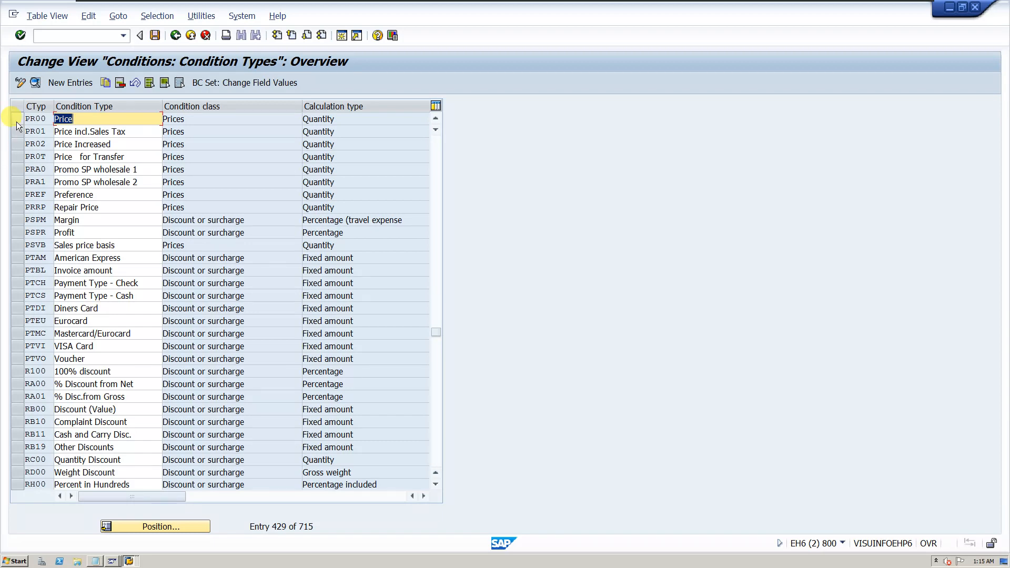
{"action": "left_click", "coordinate": [16, 121]}
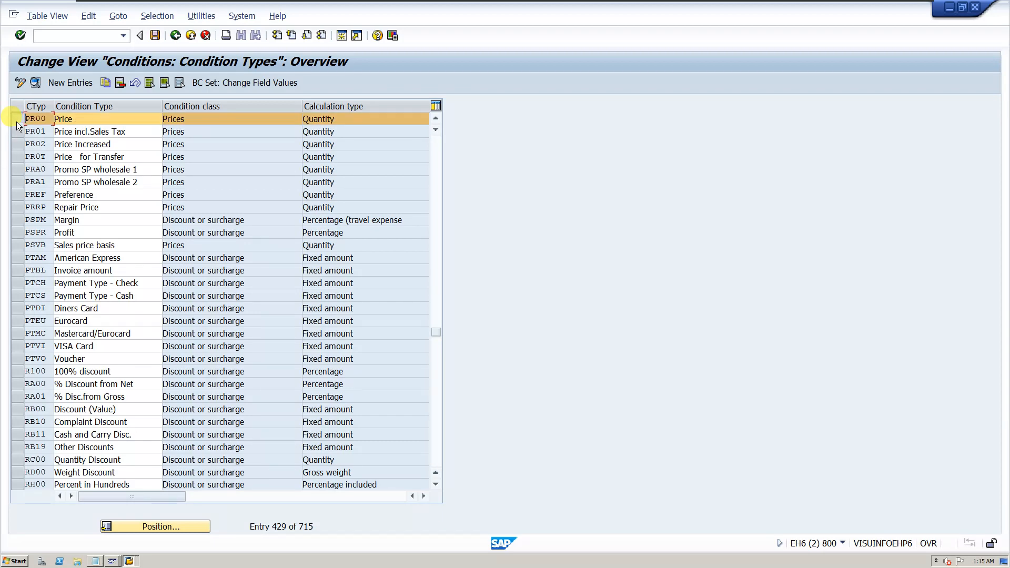
{"action": "left_click", "coordinate": [35, 83]}
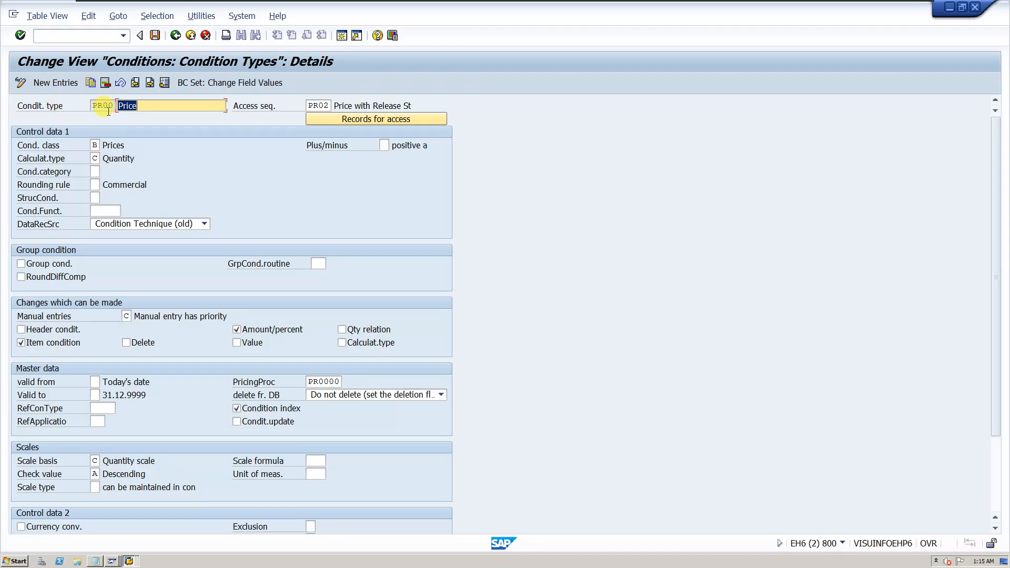
- Check which access sequence is assigned to condition type PR00 and return to the IMG structure
{"action": "left_click", "coordinate": [142, 107]}
{"action": "double_click", "coordinate": [310, 105]}
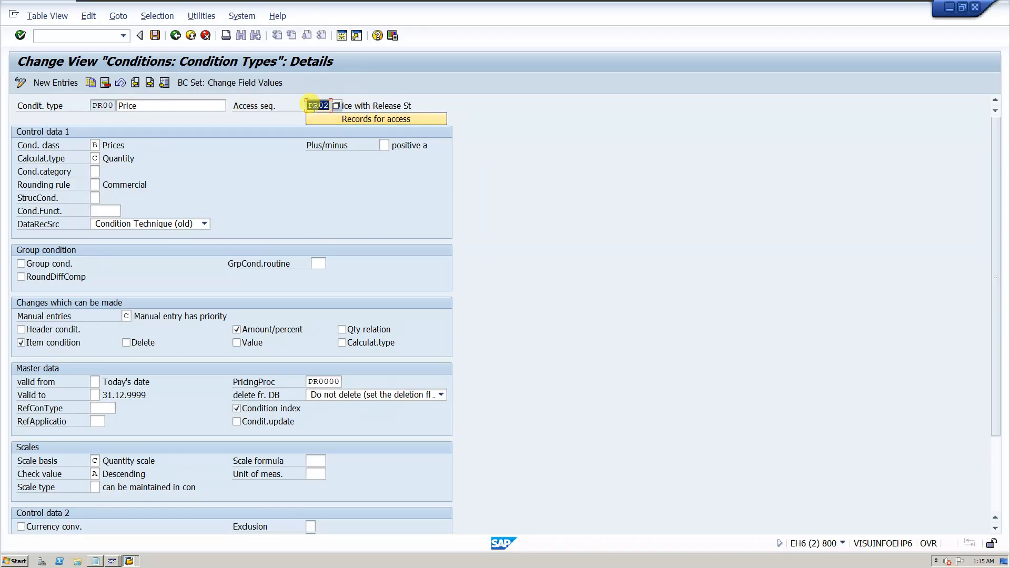
{"action": "left_click", "coordinate": [175, 35]}
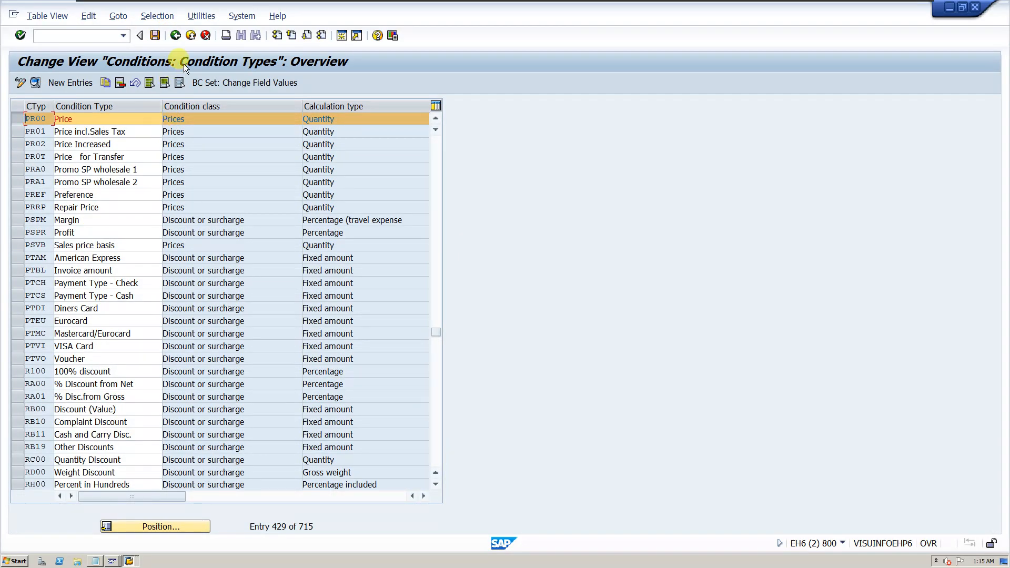
{"action": "left_click", "coordinate": [175, 35]}
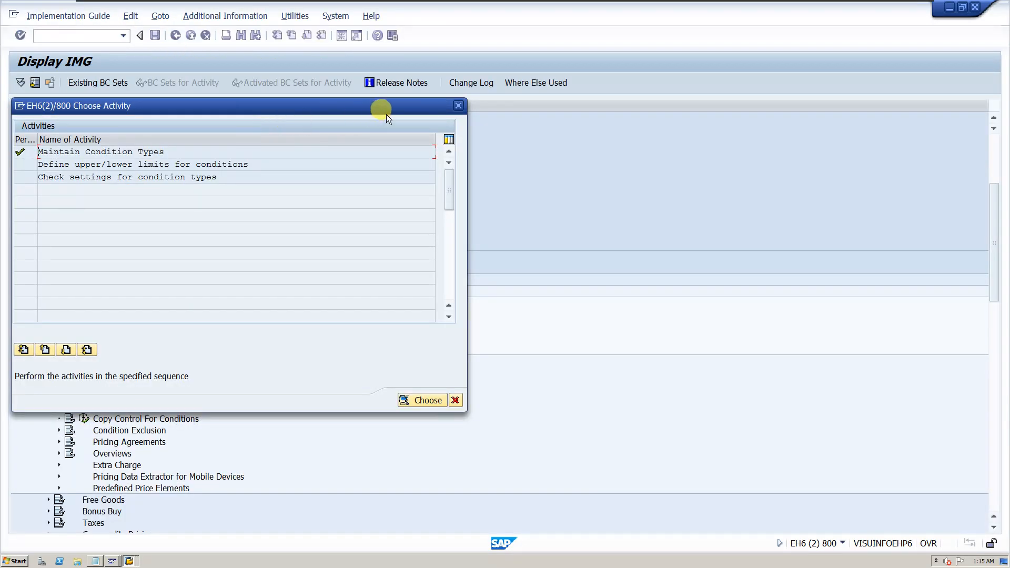
{"action": "left_click", "coordinate": [457, 106]}
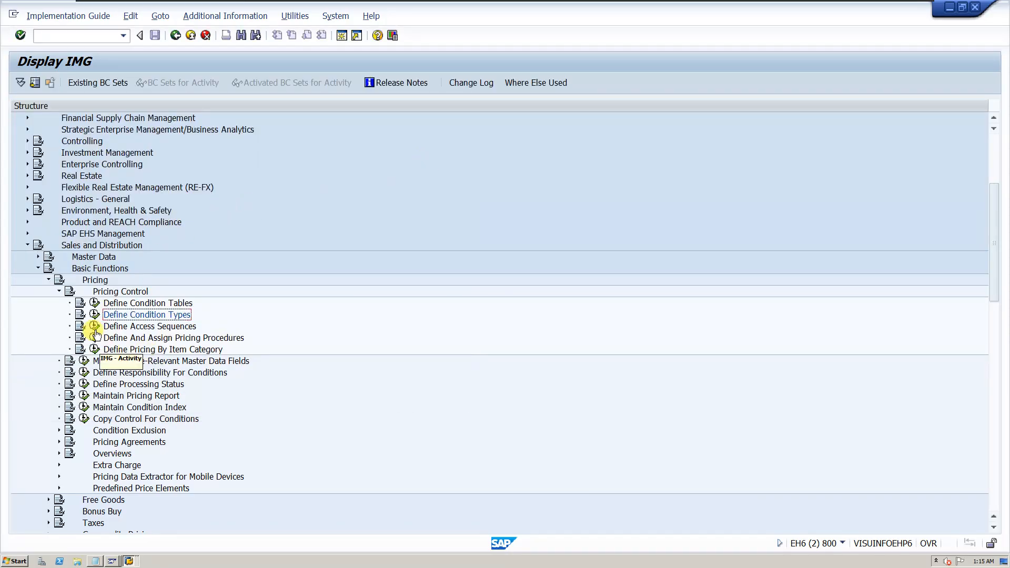
- Open Maintain Access Sequences, accept the cross-client notice and position the overview at access sequence PR02
{"action": "left_click", "coordinate": [95, 327]}
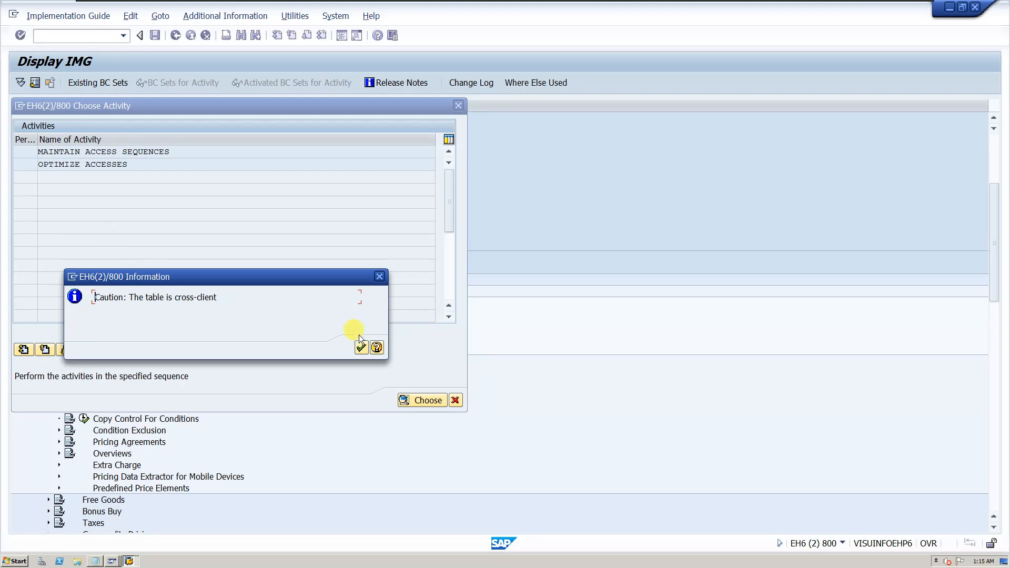
{"action": "left_click", "coordinate": [360, 348]}
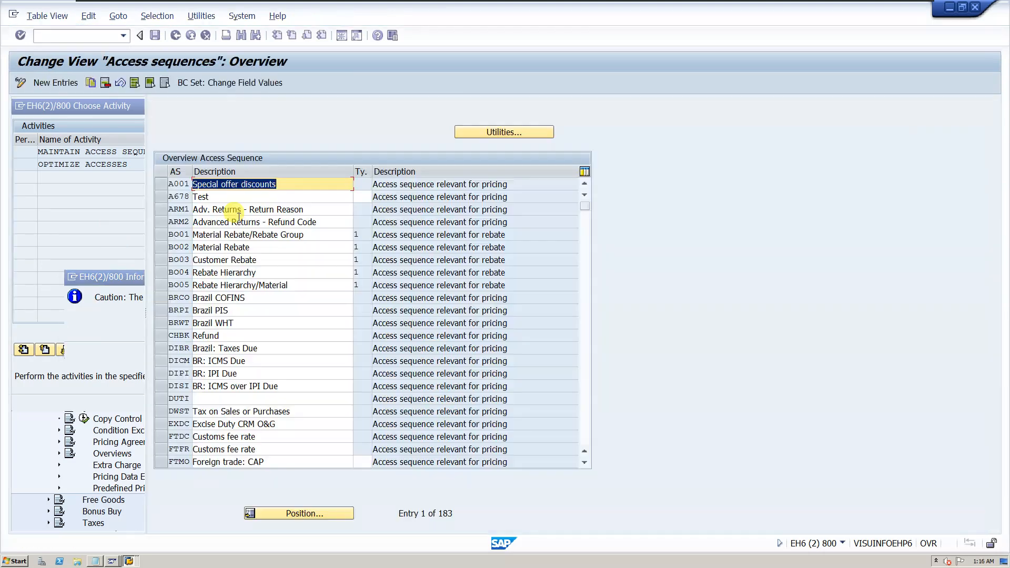
{"action": "left_click", "coordinate": [294, 514]}
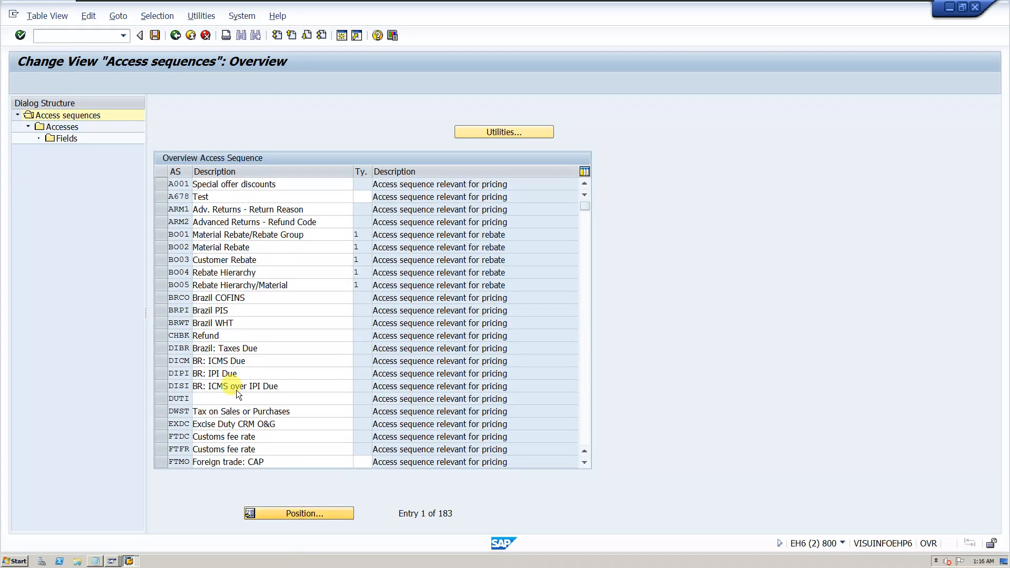
{"action": "key", "text": "space"}
{"action": "left_click", "coordinate": [157, 202]}
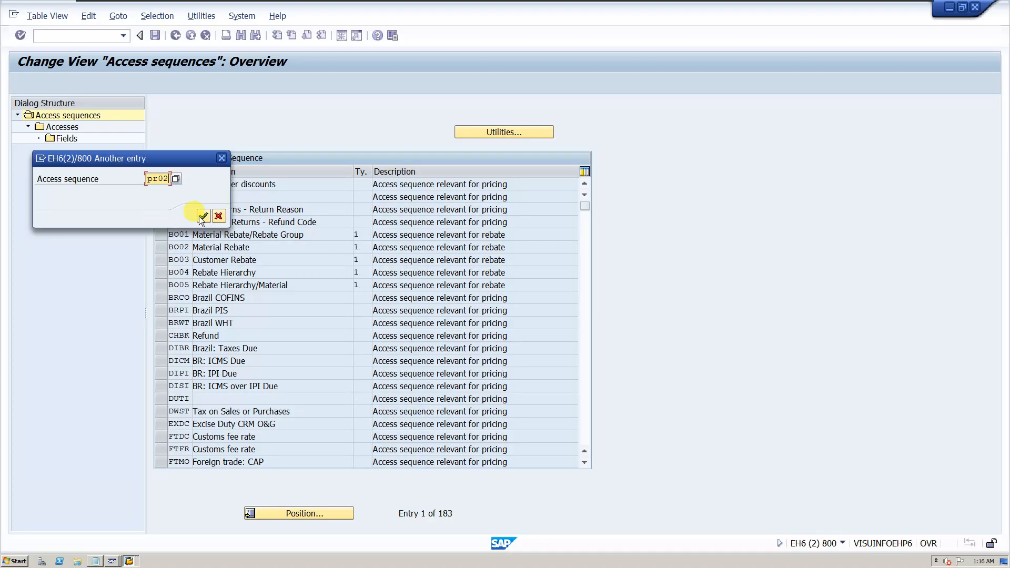
{"action": "left_click", "coordinate": [200, 216]}
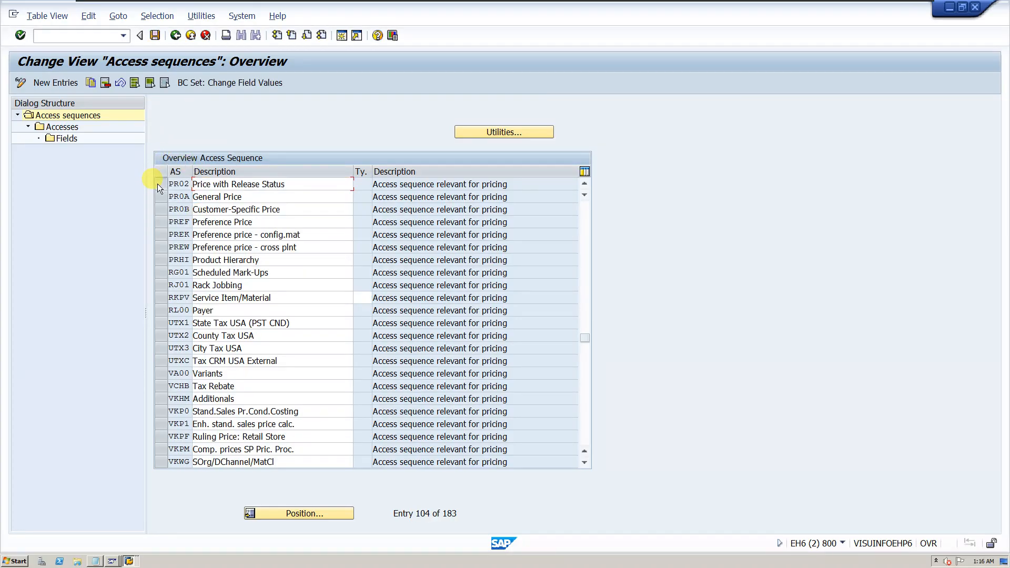
- Open the accesses of access sequence PR02 and examine their access numbers and condition tables
{"action": "left_click", "coordinate": [156, 184]}
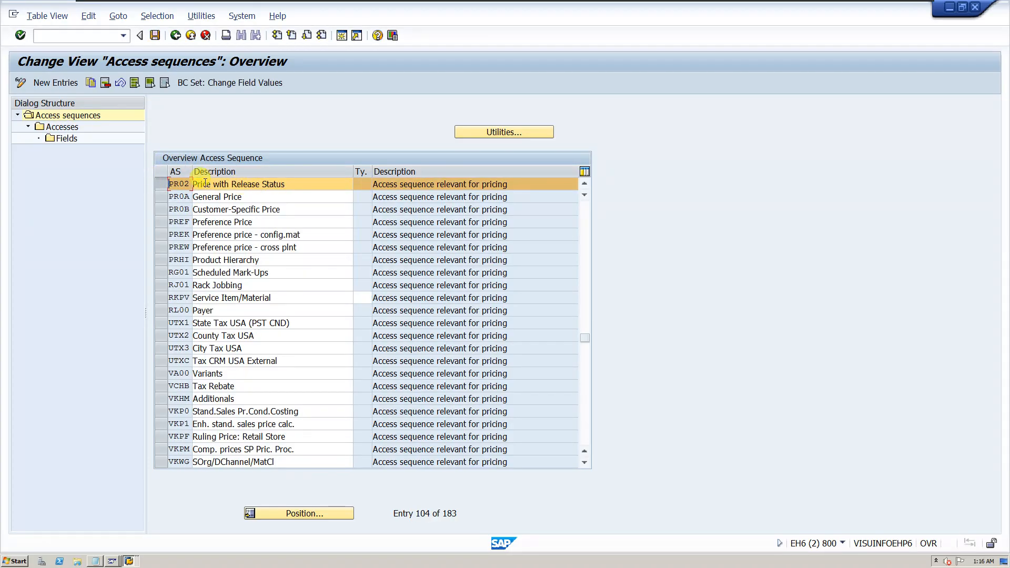
{"action": "double_click", "coordinate": [59, 127]}
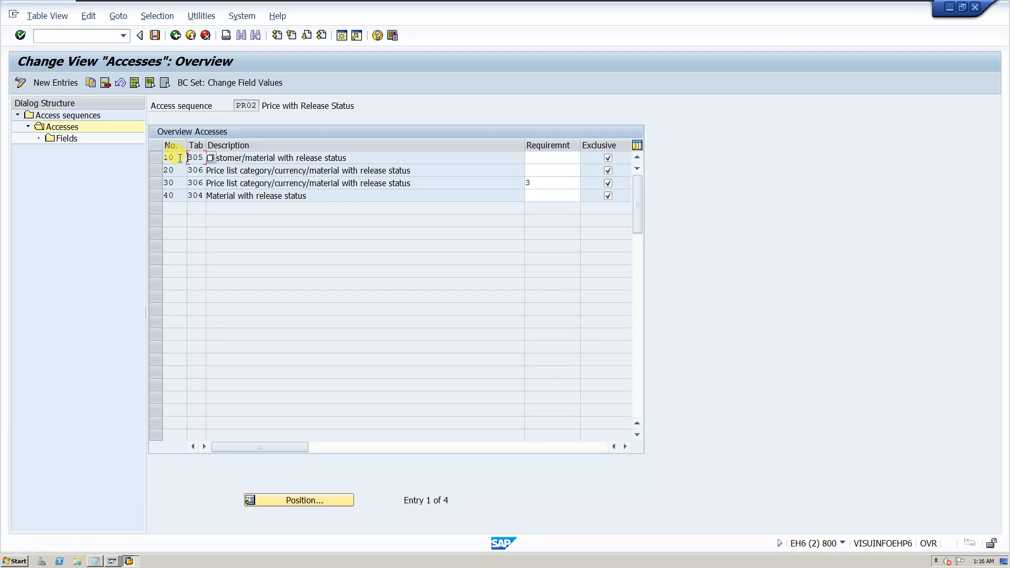
{"action": "left_click_drag", "start_coordinate": [174, 157], "coordinate": [152, 161]}
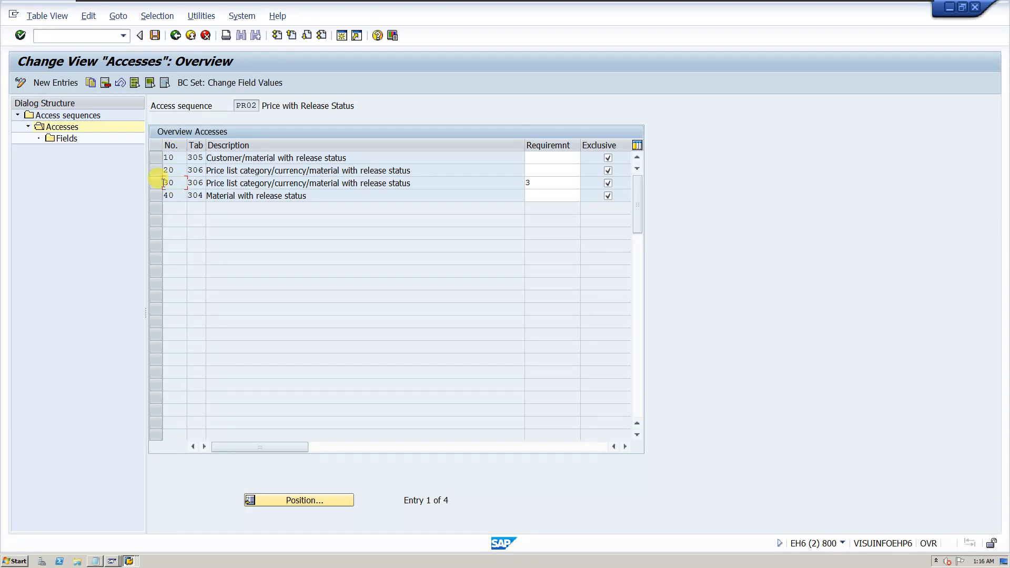
{"action": "mouse_move", "coordinate": [174, 183]}
{"action": "left_mouse_down"}
{"action": "mouse_move", "coordinate": [141, 181]}
{"action": "mouse_move", "coordinate": [162, 195]}
{"action": "left_mouse_up"}
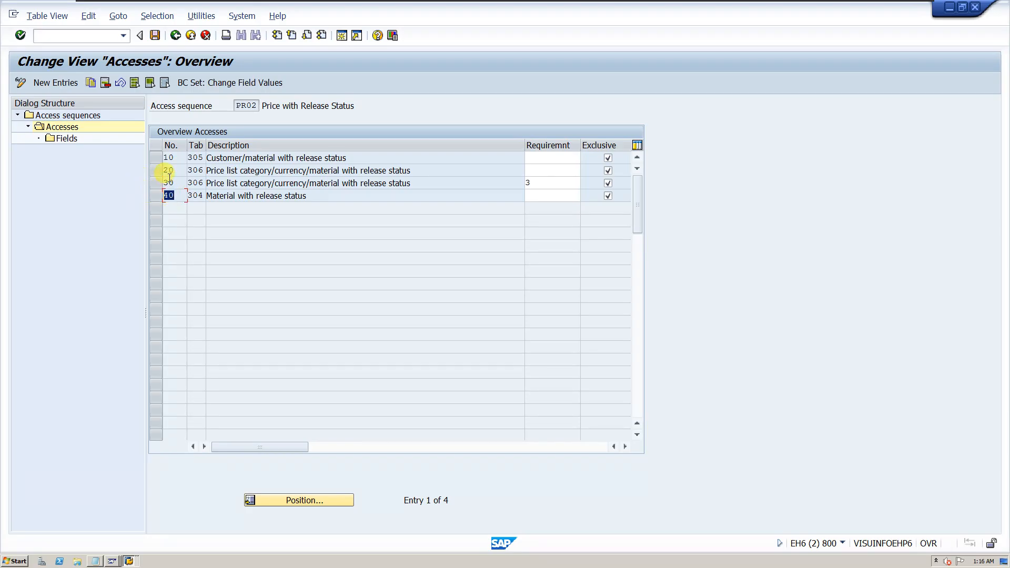
{"action": "left_click_drag", "start_coordinate": [174, 156], "coordinate": [159, 195]}
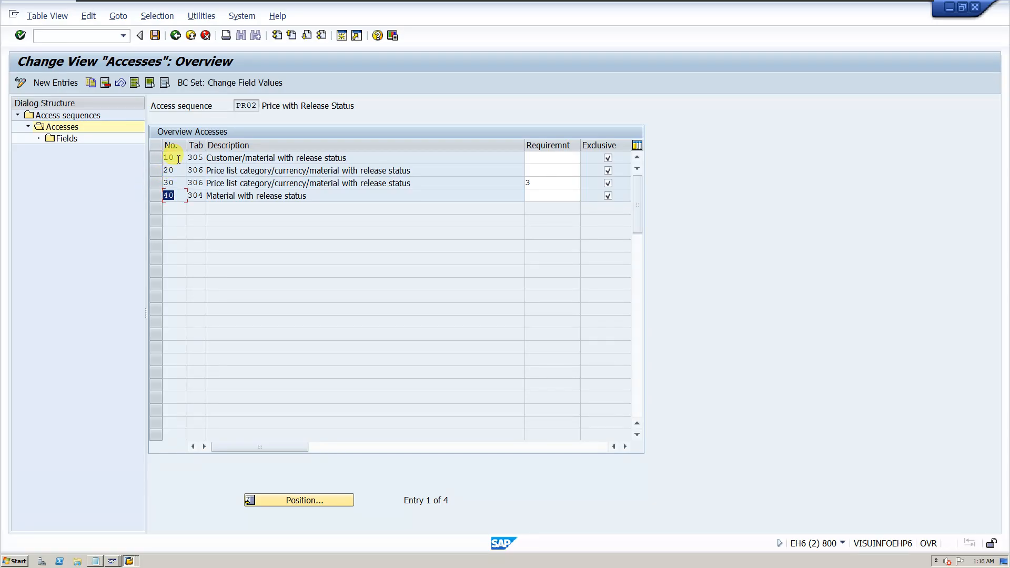
{"action": "left_click_drag", "start_coordinate": [178, 158], "coordinate": [161, 196]}
{"action": "left_click", "coordinate": [169, 171]}
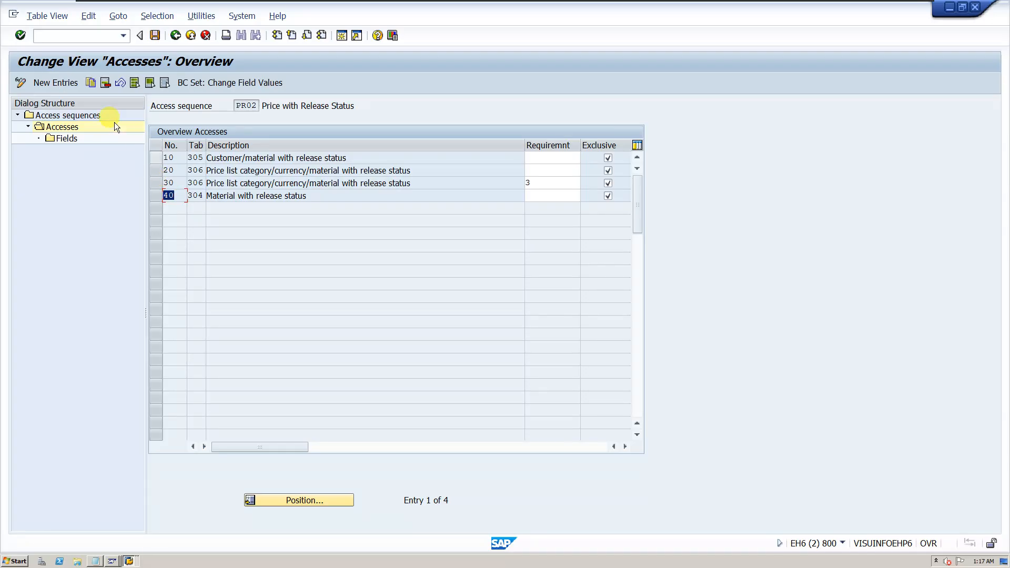
- Add access 50 with condition table 988 (Customer/Material) to access sequence PR02 and accept the key namespace warning
{"action": "left_click", "coordinate": [56, 83]}
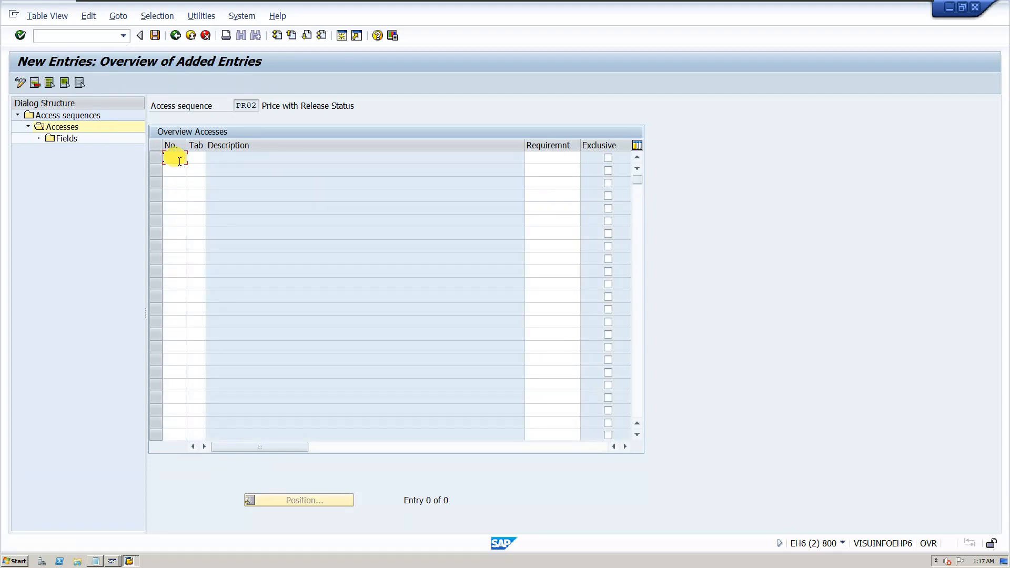
{"action": "type", "text": "50"}
{"action": "left_click", "coordinate": [200, 158]}
{"action": "left_click", "coordinate": [211, 158]}
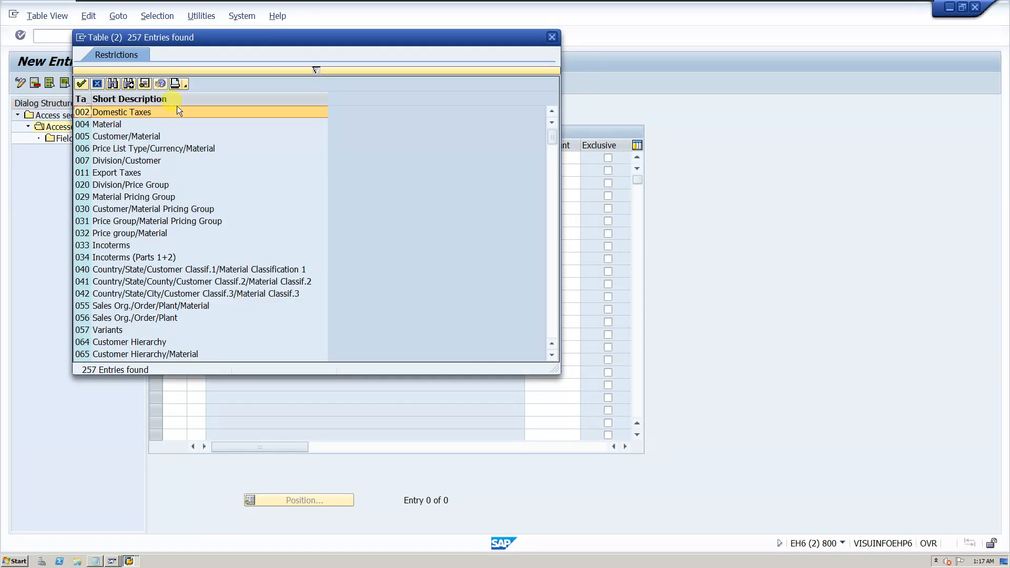
{"action": "scroll", "coordinate": [140, 242], "scroll_direction": "down", "scroll_amount": 15}
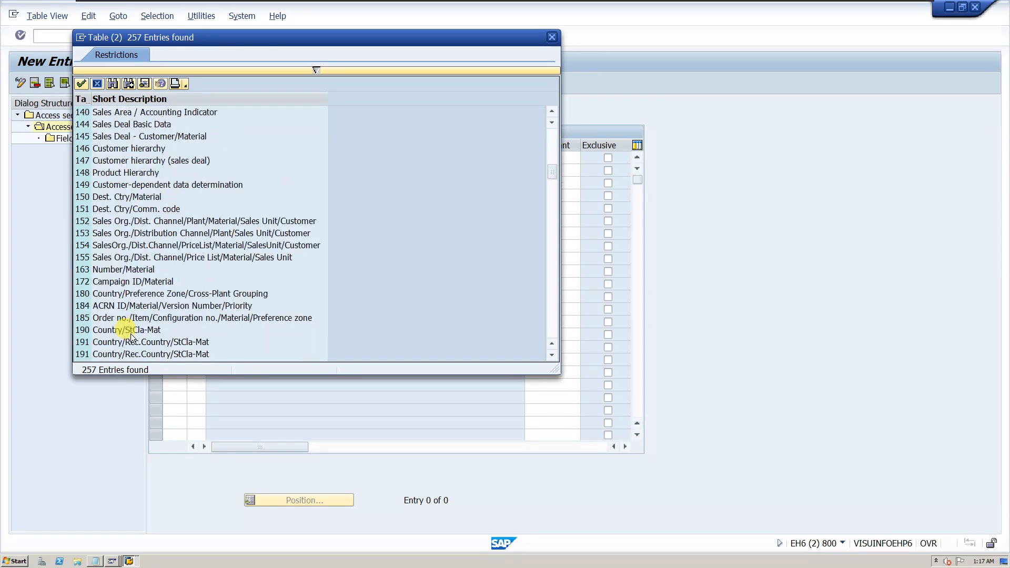
{"action": "left_click_drag", "start_coordinate": [548, 176], "coordinate": [553, 325]}
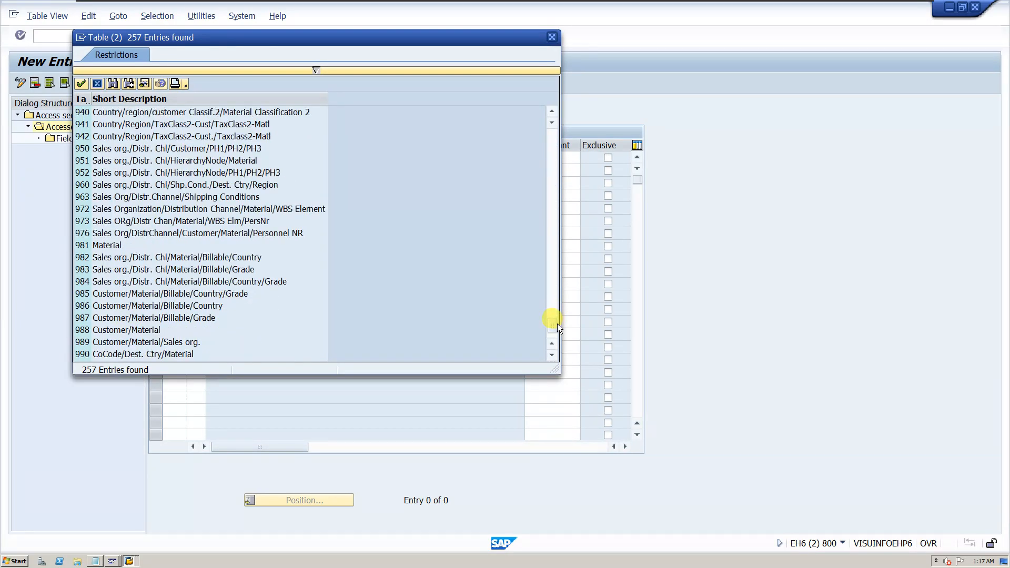
{"action": "double_click", "coordinate": [92, 331]}
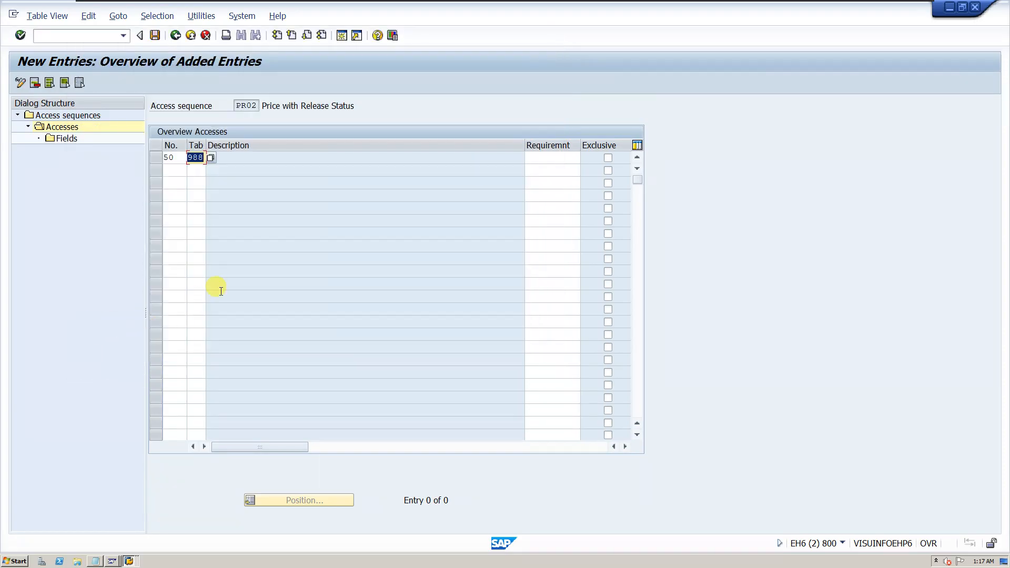
{"action": "key", "text": "Return"}
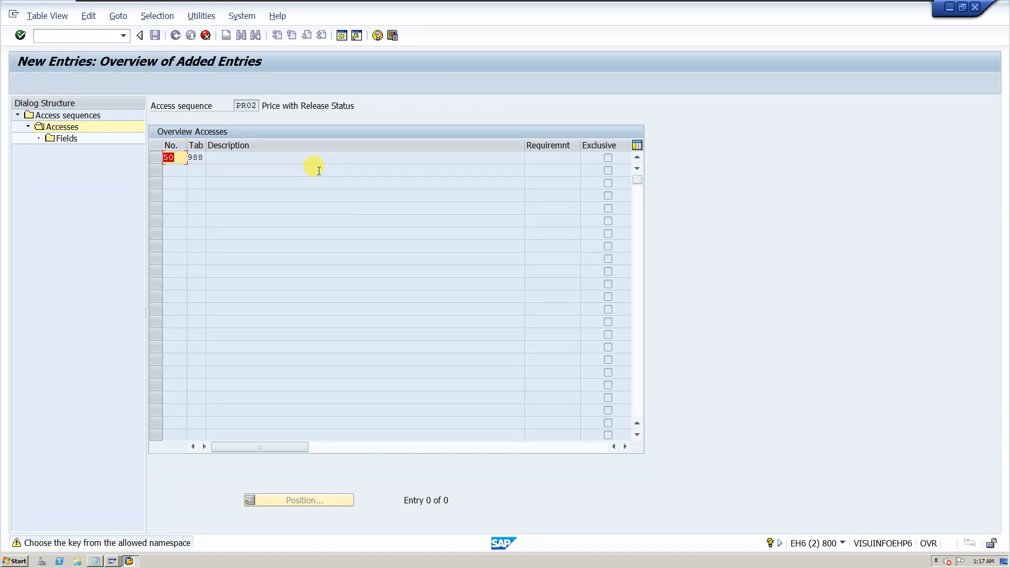
{"action": "key", "text": "Return"}
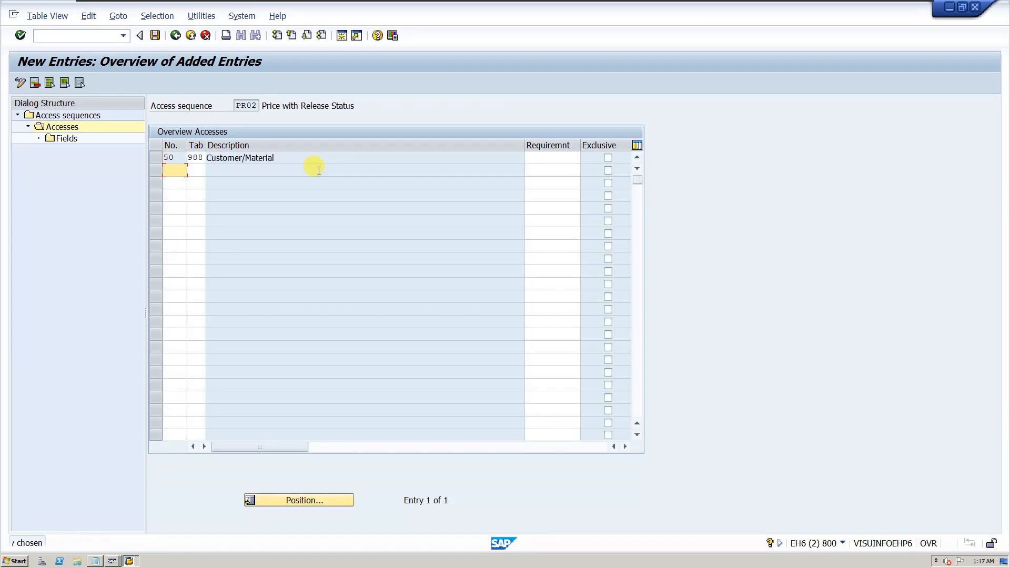
- Generate the field assignment for access 50 by opening its fields, accept the warning and return to the accesses overview
{"action": "left_click", "coordinate": [156, 158]}
{"action": "double_click", "coordinate": [61, 138]}
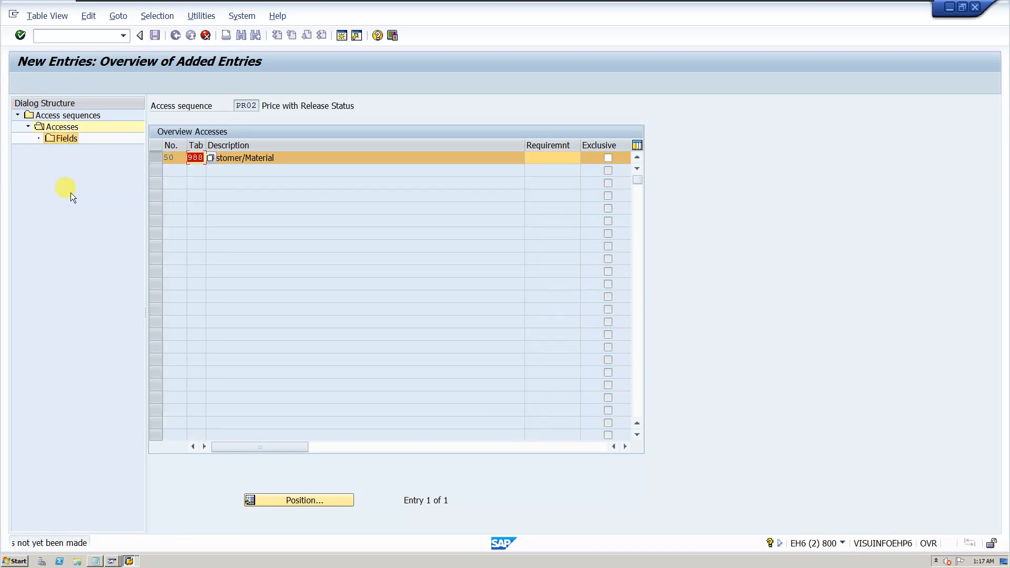
{"action": "key", "text": "Return"}
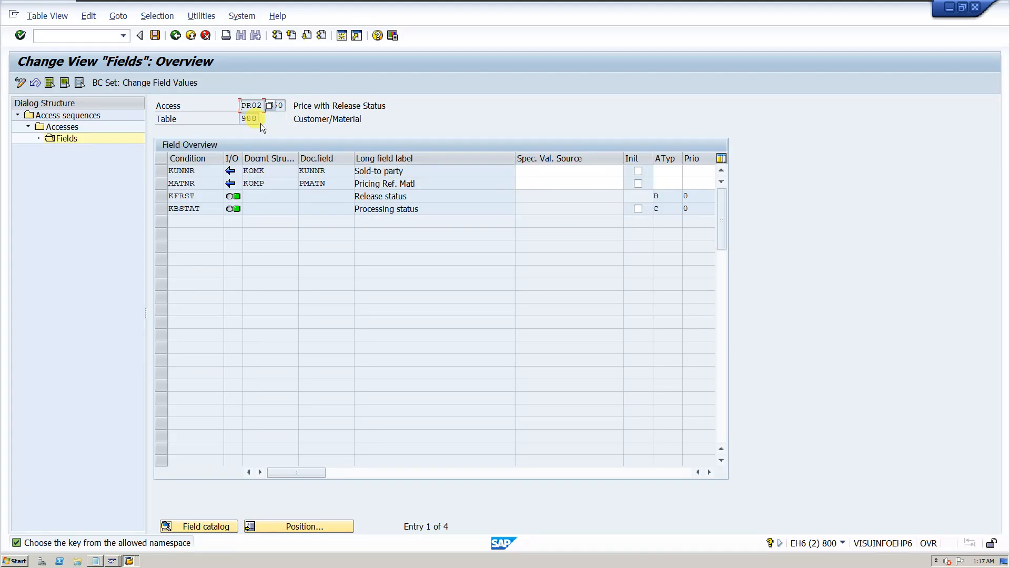
{"action": "left_click", "coordinate": [175, 35]}
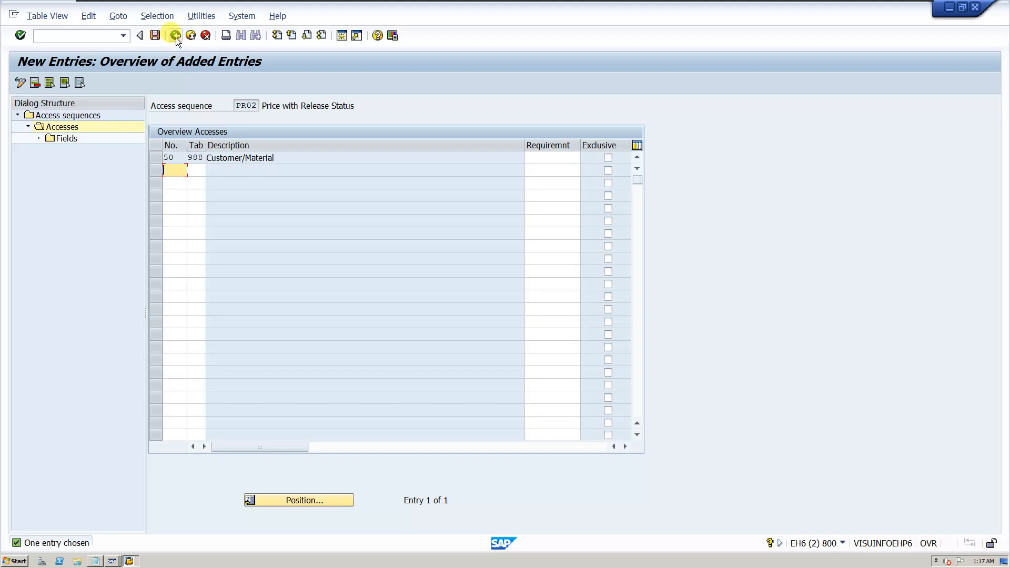
{"action": "left_click", "coordinate": [176, 35]}
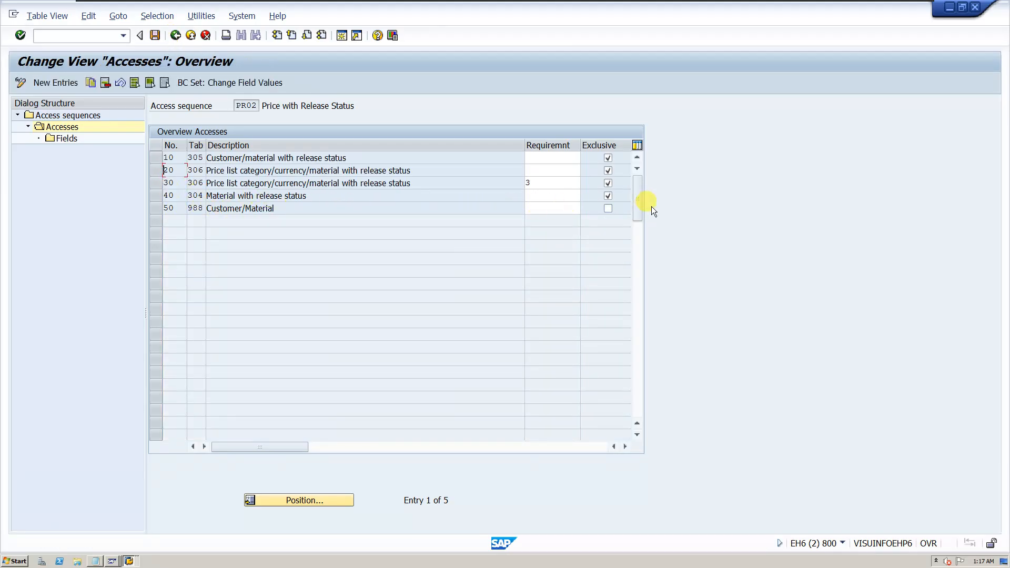
- Mark access 50 (Customer/Material) of access sequence PR02 as exclusive
{"action": "left_click", "coordinate": [607, 209]}
{"action": "left_click", "coordinate": [624, 447]}
{"action": "left_click_drag", "start_coordinate": [443, 452], "coordinate": [195, 440]}
{"action": "left_click", "coordinate": [607, 209]}
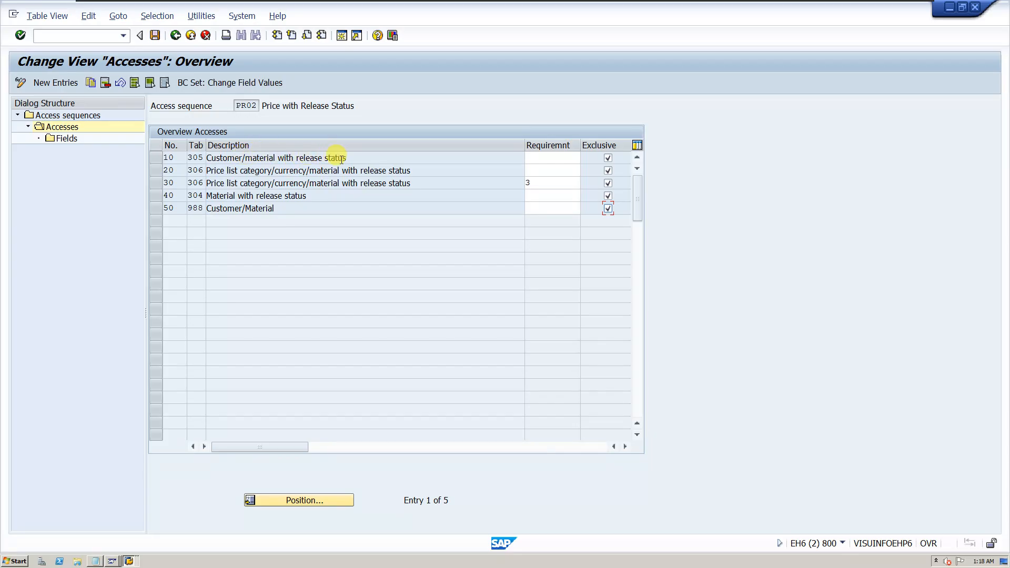
{"action": "left_click", "coordinate": [153, 159]}
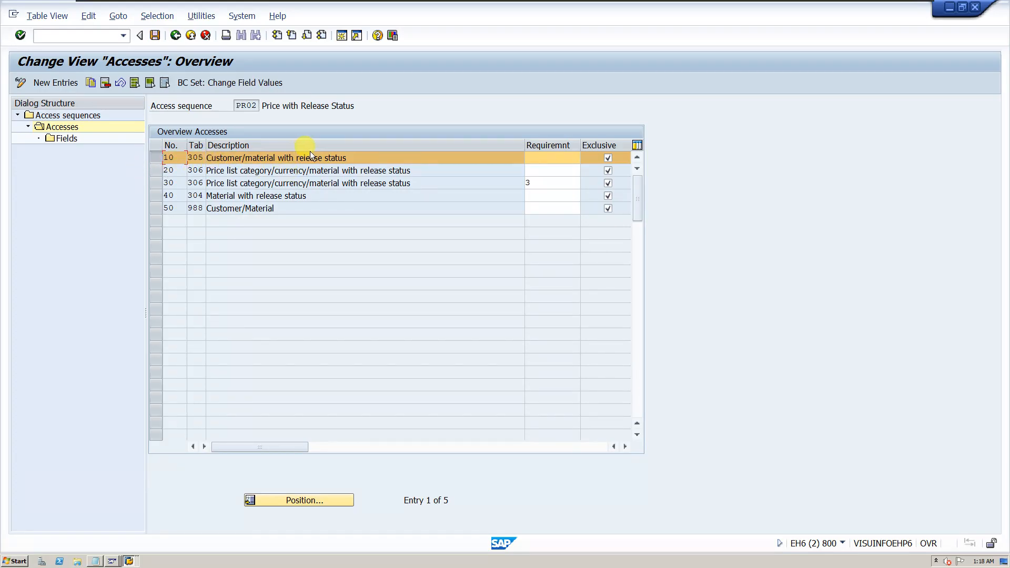
{"action": "left_click", "coordinate": [157, 209]}
{"action": "left_click", "coordinate": [157, 157]}
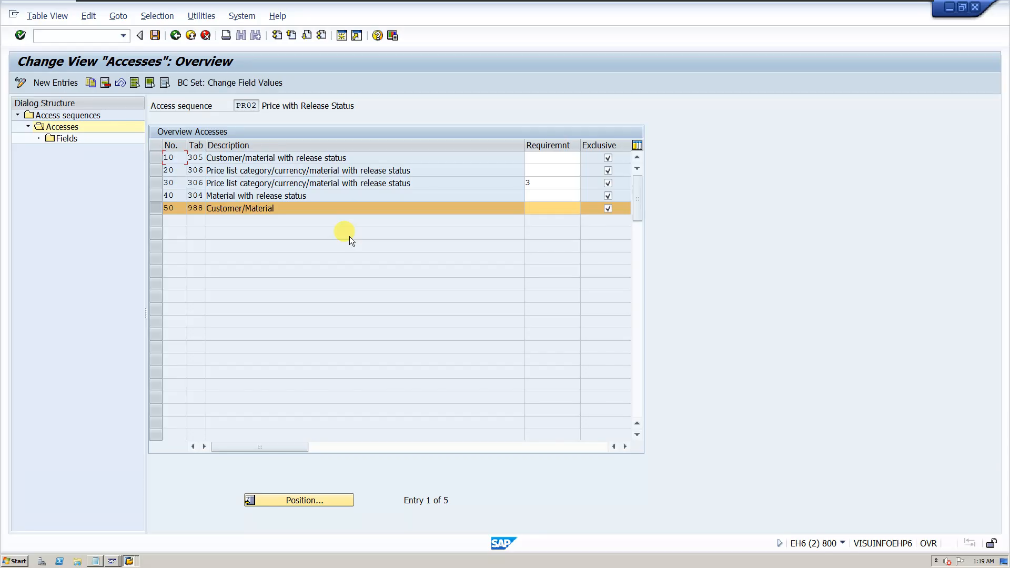
{"action": "scroll", "coordinate": [351, 240], "scroll_direction": "down", "scroll_amount": 2}
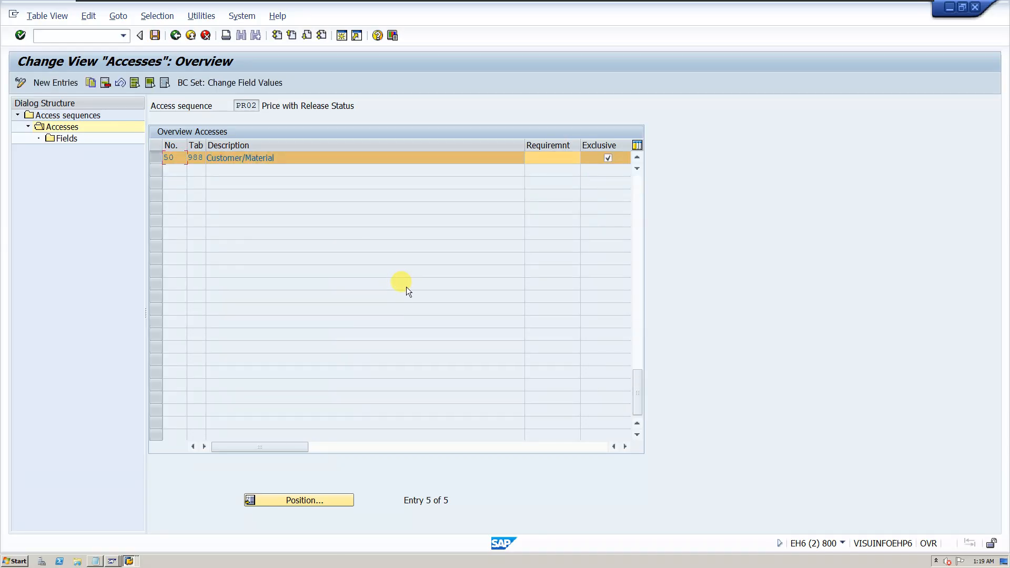
{"action": "scroll", "coordinate": [406, 287], "scroll_direction": "up", "scroll_amount": 1}
{"action": "scroll", "coordinate": [405, 287], "scroll_direction": "up", "scroll_amount": 1}
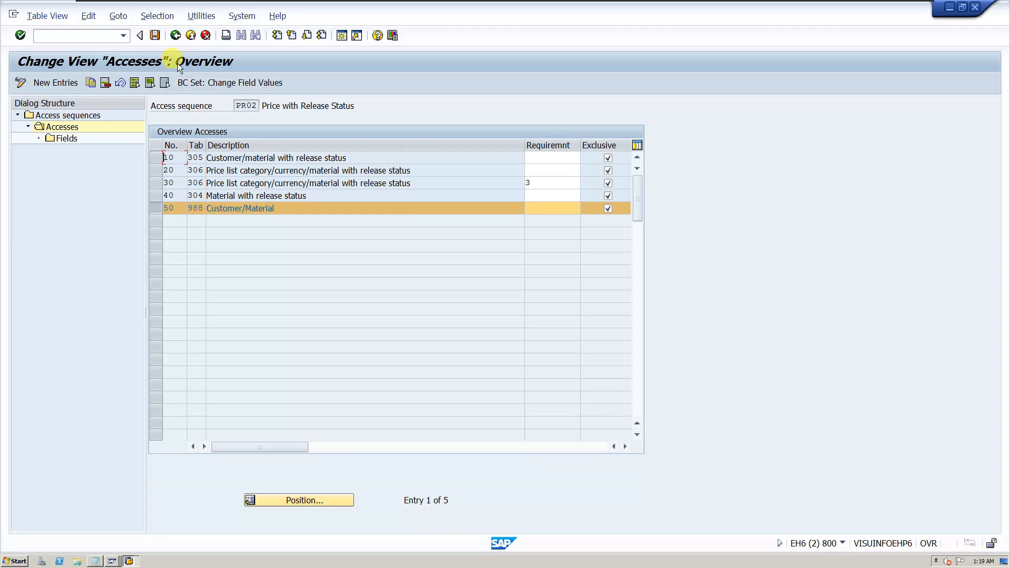
- Save the accesses in a new workbench request described "MK Industried pricing" and return to the access sequences overview
{"action": "left_click", "coordinate": [156, 38]}
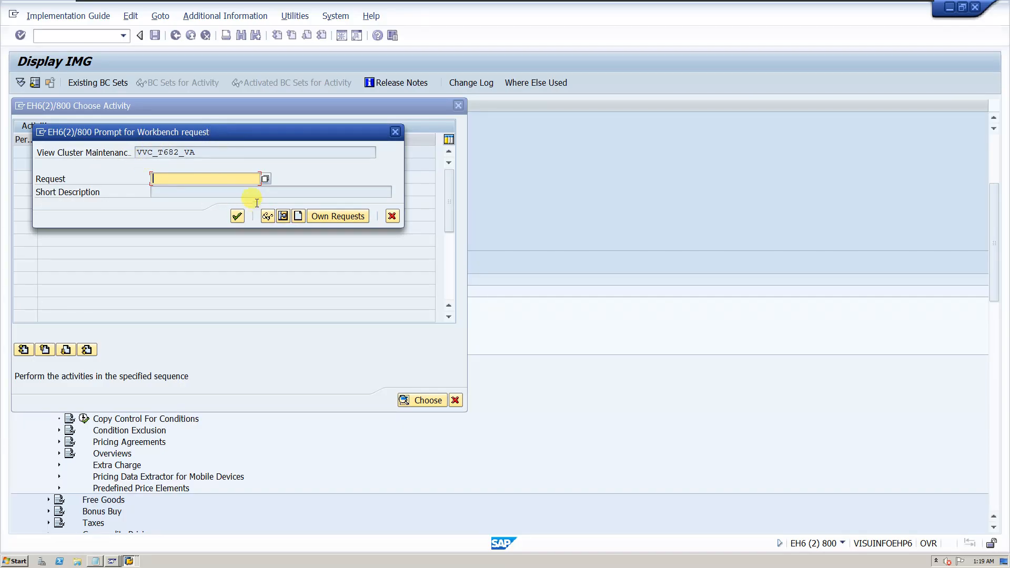
{"action": "left_click", "coordinate": [298, 216]}
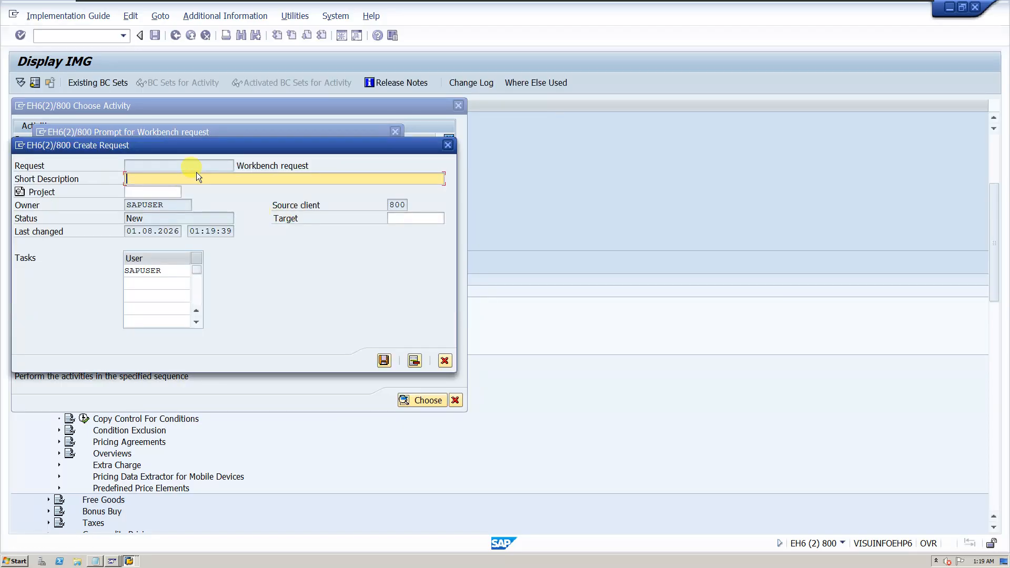
{"action": "type", "text": "MK Industried pricing"}
{"action": "key", "text": "Return"}
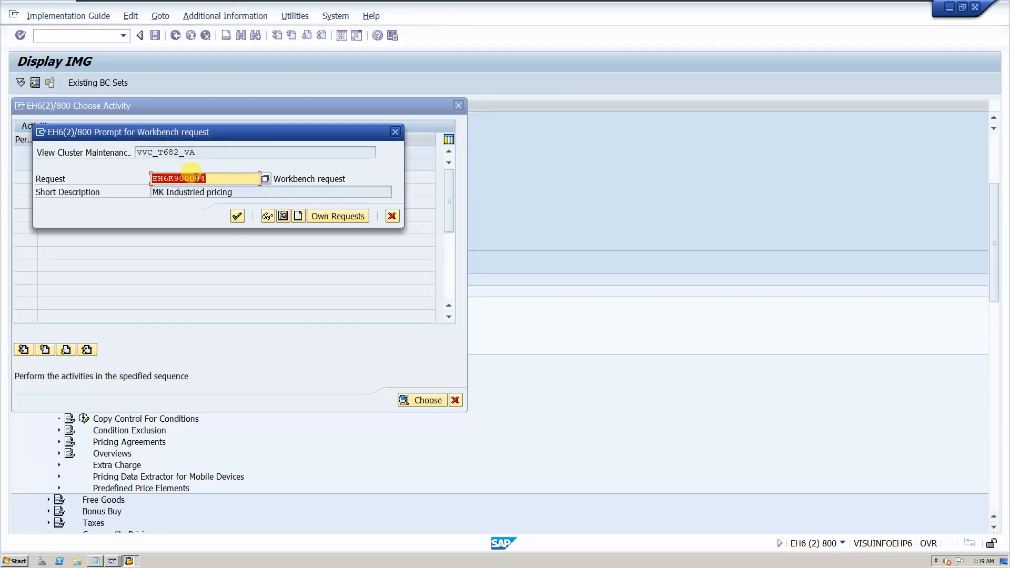
{"action": "left_click", "coordinate": [236, 219]}
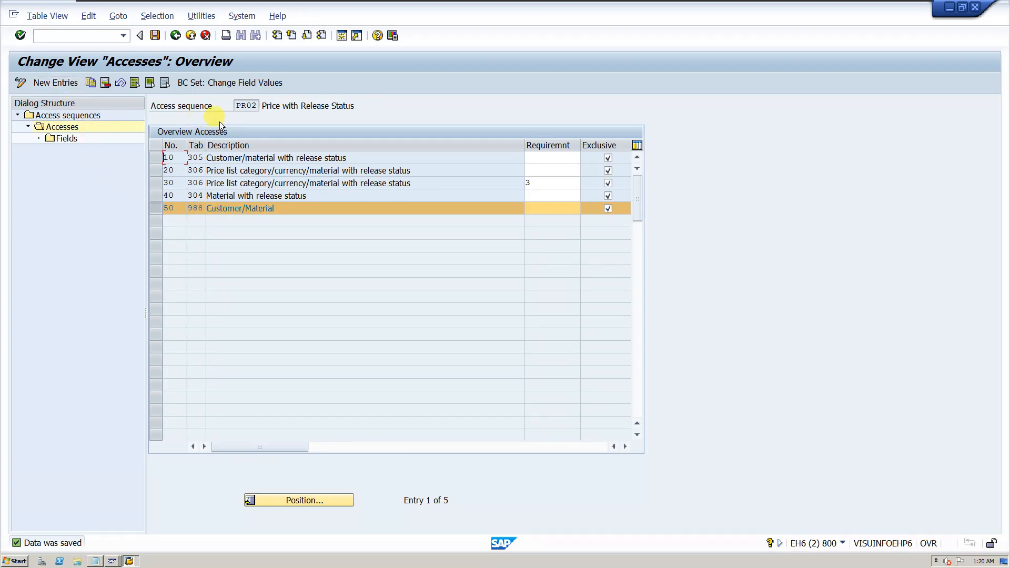
{"action": "left_click_drag", "start_coordinate": [234, 105], "coordinate": [264, 104]}
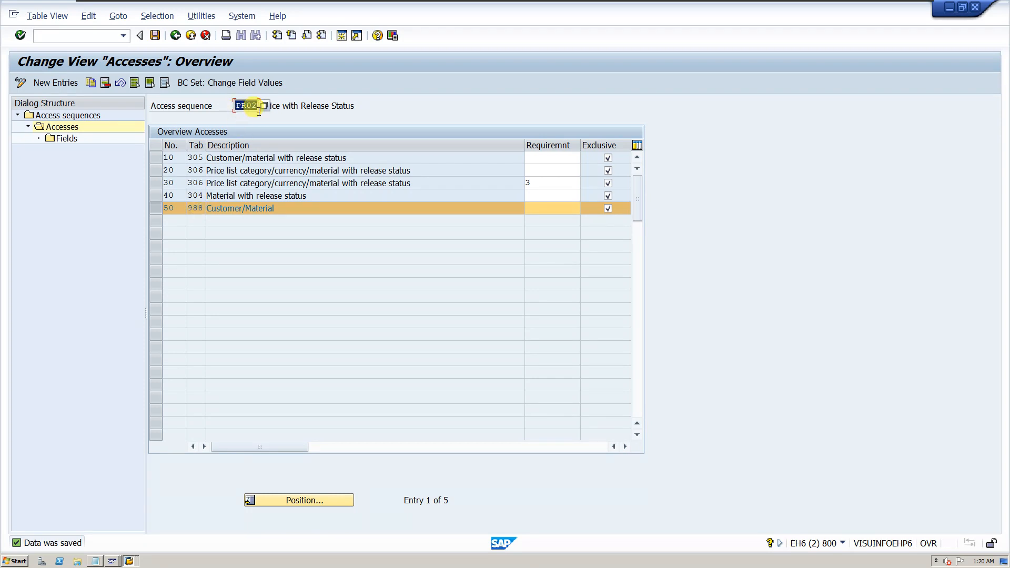
{"action": "left_click", "coordinate": [175, 36]}
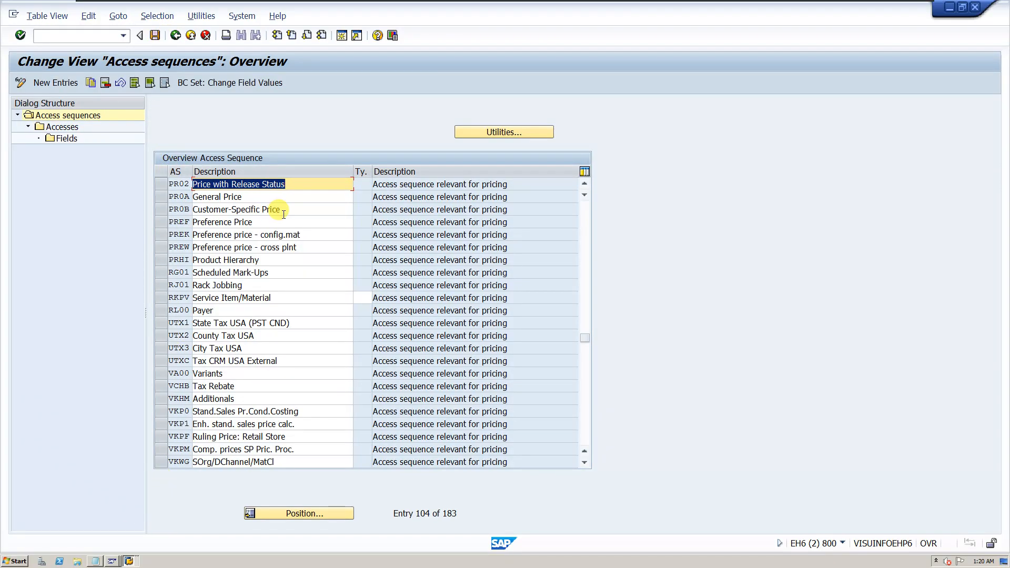
- Switch to the Create Price Condition session, leave its fast entry and choose the Customer/Material key combination for condition type PR00
{"action": "left_click", "coordinate": [128, 561]}
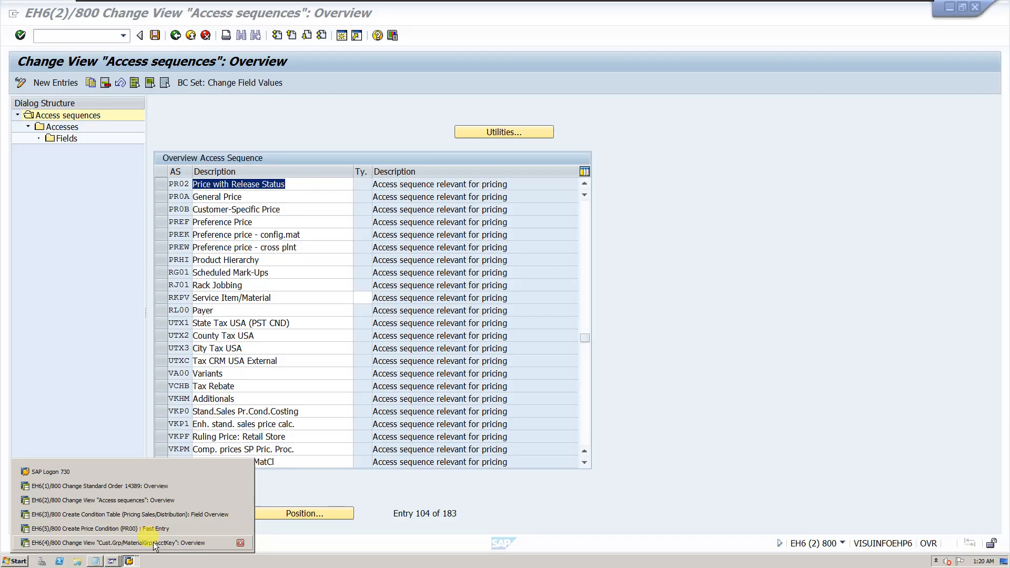
{"action": "left_click", "coordinate": [151, 529]}
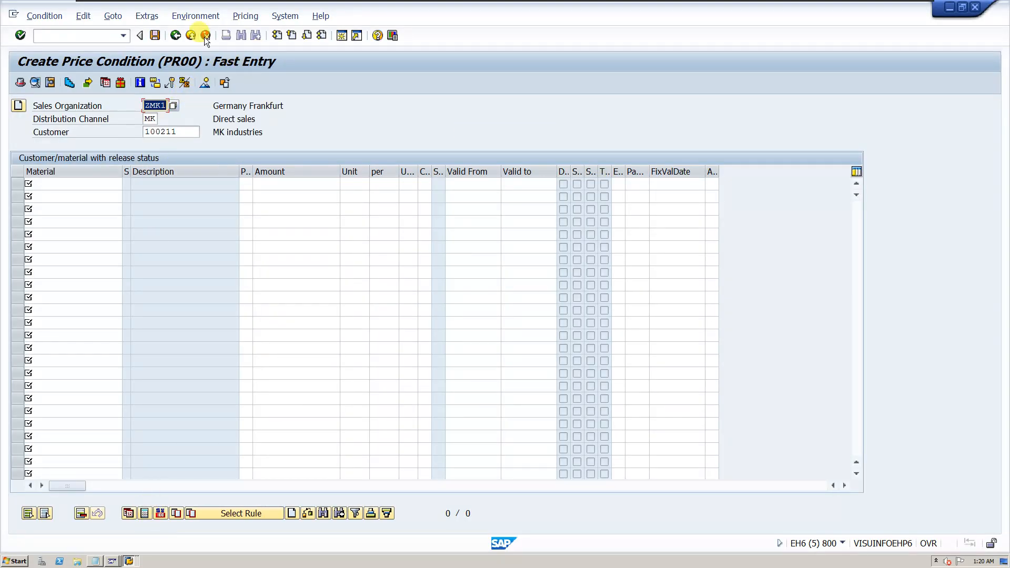
{"action": "left_click", "coordinate": [175, 35]}
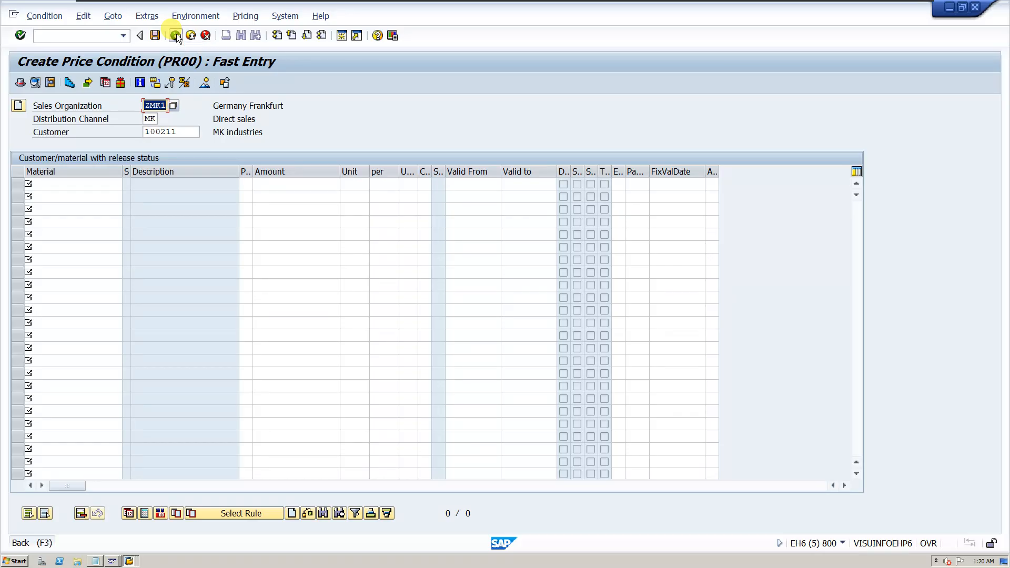
{"action": "left_click", "coordinate": [198, 258]}
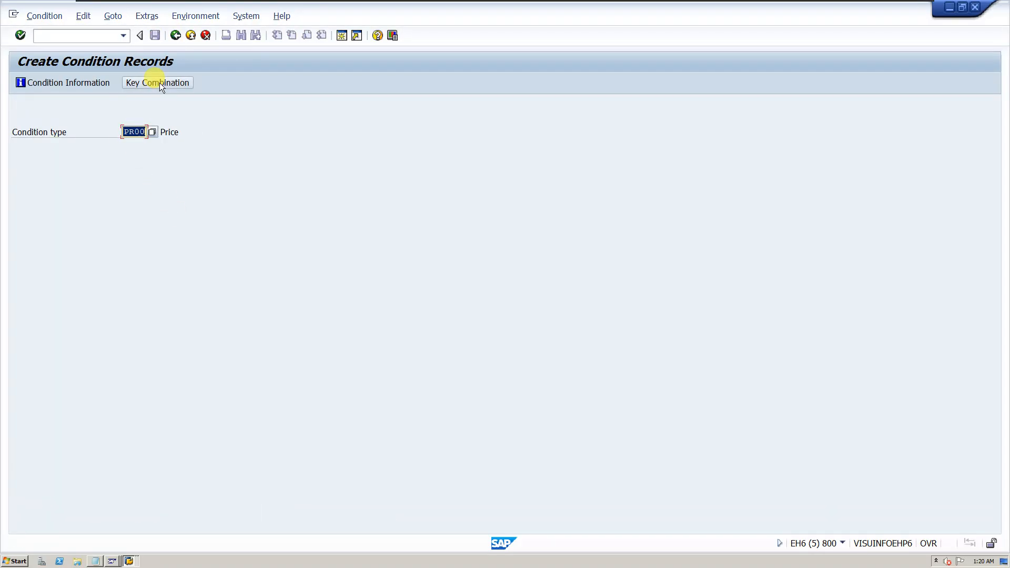
{"action": "left_click", "coordinate": [159, 83]}
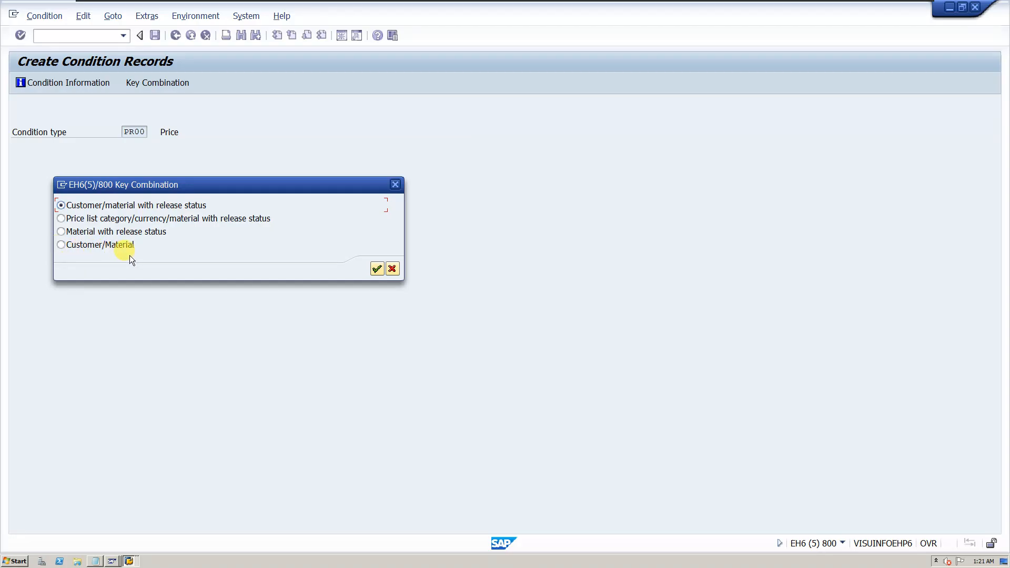
{"action": "left_click", "coordinate": [70, 245]}
{"action": "left_click", "coordinate": [377, 268]}
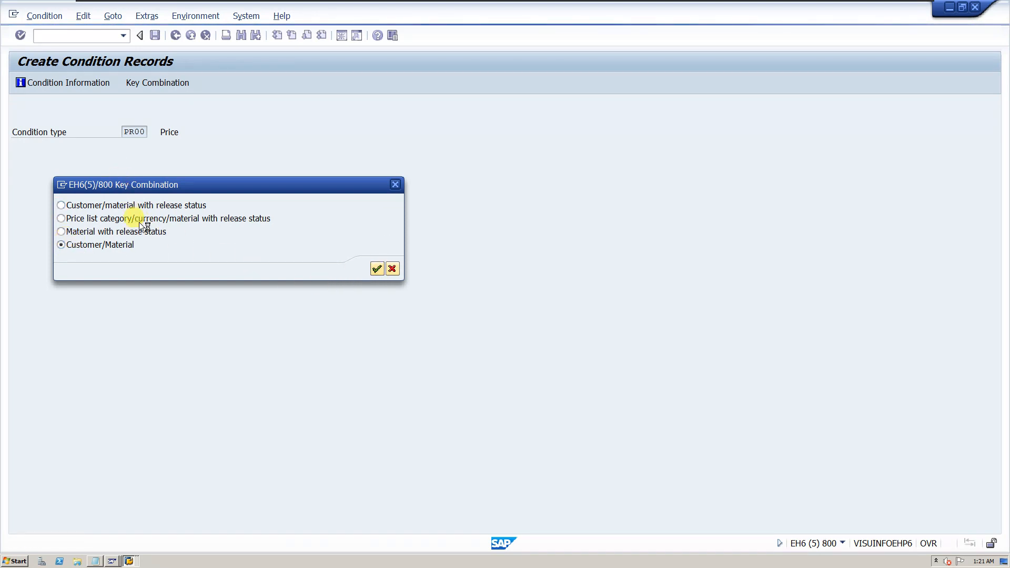
- Switch back to the access sequences session, exit the maintenance with the changes saved and close the activity selection
{"action": "left_click", "coordinate": [129, 561]}
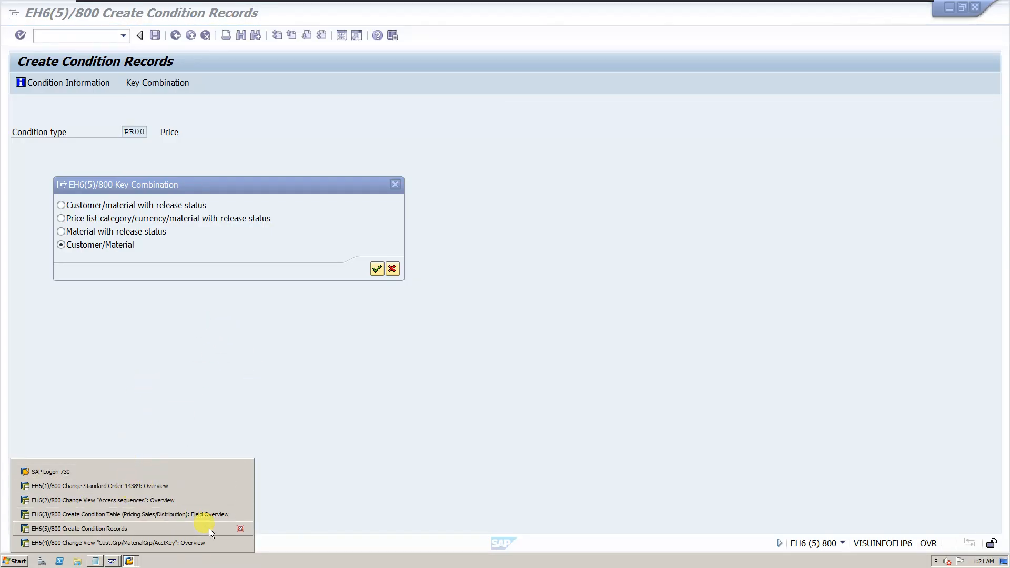
{"action": "left_click", "coordinate": [138, 500]}
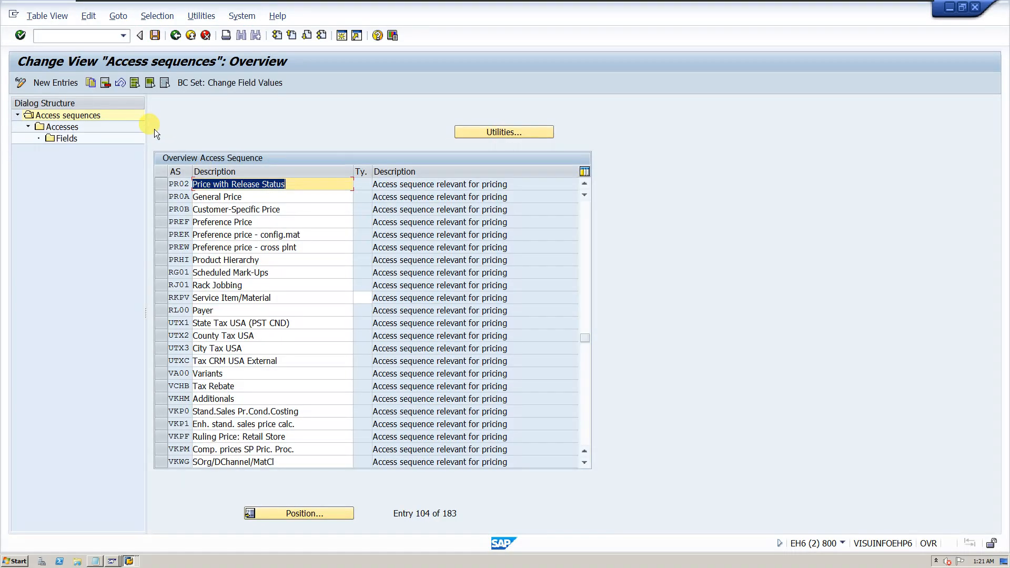
{"action": "left_click", "coordinate": [174, 37]}
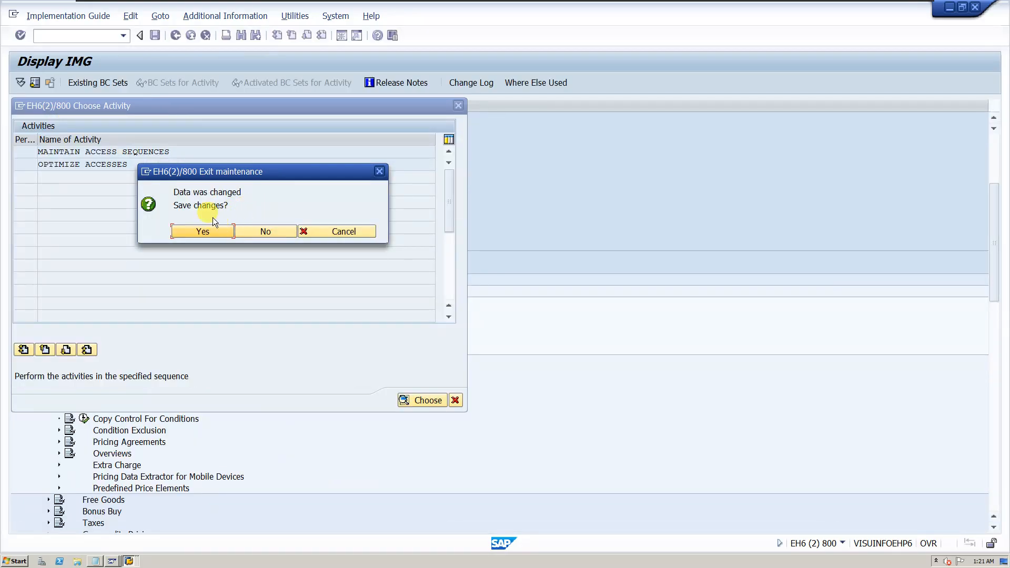
{"action": "left_click", "coordinate": [216, 226]}
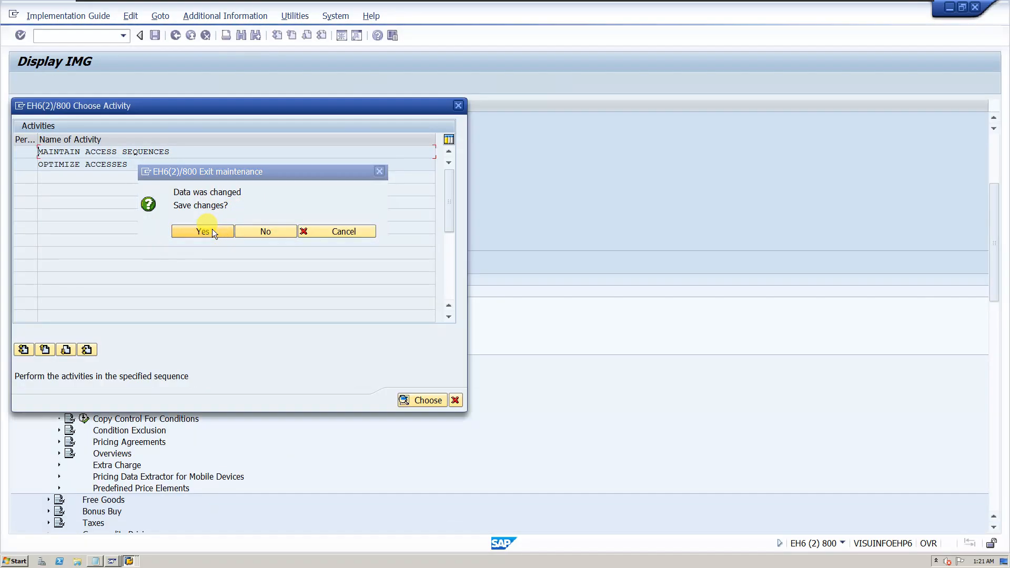
{"action": "left_click", "coordinate": [458, 107]}
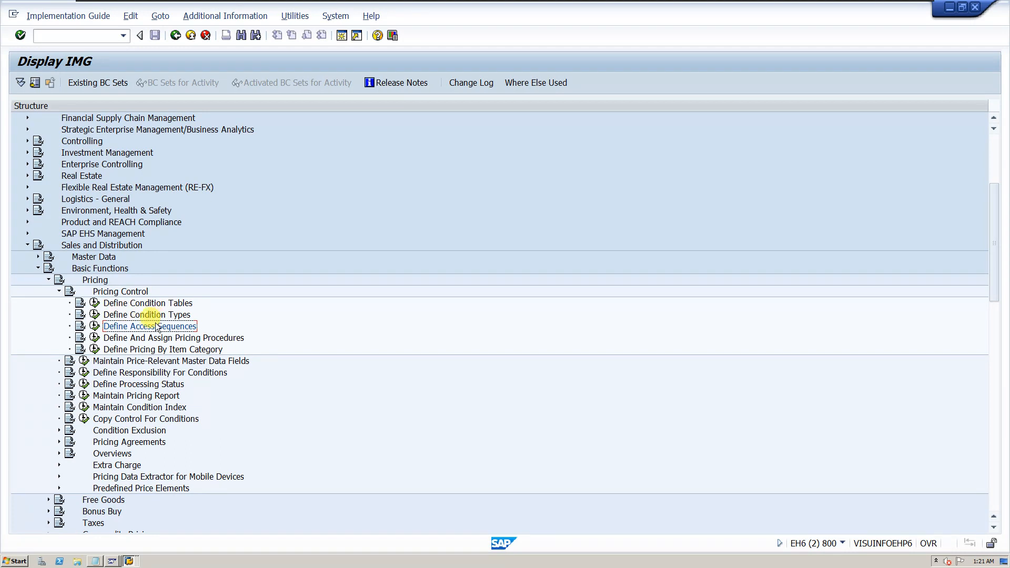
- Open the condition type maintenance activity, locate condition type PR00 and display its details
{"action": "left_click", "coordinate": [94, 315]}
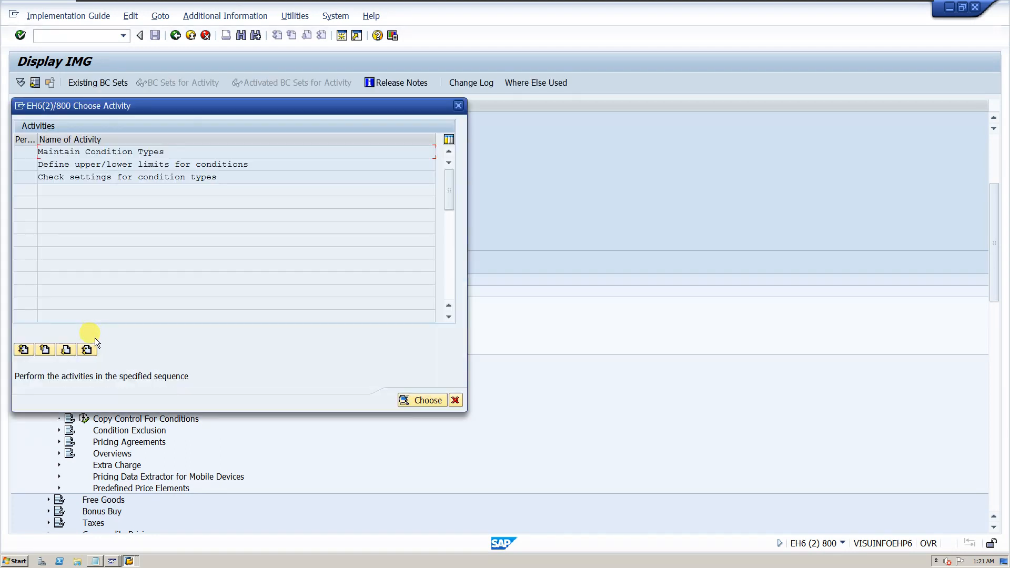
{"action": "double_click", "coordinate": [129, 152]}
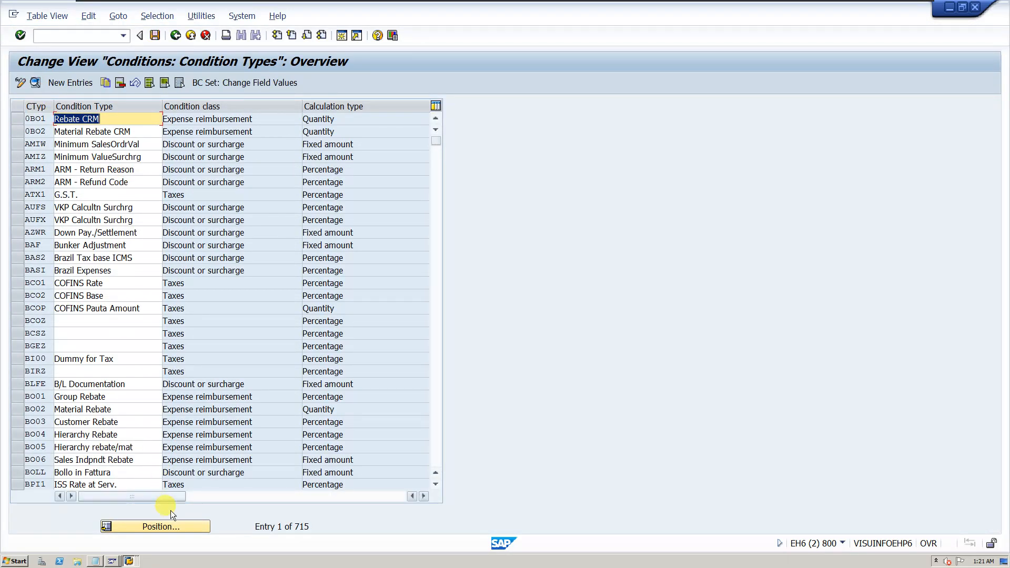
{"action": "left_click", "coordinate": [168, 524]}
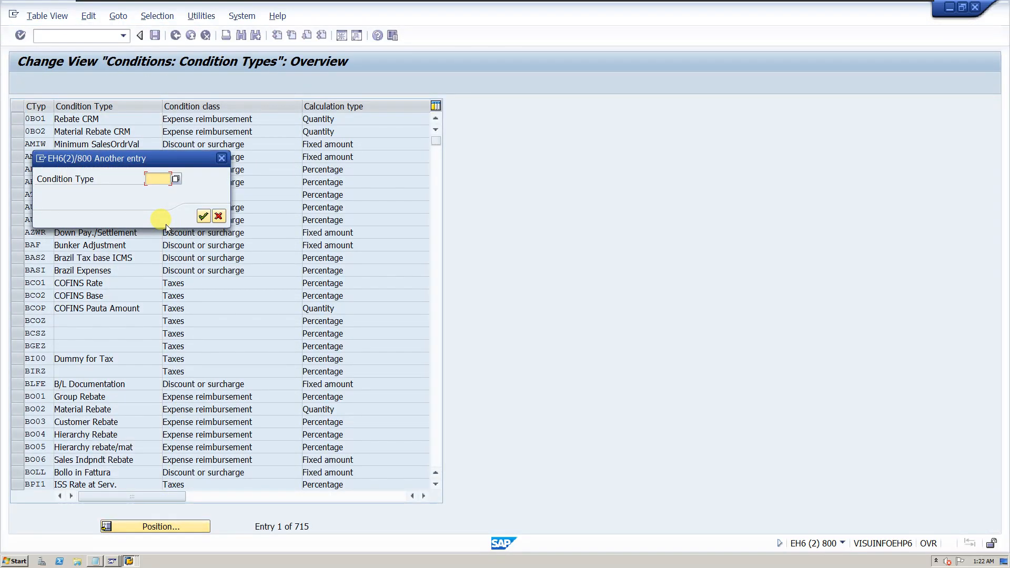
{"action": "key", "text": "BackSpace"}
{"action": "left_click", "coordinate": [167, 201]}
{"action": "left_click", "coordinate": [203, 217]}
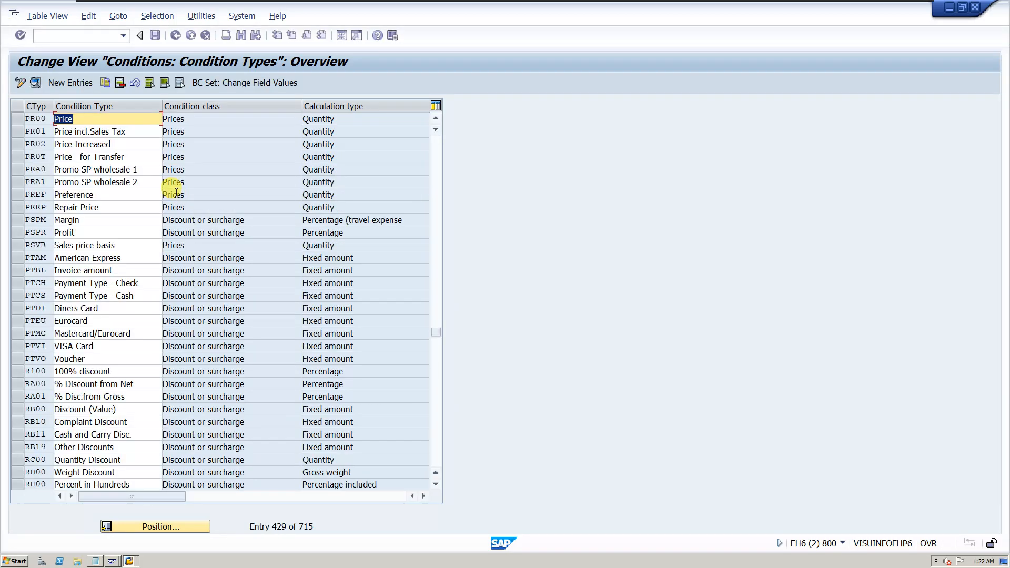
{"action": "left_click", "coordinate": [19, 120]}
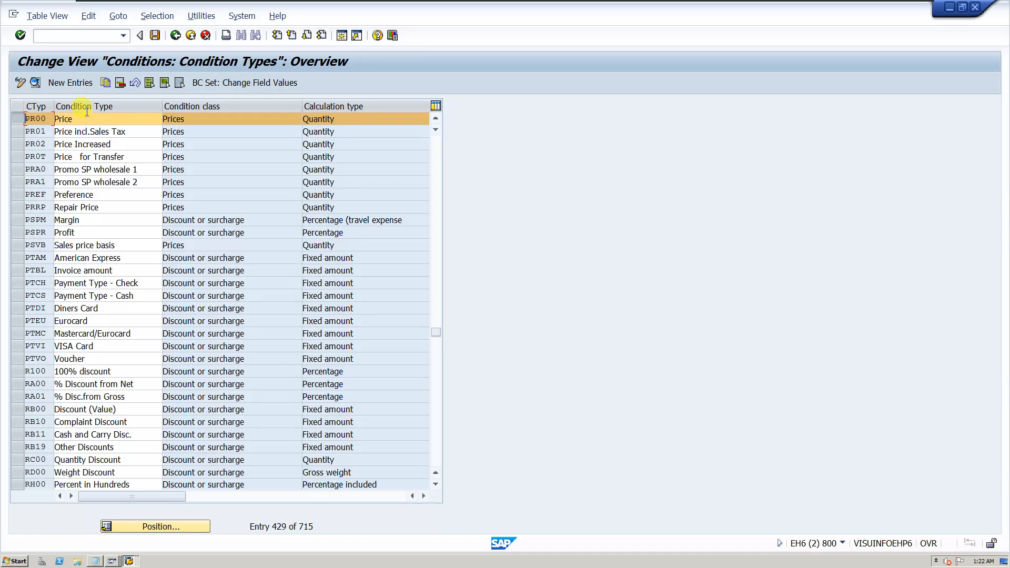
{"action": "left_click", "coordinate": [36, 82]}
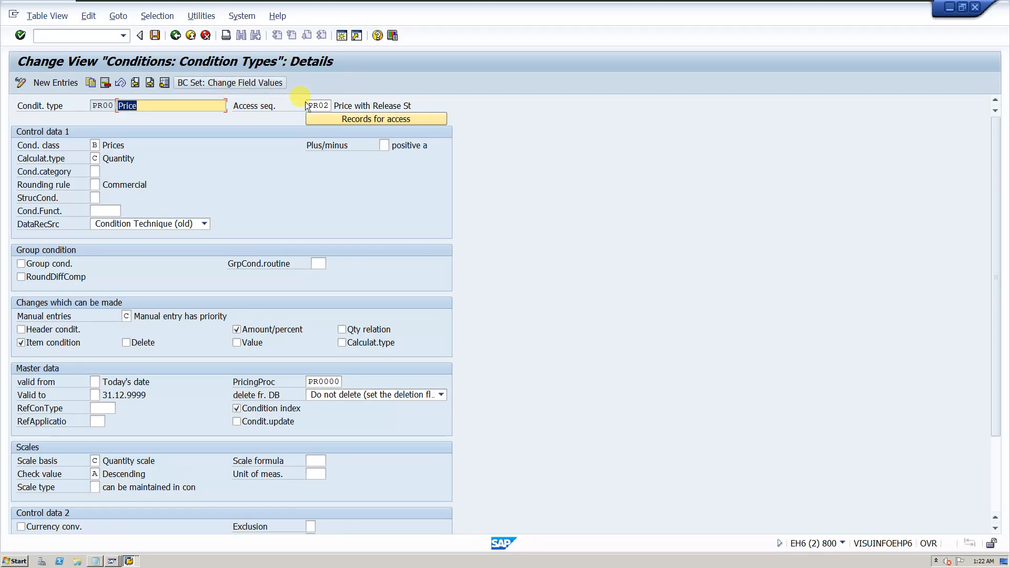
- Review the condition class and the assigned access sequence in the details of condition type PR00
{"action": "left_click", "coordinate": [104, 107]}
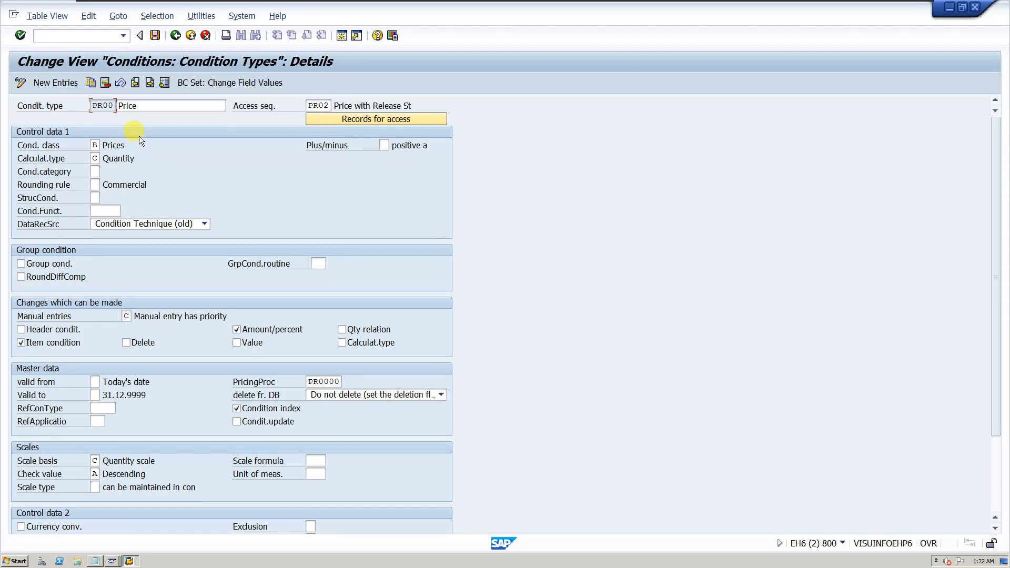
{"action": "scroll", "coordinate": [139, 135], "scroll_direction": "down", "scroll_amount": 1}
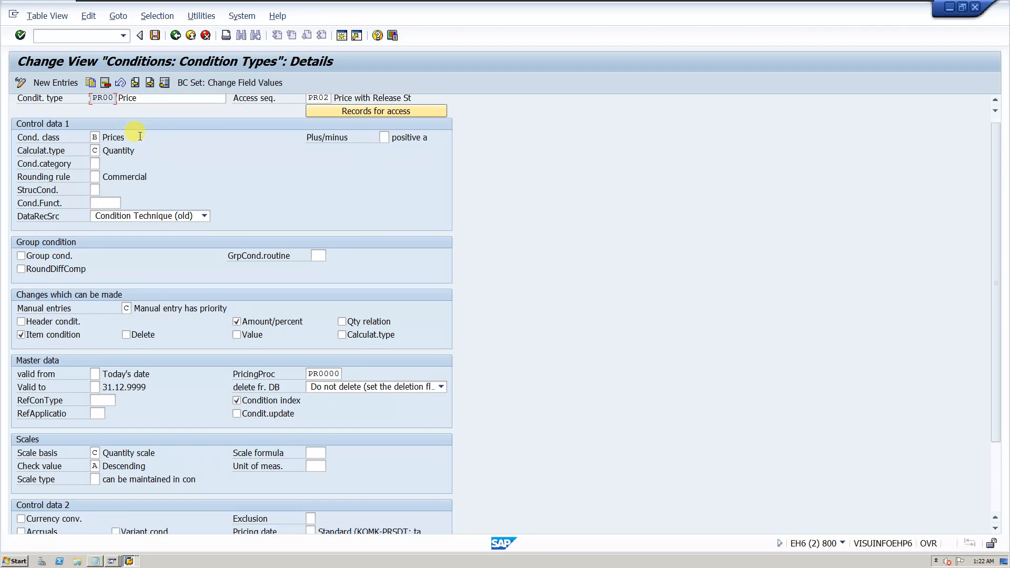
{"action": "left_click", "coordinate": [95, 137]}
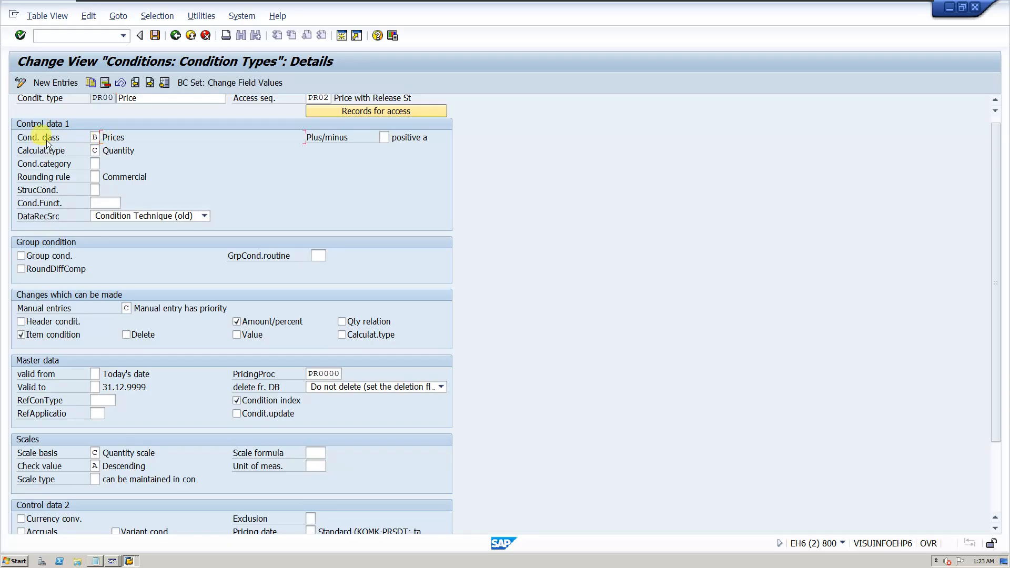
{"action": "scroll", "coordinate": [335, 216], "scroll_direction": "up", "scroll_amount": 1}
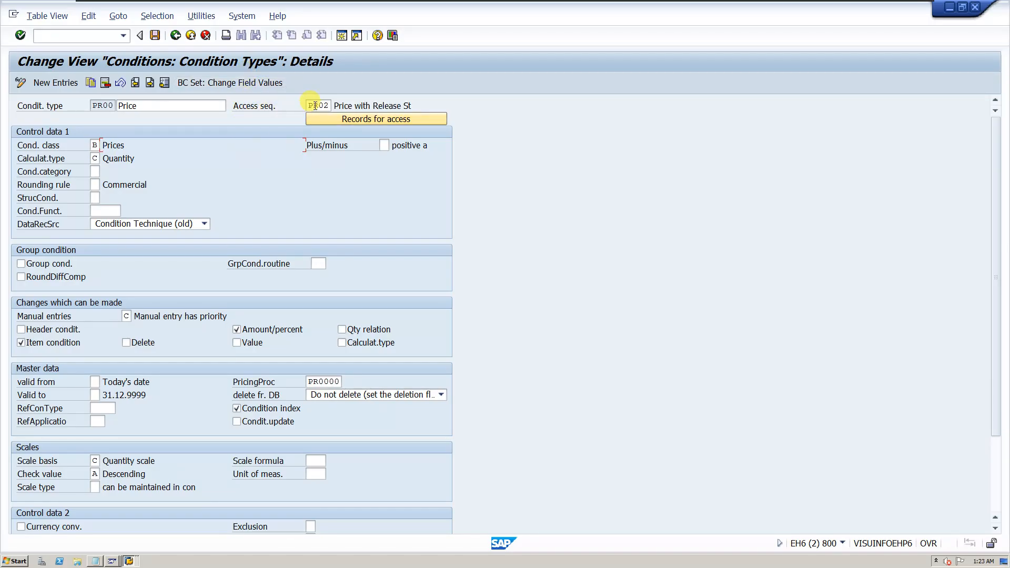
{"action": "double_click", "coordinate": [310, 105]}
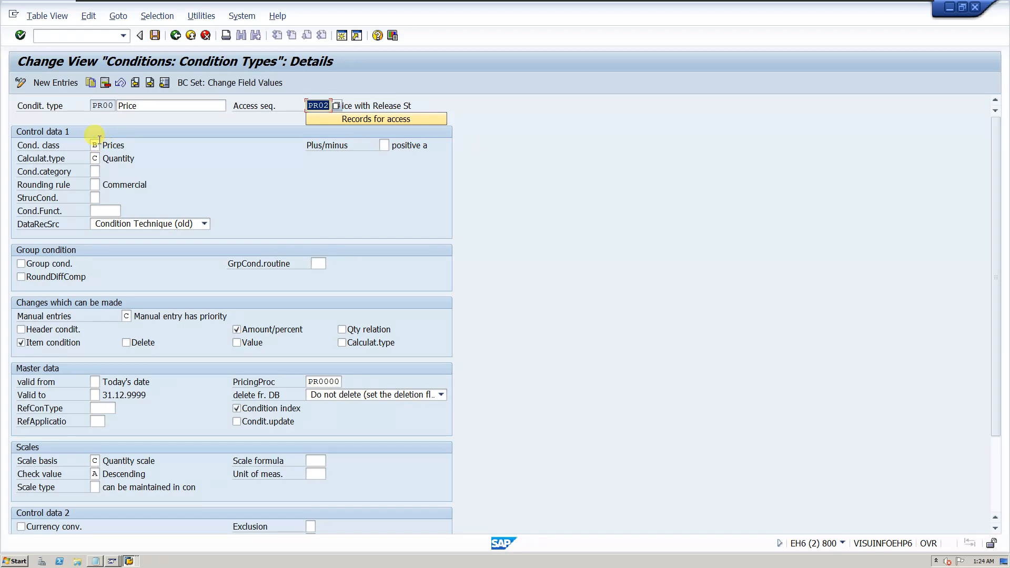
- Review the possible condition classes for PR00 and select B (Prices)
{"action": "left_click", "coordinate": [98, 143]}
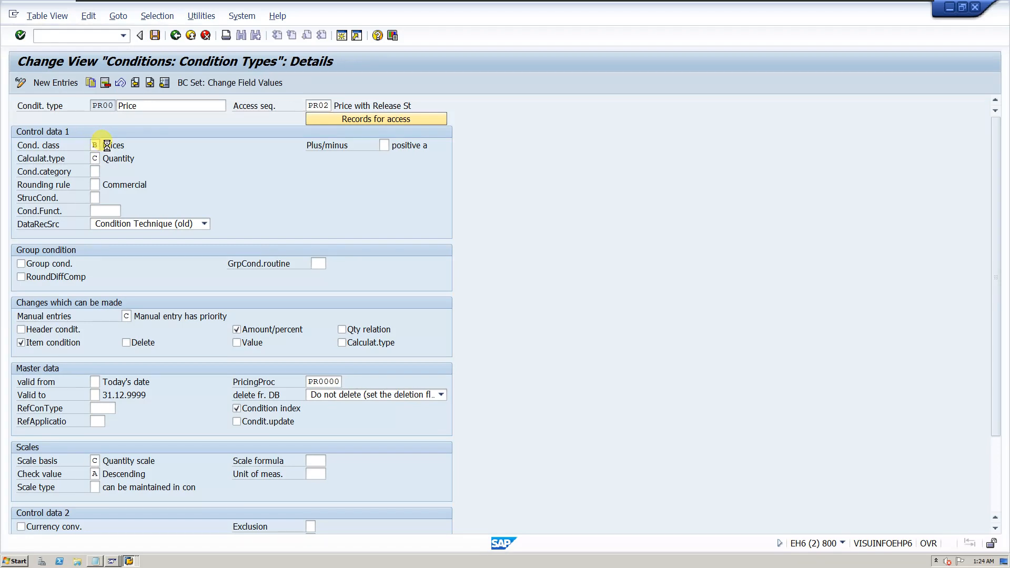
{"action": "left_click", "coordinate": [105, 145]}
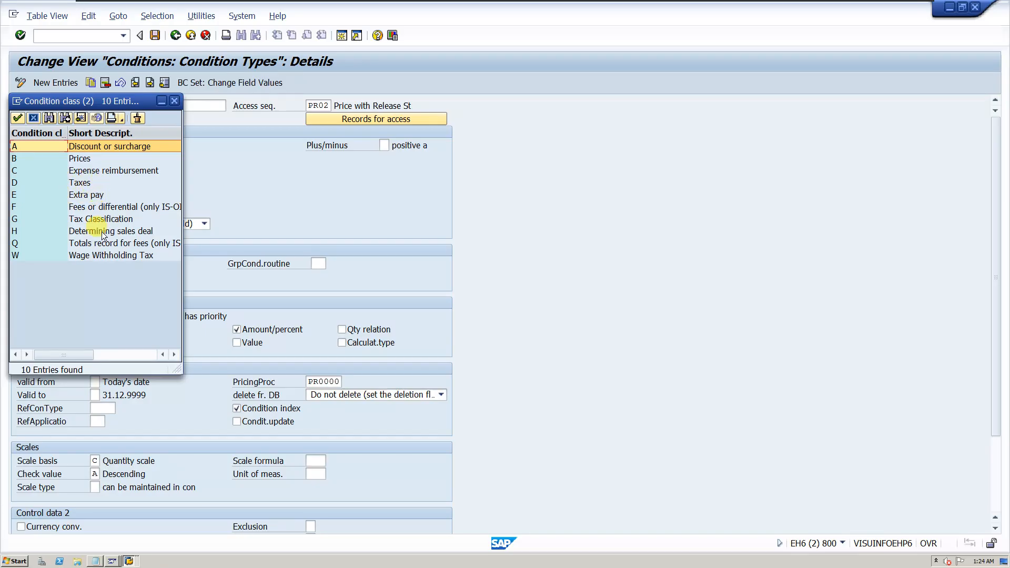
{"action": "left_click", "coordinate": [176, 99]}
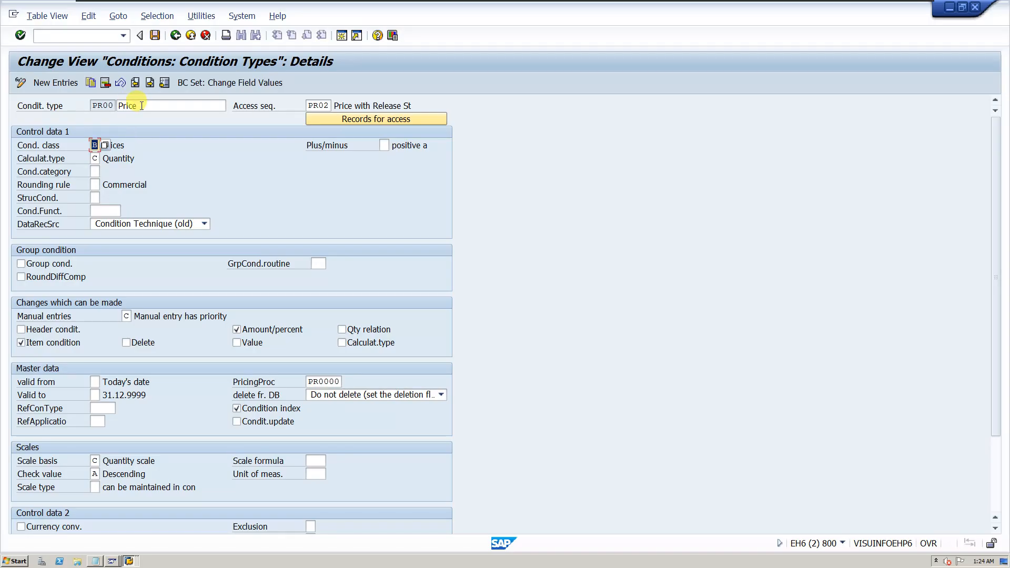
{"action": "left_click_drag", "start_coordinate": [143, 107], "coordinate": [117, 106]}
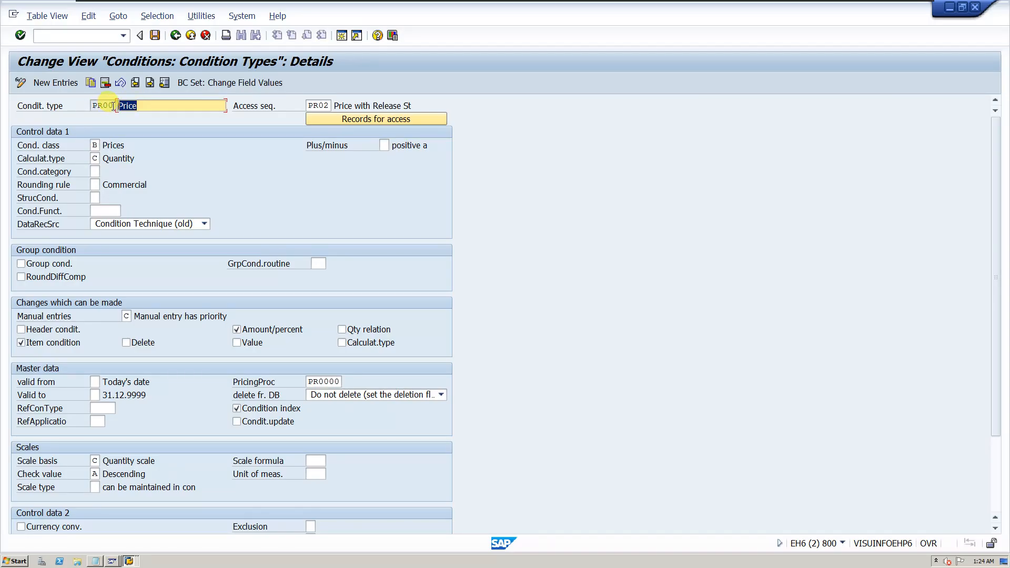
{"action": "left_click", "coordinate": [96, 144]}
{"action": "key", "text": "F4"}
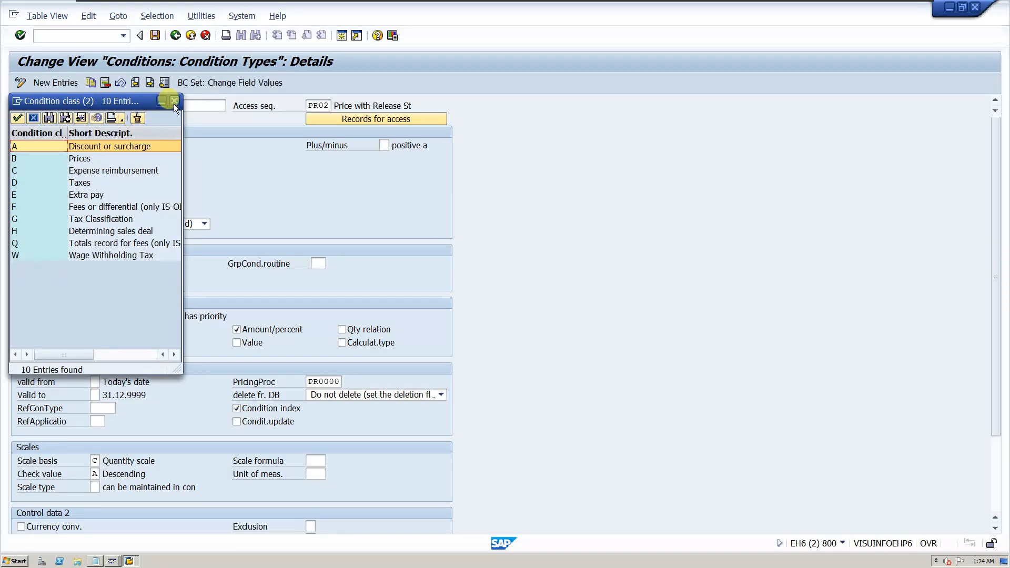
{"action": "double_click", "coordinate": [105, 158]}
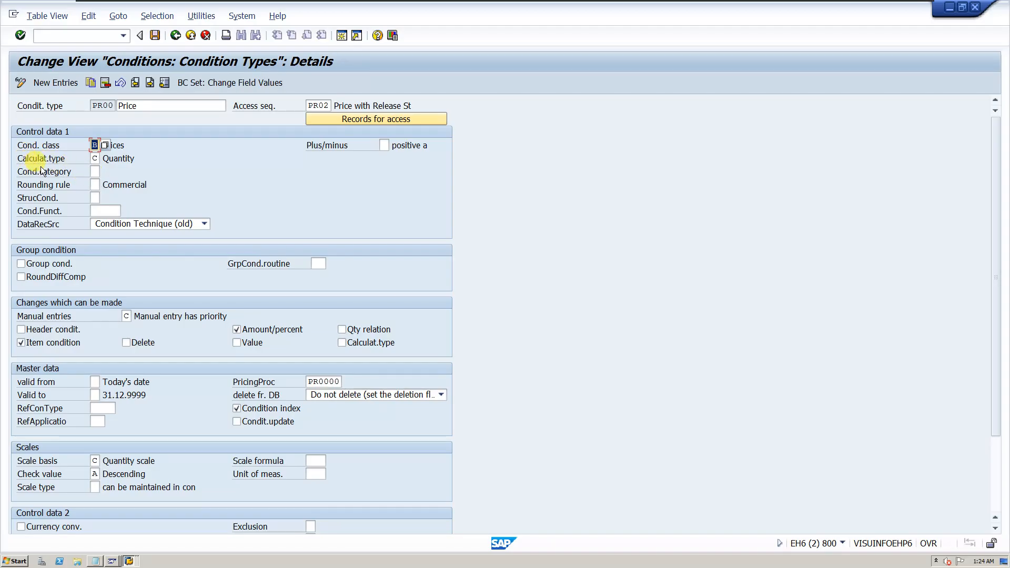
- Check the plus/minus setting of PR00 and view the available calculation types, leaving the list without a selection
{"action": "left_click", "coordinate": [383, 145]}
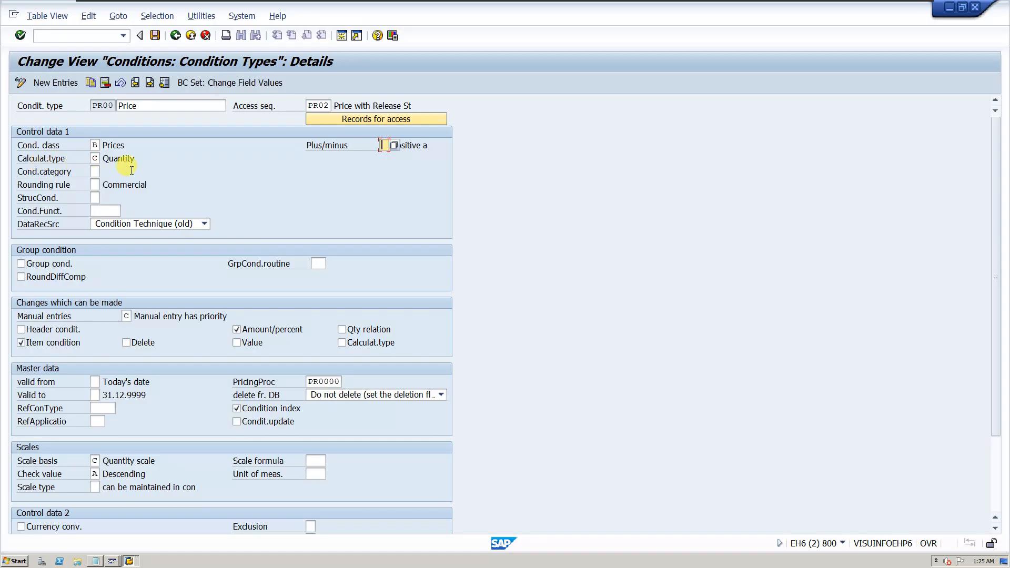
{"action": "left_click", "coordinate": [95, 157]}
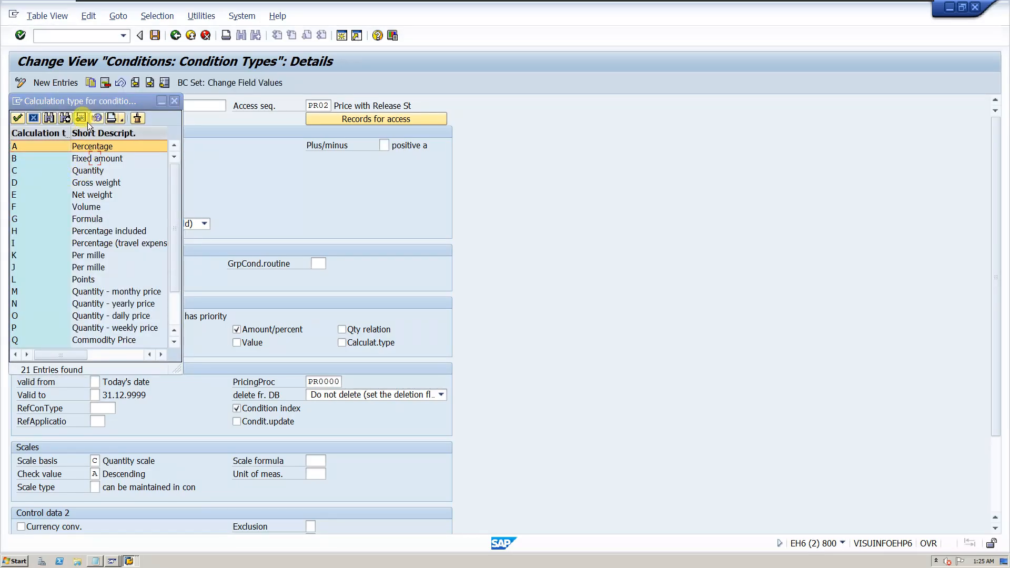
{"action": "left_click_drag", "start_coordinate": [94, 103], "coordinate": [188, 108]}
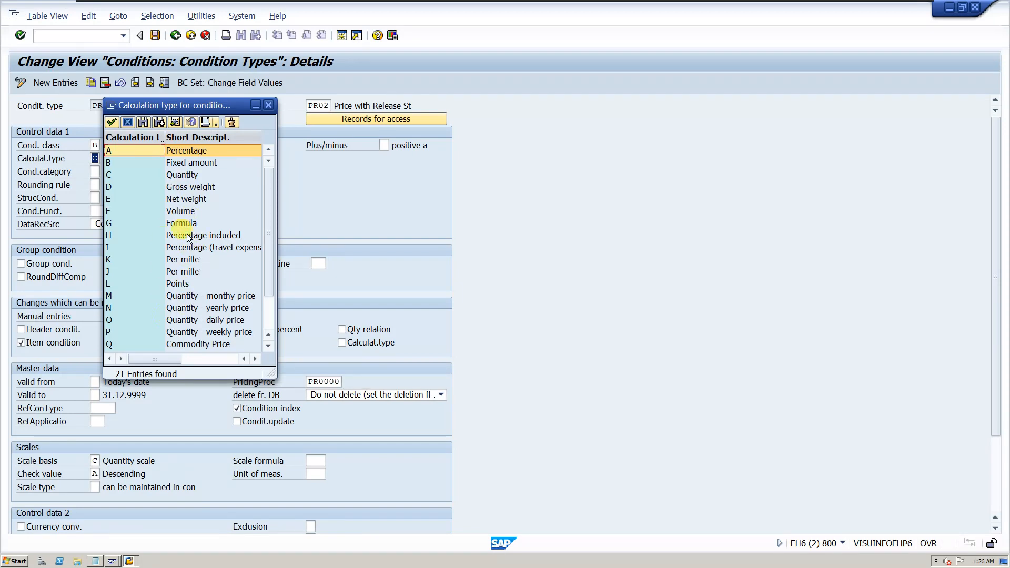
{"action": "left_click", "coordinate": [269, 106]}
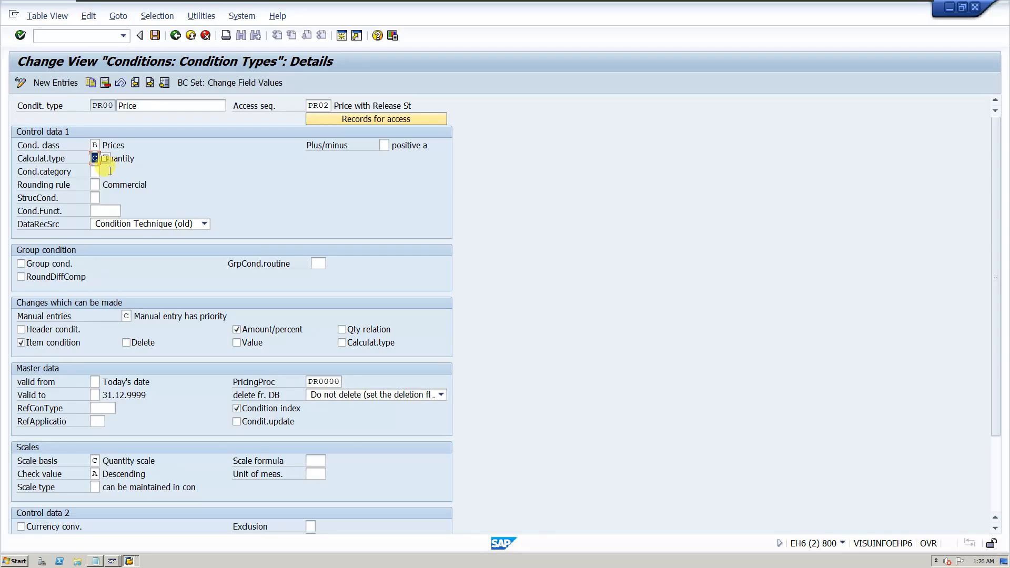
- Browse the available condition categories for PR00 and close the list without choosing one
{"action": "left_click", "coordinate": [100, 172]}
{"action": "left_click", "coordinate": [108, 172]}
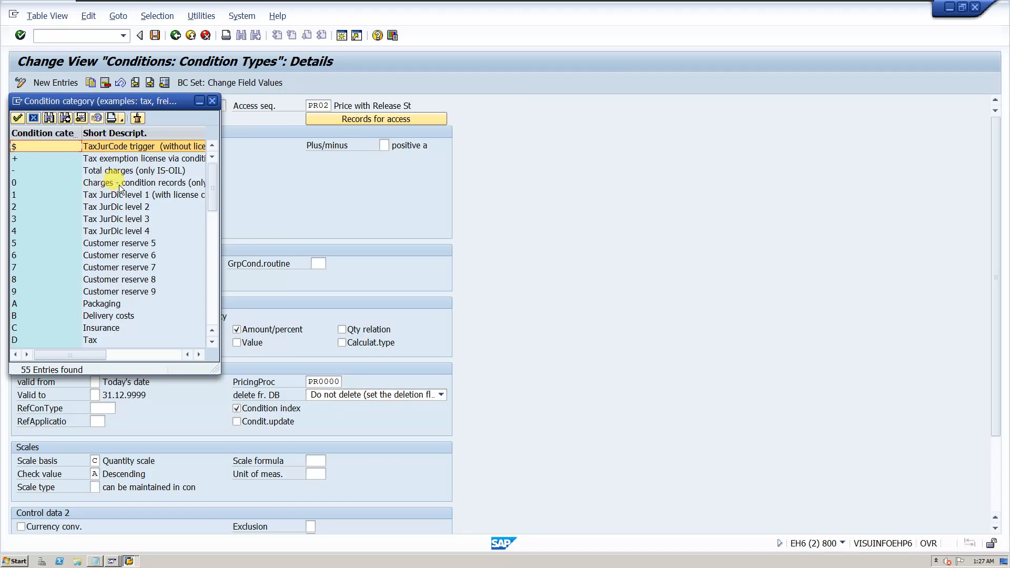
{"action": "left_click_drag", "start_coordinate": [163, 102], "coordinate": [272, 117]}
{"action": "scroll", "coordinate": [219, 336], "scroll_direction": "down", "scroll_amount": 7}
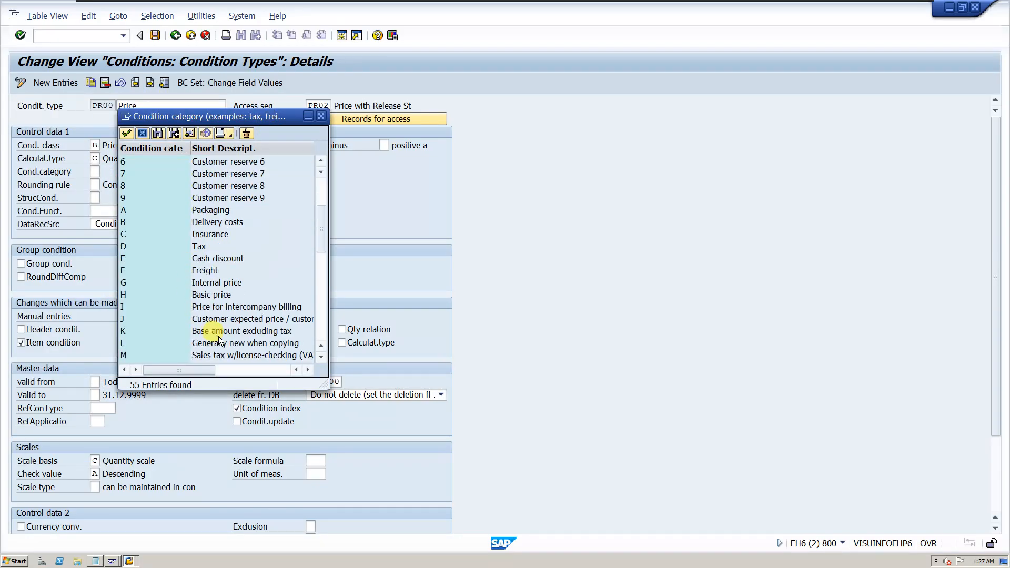
{"action": "scroll", "coordinate": [227, 331], "scroll_direction": "up", "scroll_amount": 4}
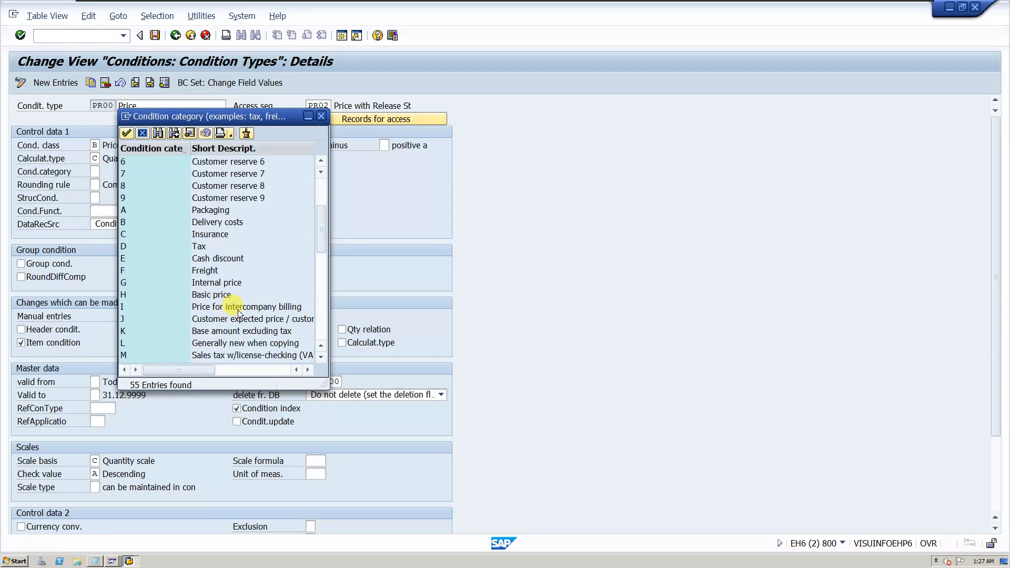
{"action": "left_click", "coordinate": [319, 116]}
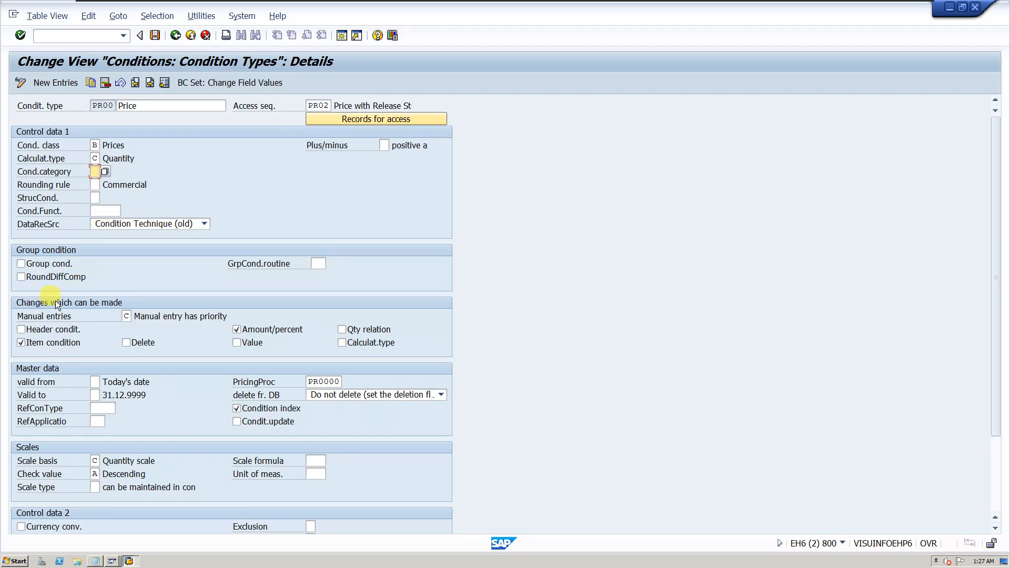
- Set the manual entries option of PR00 to the blank value (No limitations) and review the list of options again
{"action": "left_click", "coordinate": [129, 316]}
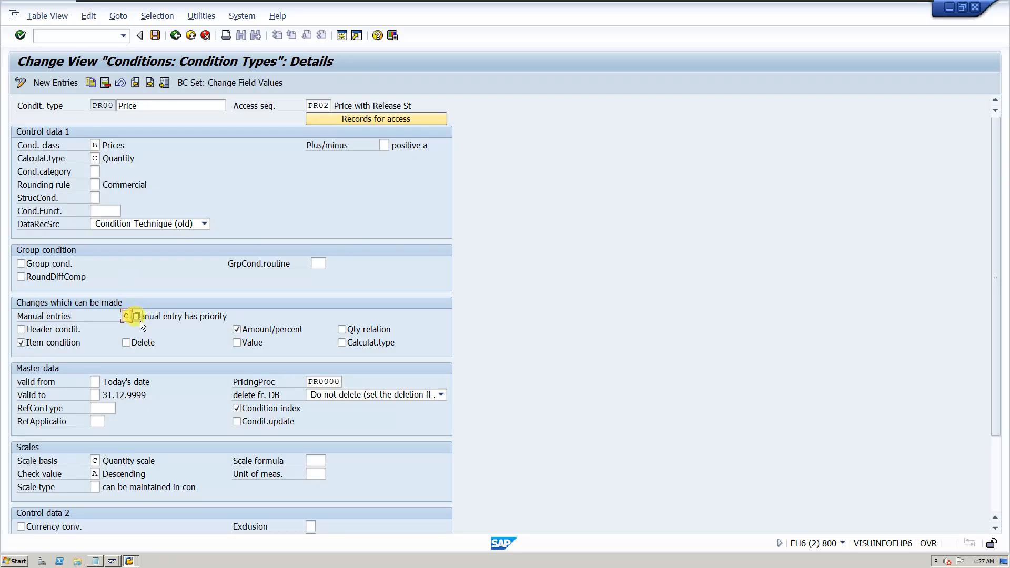
{"action": "left_click", "coordinate": [134, 316]}
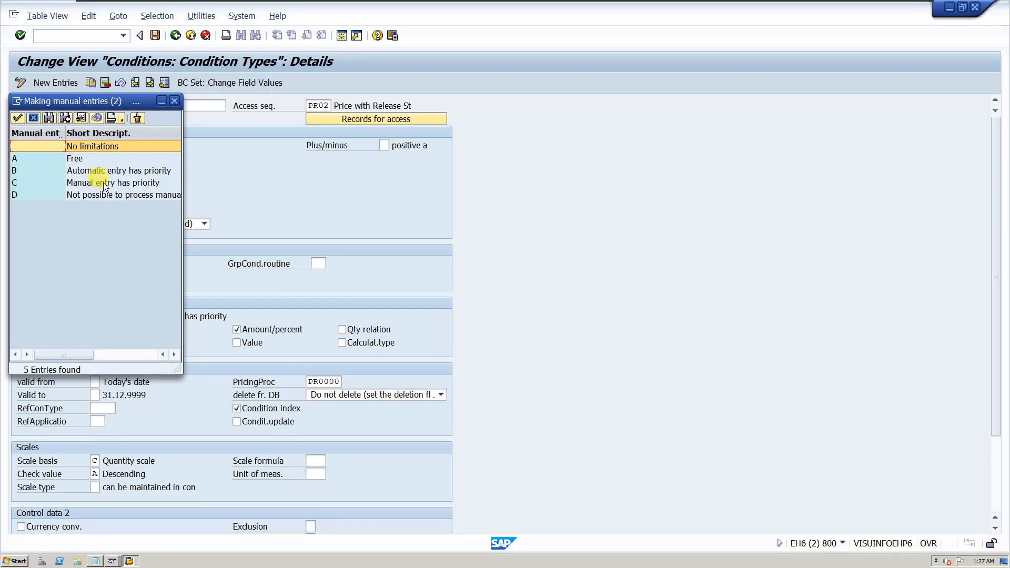
{"action": "double_click", "coordinate": [99, 147]}
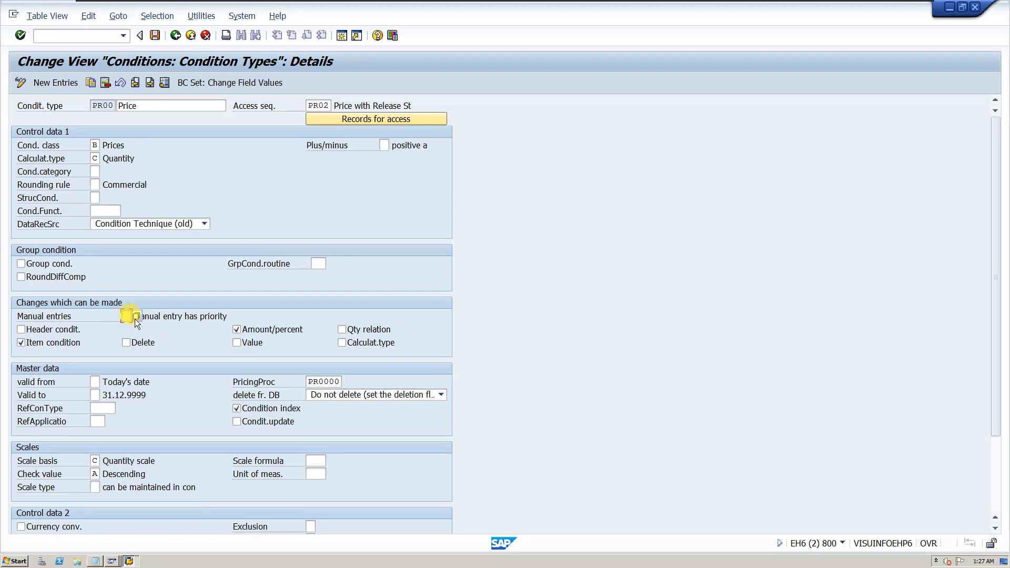
{"action": "left_click", "coordinate": [135, 316]}
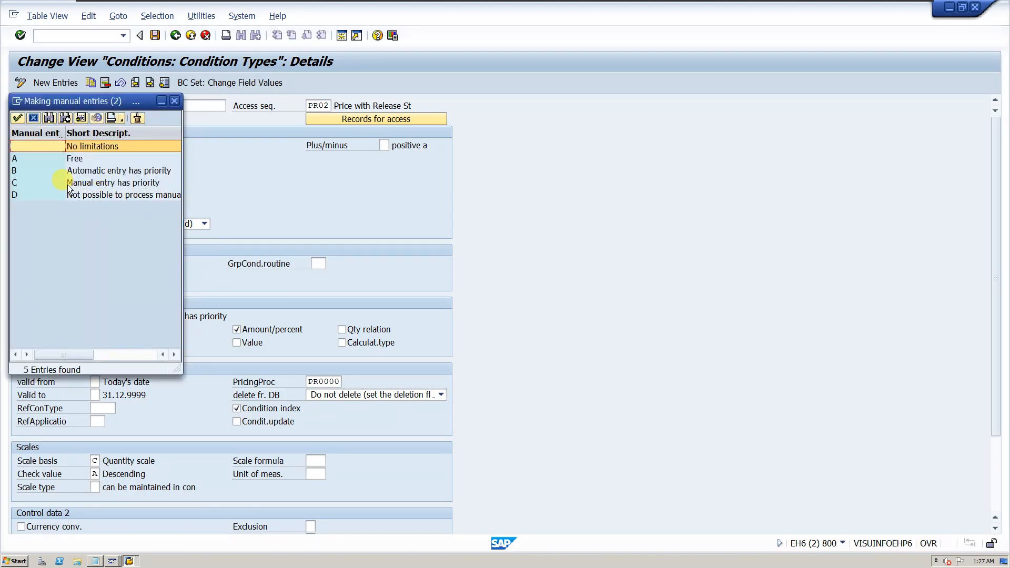
{"action": "left_click", "coordinate": [174, 100]}
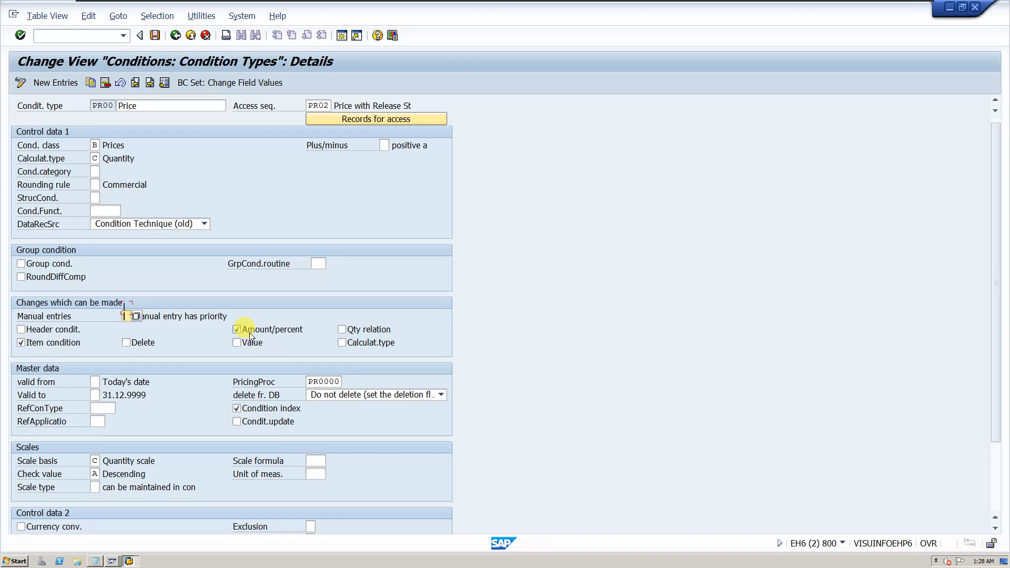
- Examine the pricing procedure in the master data of PR00, along with its scales and second control data section
{"action": "scroll", "coordinate": [251, 336], "scroll_direction": "down", "scroll_amount": 1}
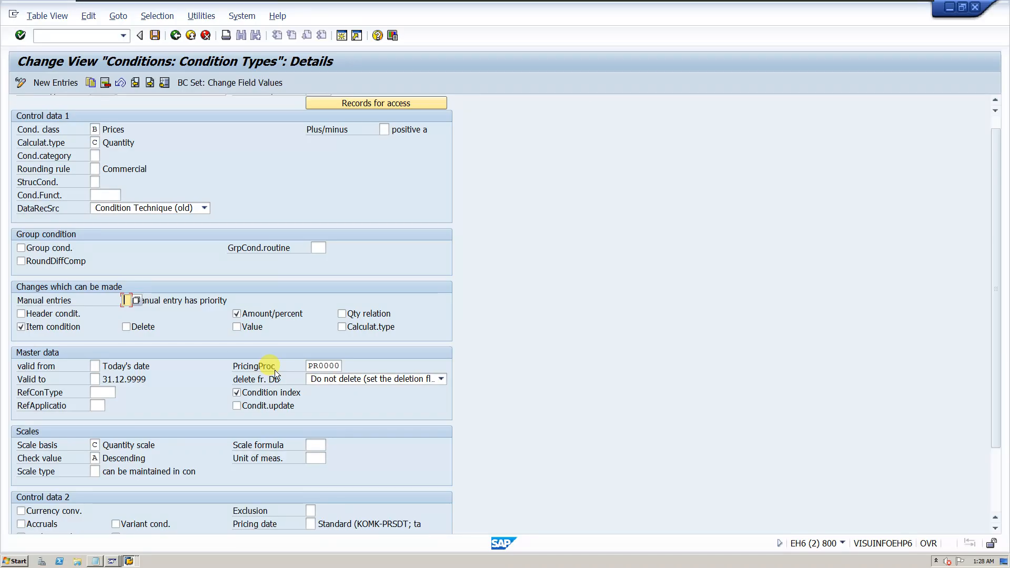
{"action": "left_click", "coordinate": [316, 366]}
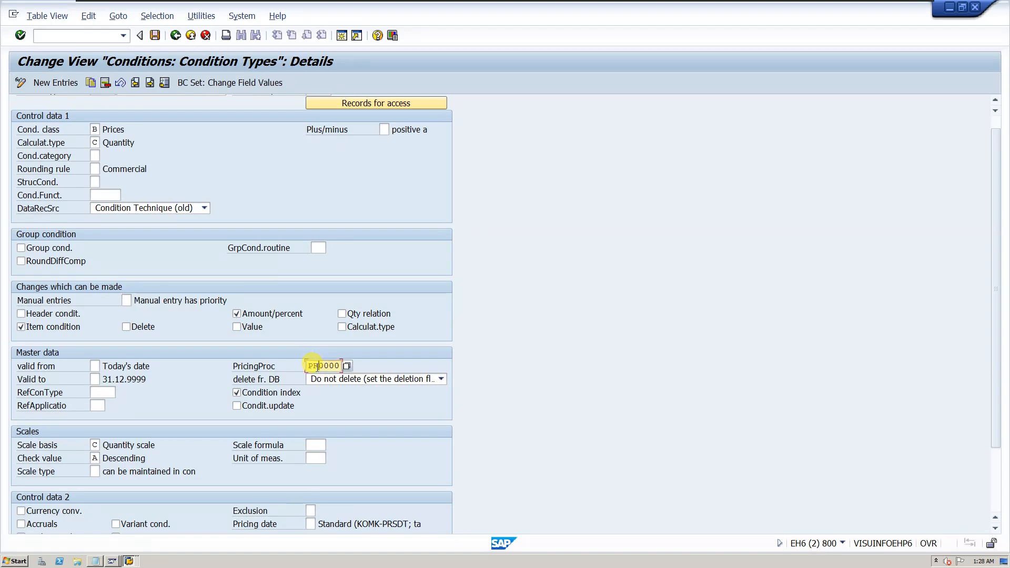
{"action": "left_click_drag", "start_coordinate": [317, 366], "coordinate": [337, 366]}
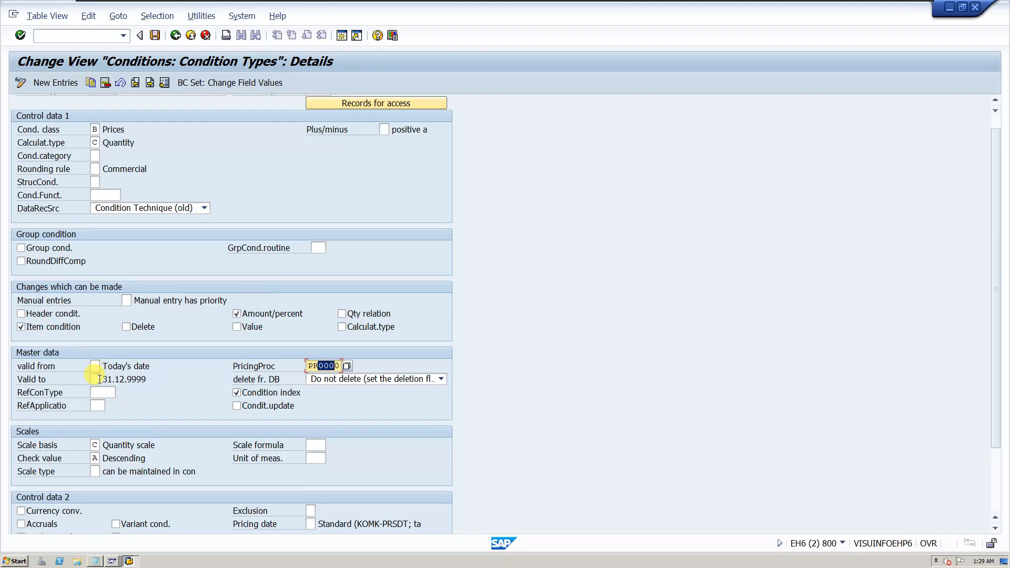
{"action": "scroll", "coordinate": [99, 378], "scroll_direction": "down", "scroll_amount": 2}
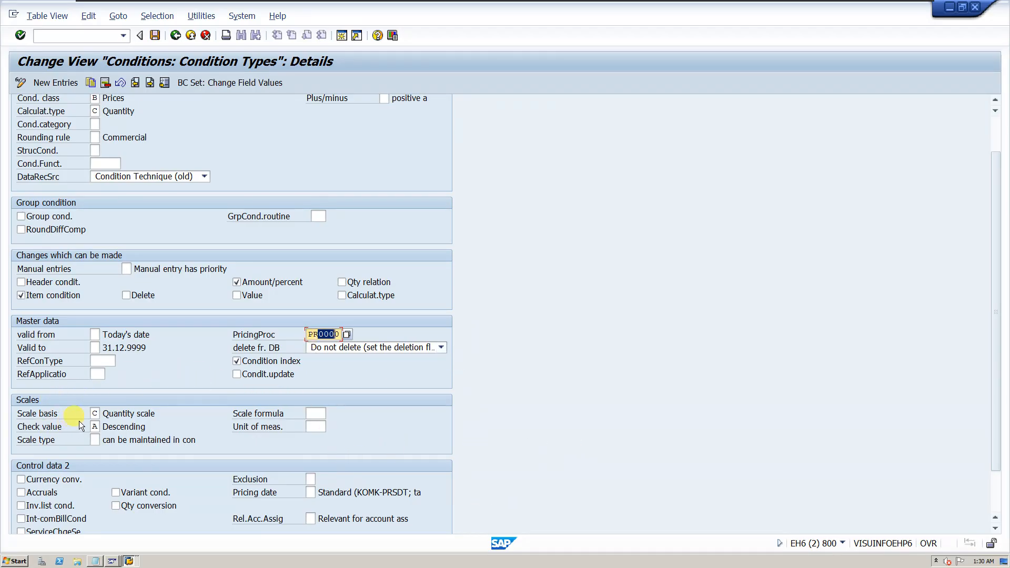
{"action": "scroll", "coordinate": [85, 421], "scroll_direction": "down", "scroll_amount": 1}
{"action": "scroll", "coordinate": [88, 420], "scroll_direction": "down", "scroll_amount": 1}
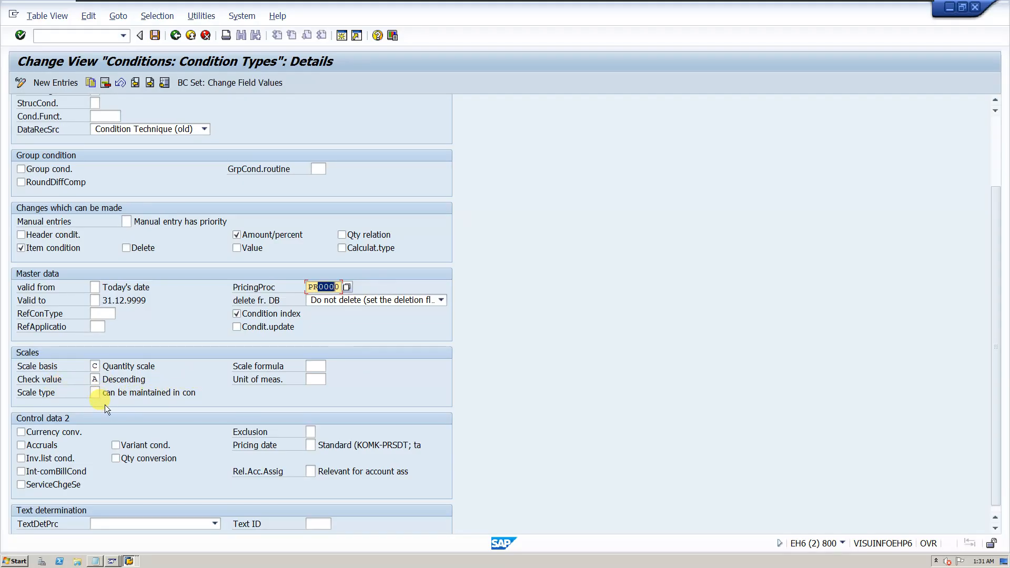
- Check the text determination procedures available for PR00 and its text ID field, leaving both blank
{"action": "scroll", "coordinate": [105, 407], "scroll_direction": "down", "scroll_amount": 1}
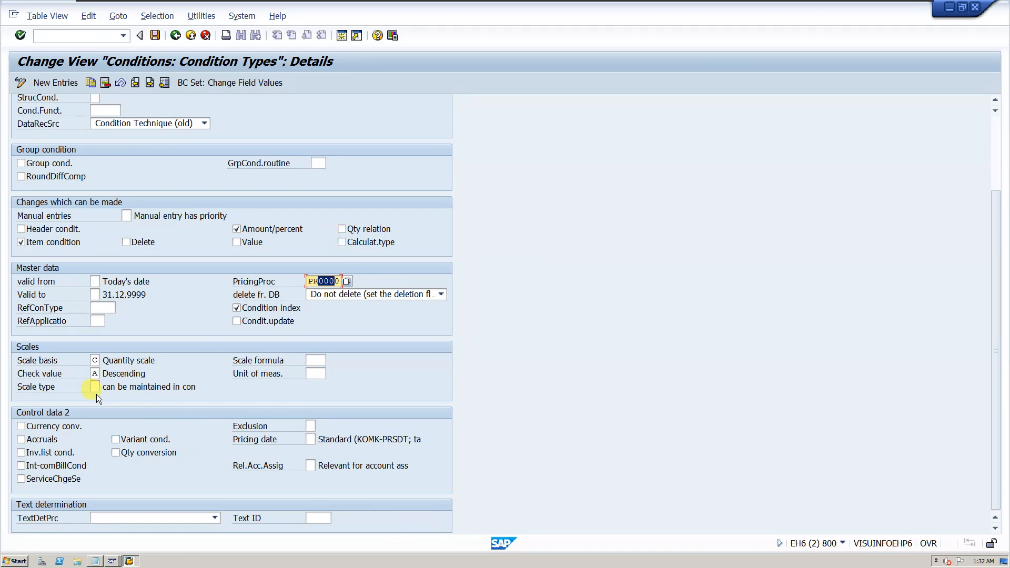
{"action": "left_click", "coordinate": [127, 517]}
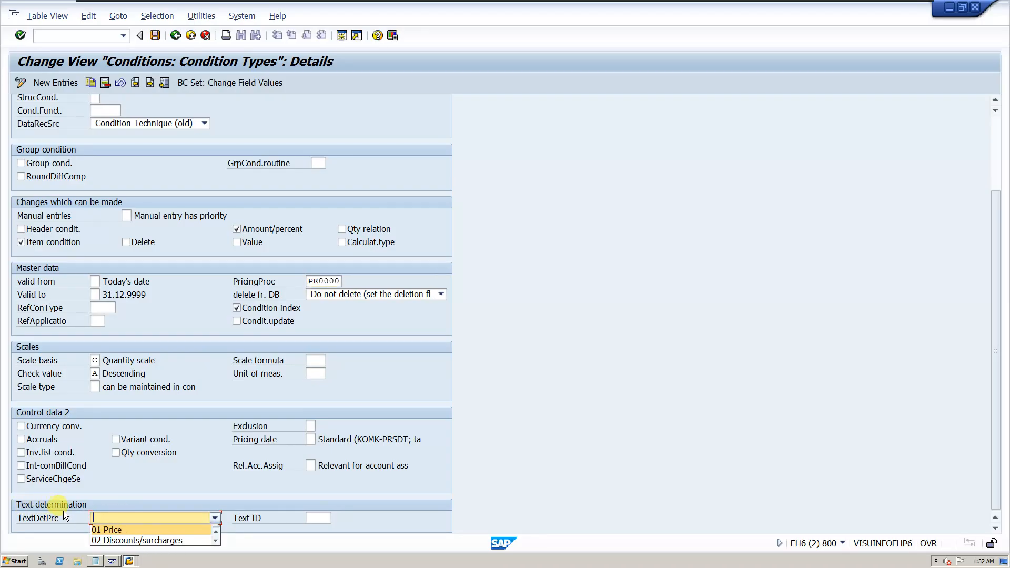
{"action": "left_click", "coordinate": [65, 531]}
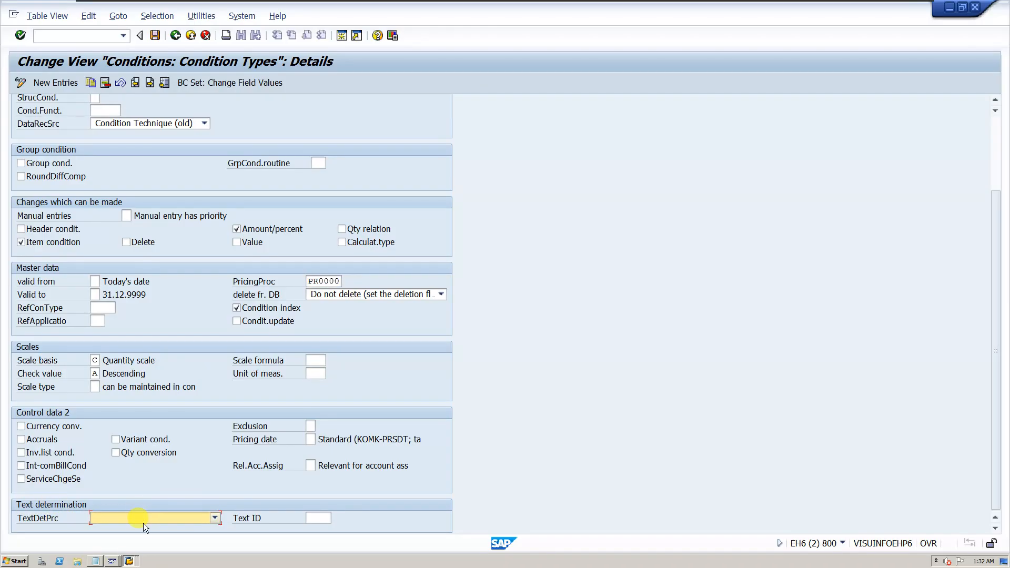
{"action": "left_click", "coordinate": [143, 523]}
{"action": "left_click", "coordinate": [79, 542]}
{"action": "left_click", "coordinate": [310, 519]}
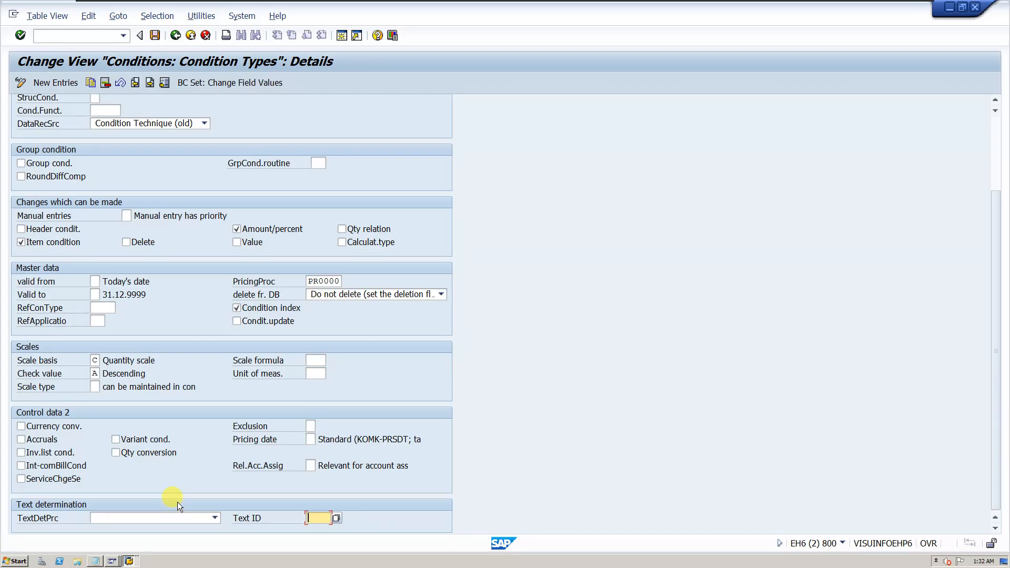
- Leave condition type maintenance, saving the changes to the proposed customizing request, and close the list of condition type activities
{"action": "left_click", "coordinate": [178, 36]}
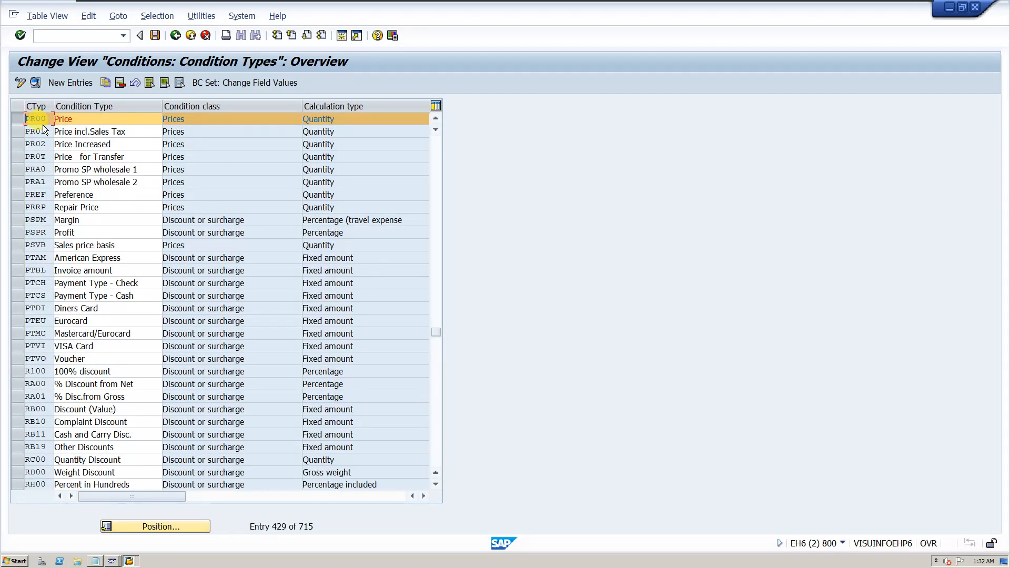
{"action": "left_click_drag", "start_coordinate": [46, 119], "coordinate": [12, 117]}
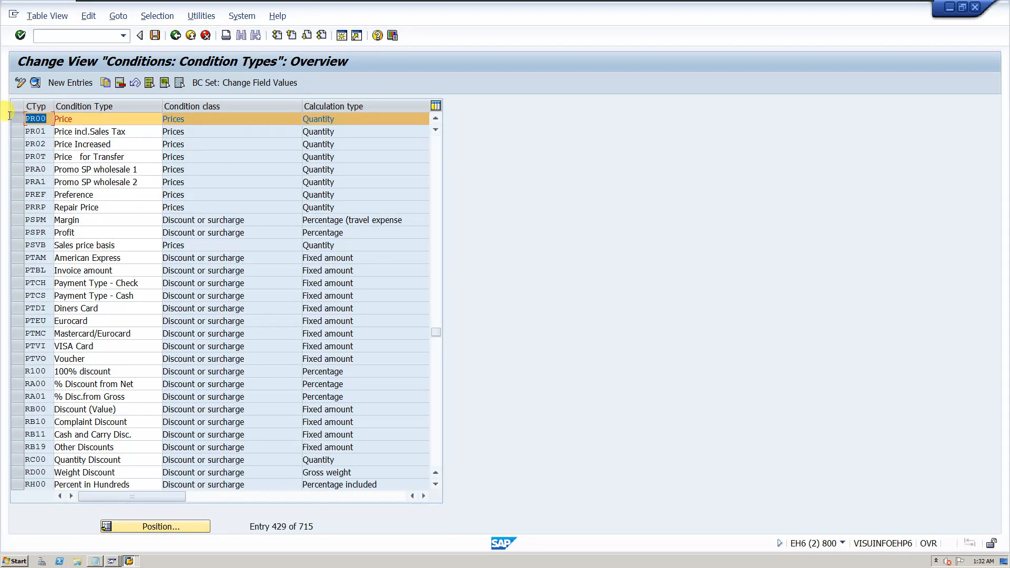
{"action": "left_click", "coordinate": [175, 36]}
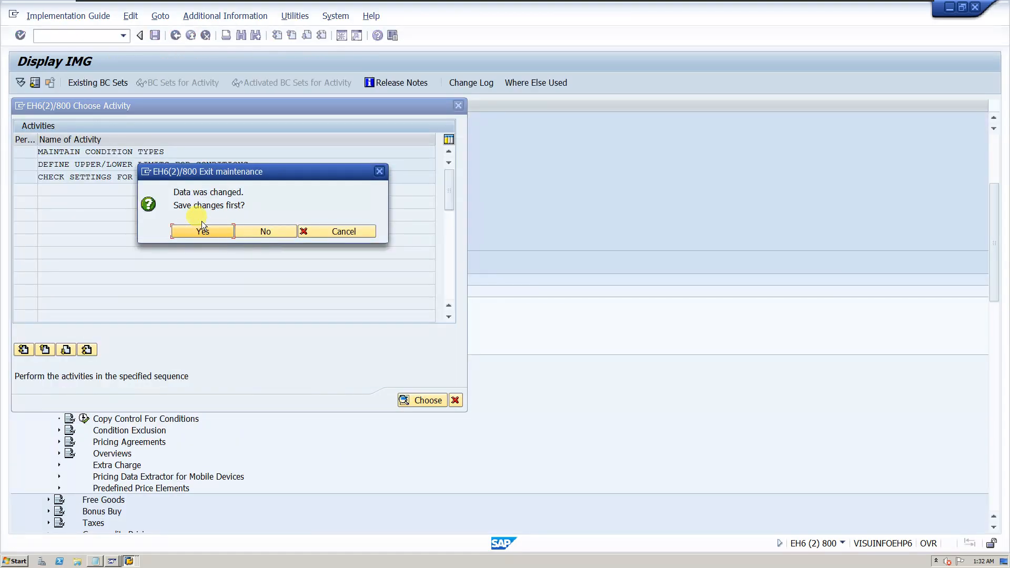
{"action": "left_click", "coordinate": [203, 232]}
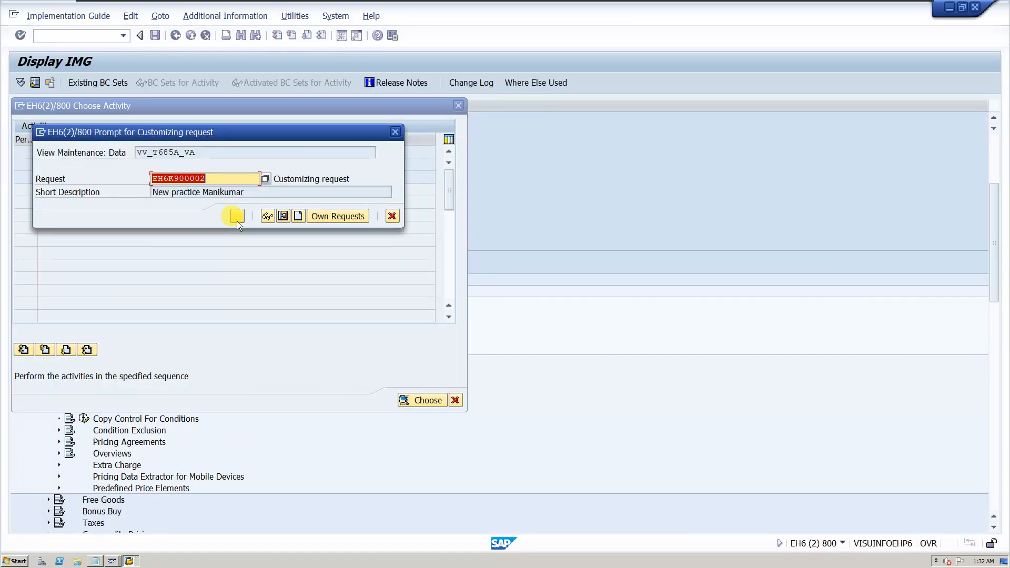
{"action": "left_click", "coordinate": [237, 220]}
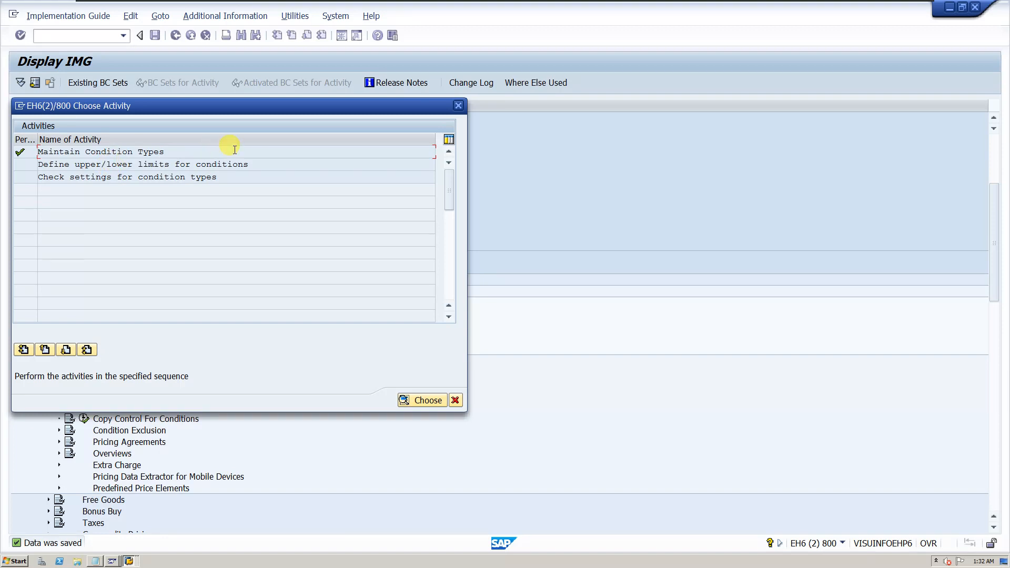
{"action": "left_click", "coordinate": [458, 106]}
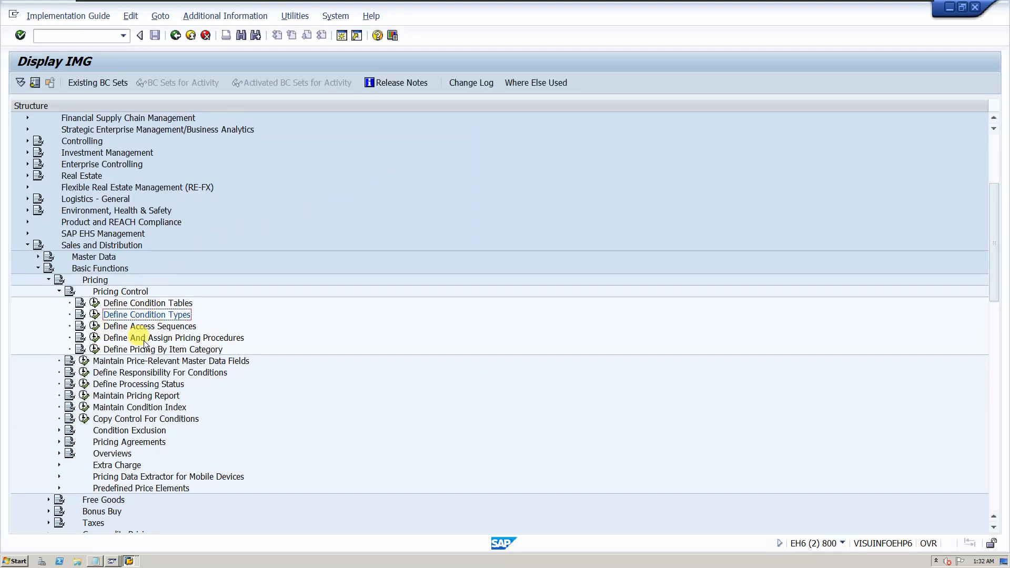
- Open the Maintain pricing procedures activity under Define And Assign Pricing Procedures and position the list at procedure RVAA01
{"action": "left_click", "coordinate": [95, 338]}
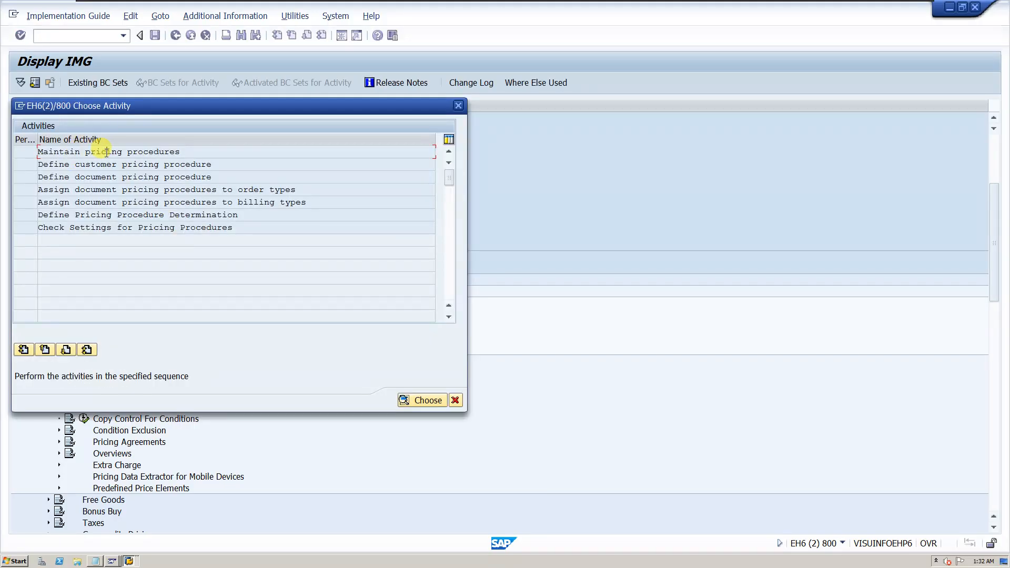
{"action": "double_click", "coordinate": [119, 216]}
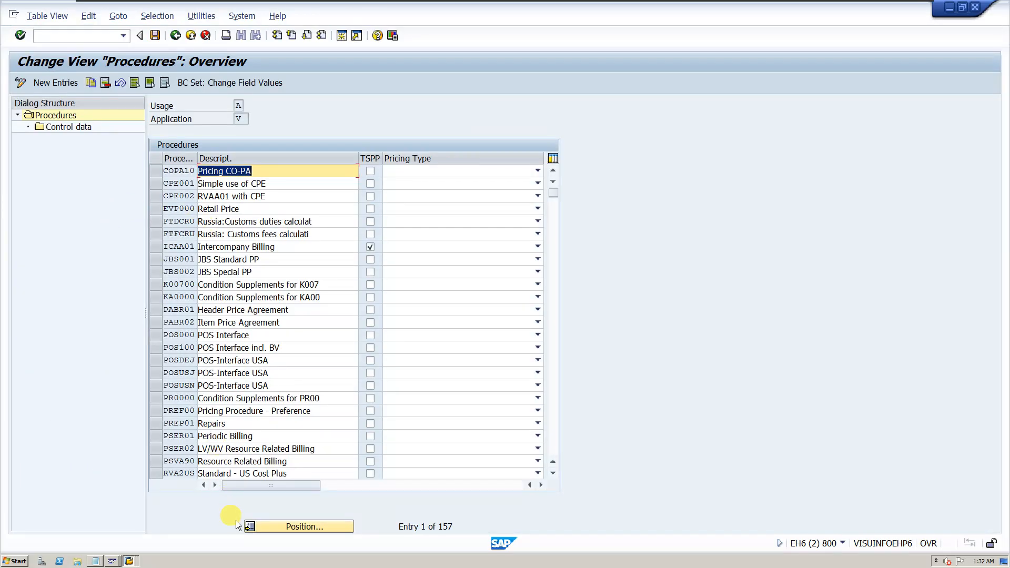
{"action": "left_click", "coordinate": [264, 526]}
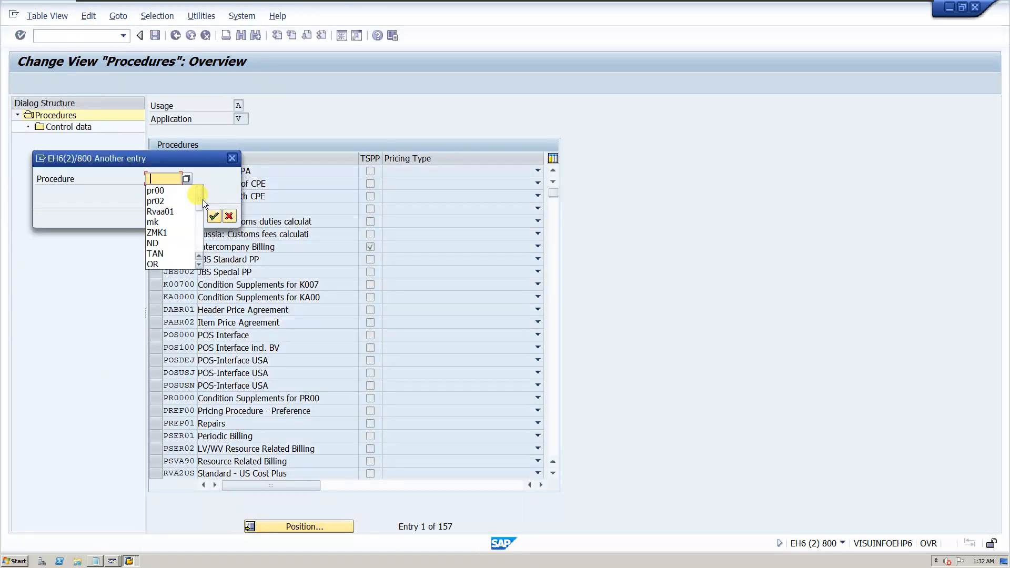
{"action": "left_click", "coordinate": [161, 212]}
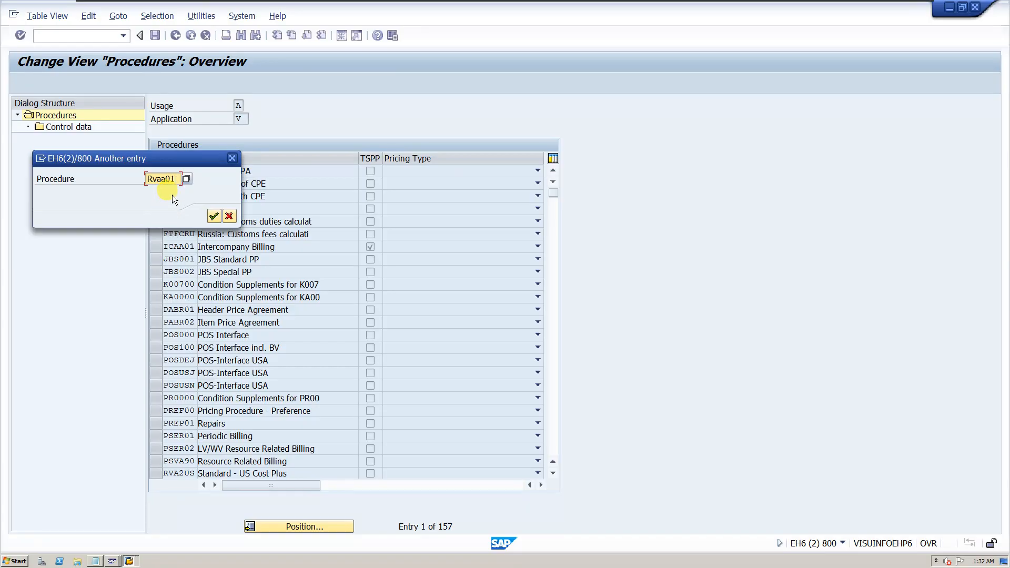
{"action": "left_click", "coordinate": [212, 217]}
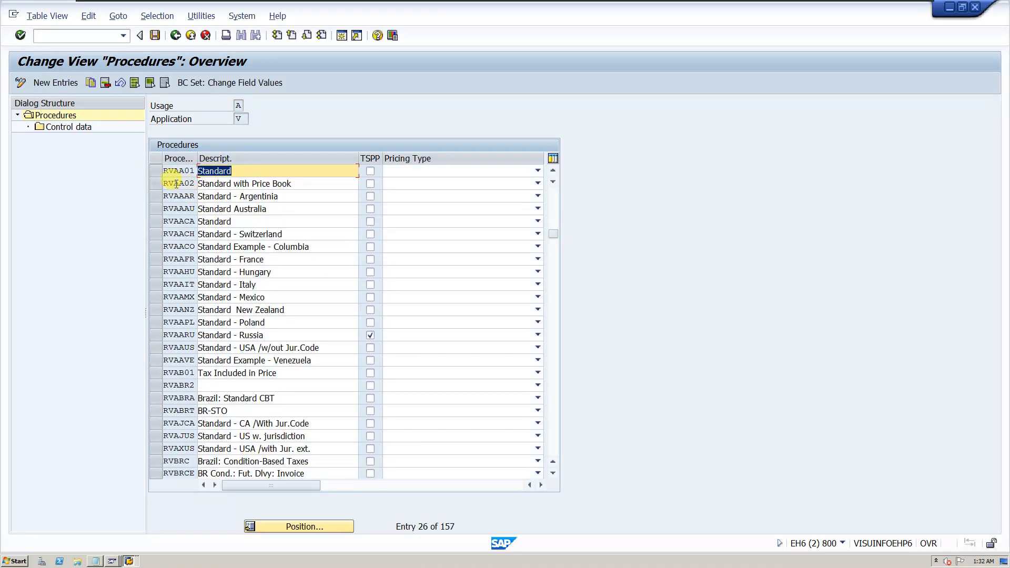
- Select the standard procedure RVAA01 and open its control data
{"action": "left_click", "coordinate": [158, 171]}
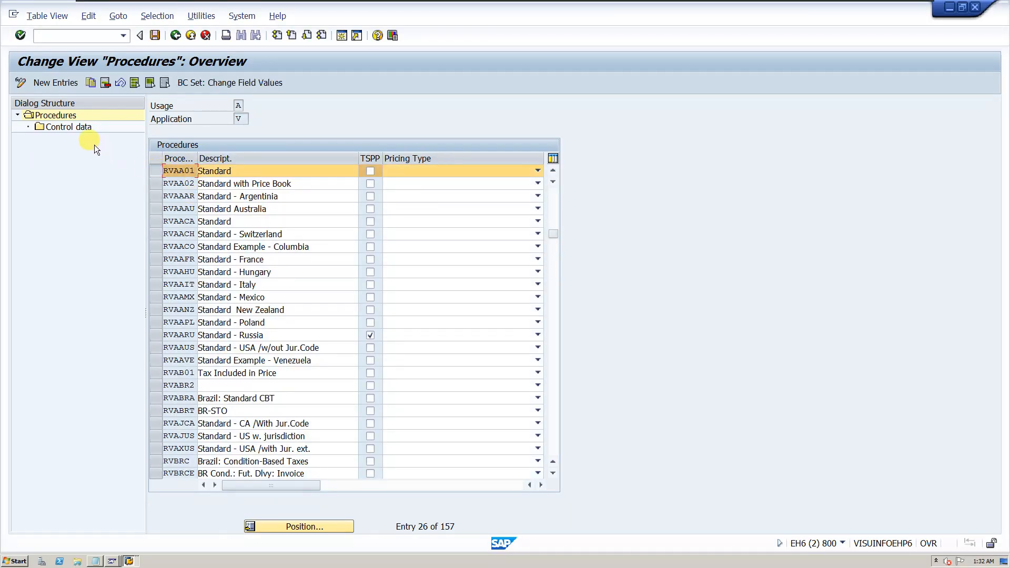
{"action": "left_click", "coordinate": [76, 127]}
{"action": "double_click", "coordinate": [75, 125]}
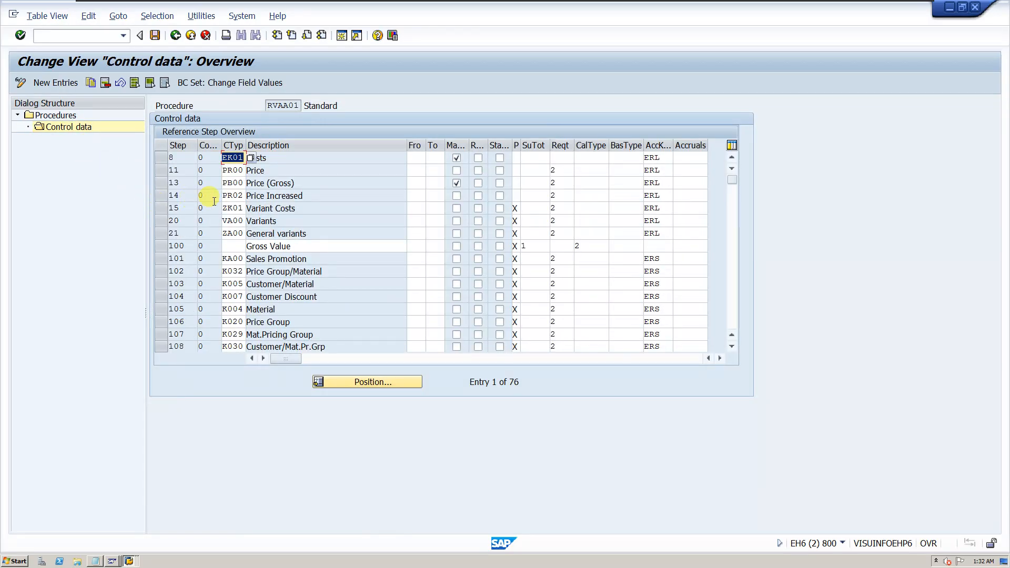
- Look through all reference steps of procedure RVAA01 and widen the narrow P column beside the subtotal column
{"action": "scroll", "coordinate": [485, 215], "scroll_direction": "down", "scroll_amount": 12}
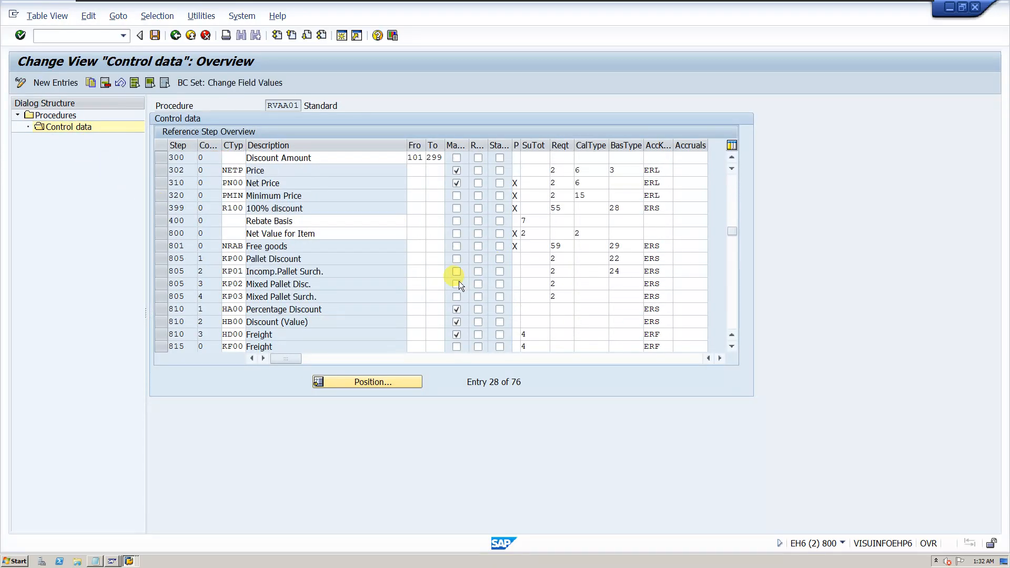
{"action": "scroll", "coordinate": [458, 284], "scroll_direction": "down", "scroll_amount": 13}
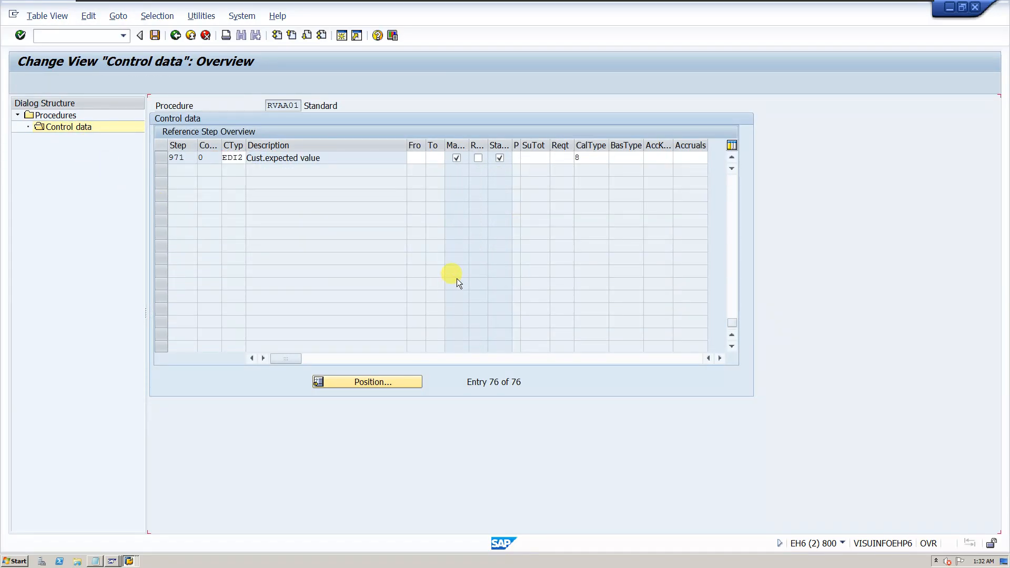
{"action": "scroll", "coordinate": [458, 282], "scroll_direction": "up", "scroll_amount": 3}
{"action": "scroll", "coordinate": [458, 277], "scroll_direction": "up", "scroll_amount": 19}
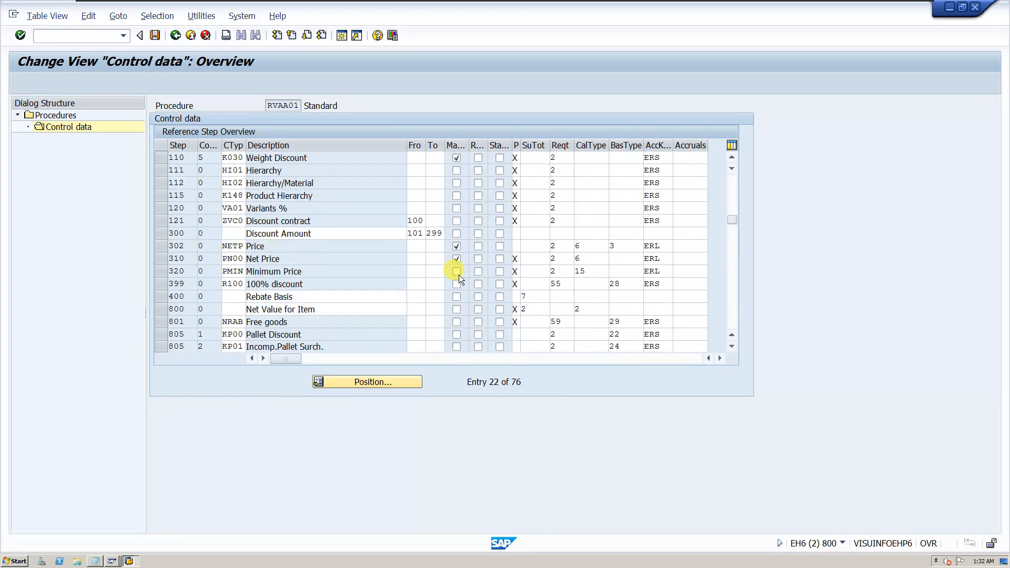
{"action": "scroll", "coordinate": [458, 275], "scroll_direction": "up", "scroll_amount": 3}
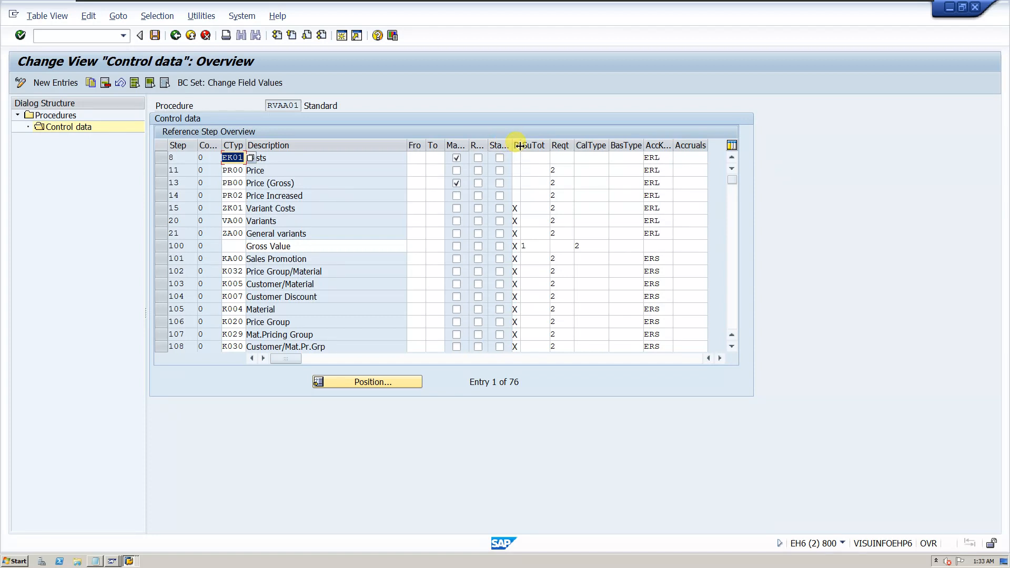
{"action": "left_click_drag", "start_coordinate": [519, 146], "coordinate": [526, 147]}
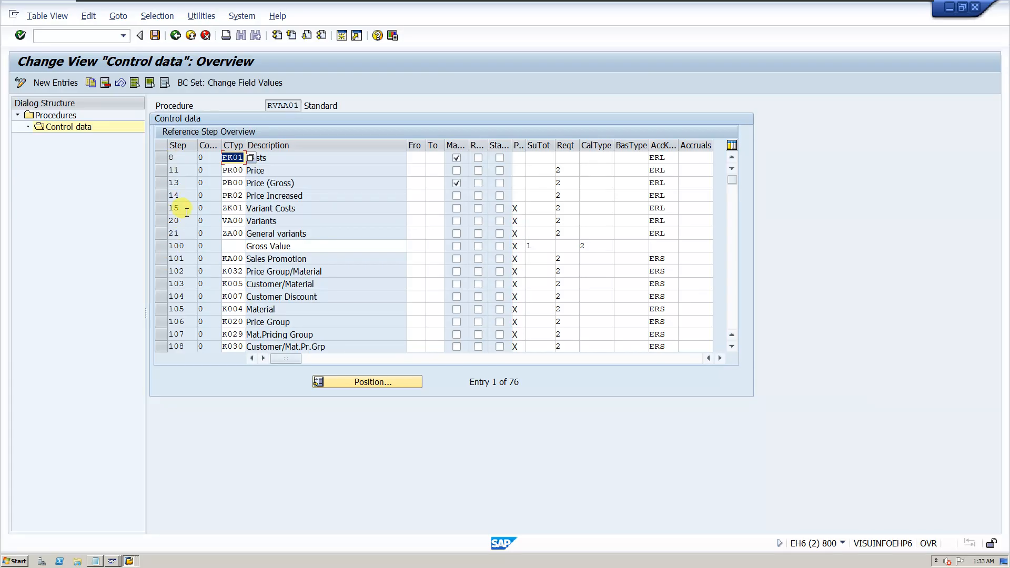
- Examine the step numbers and counters of the condition types in RVAA01, starting from step 11 for PR00
{"action": "left_click", "coordinate": [178, 169]}
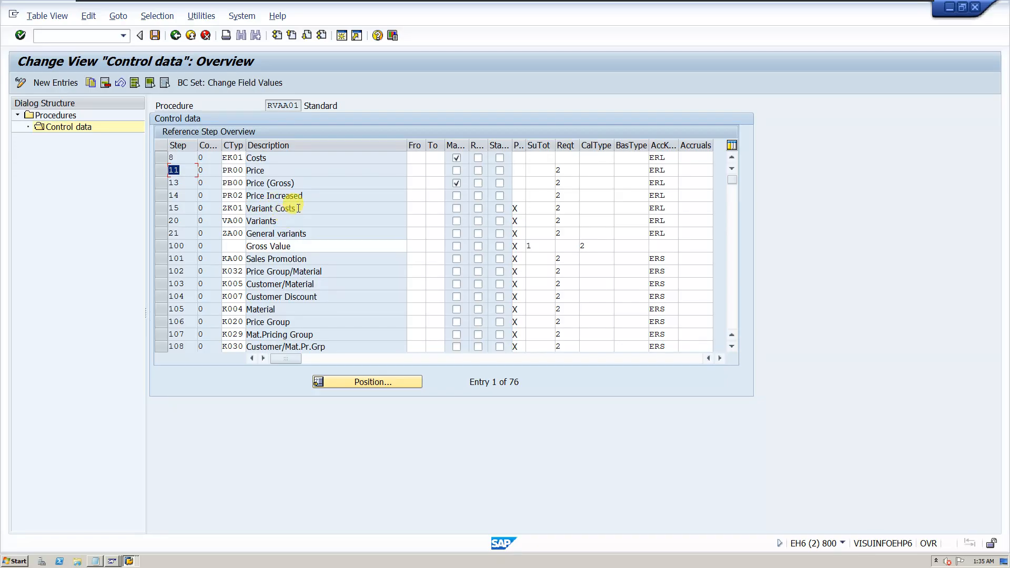
{"action": "scroll", "coordinate": [234, 266], "scroll_direction": "down", "scroll_amount": 2}
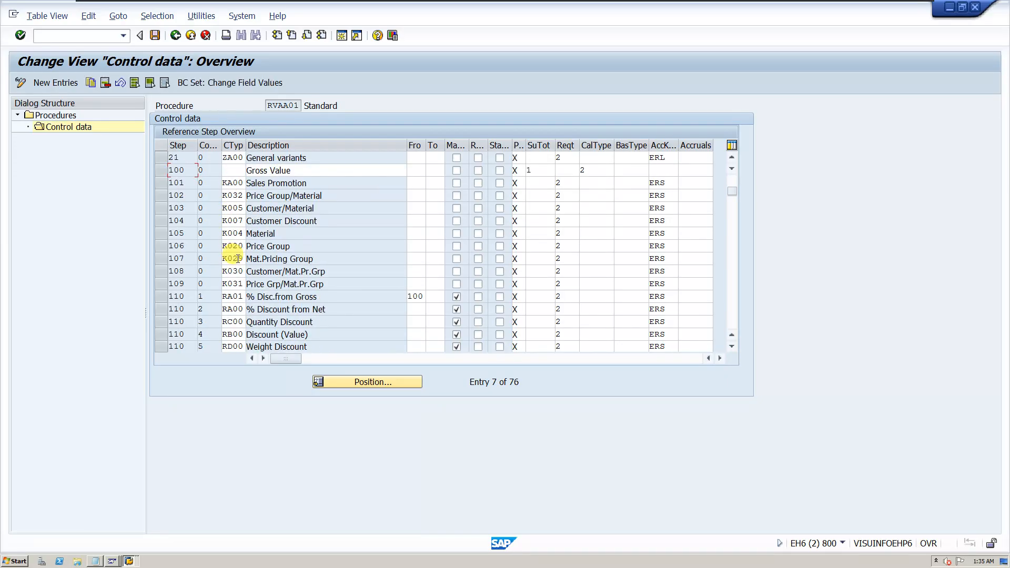
{"action": "scroll", "coordinate": [236, 262], "scroll_direction": "up", "scroll_amount": 2}
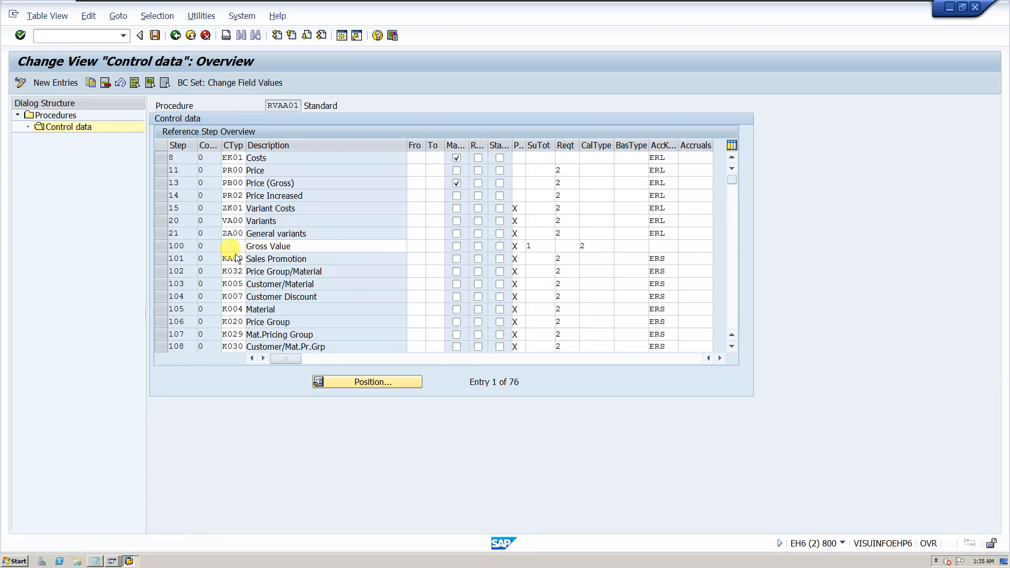
{"action": "scroll", "coordinate": [235, 253], "scroll_direction": "down", "scroll_amount": 1}
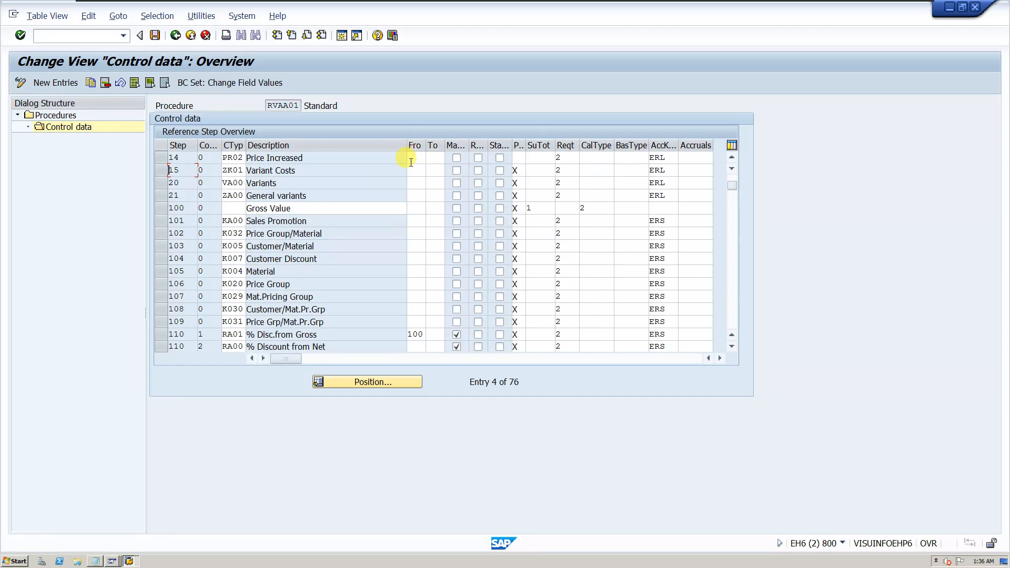
{"action": "scroll", "coordinate": [393, 187], "scroll_direction": "up", "scroll_amount": 1}
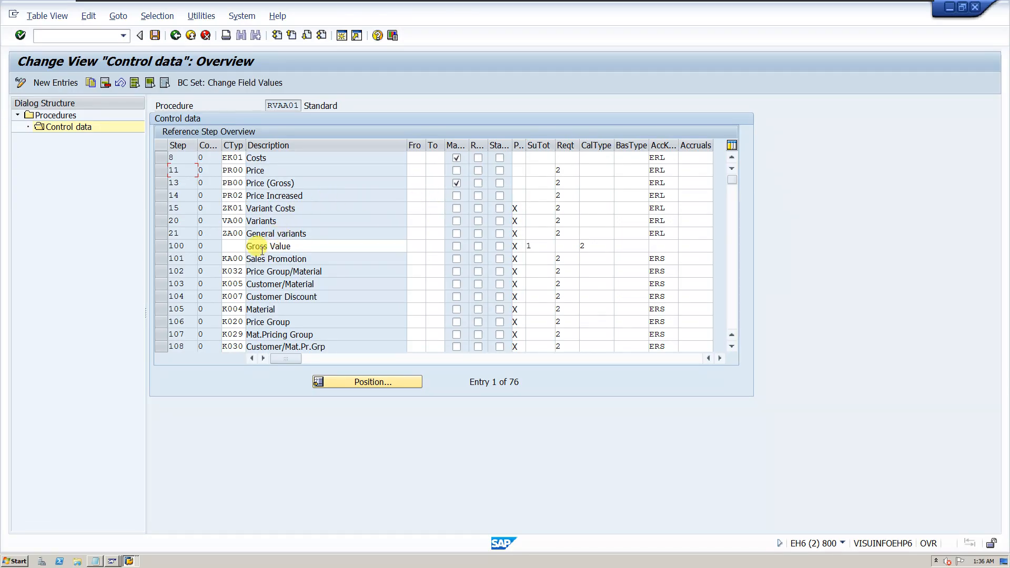
- Highlight the Gross Value row at step 100 and compare it with the From value of the % Disc.from Gross condition
{"action": "left_click", "coordinate": [293, 249]}
{"action": "left_click_drag", "start_coordinate": [293, 250], "coordinate": [280, 247]}
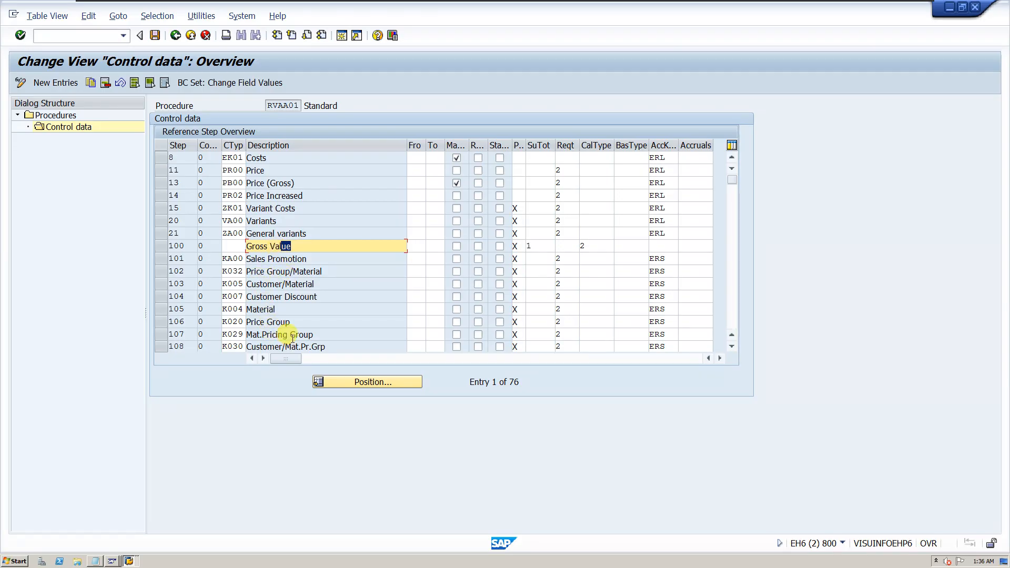
{"action": "scroll", "coordinate": [286, 336], "scroll_direction": "down", "scroll_amount": 1}
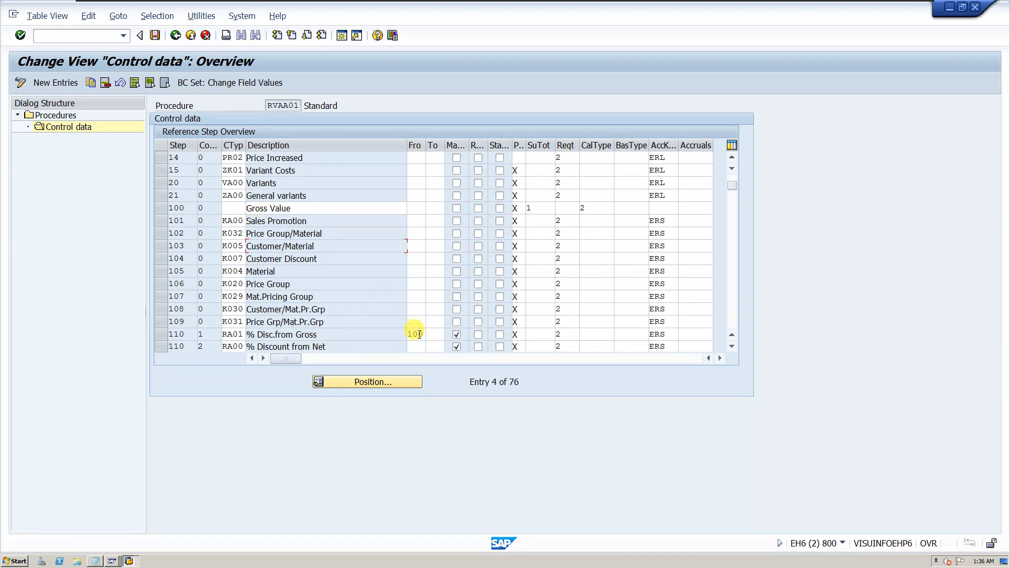
{"action": "left_click", "coordinate": [159, 207]}
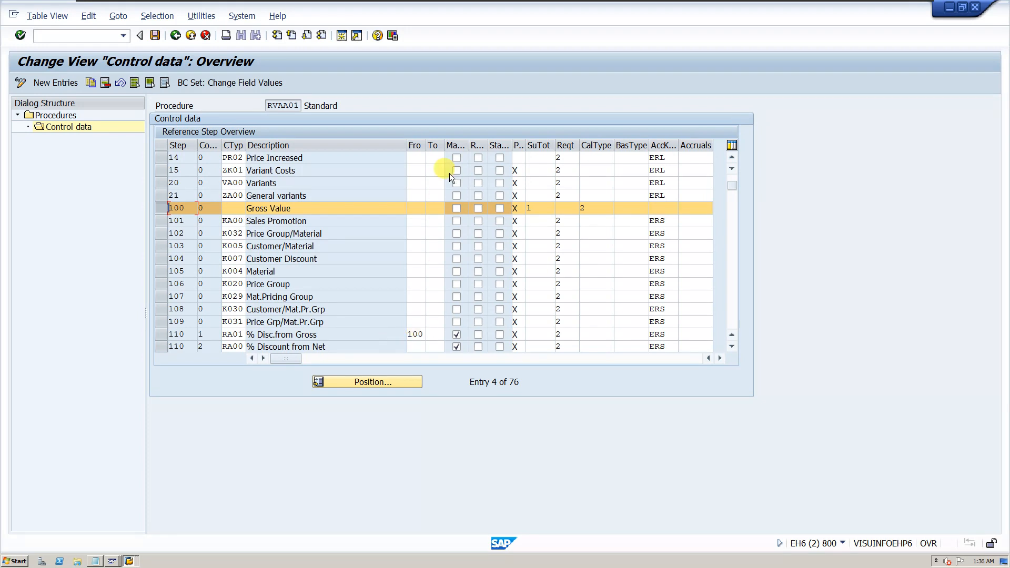
{"action": "double_click", "coordinate": [420, 333]}
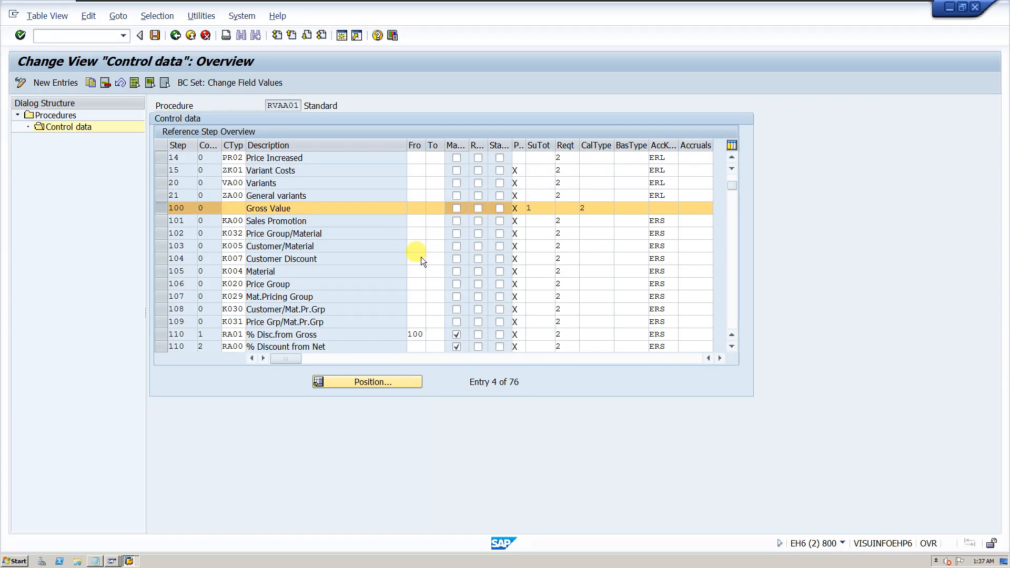
- Review the discount conditions after Gross Value and the From and To range of the Discount Amount row at step 300
{"action": "scroll", "coordinate": [421, 257], "scroll_direction": "down", "scroll_amount": 2}
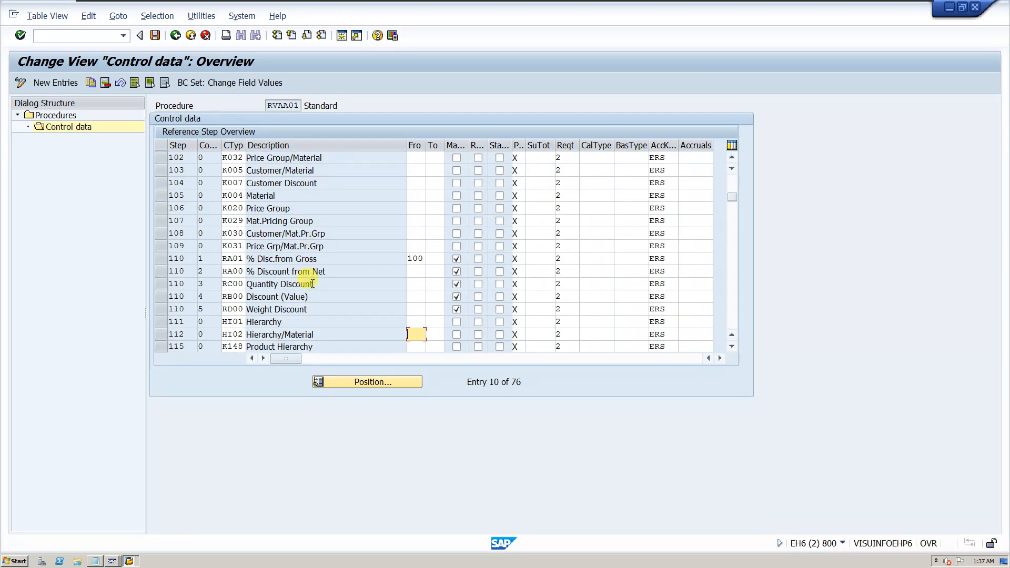
{"action": "scroll", "coordinate": [311, 279], "scroll_direction": "down", "scroll_amount": 1}
{"action": "scroll", "coordinate": [308, 284], "scroll_direction": "down", "scroll_amount": 2}
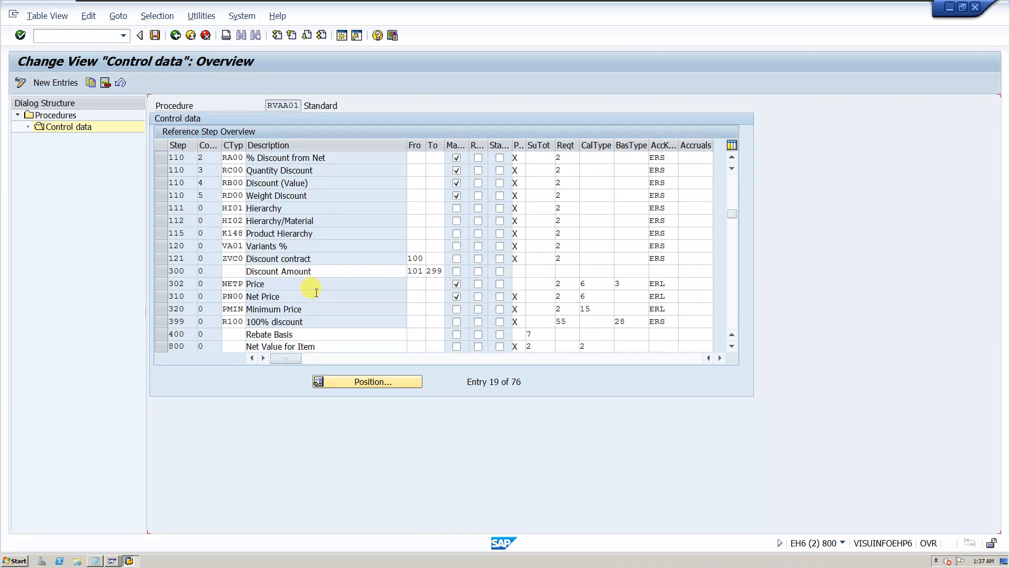
{"action": "scroll", "coordinate": [315, 289], "scroll_direction": "down", "scroll_amount": 1}
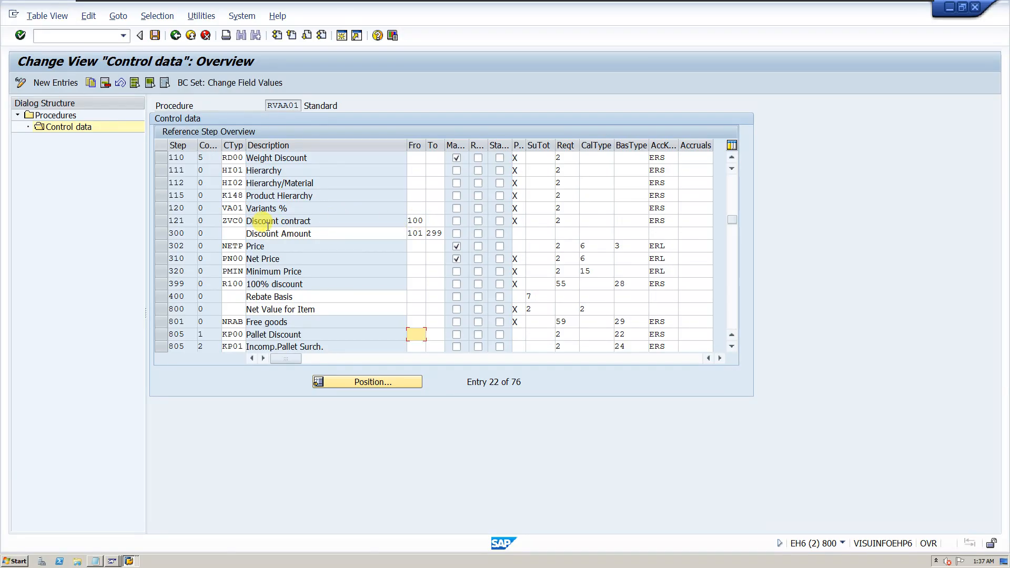
{"action": "scroll", "coordinate": [267, 225], "scroll_direction": "up", "scroll_amount": 1}
{"action": "scroll", "coordinate": [202, 225], "scroll_direction": "up", "scroll_amount": 3}
{"action": "scroll", "coordinate": [196, 198], "scroll_direction": "up", "scroll_amount": 1}
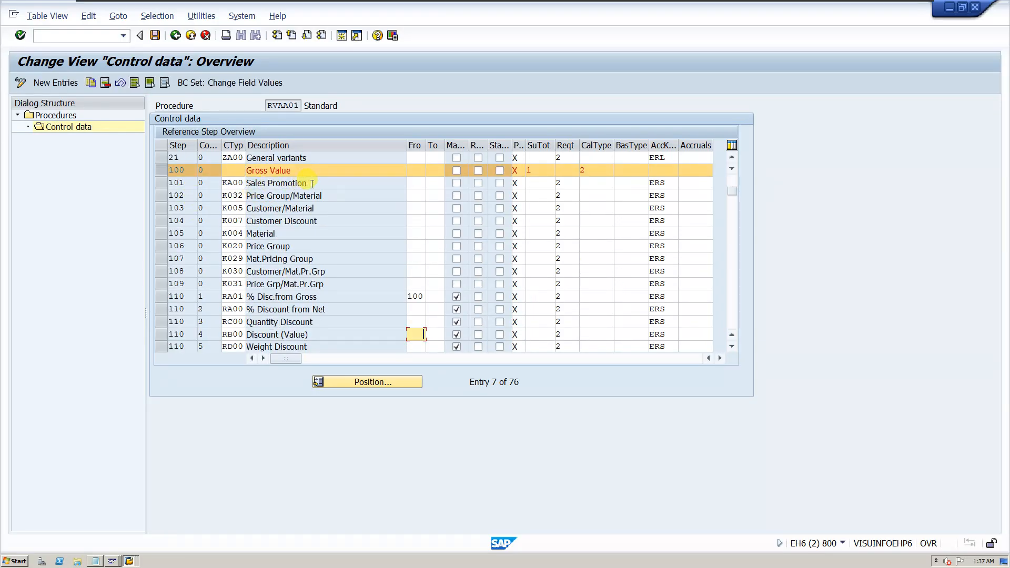
- Compare the discount conditions between Gross Value and step 300 with the From and To range of the Discount Amount row
{"action": "scroll", "coordinate": [338, 231], "scroll_direction": "down", "scroll_amount": 4}
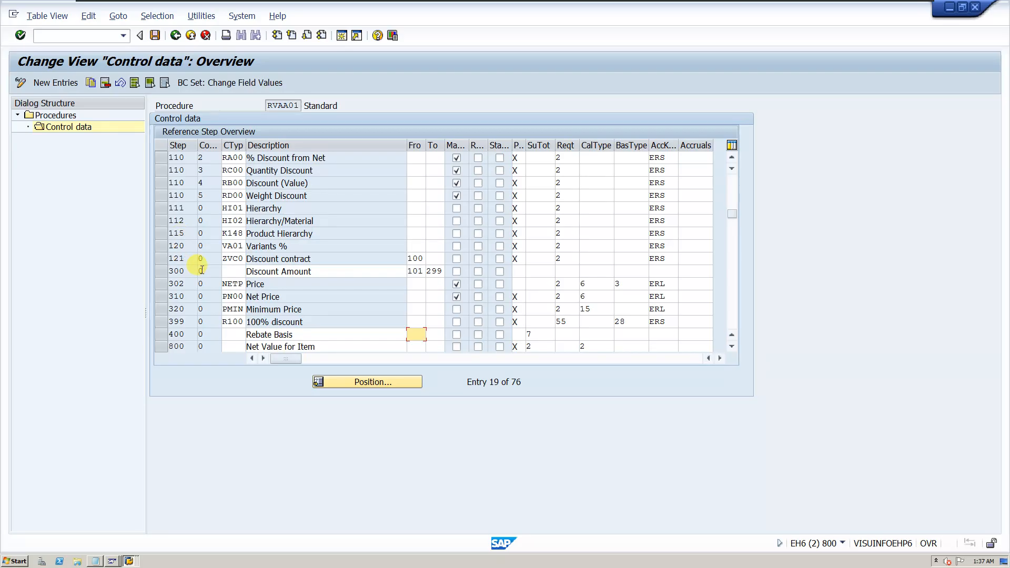
{"action": "scroll", "coordinate": [235, 254], "scroll_direction": "up", "scroll_amount": 2}
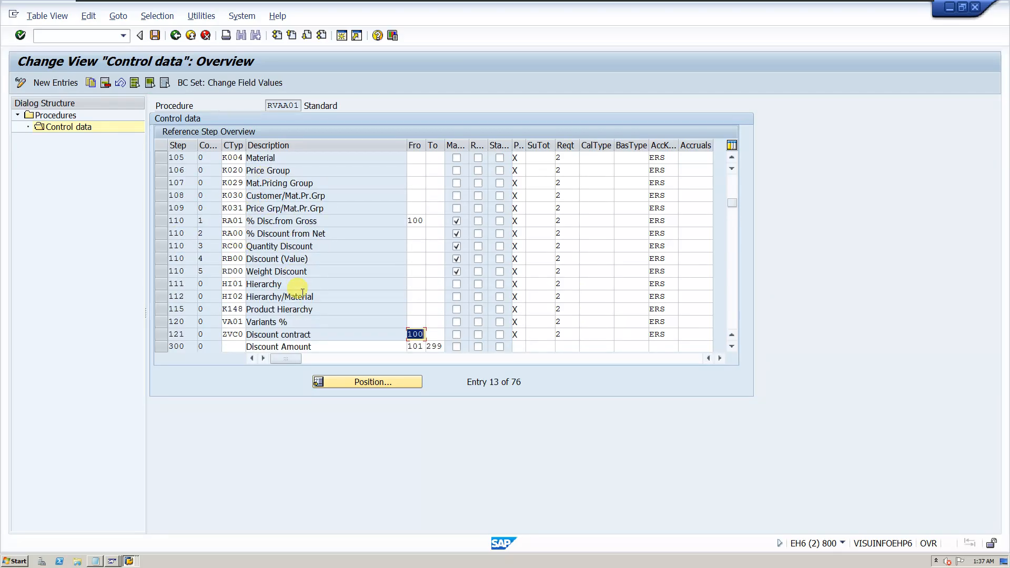
{"action": "scroll", "coordinate": [377, 285], "scroll_direction": "down", "scroll_amount": 2}
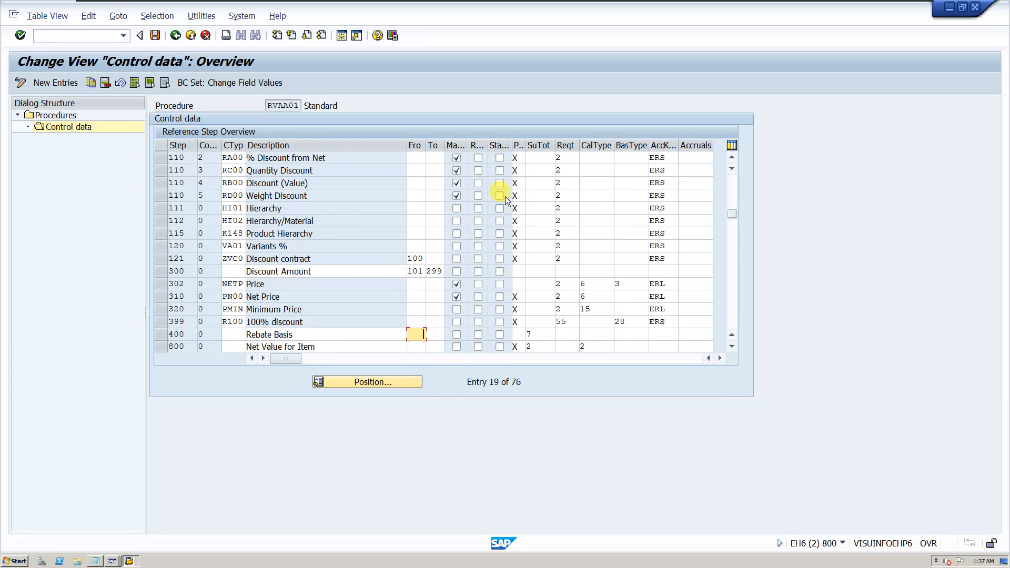
- Look through the possible condition subtotal values for the Gross Value row at step 100, then close the list without choosing one
{"action": "scroll", "coordinate": [455, 207], "scroll_direction": "up", "scroll_amount": 6}
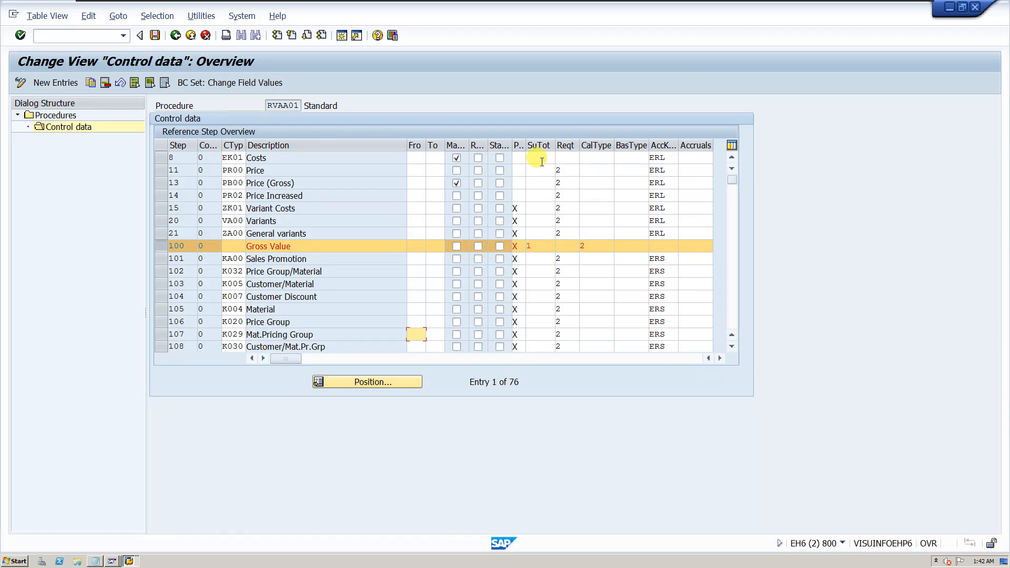
{"action": "scroll", "coordinate": [541, 286], "scroll_direction": "down", "scroll_amount": 1}
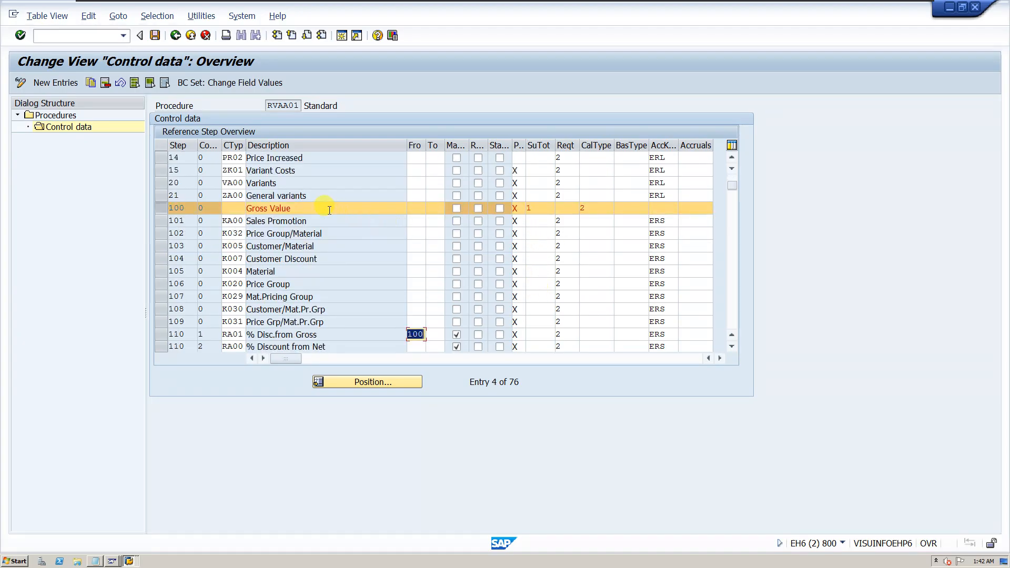
{"action": "left_click", "coordinate": [544, 208]}
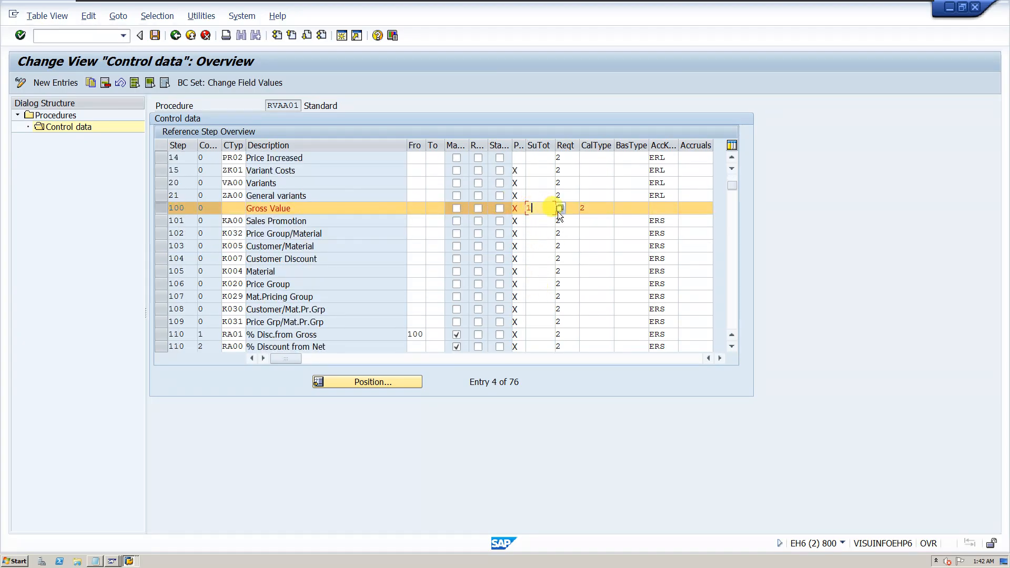
{"action": "key", "text": "F4"}
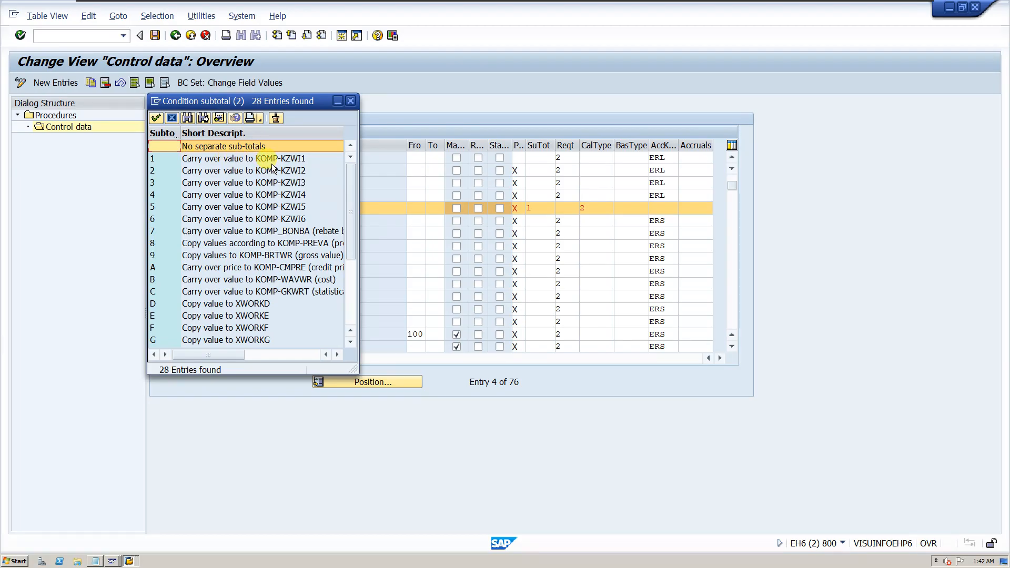
{"action": "scroll", "coordinate": [266, 254], "scroll_direction": "down", "scroll_amount": 4}
{"action": "scroll", "coordinate": [265, 262], "scroll_direction": "up", "scroll_amount": 4}
{"action": "left_click", "coordinate": [351, 102]}
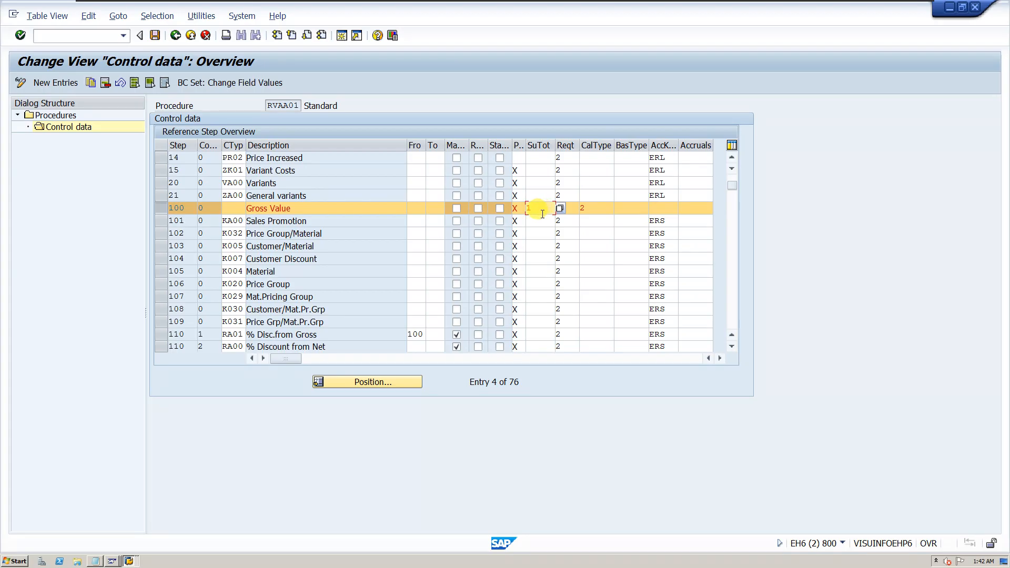
- Look up the requirement routines for the PR02 Price Increased row, highlight Item with pricing, and close the list without choosing one
{"action": "left_click", "coordinate": [570, 158]}
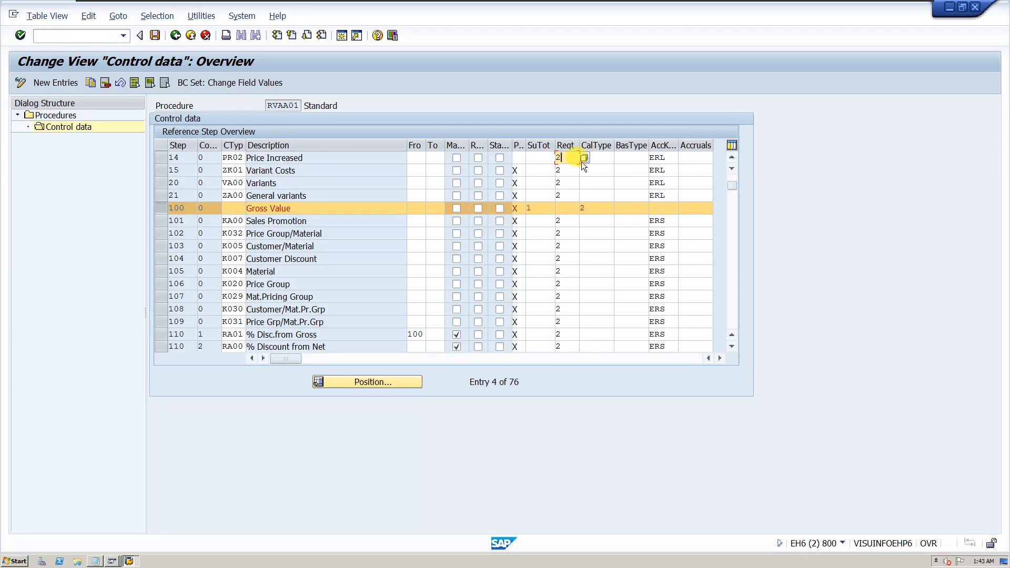
{"action": "left_click", "coordinate": [585, 160]}
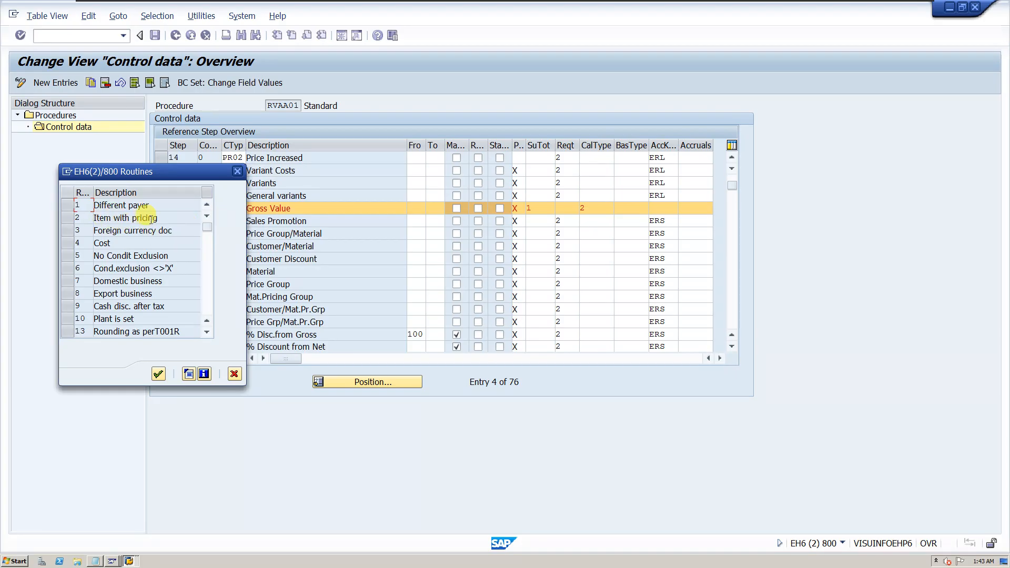
{"action": "left_click", "coordinate": [151, 218]}
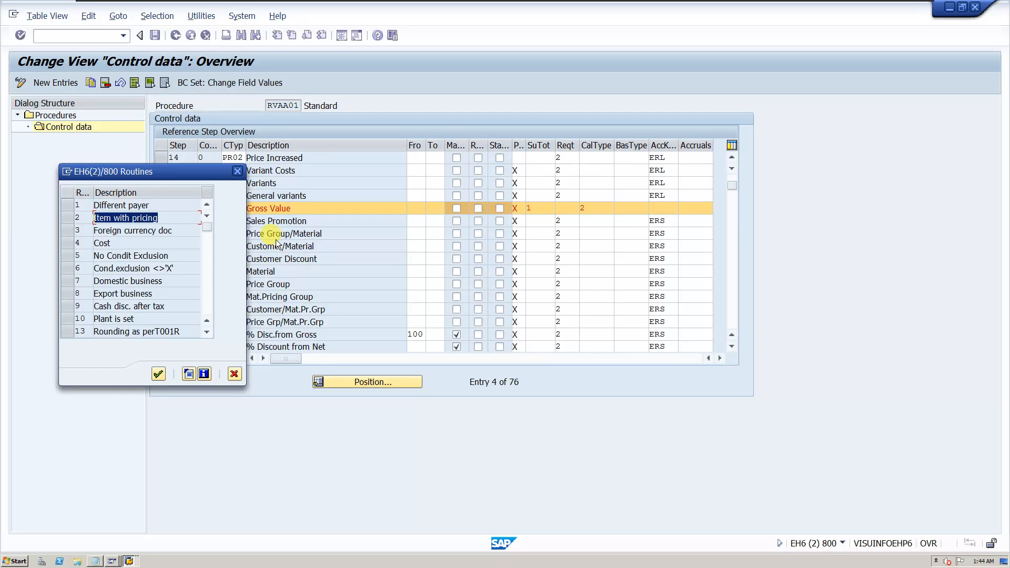
{"action": "left_click", "coordinate": [237, 173]}
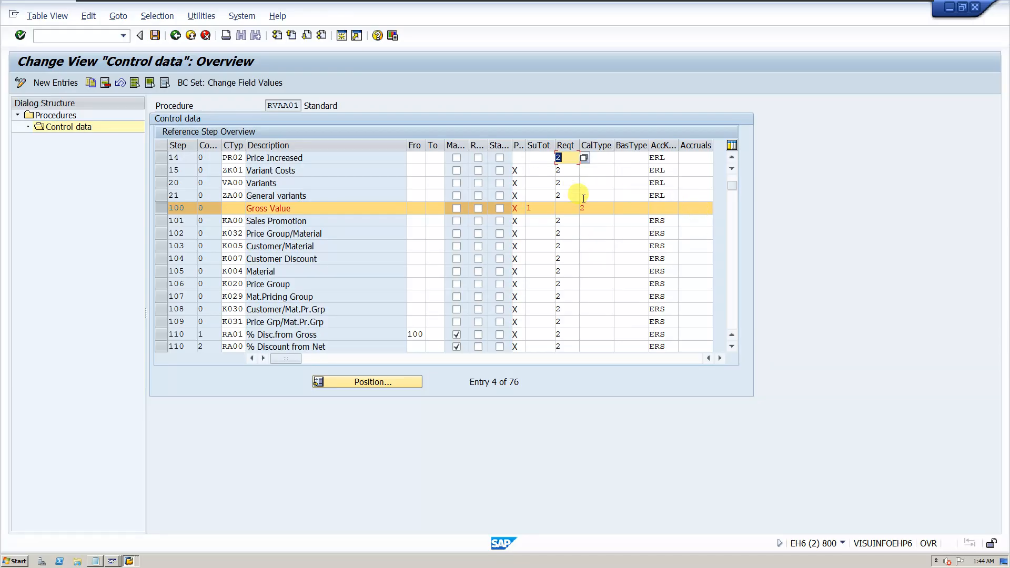
- Look up the calculation type routines for the Gross Value row, highlight Net value, and close the list
{"action": "scroll", "coordinate": [589, 241], "scroll_direction": "down", "scroll_amount": 1}
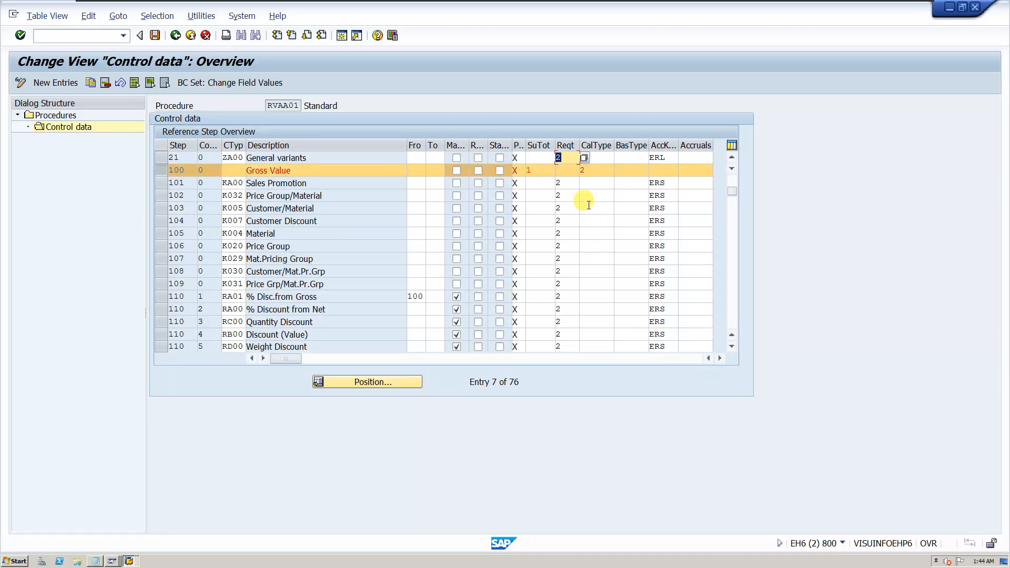
{"action": "scroll", "coordinate": [588, 204], "scroll_direction": "up", "scroll_amount": 1}
{"action": "scroll", "coordinate": [588, 204], "scroll_direction": "up", "scroll_amount": 1}
{"action": "left_click", "coordinate": [588, 246]}
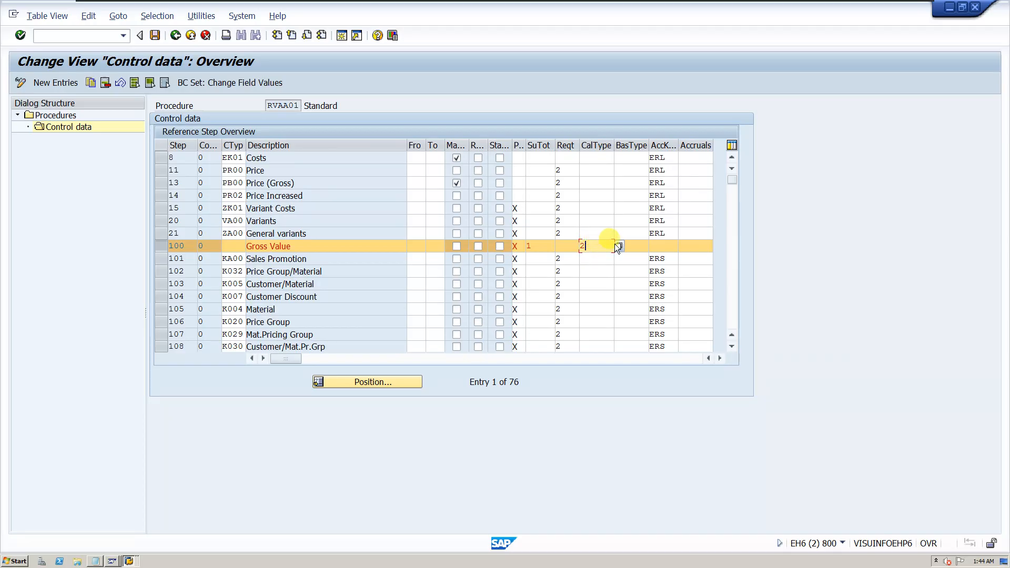
{"action": "left_click", "coordinate": [618, 247]}
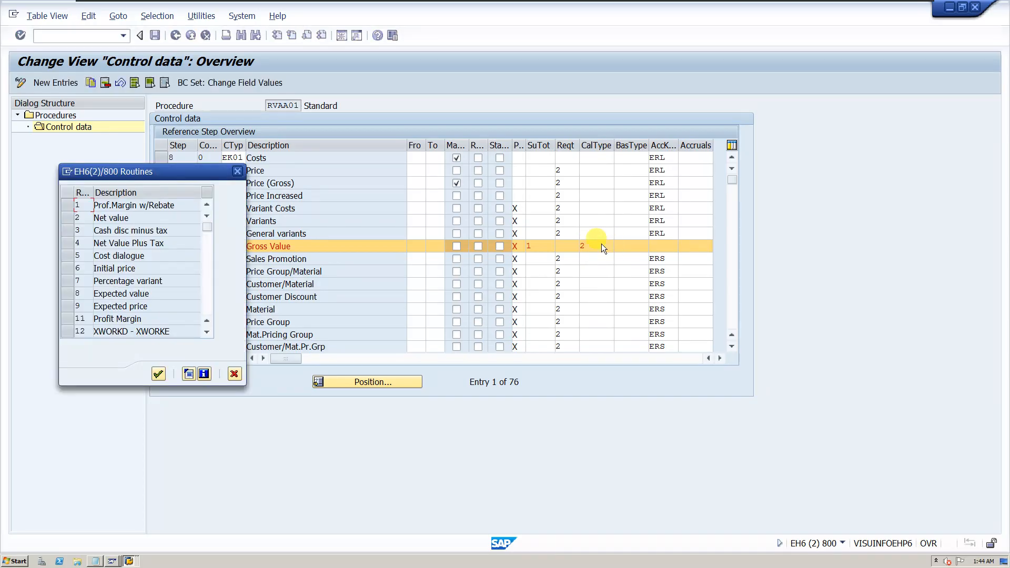
{"action": "left_click", "coordinate": [141, 219]}
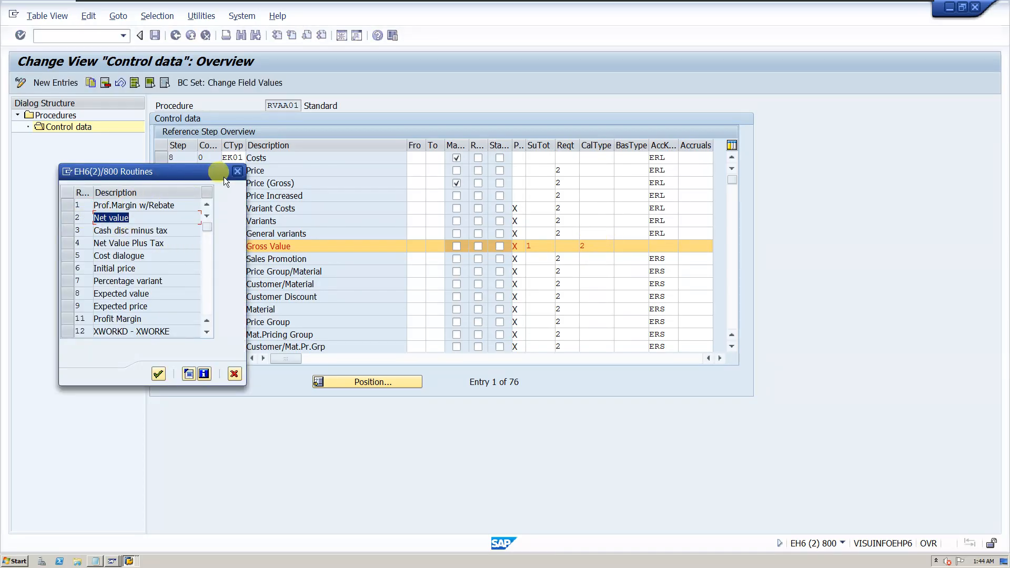
{"action": "left_click", "coordinate": [236, 171]}
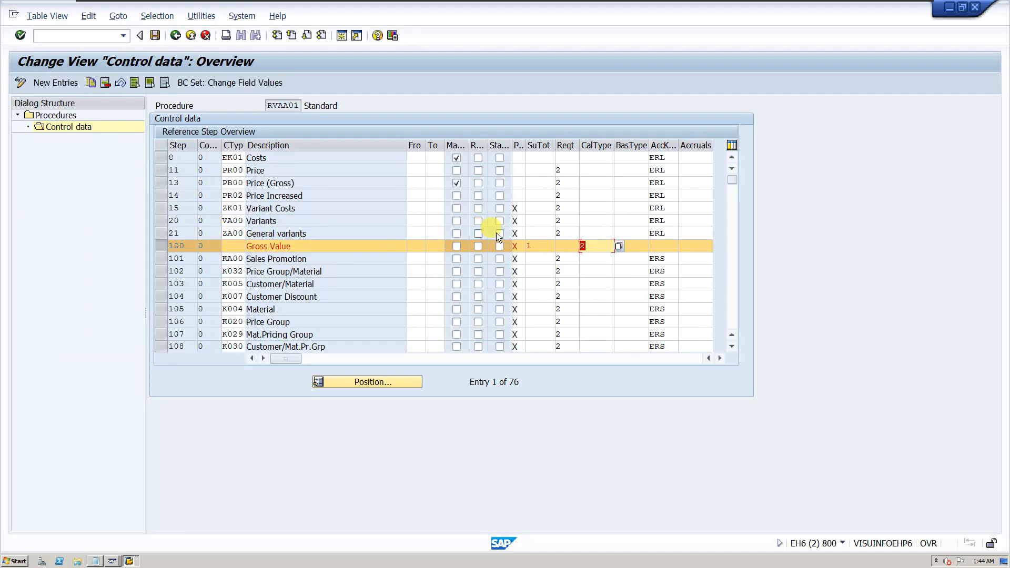
- Highlight the Gross Value description and check it again against the Net value routine in its calculation type list
{"action": "scroll", "coordinate": [592, 287], "scroll_direction": "down", "scroll_amount": 2}
{"action": "scroll", "coordinate": [594, 243], "scroll_direction": "up", "scroll_amount": 2}
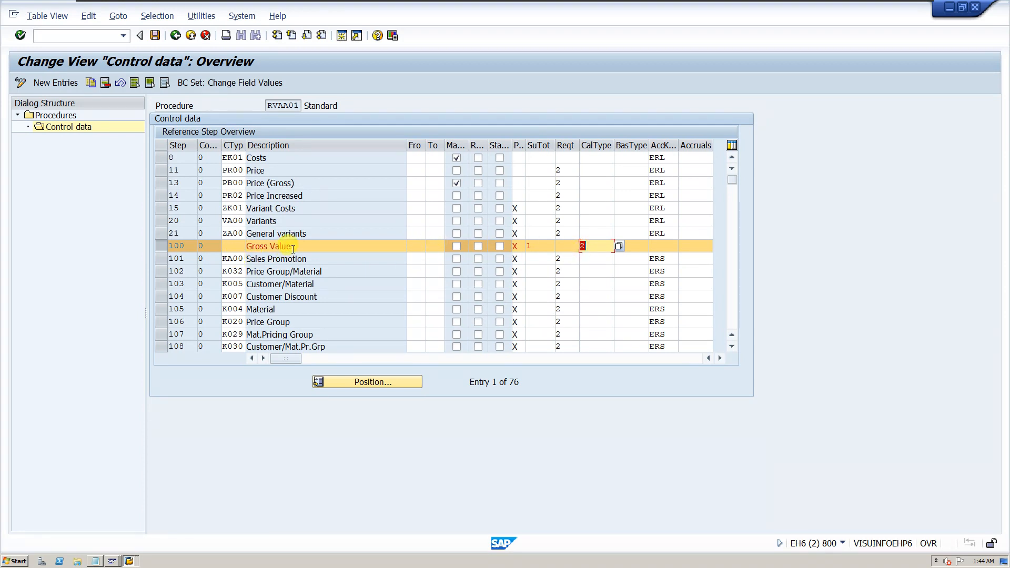
{"action": "left_click_drag", "start_coordinate": [296, 248], "coordinate": [245, 247]}
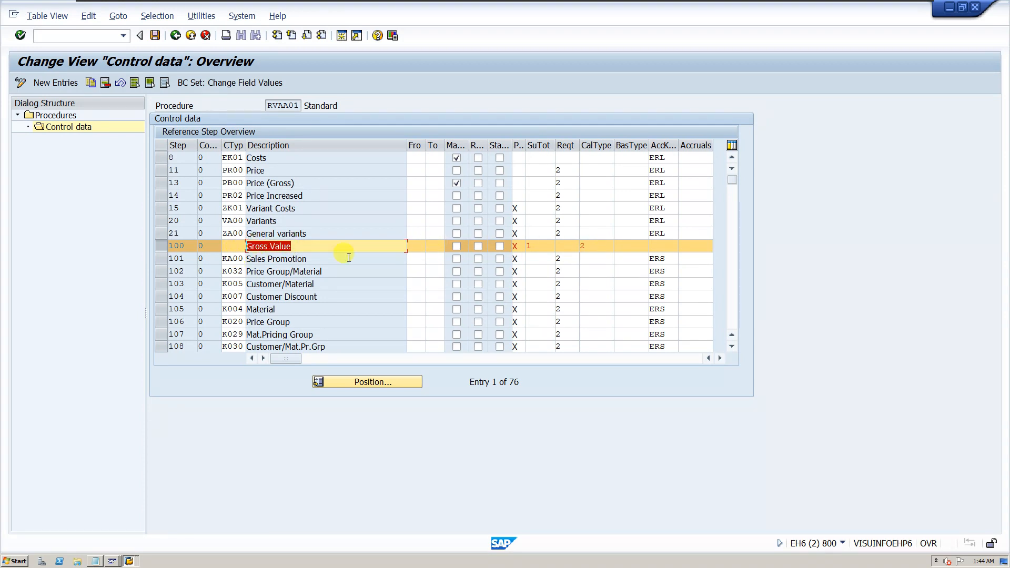
{"action": "left_click", "coordinate": [587, 247]}
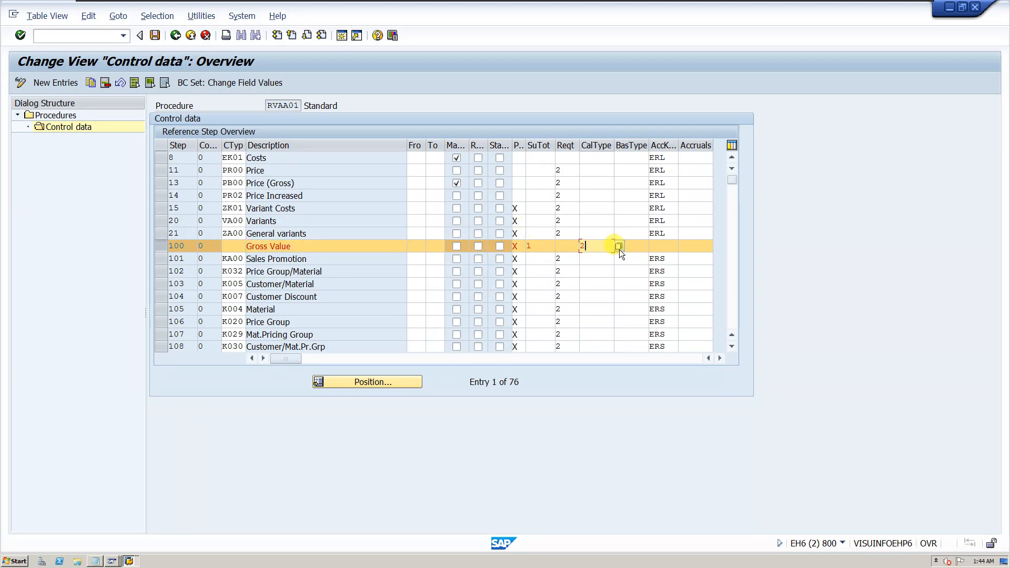
{"action": "left_click", "coordinate": [619, 246]}
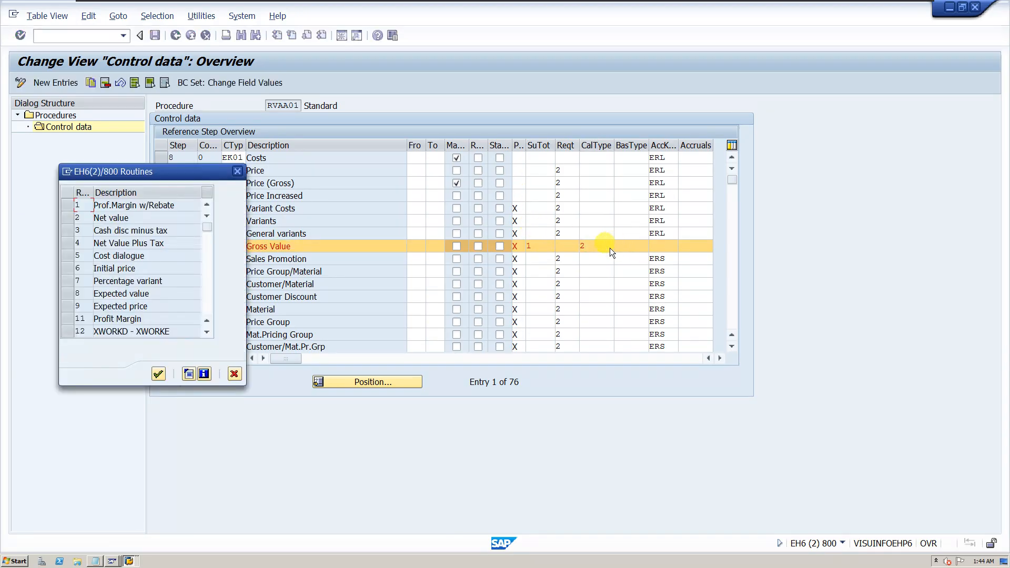
{"action": "left_click", "coordinate": [143, 220]}
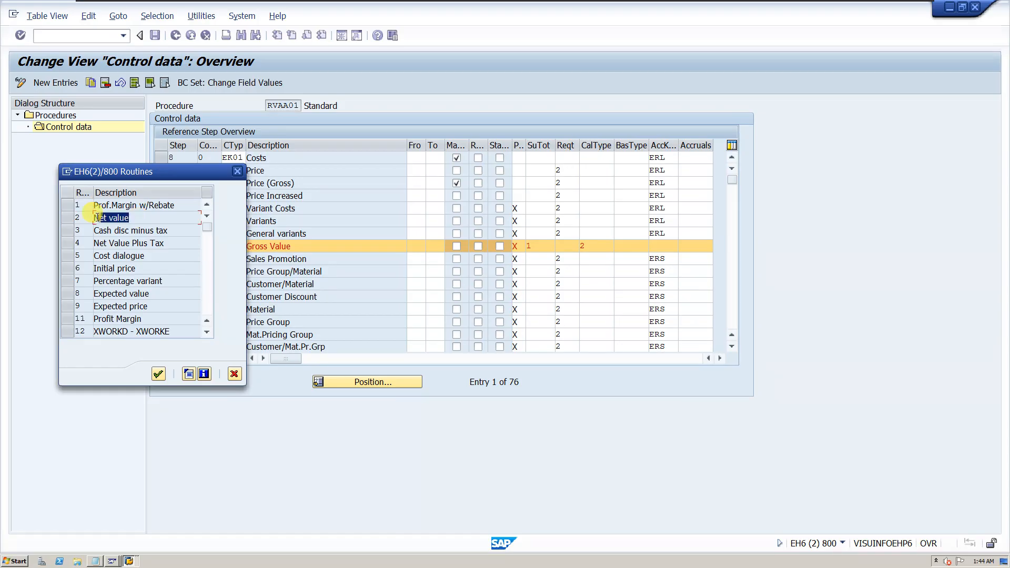
{"action": "left_click", "coordinate": [237, 172]}
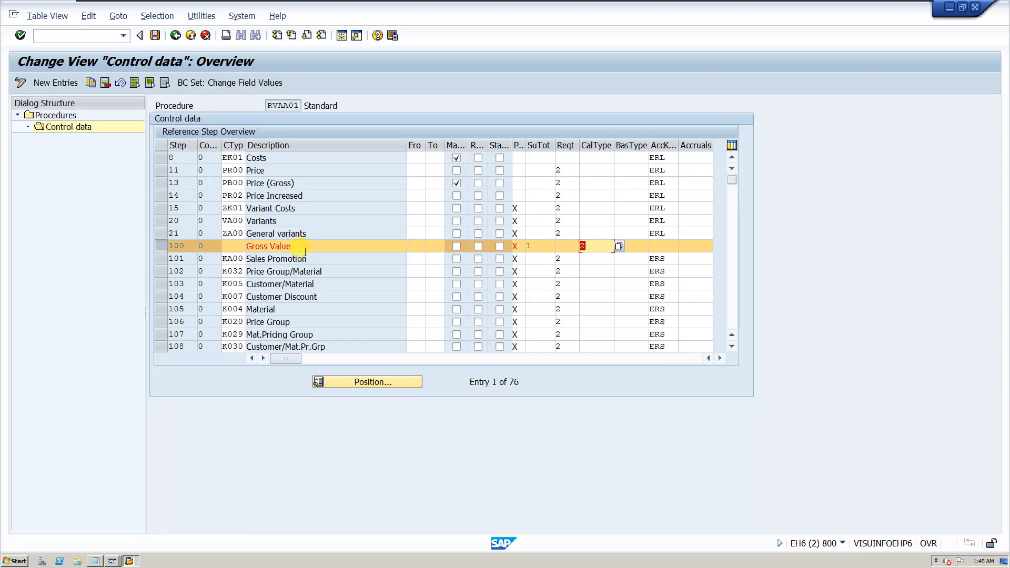
- Look up the calculation type routines for the PN00 Net Price row, highlight Initial price, and close the list
{"action": "scroll", "coordinate": [556, 258], "scroll_direction": "down", "scroll_amount": 11}
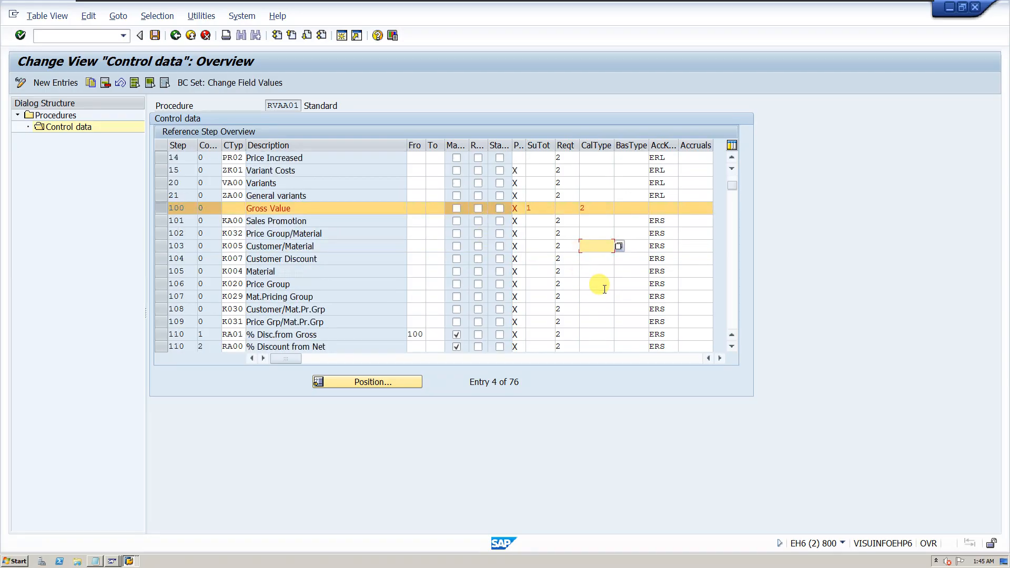
{"action": "scroll", "coordinate": [597, 286], "scroll_direction": "up", "scroll_amount": 2}
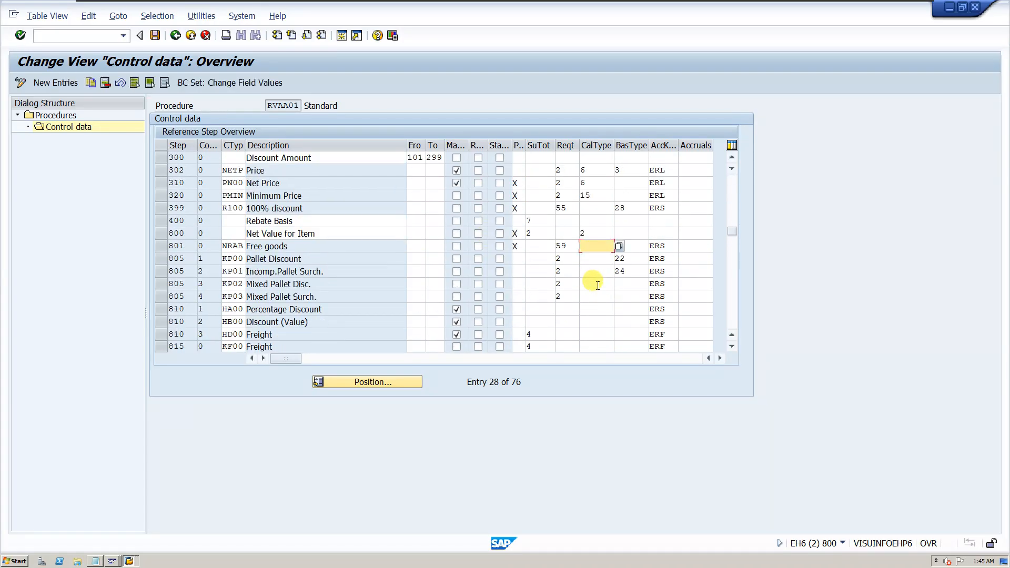
{"action": "scroll", "coordinate": [292, 200], "scroll_direction": "up", "scroll_amount": 1}
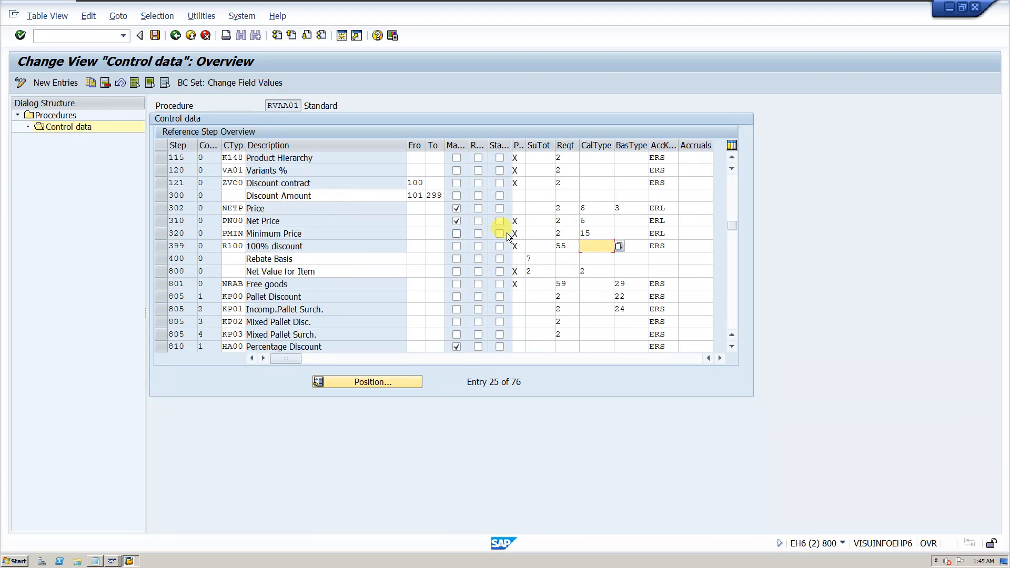
{"action": "left_click", "coordinate": [586, 220]}
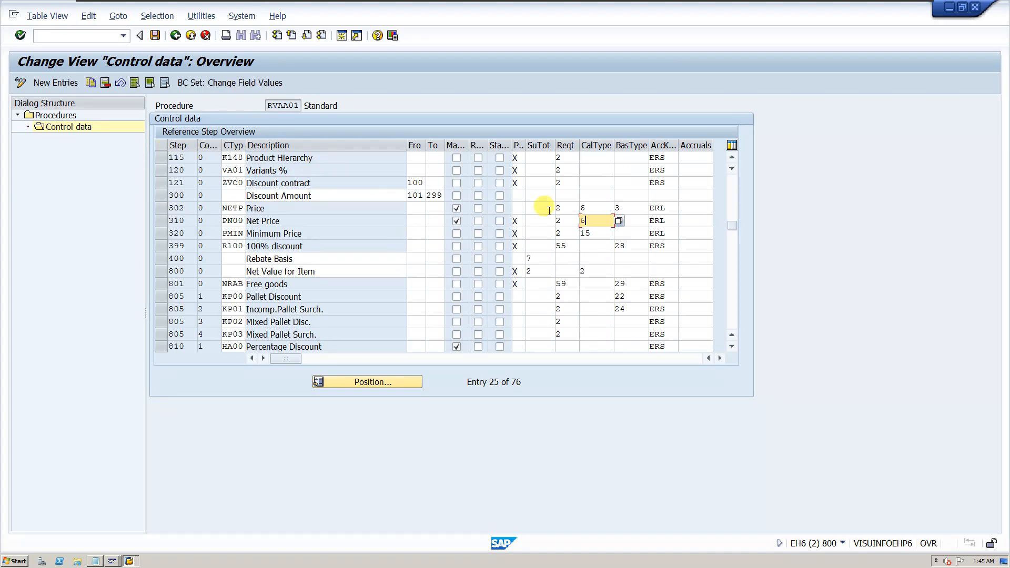
{"action": "left_click", "coordinate": [618, 221]}
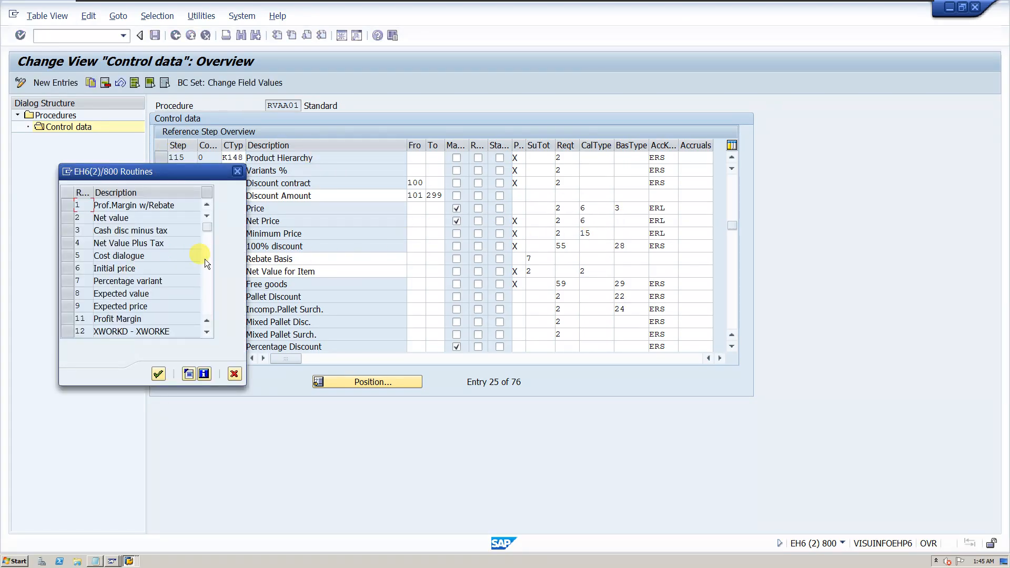
{"action": "left_click_drag", "start_coordinate": [137, 268], "coordinate": [93, 269]}
{"action": "left_click", "coordinate": [238, 172]}
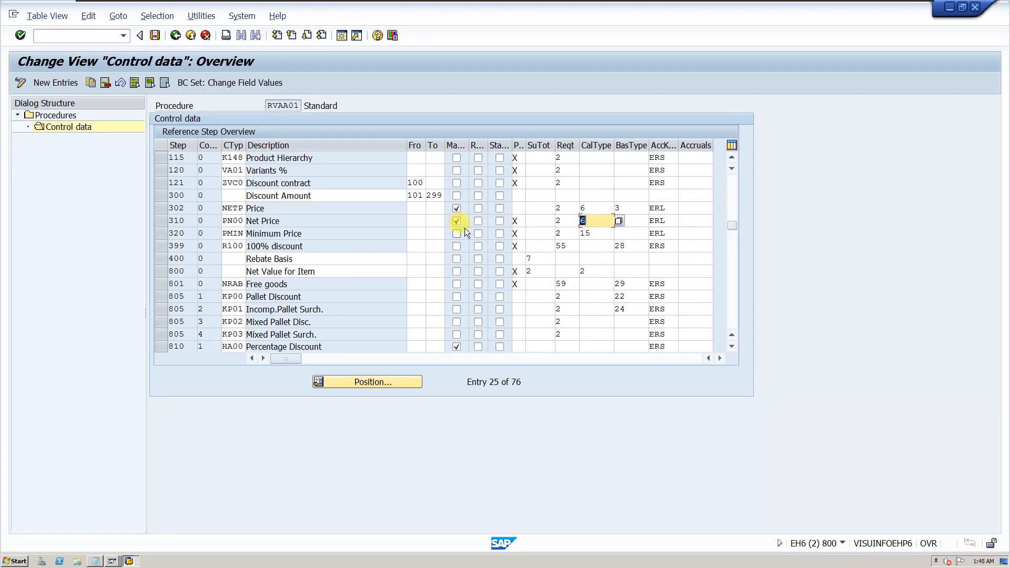
- Review the discount rows around Discount Amount at step 300 and the calculation types of the price rows below it
{"action": "scroll", "coordinate": [474, 234], "scroll_direction": "up", "scroll_amount": 1}
{"action": "scroll", "coordinate": [475, 235], "scroll_direction": "up", "scroll_amount": 1}
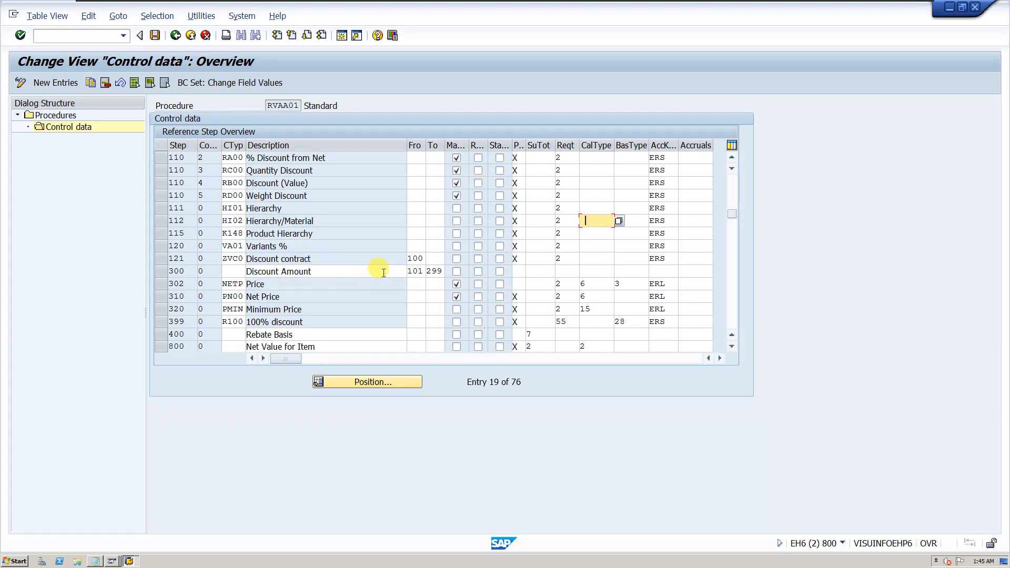
{"action": "scroll", "coordinate": [515, 252], "scroll_direction": "down", "scroll_amount": 1}
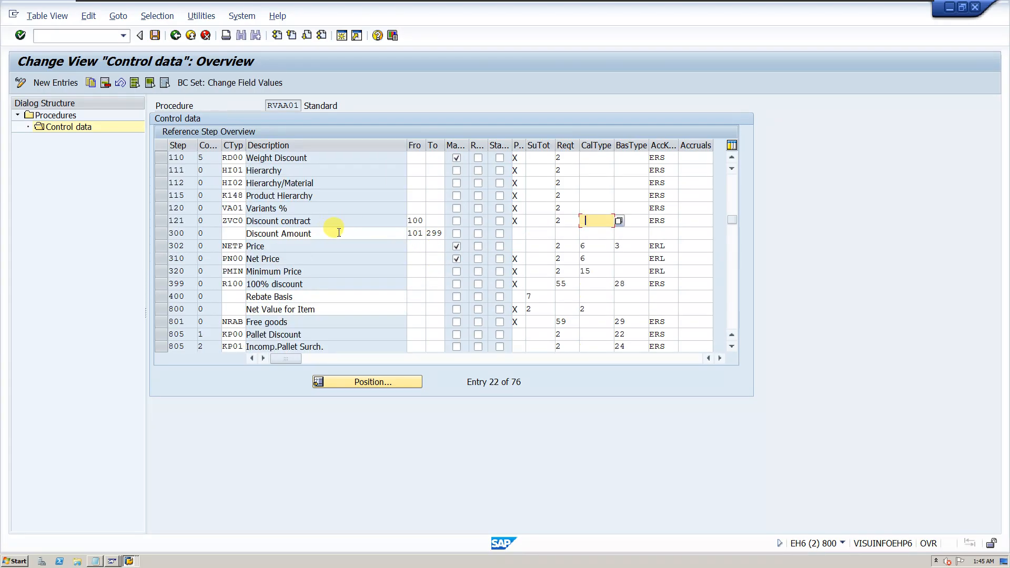
{"action": "scroll", "coordinate": [483, 228], "scroll_direction": "down", "scroll_amount": 1}
{"action": "scroll", "coordinate": [484, 229], "scroll_direction": "up", "scroll_amount": 4}
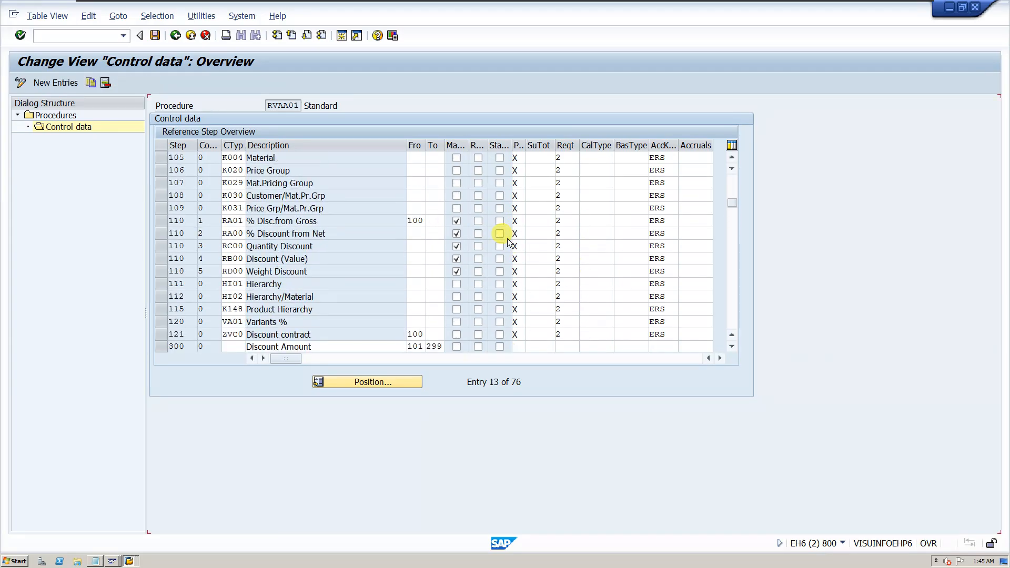
{"action": "scroll", "coordinate": [497, 243], "scroll_direction": "up", "scroll_amount": 1}
{"action": "scroll", "coordinate": [570, 279], "scroll_direction": "down", "scroll_amount": 3}
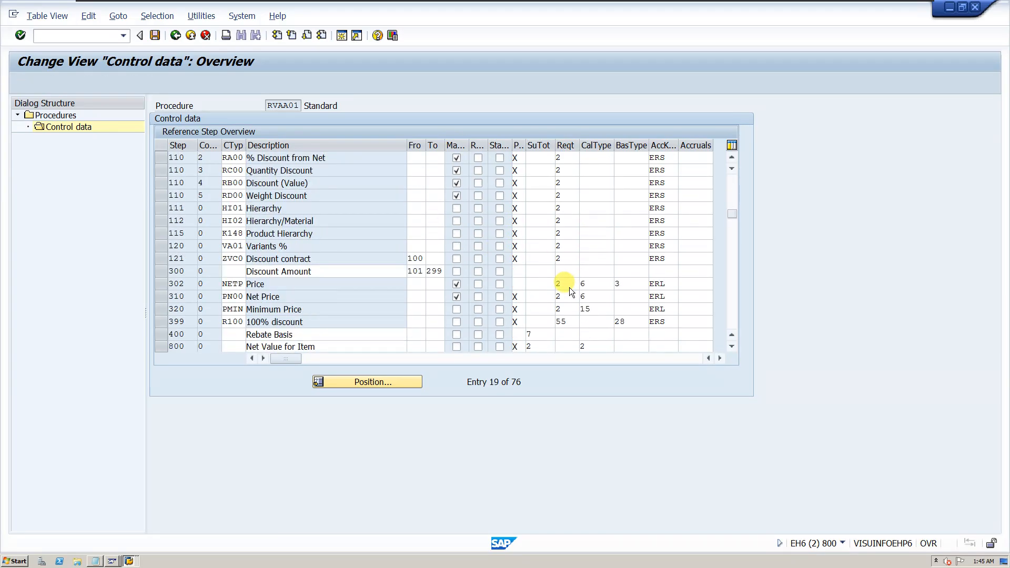
- Look through the requirement and calculation type columns of the remaining RVAA01 steps down to Cust.expected value at step 971
{"action": "scroll", "coordinate": [569, 287], "scroll_direction": "down", "scroll_amount": 10}
{"action": "scroll", "coordinate": [569, 287], "scroll_direction": "up", "scroll_amount": 1}
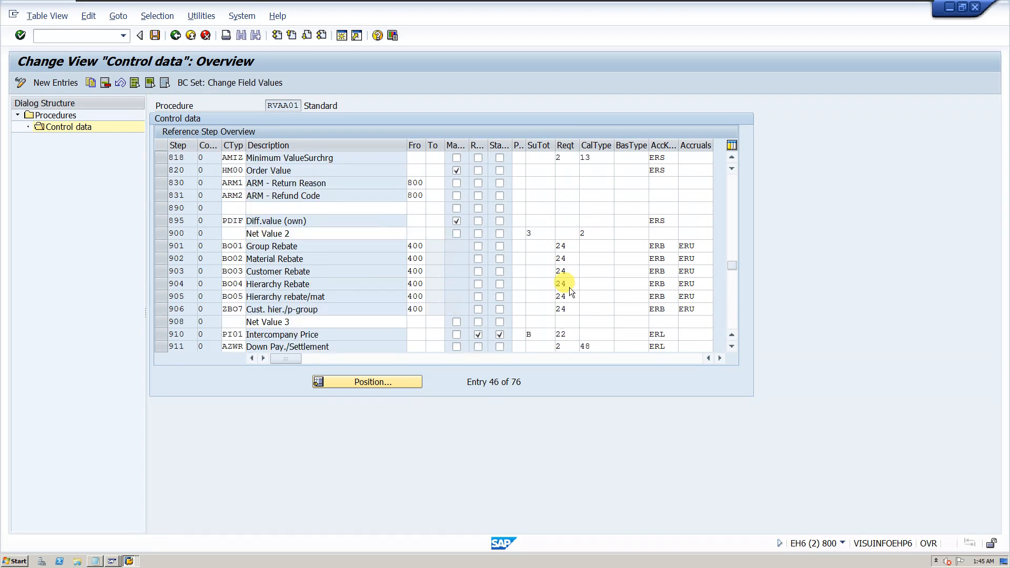
{"action": "scroll", "coordinate": [570, 288], "scroll_direction": "down", "scroll_amount": 7}
{"action": "scroll", "coordinate": [561, 257], "scroll_direction": "up", "scroll_amount": 1}
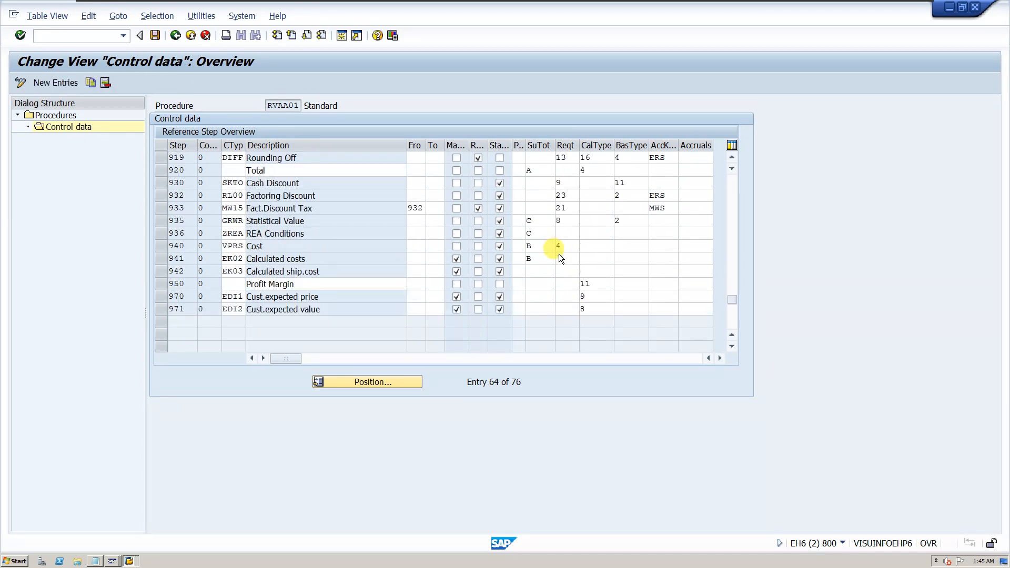
- Look up the calculation type routines for the Profit Margin row at step 950, highlight the Profit Margin routine, and close the list
{"action": "scroll", "coordinate": [560, 258], "scroll_direction": "up", "scroll_amount": 1}
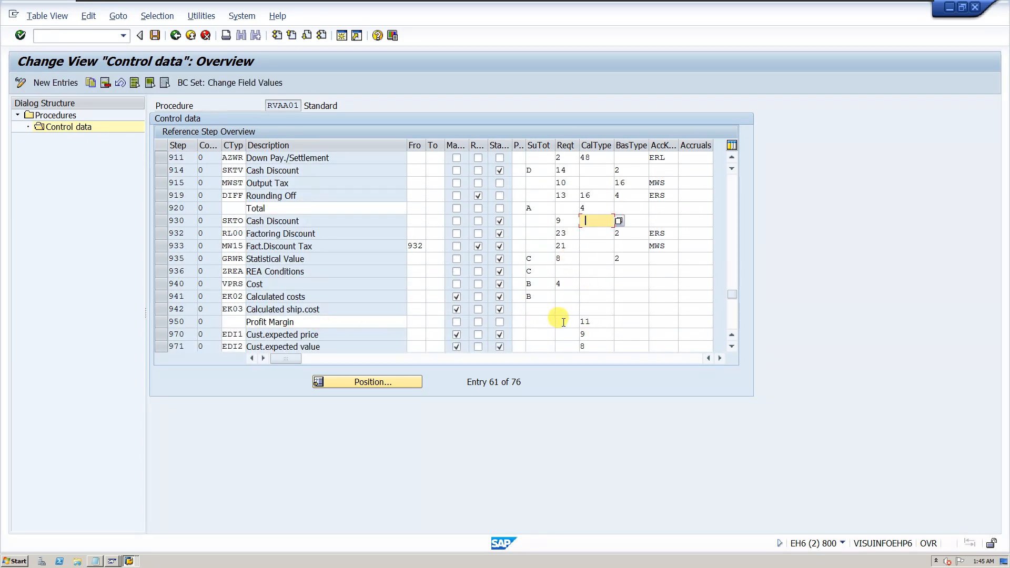
{"action": "left_click", "coordinate": [588, 321]}
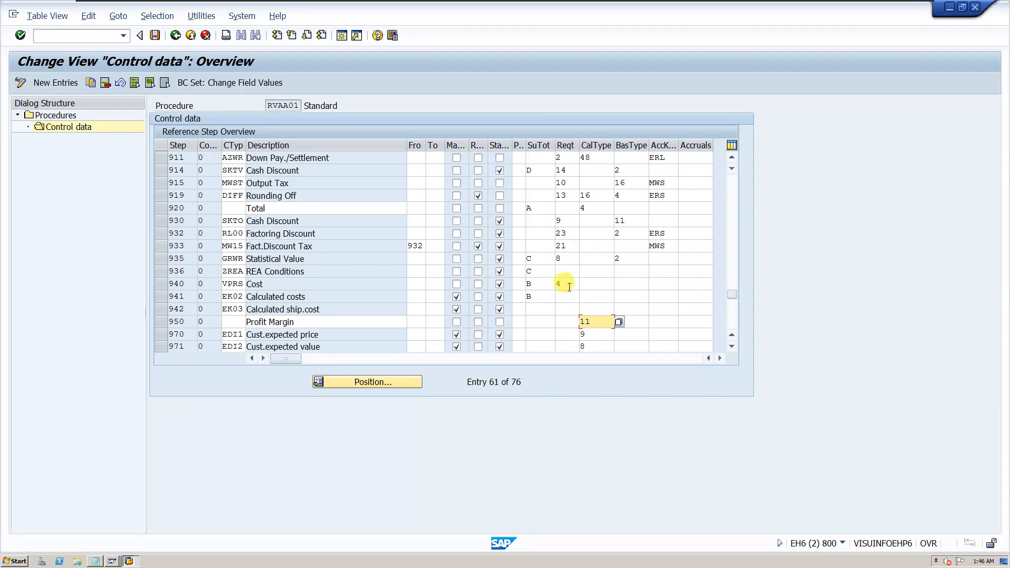
{"action": "left_click", "coordinate": [618, 321]}
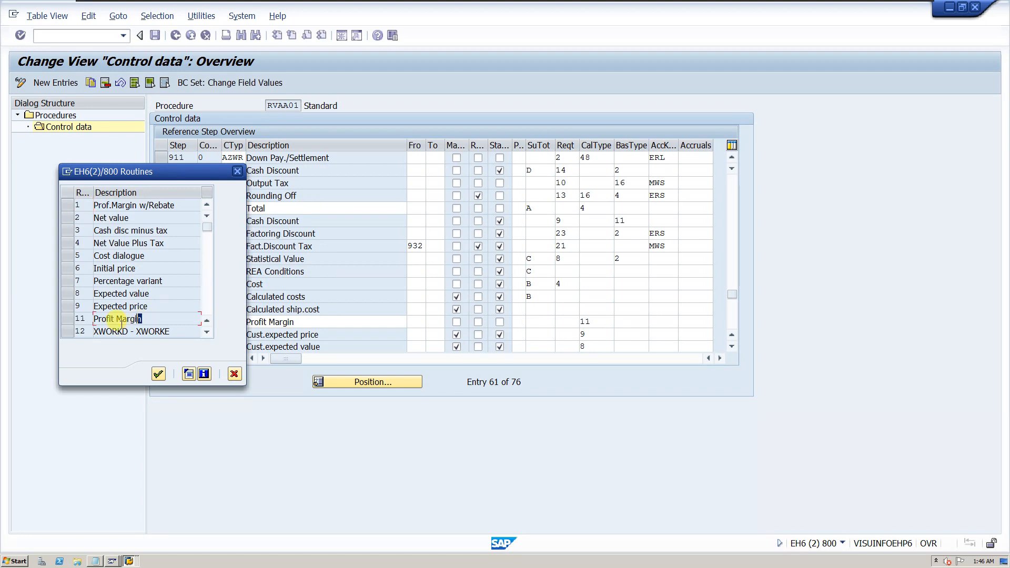
{"action": "left_click_drag", "start_coordinate": [121, 325], "coordinate": [94, 321]}
{"action": "left_click", "coordinate": [237, 172]}
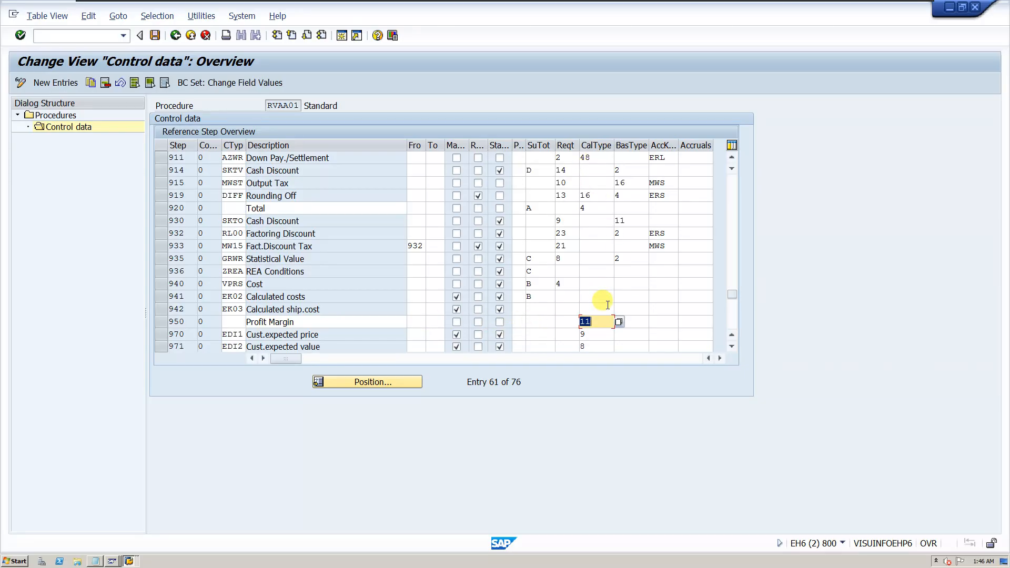
- Highlight the Profit Margin description at step 950 and review the rebate, tax and total rows above it
{"action": "scroll", "coordinate": [516, 332], "scroll_direction": "down", "scroll_amount": 2}
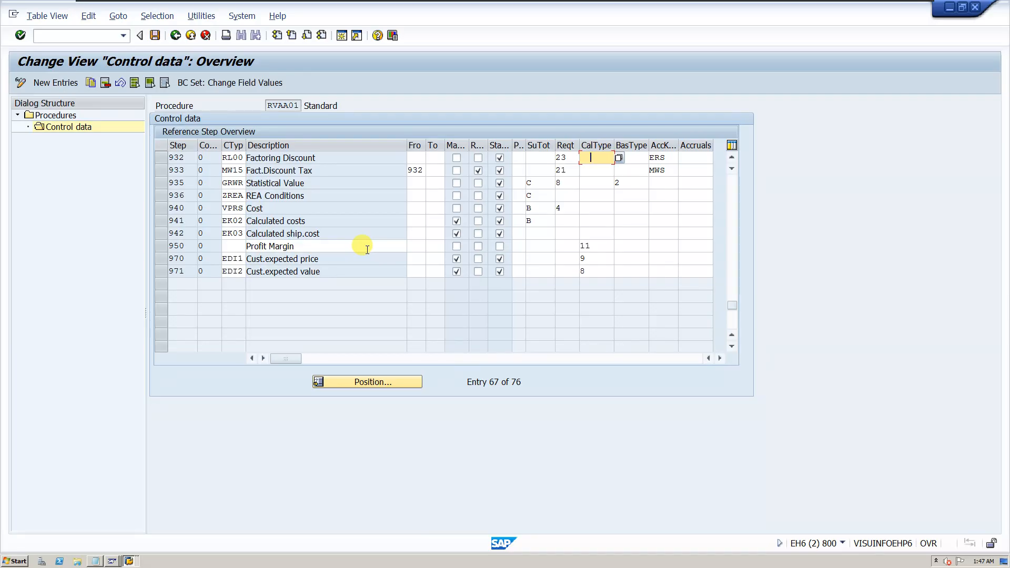
{"action": "left_click_drag", "start_coordinate": [308, 248], "coordinate": [242, 251]}
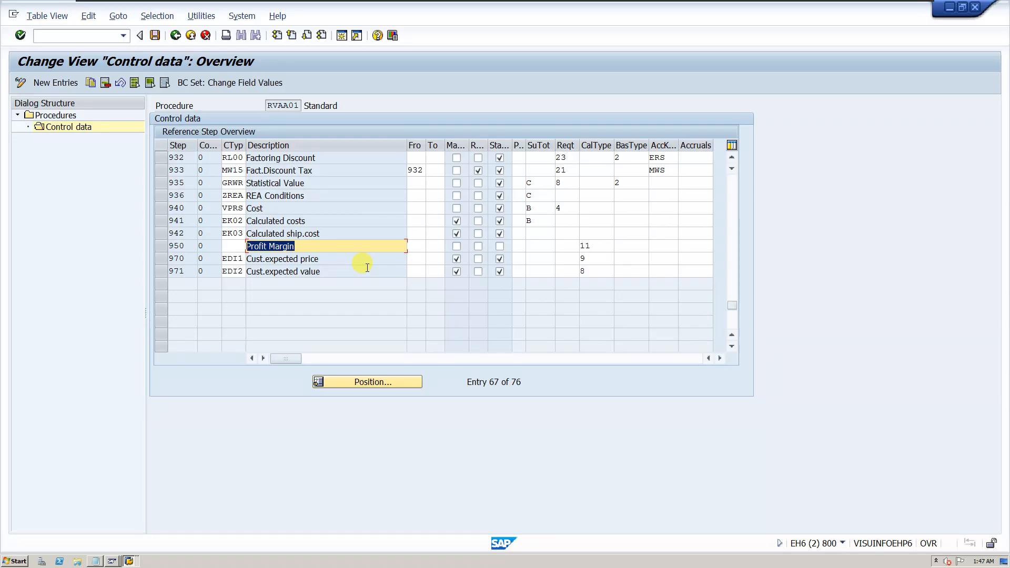
{"action": "scroll", "coordinate": [515, 264], "scroll_direction": "up", "scroll_amount": 4}
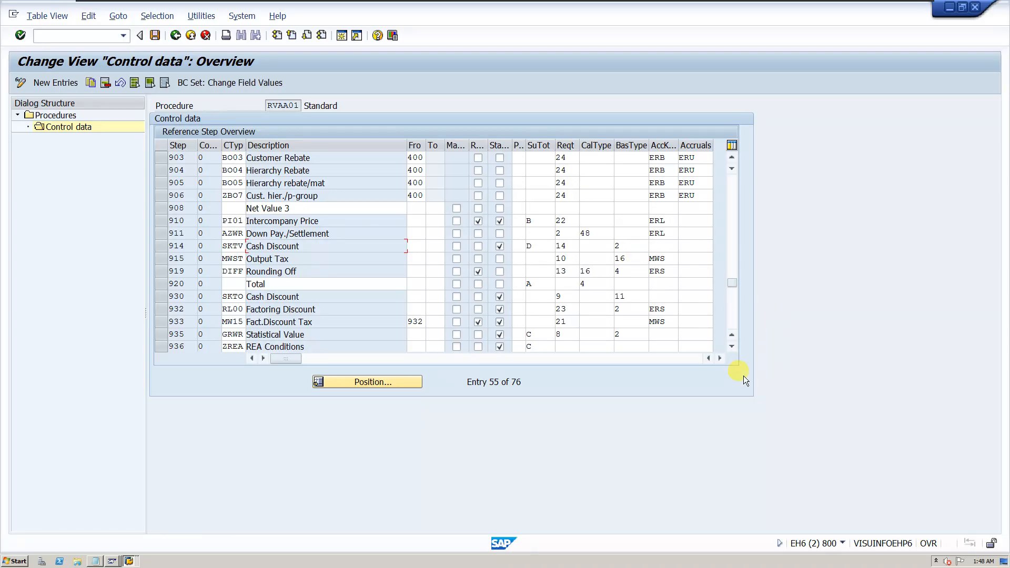
- Switch to the PR00 price condition session, open a new session from it, and run transaction VOFM
{"action": "left_click", "coordinate": [130, 562]}
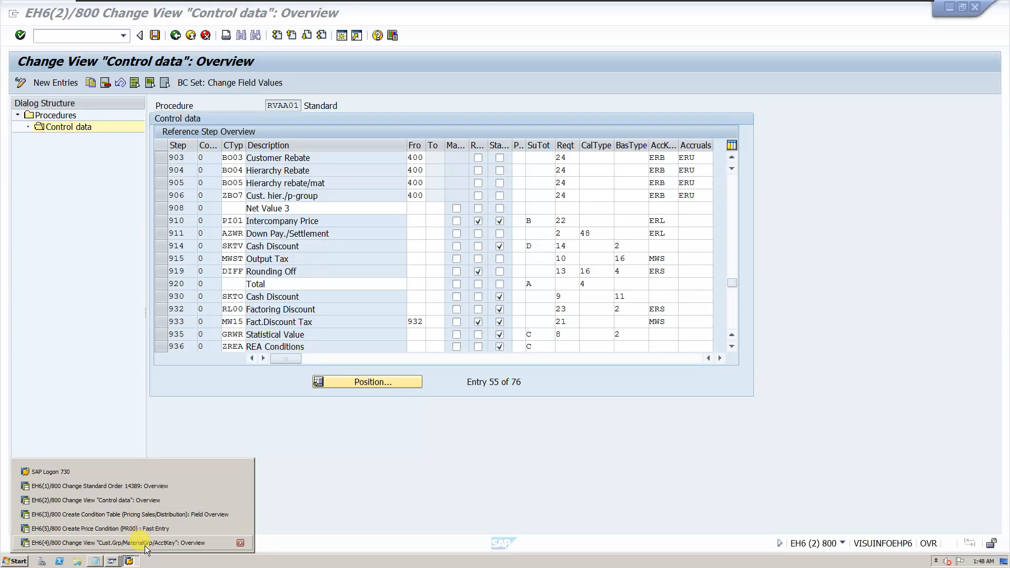
{"action": "left_click", "coordinate": [136, 500]}
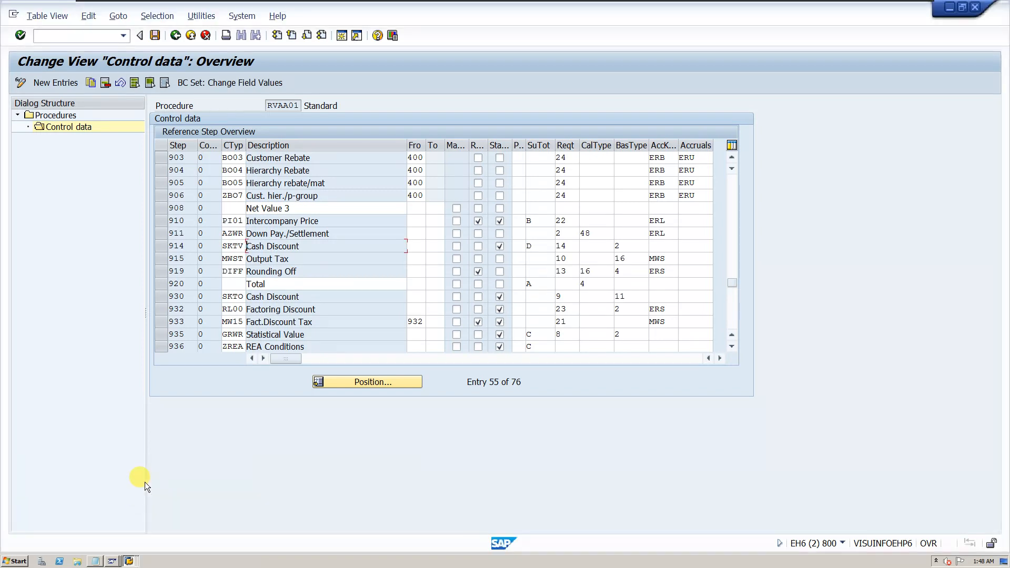
{"action": "left_click", "coordinate": [128, 561]}
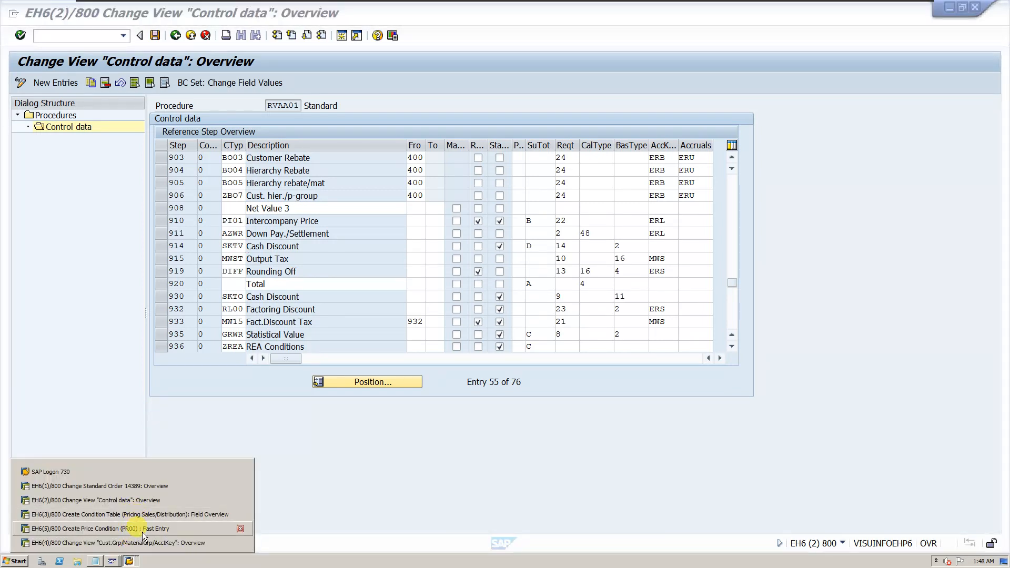
{"action": "left_click", "coordinate": [142, 531]}
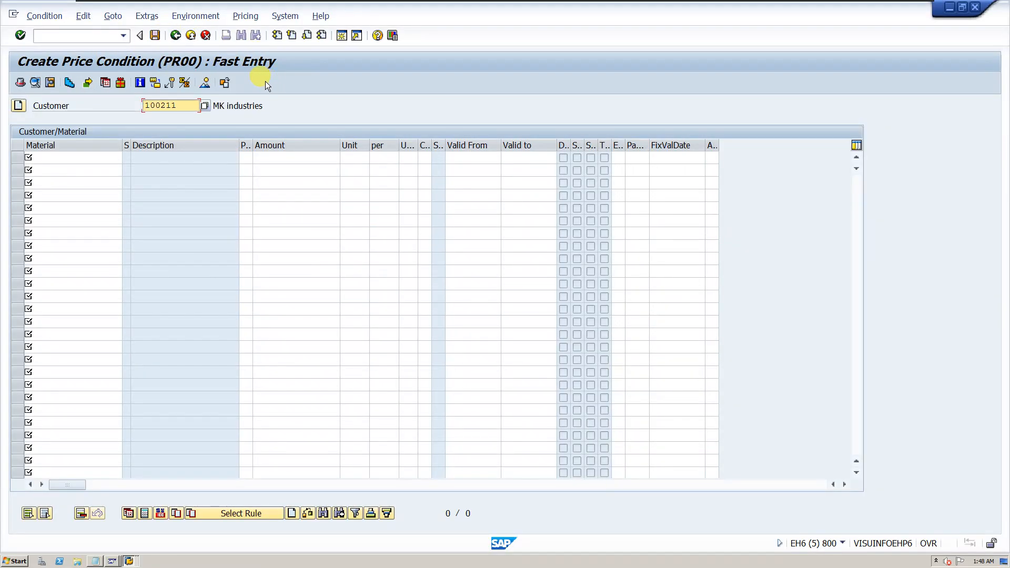
{"action": "left_click", "coordinate": [346, 36]}
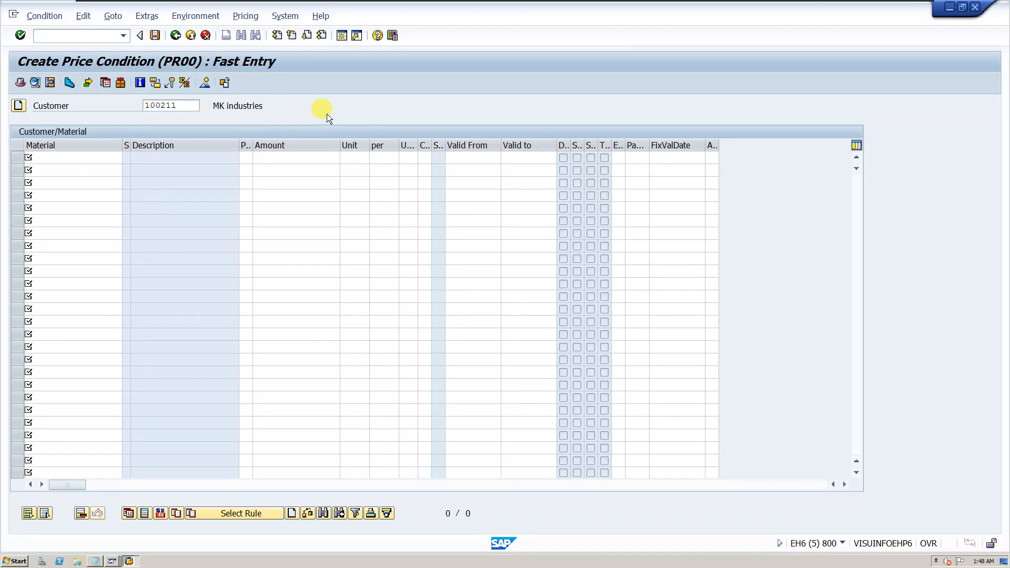
{"action": "left_click", "coordinate": [339, 36]}
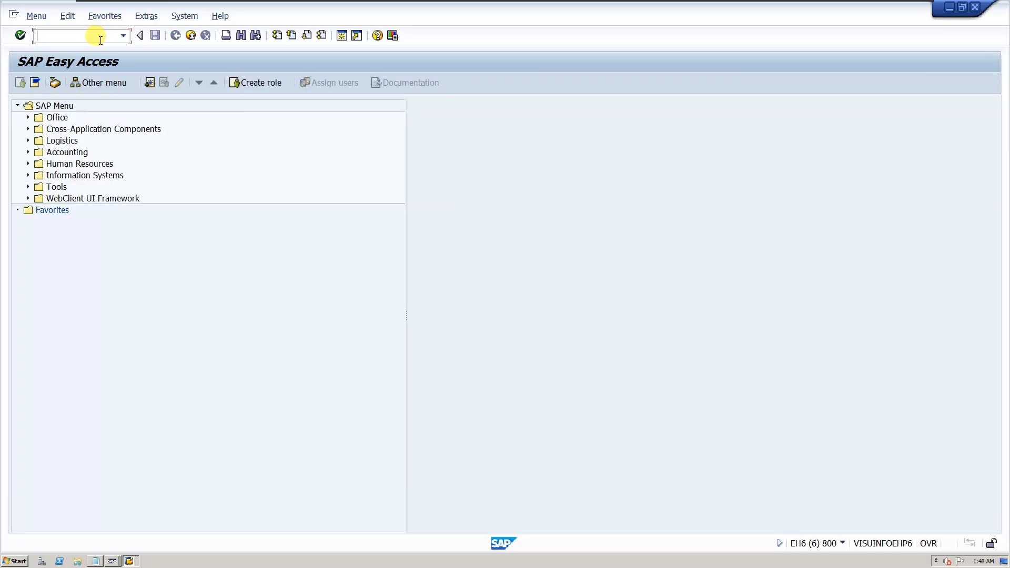
{"action": "type", "text": "vofm"}
{"action": "key", "text": "Return"}
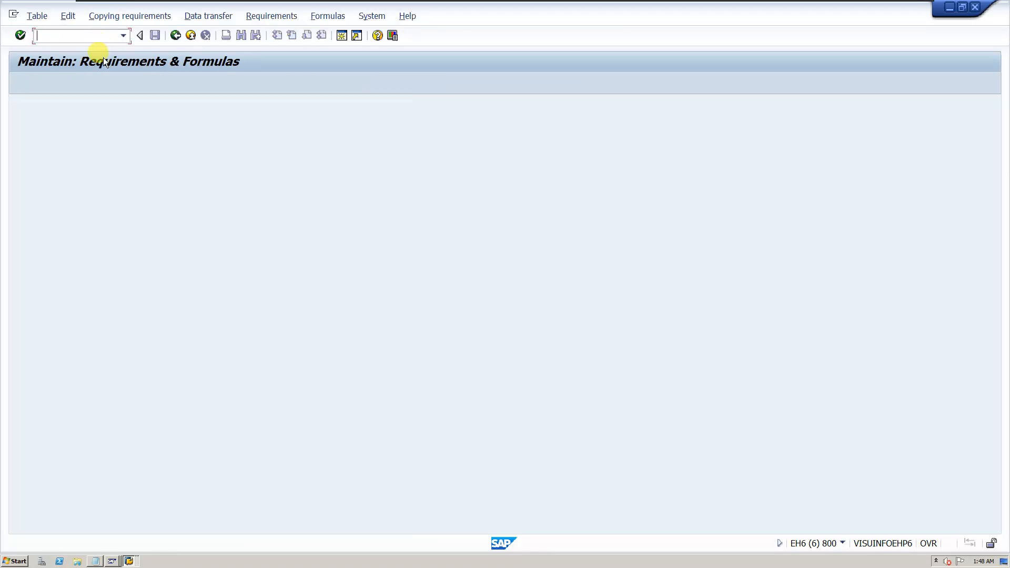
- Display the pricing requirements and look through their routine numbers and descriptions
{"action": "left_click", "coordinate": [267, 16]}
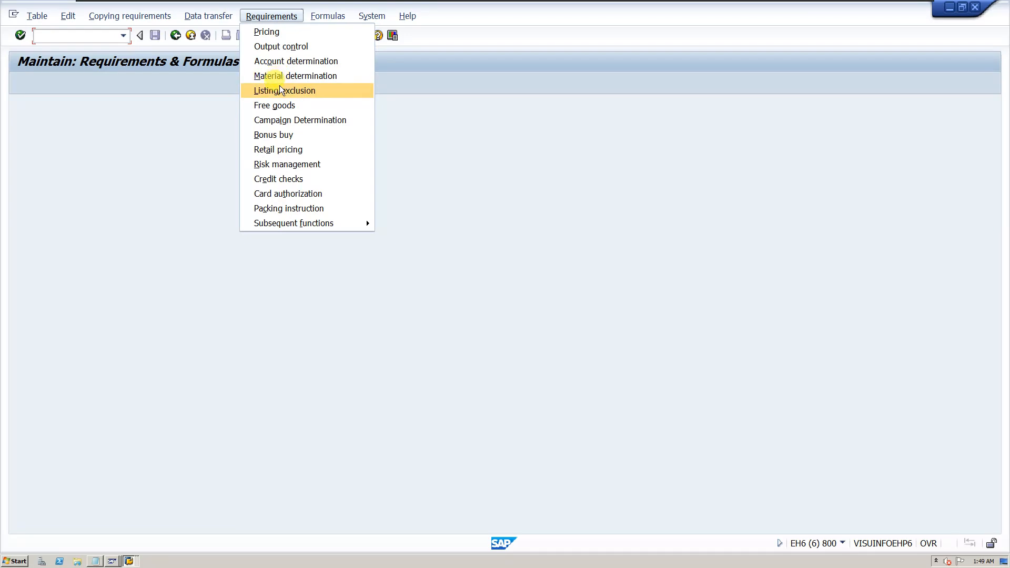
{"action": "left_click", "coordinate": [267, 32]}
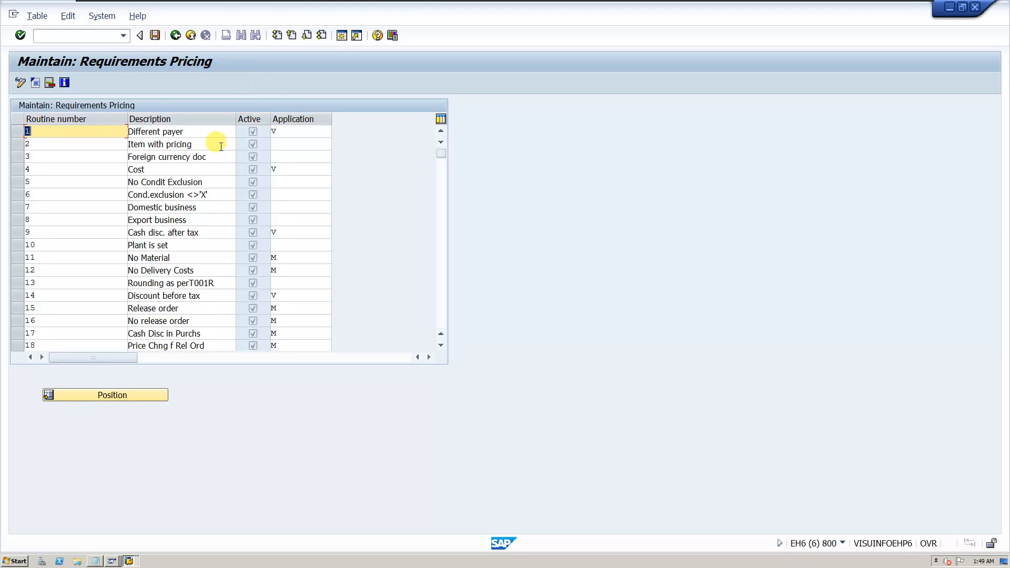
{"action": "scroll", "coordinate": [205, 132], "scroll_direction": "down", "scroll_amount": 20}
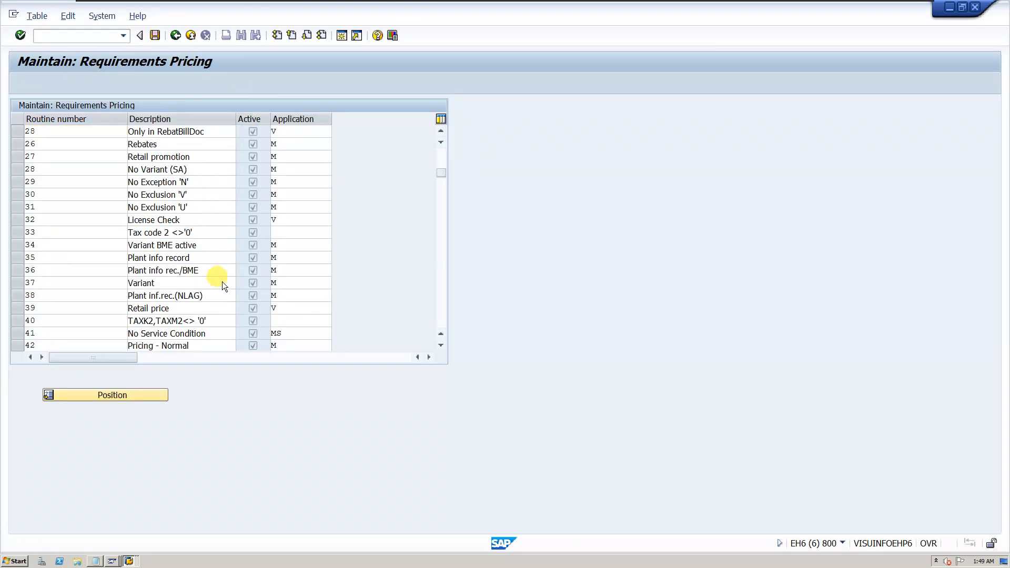
{"action": "scroll", "coordinate": [220, 297], "scroll_direction": "down", "scroll_amount": 5}
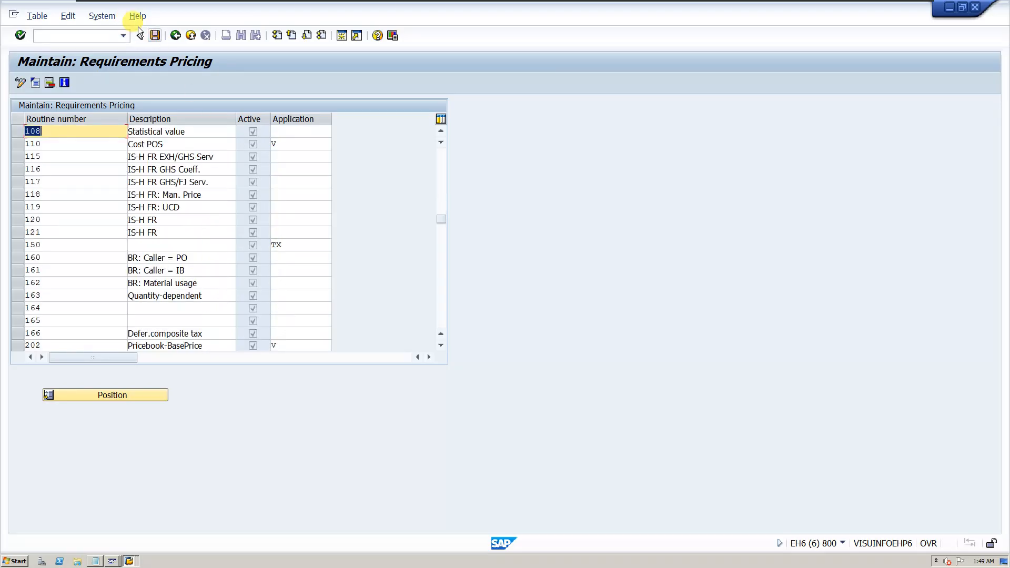
- Display the output control requirements, look through their routines, and return to the Requirements & Formulas overview
{"action": "left_click", "coordinate": [280, 17]}
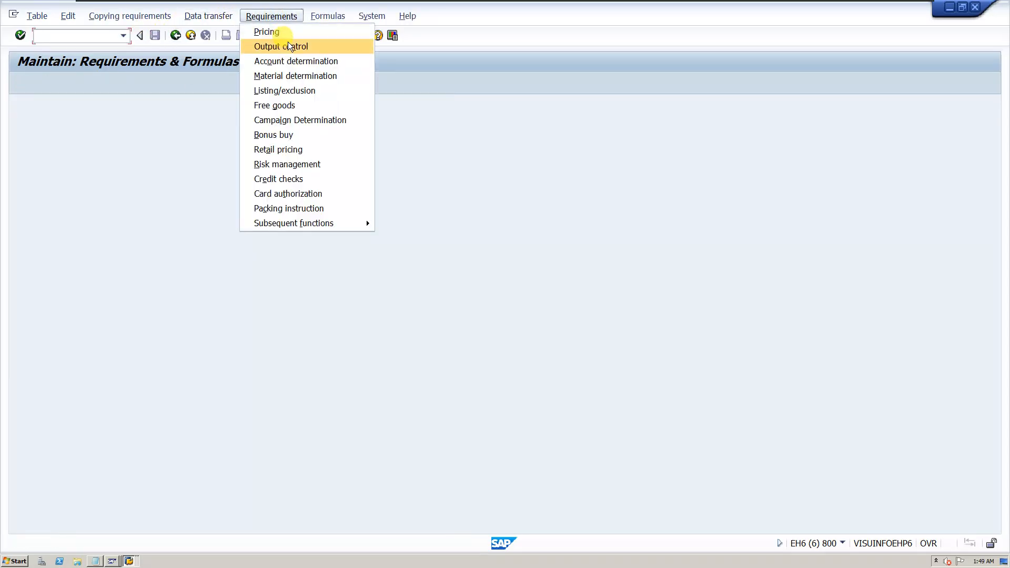
{"action": "left_click", "coordinate": [285, 48]}
{"action": "scroll", "coordinate": [140, 259], "scroll_direction": "down", "scroll_amount": 10}
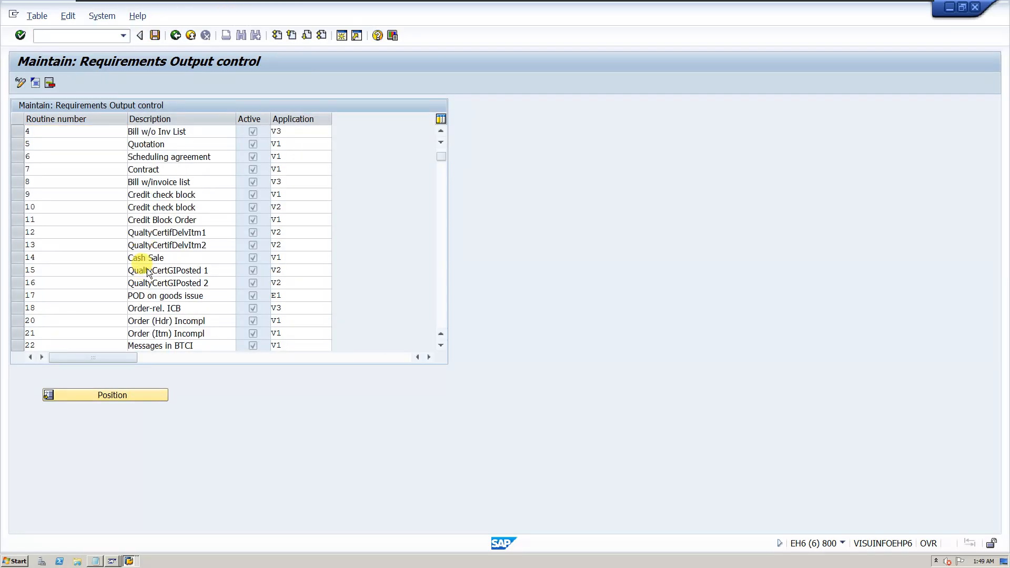
{"action": "left_click", "coordinate": [175, 35]}
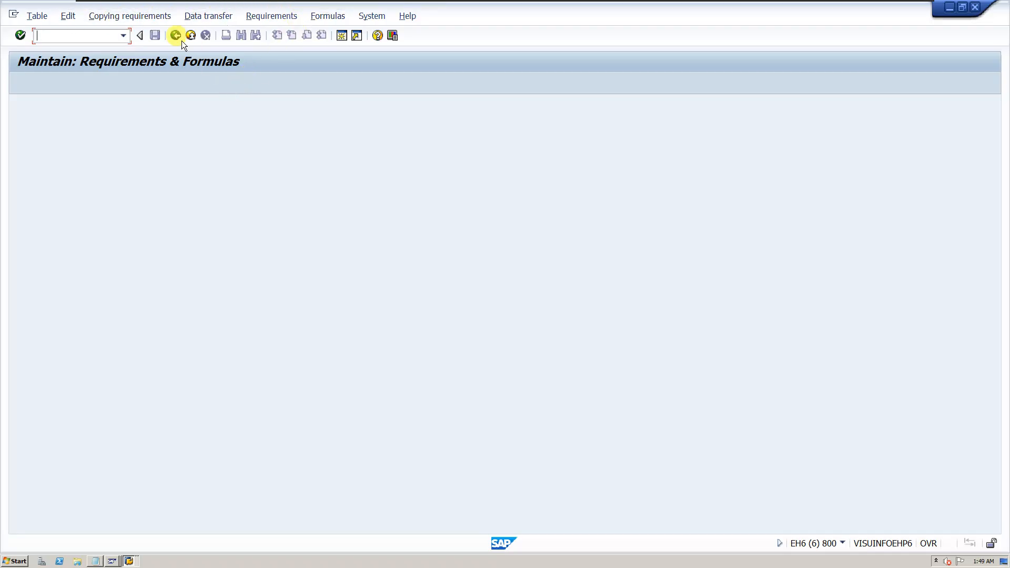
- Display the pricing requirements again and look through the routines numbered in the 30s and 40s
{"action": "left_click", "coordinate": [266, 16]}
{"action": "left_click", "coordinate": [263, 30]}
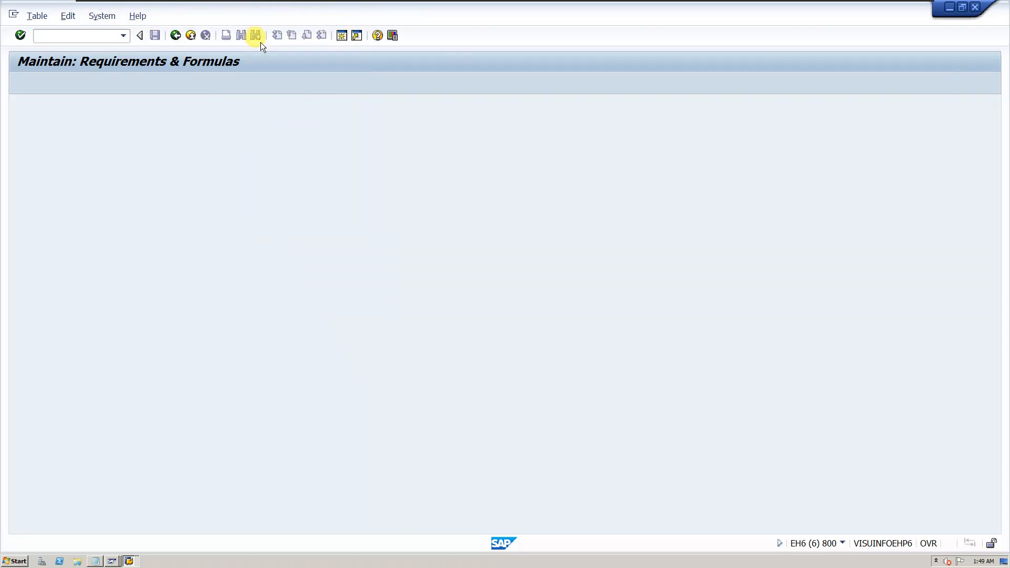
{"action": "scroll", "coordinate": [147, 221], "scroll_direction": "down", "scroll_amount": 16}
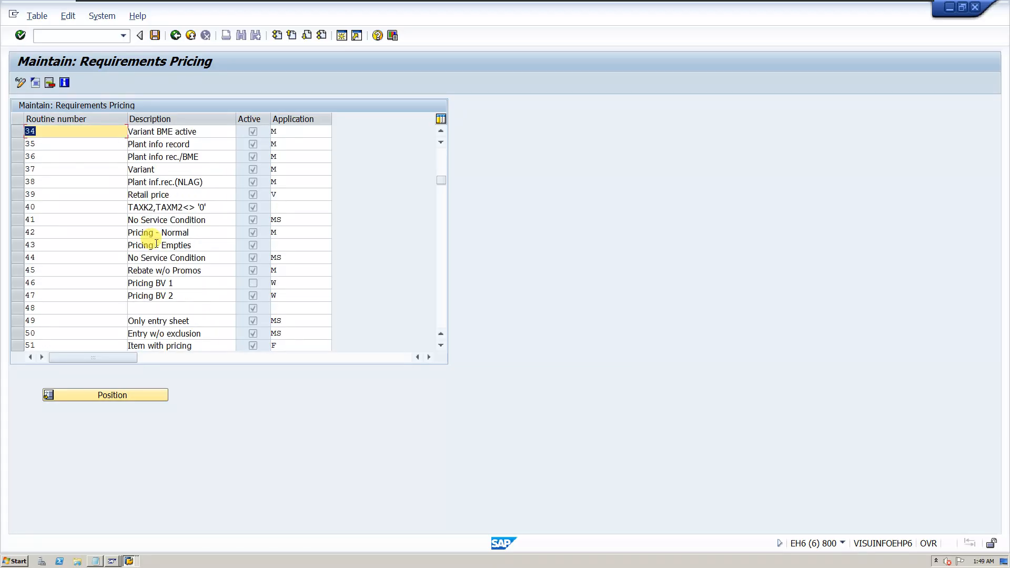
- Look through the pricing requirement routines and the other open sessions for account determination, price condition and condition table
{"action": "scroll", "coordinate": [156, 243], "scroll_direction": "down", "scroll_amount": 4}
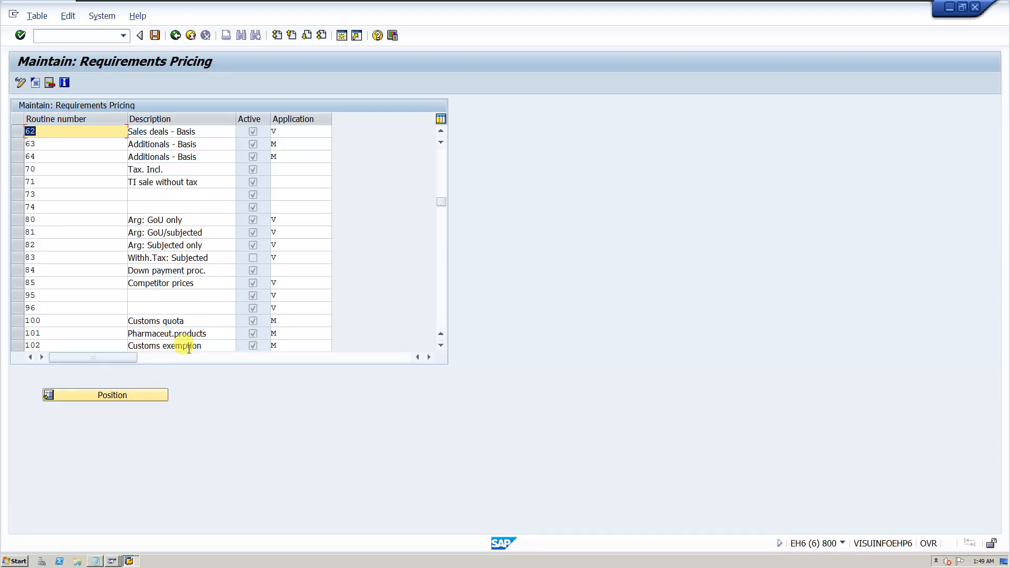
{"action": "left_click", "coordinate": [129, 561]}
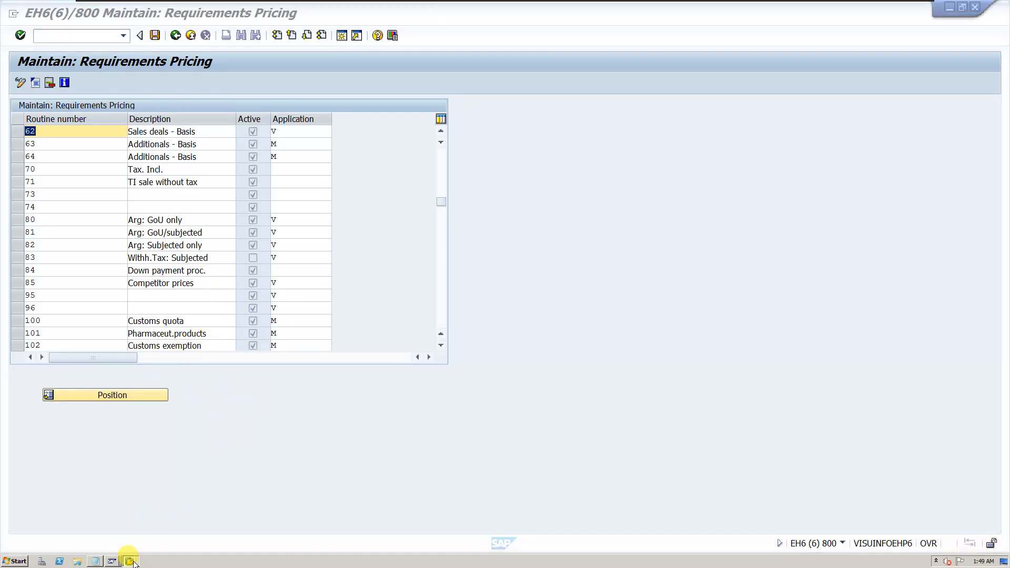
{"action": "left_click", "coordinate": [137, 503]}
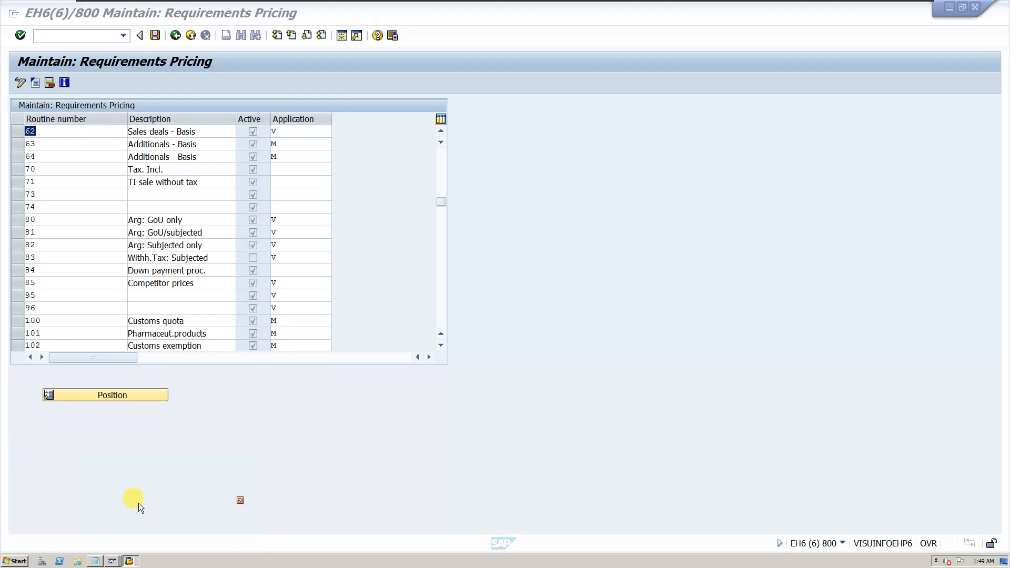
{"action": "left_click", "coordinate": [132, 561]}
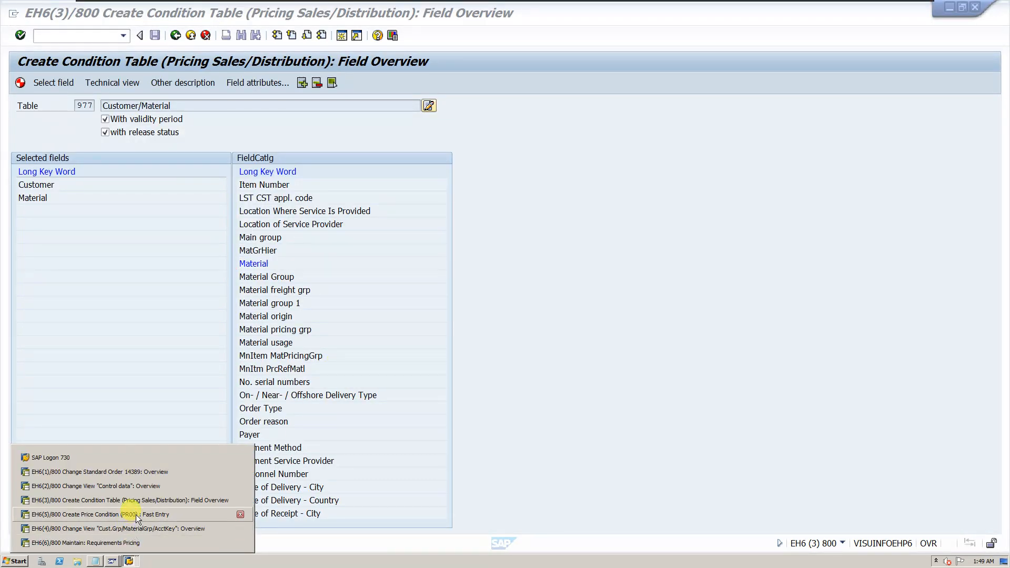
{"action": "left_click", "coordinate": [122, 541]}
{"action": "left_click", "coordinate": [129, 561]}
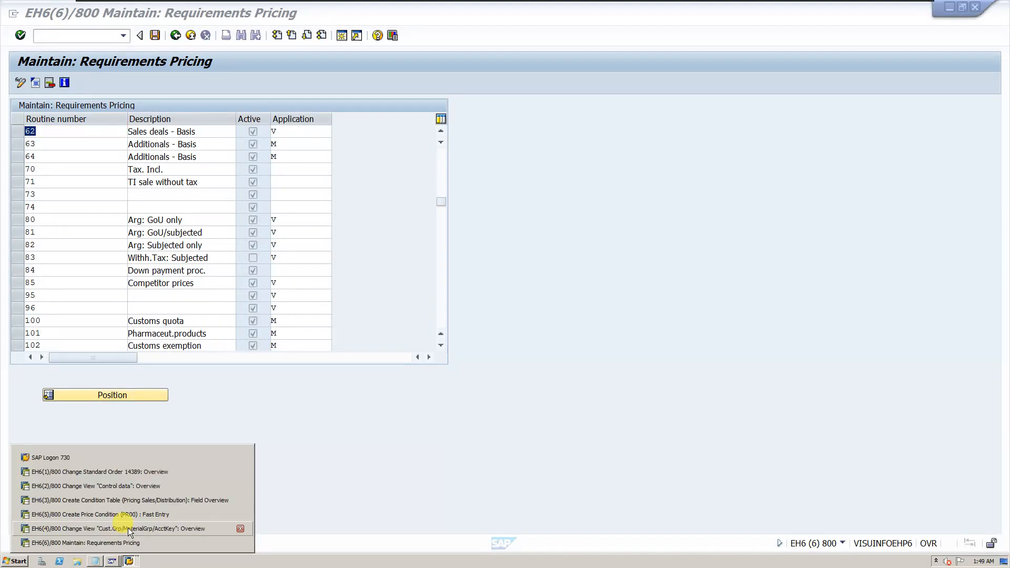
{"action": "left_click", "coordinate": [127, 526]}
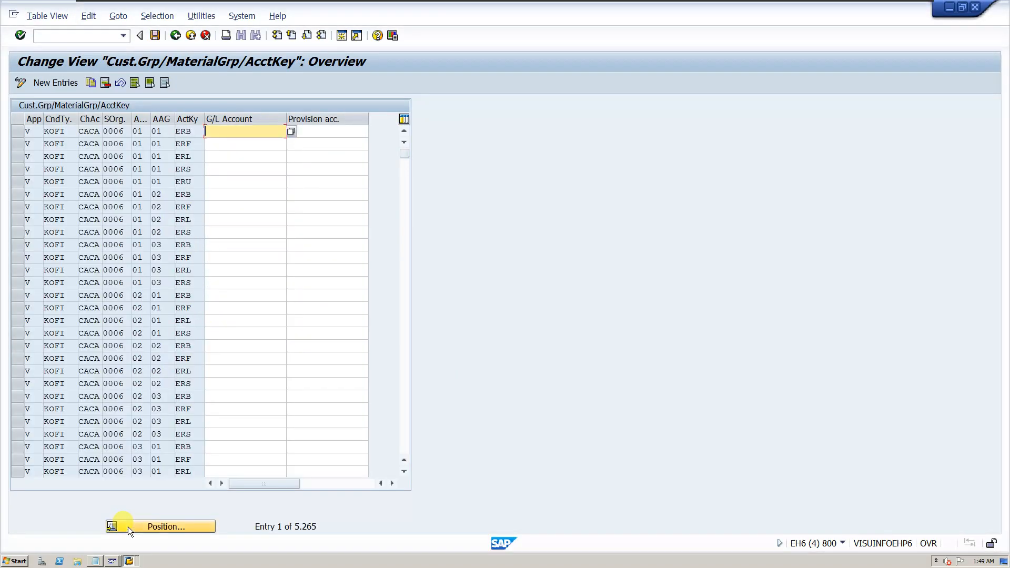
{"action": "left_click", "coordinate": [129, 561]}
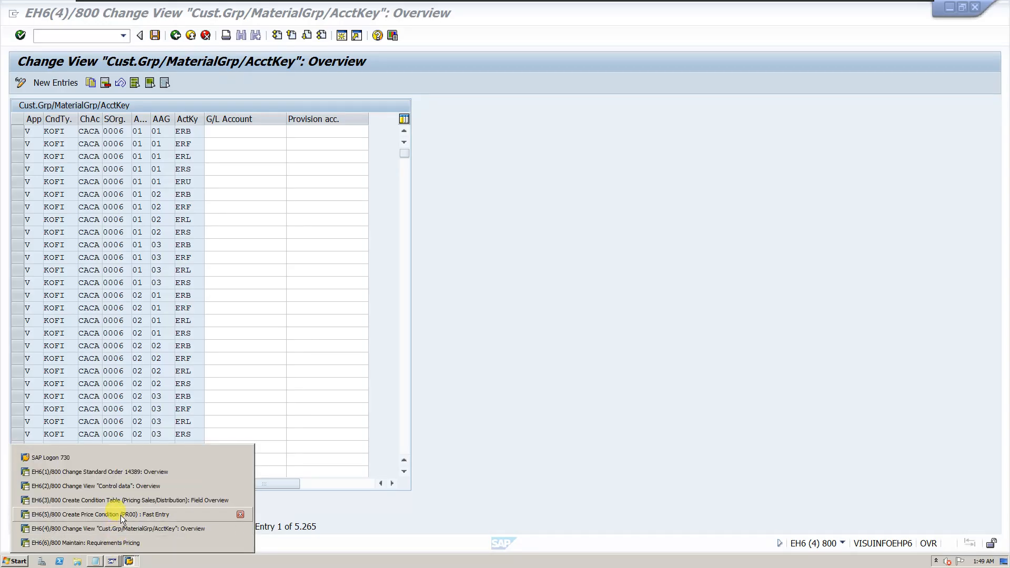
{"action": "left_click", "coordinate": [121, 515]}
{"action": "left_click", "coordinate": [129, 561]}
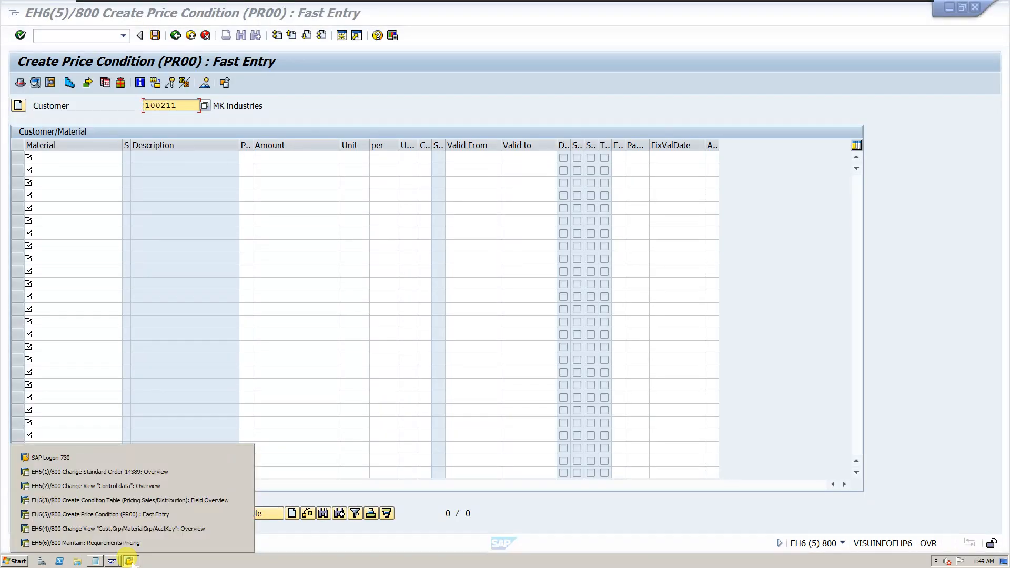
{"action": "left_click", "coordinate": [125, 504]}
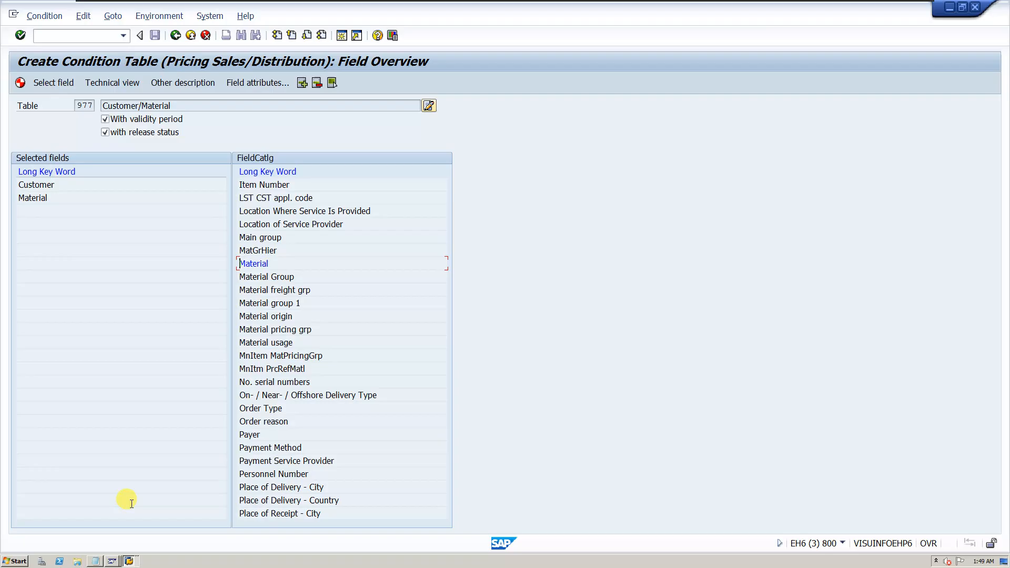
{"action": "left_click", "coordinate": [129, 561]}
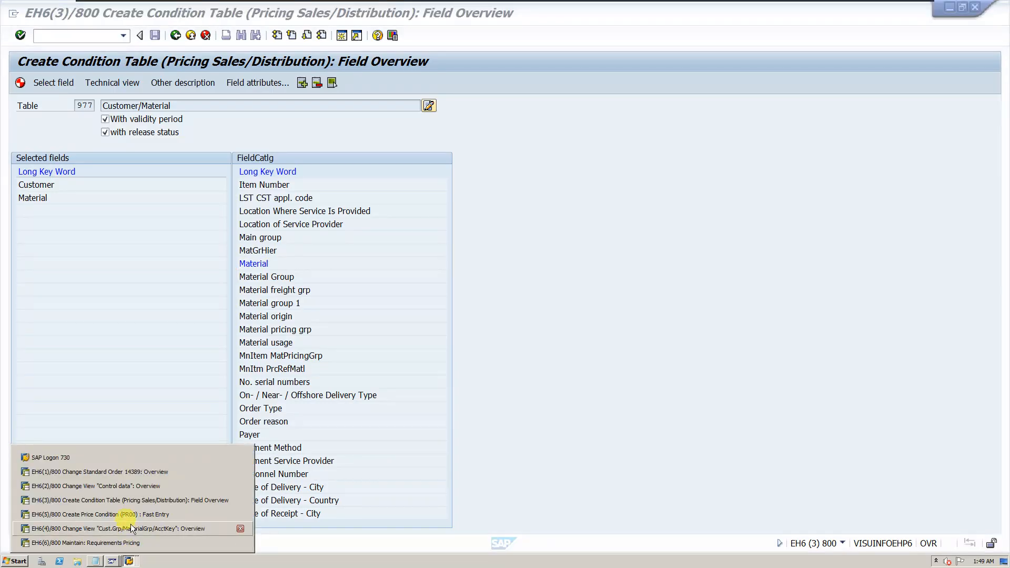
- Bring up the control data of procedure RVAA01 and examine the Cash Discount base type and the Output Tax account key
{"action": "left_click", "coordinate": [138, 485]}
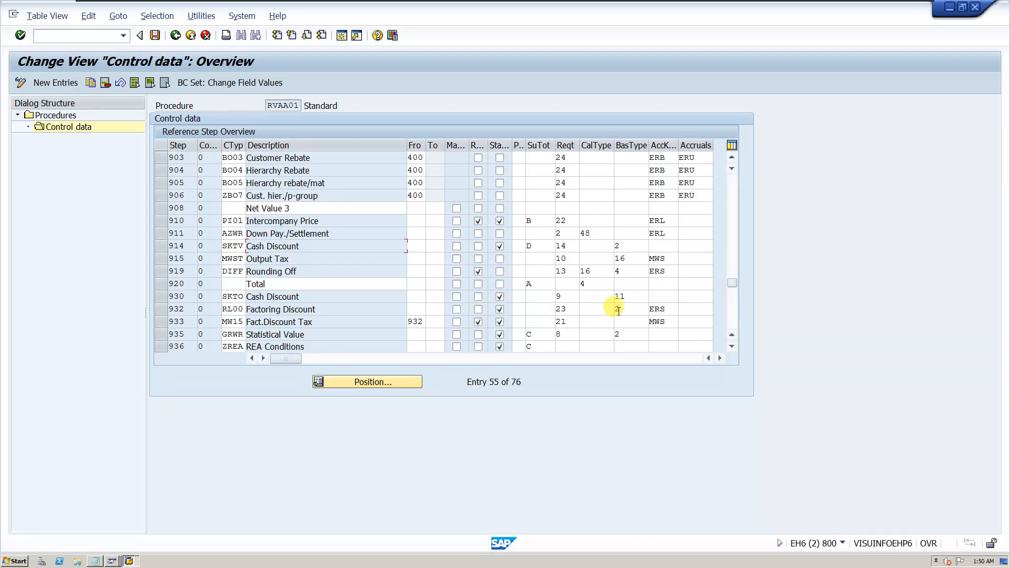
{"action": "left_click", "coordinate": [628, 297]}
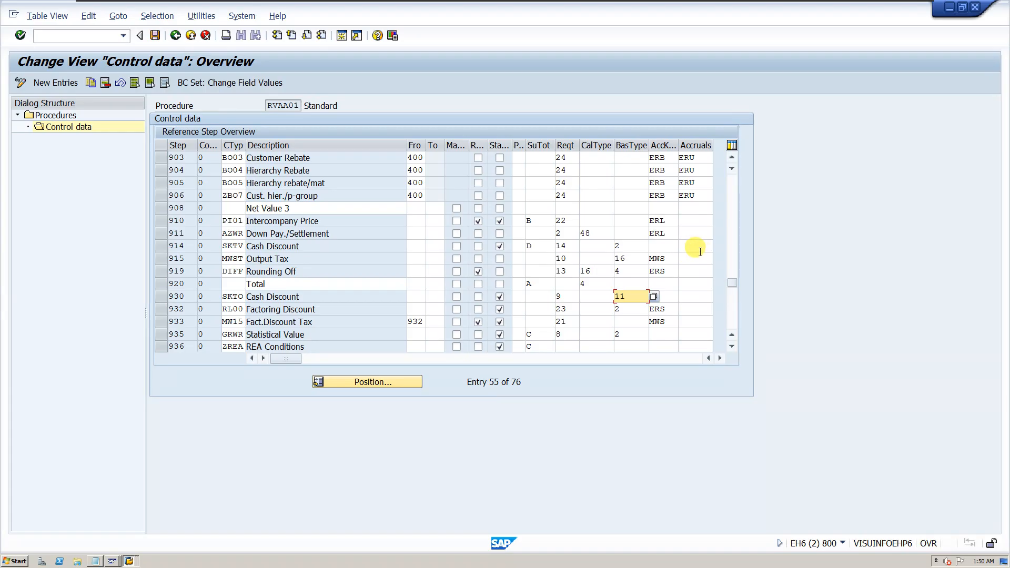
{"action": "left_click_drag", "start_coordinate": [669, 258], "coordinate": [647, 258]}
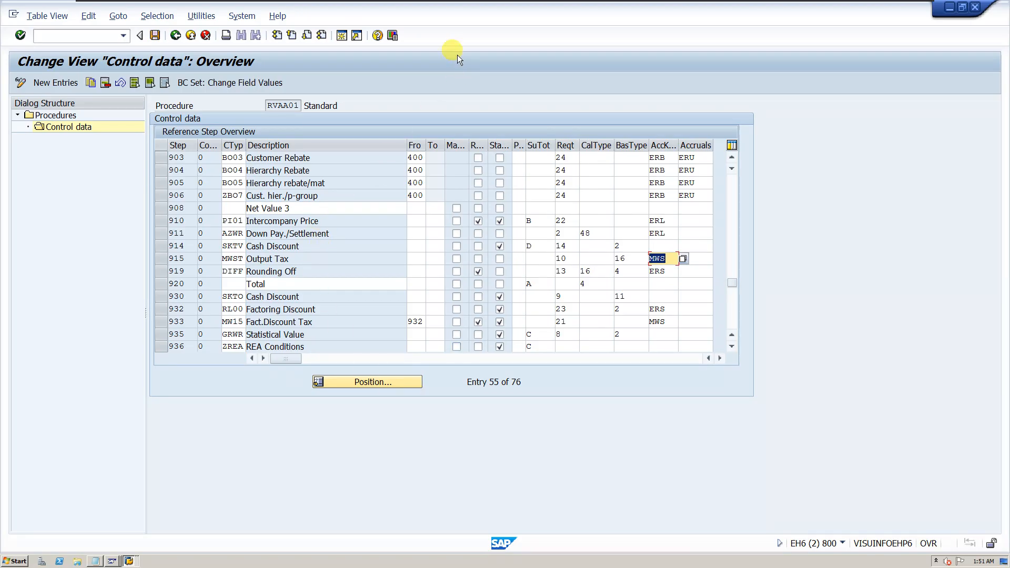
{"action": "mouse_move", "coordinate": [406, 3]}
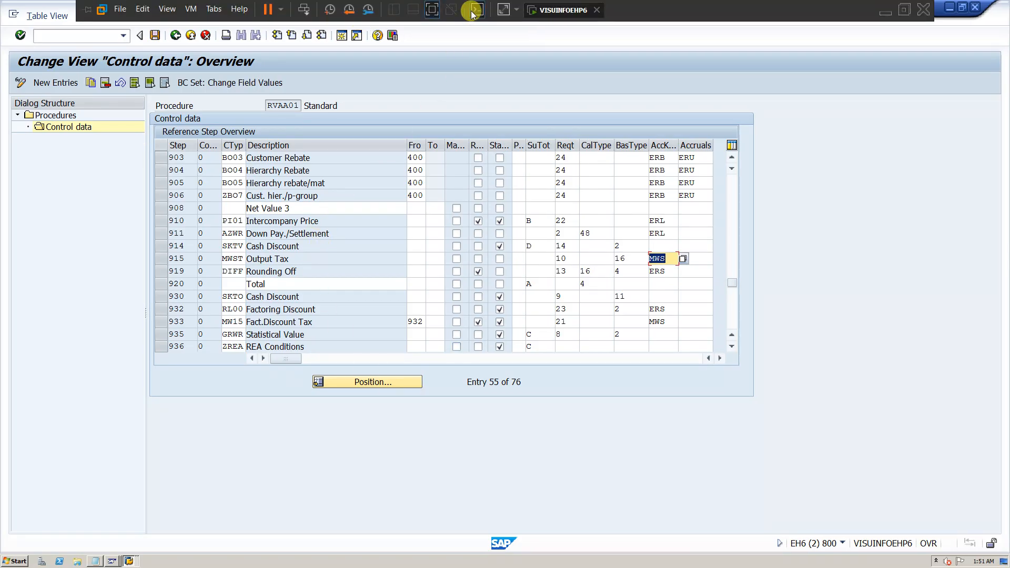
- Browse the Cust.Grp/MaterialGrp/AcctKey account determination table down to entries with G/L accounts assigned
{"action": "left_click", "coordinate": [131, 563]}
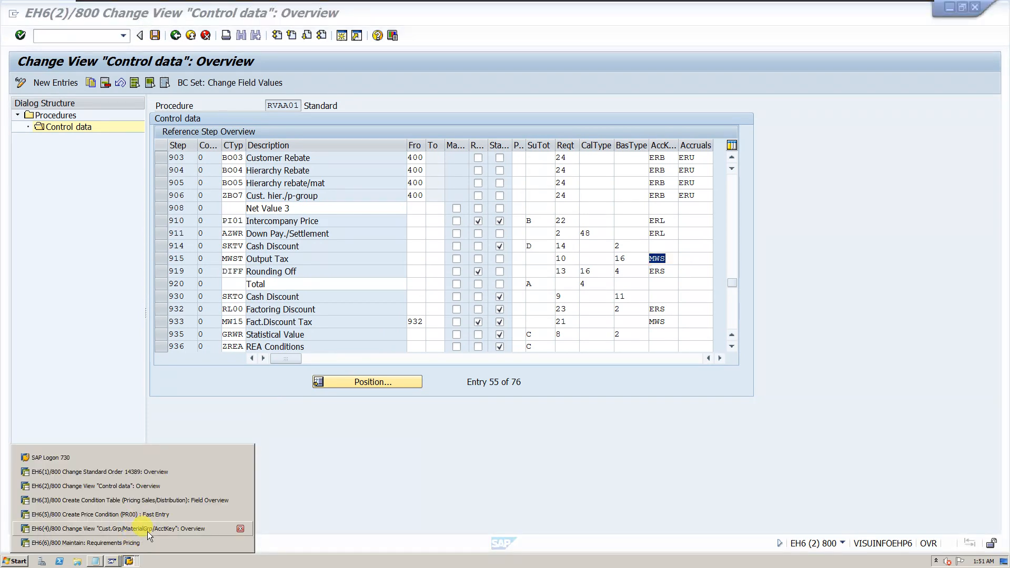
{"action": "left_click", "coordinate": [147, 528]}
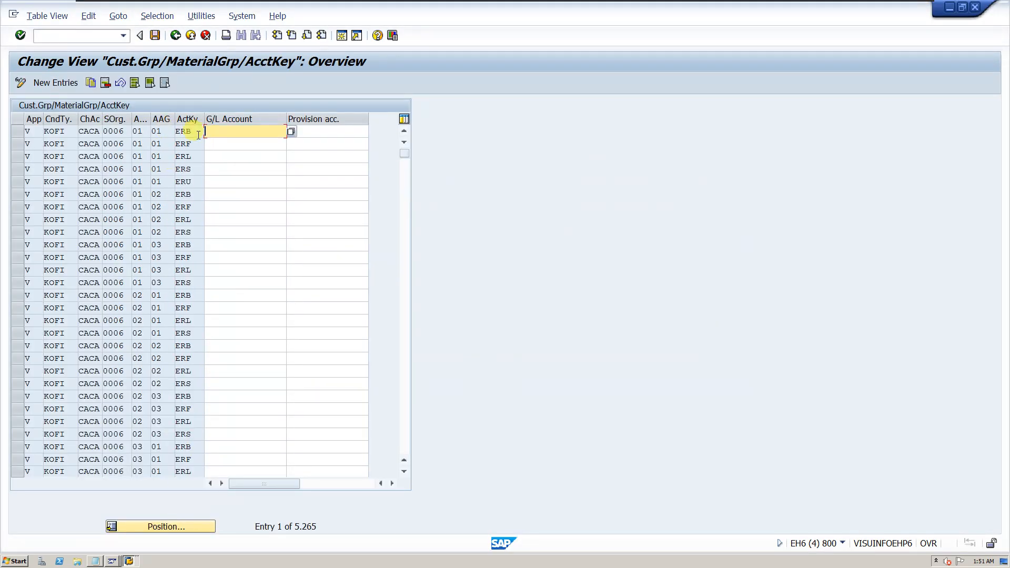
{"action": "scroll", "coordinate": [217, 337], "scroll_direction": "down", "scroll_amount": 6}
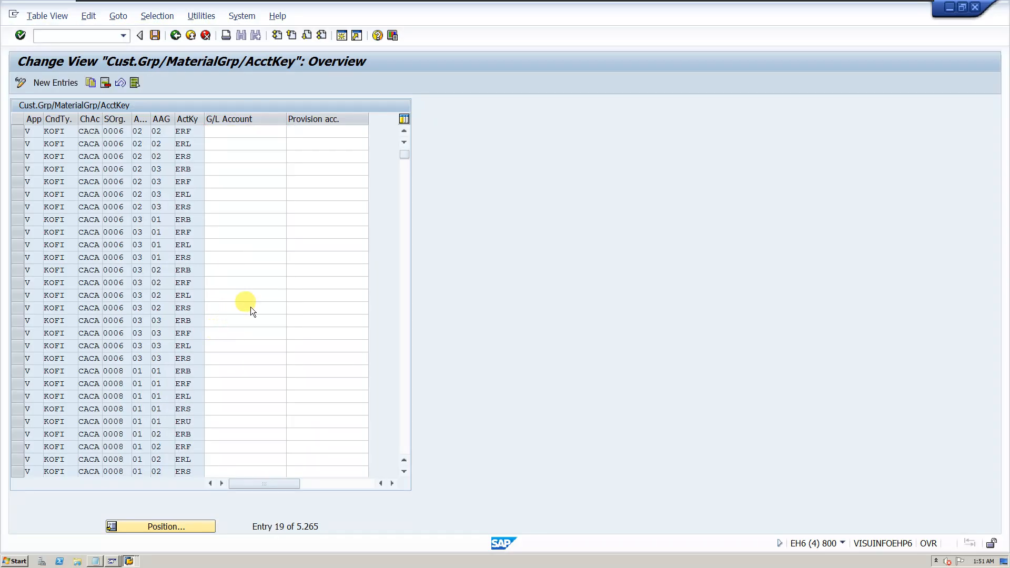
{"action": "scroll", "coordinate": [251, 308], "scroll_direction": "down", "scroll_amount": 3}
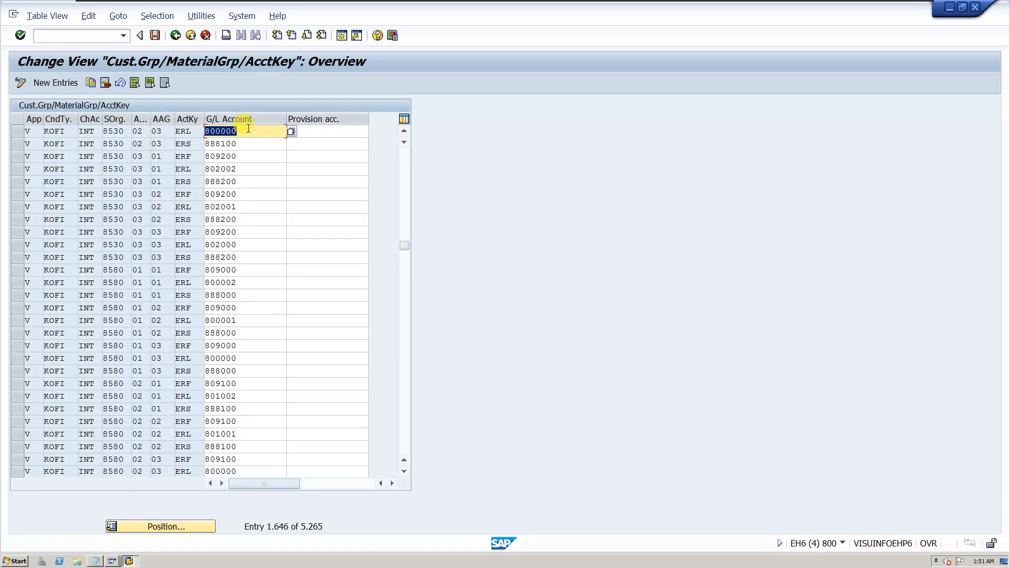
- Examine the application, condition type, account key and G/L account of the ERL entry for sales organization 8530
{"action": "left_click", "coordinate": [31, 133]}
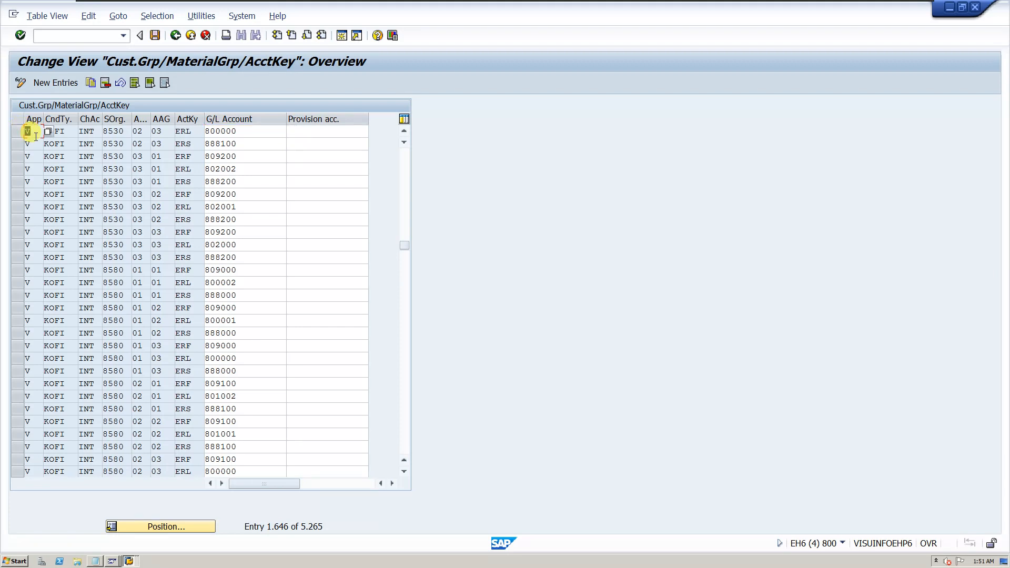
{"action": "left_click_drag", "start_coordinate": [63, 132], "coordinate": [46, 130]}
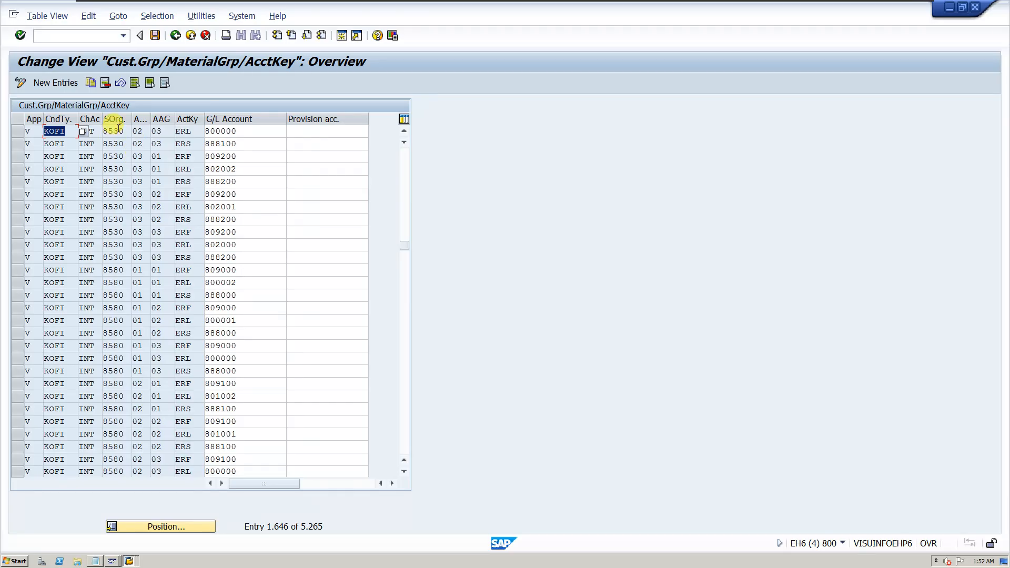
{"action": "left_click", "coordinate": [191, 132]}
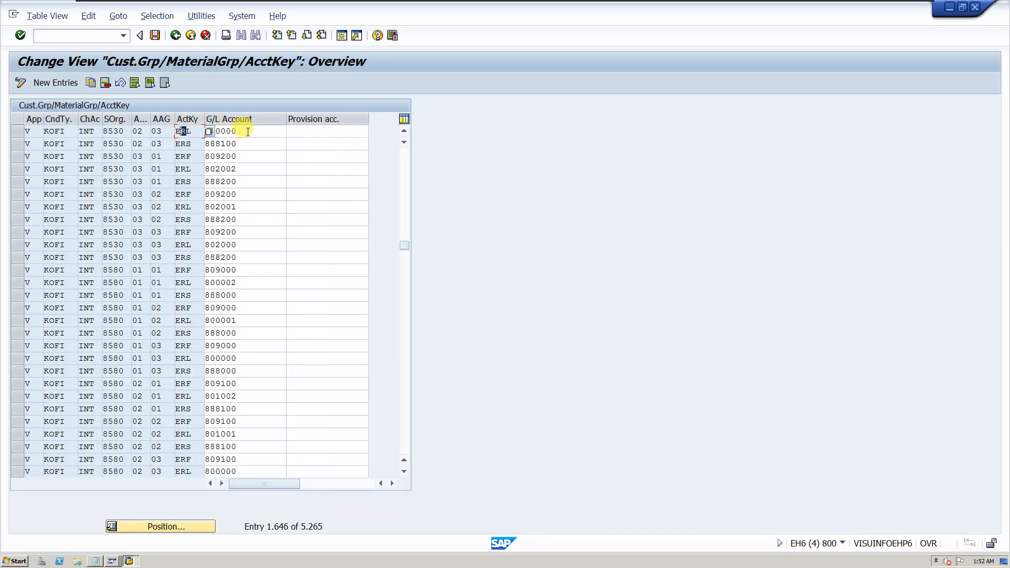
{"action": "left_click_drag", "start_coordinate": [245, 132], "coordinate": [203, 132]}
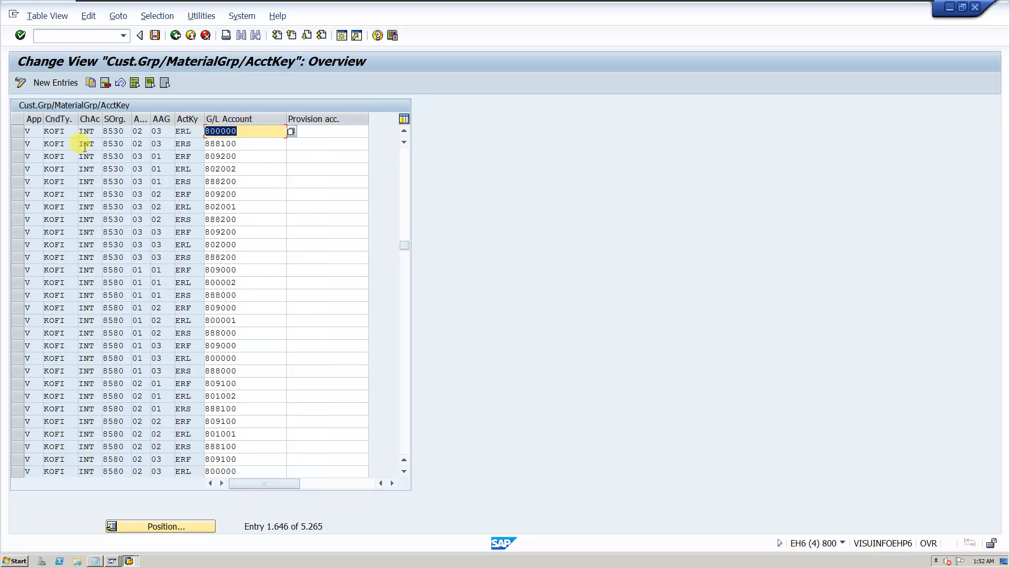
{"action": "left_click", "coordinate": [19, 132]}
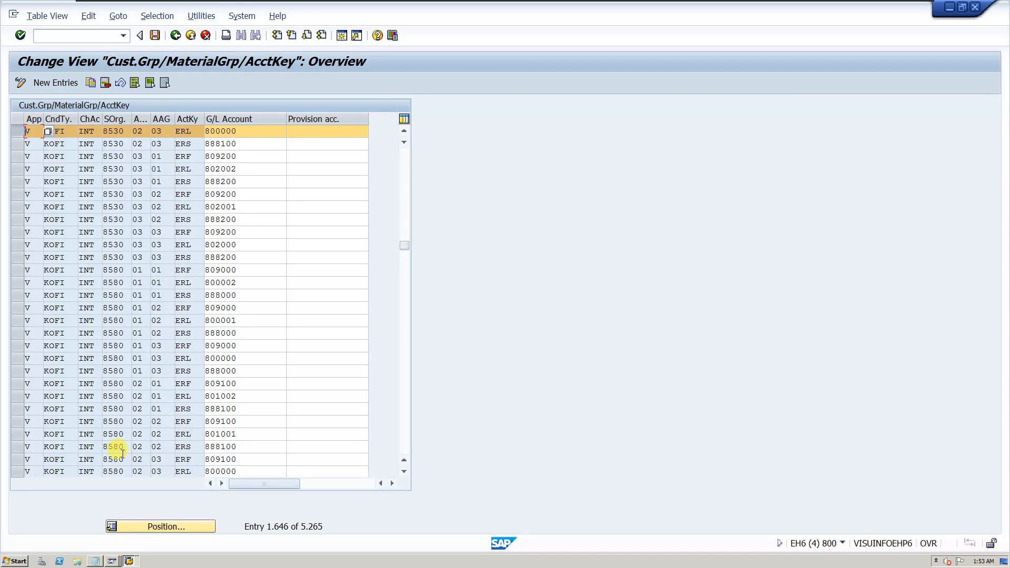
- Return to the RVAA01 control data and review the account key and accruals columns around the discount and tax steps
{"action": "left_click", "coordinate": [128, 561]}
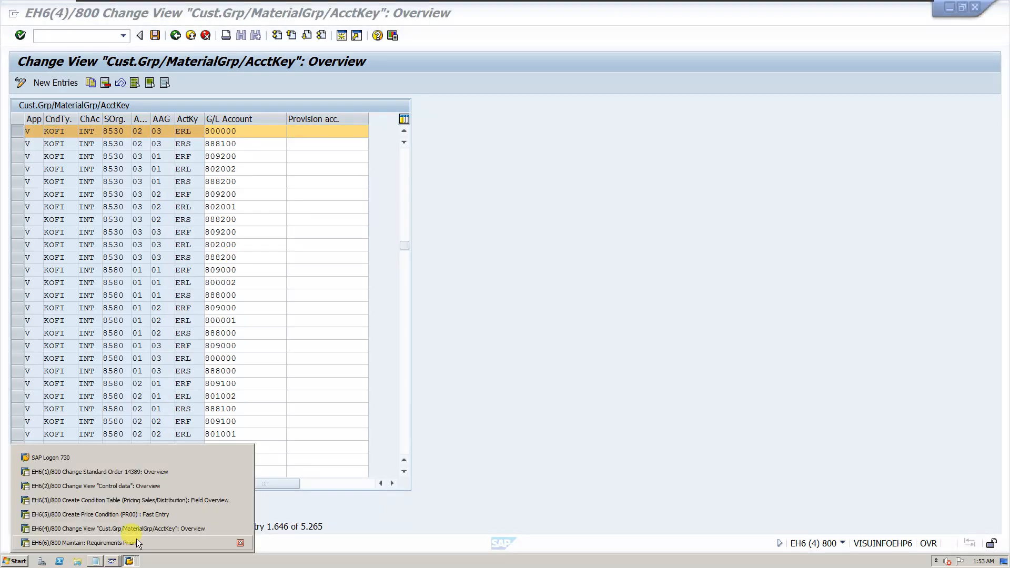
{"action": "left_click", "coordinate": [148, 499]}
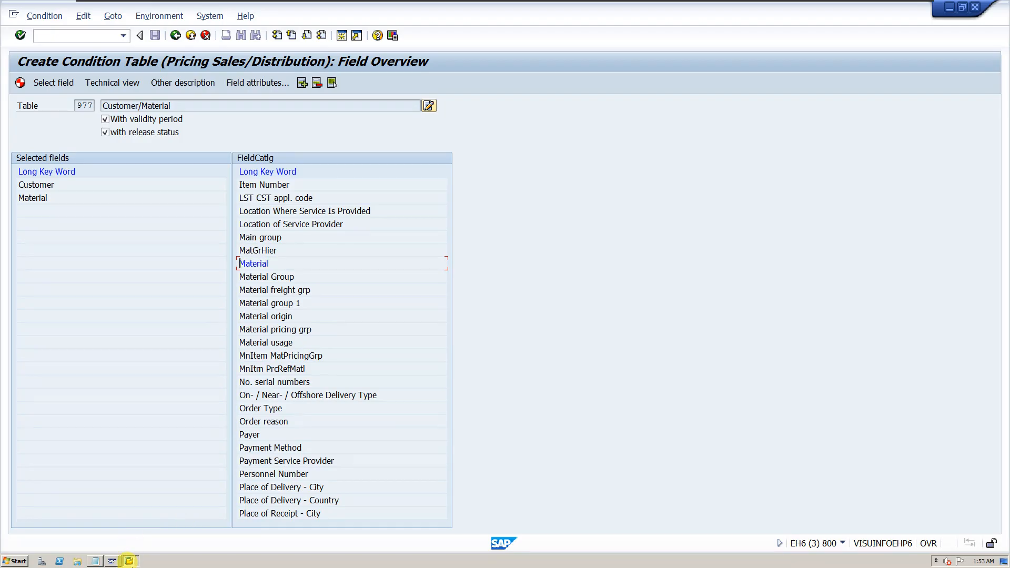
{"action": "left_click", "coordinate": [129, 561]}
{"action": "left_click", "coordinate": [129, 560]}
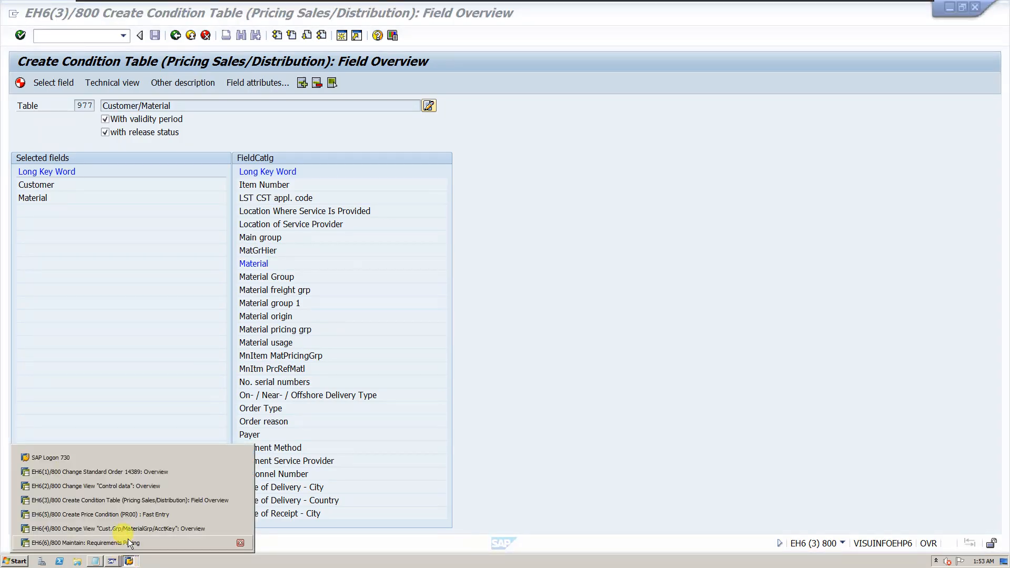
{"action": "left_click", "coordinate": [125, 491]}
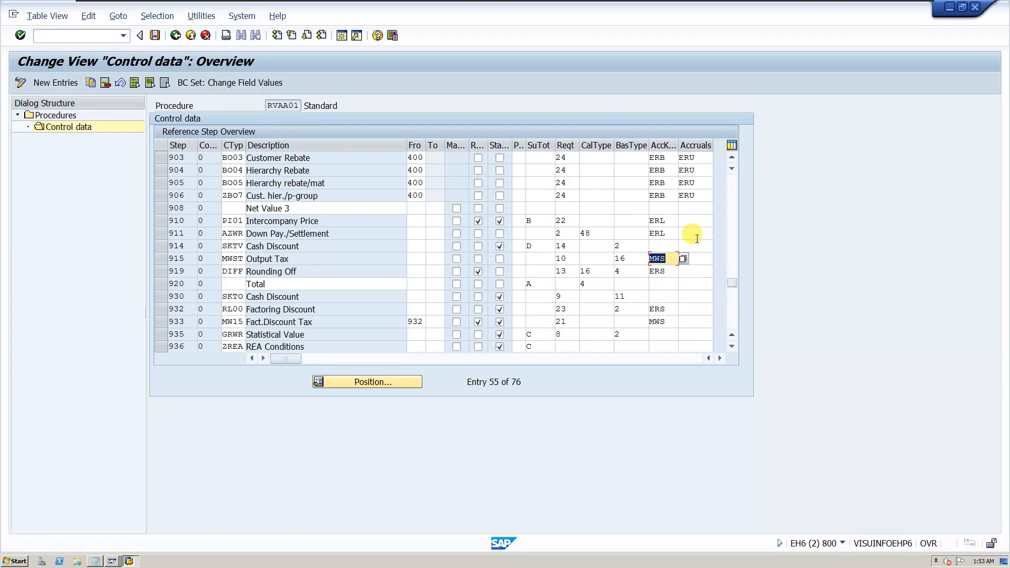
{"action": "scroll", "coordinate": [695, 238], "scroll_direction": "down", "scroll_amount": 3}
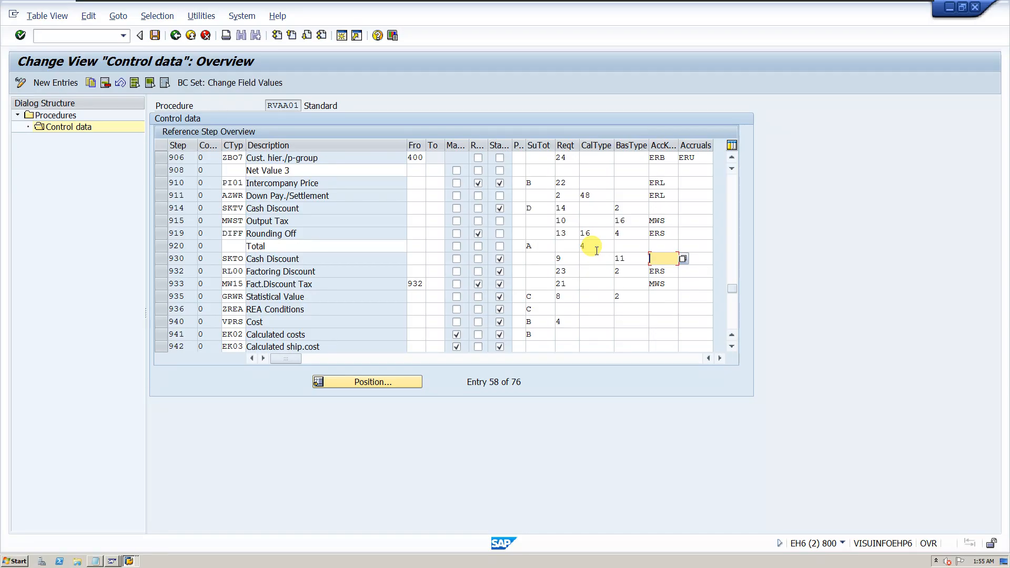
- Return to the Procedures overview and open a blank entry list for new pricing procedures
{"action": "left_click", "coordinate": [65, 86]}
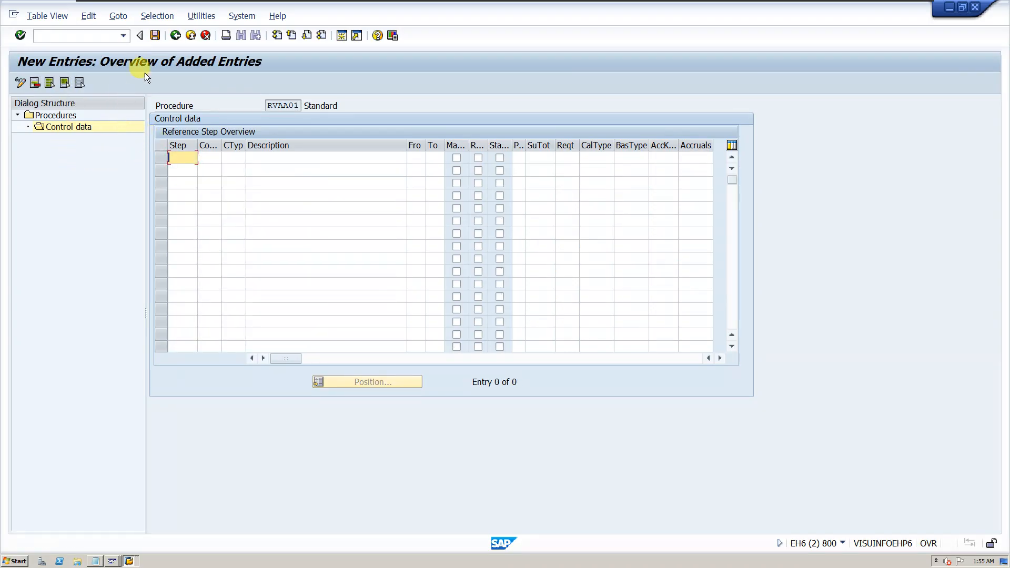
{"action": "left_click", "coordinate": [206, 37]}
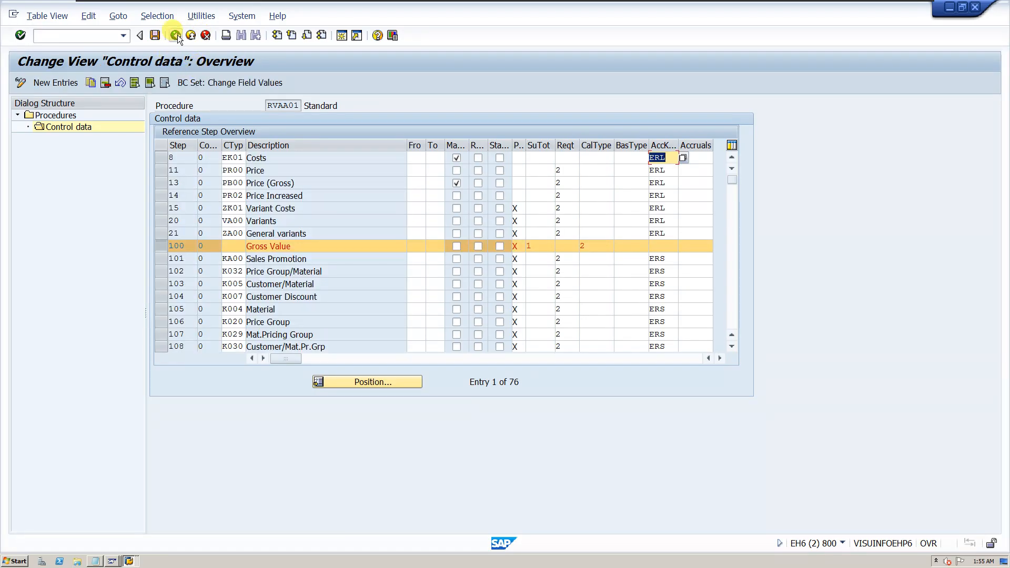
{"action": "left_click", "coordinate": [176, 35]}
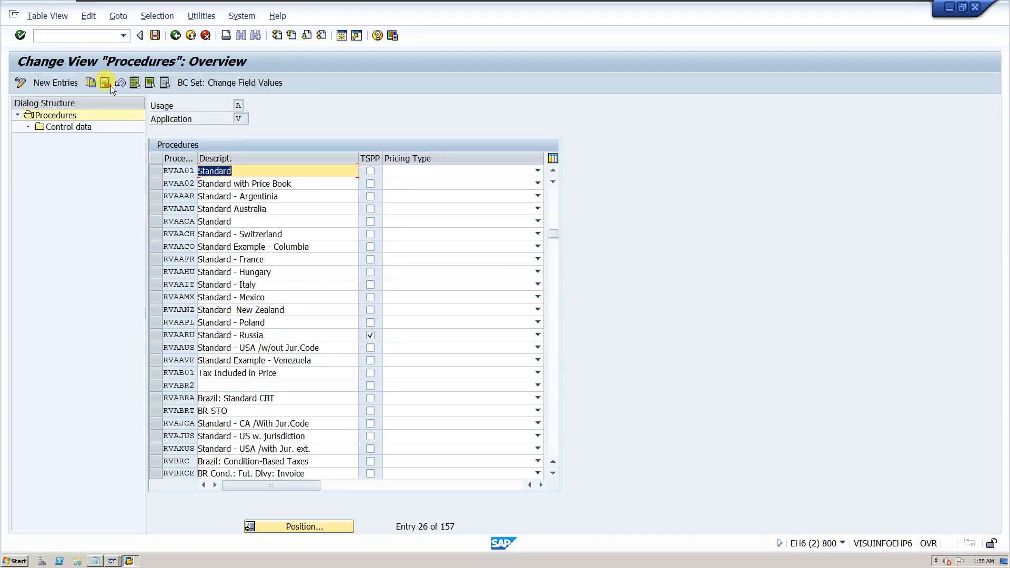
{"action": "left_click", "coordinate": [68, 84]}
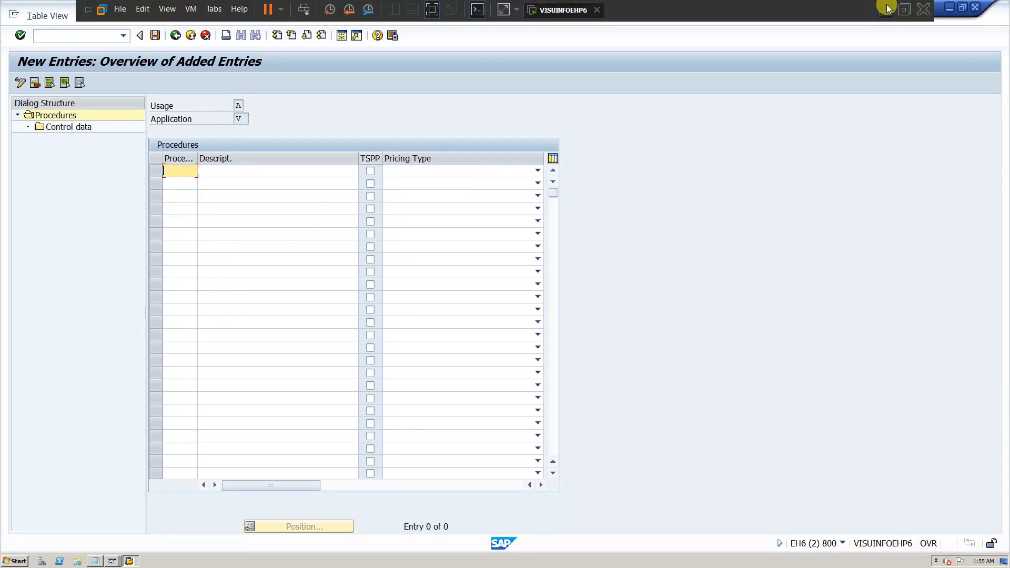
- Switch to the enterprise structure workbook in Excel and select the own pricing procedure code ZNEM01
{"action": "left_click", "coordinate": [886, 7]}
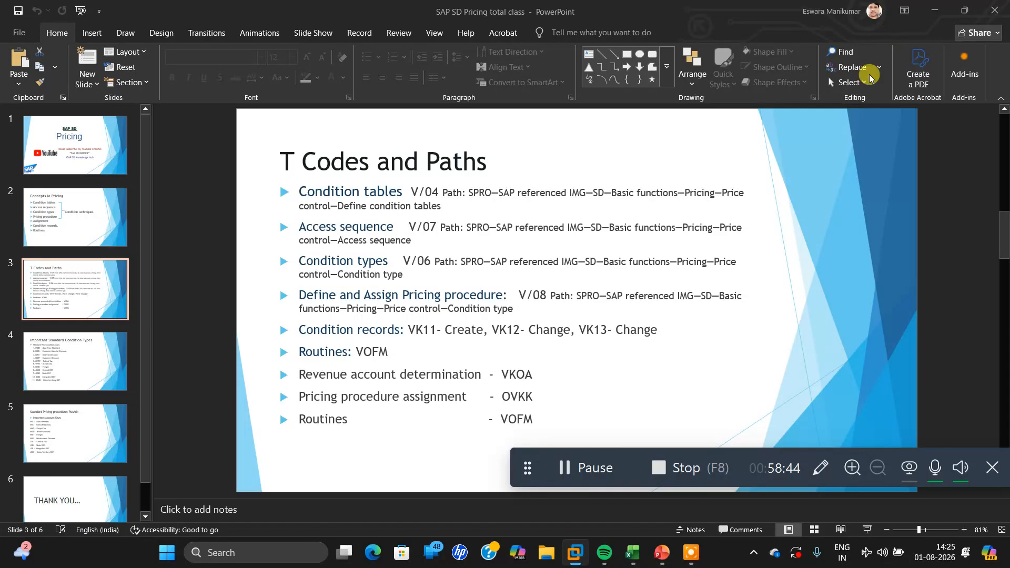
{"action": "left_click", "coordinate": [632, 552]}
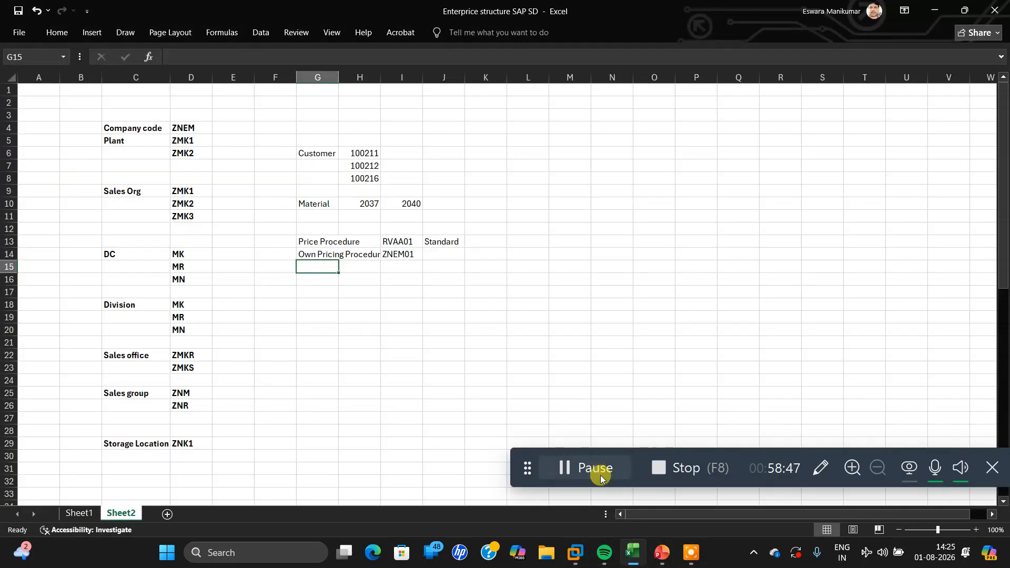
{"action": "left_click", "coordinate": [415, 253]}
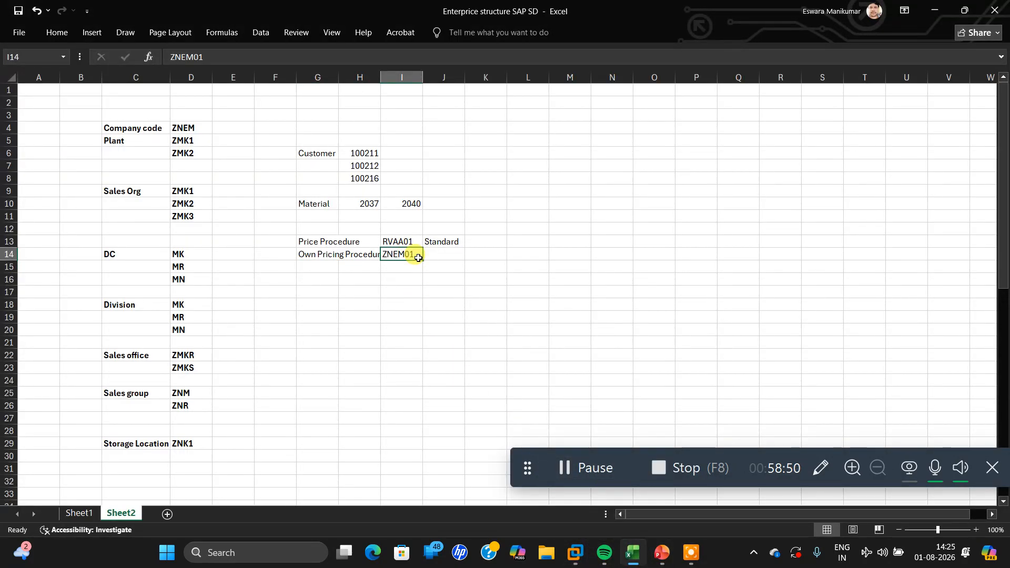
- Copy the code ZNEM01, switch to SAP and enter it as a new pricing procedure with the description MK Industries
{"action": "key", "text": "ctrl+c"}
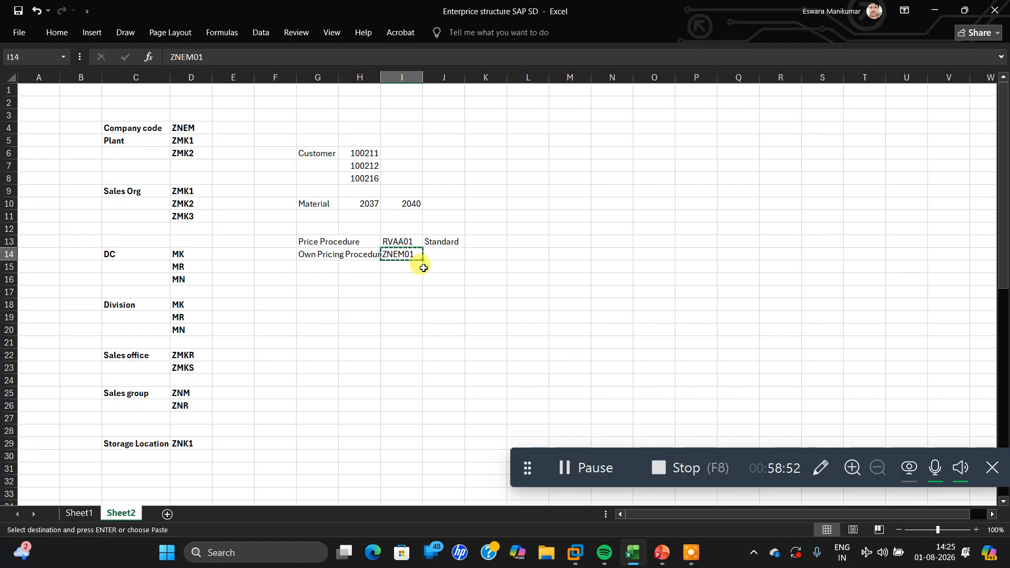
{"action": "key", "text": "alt+Tab"}
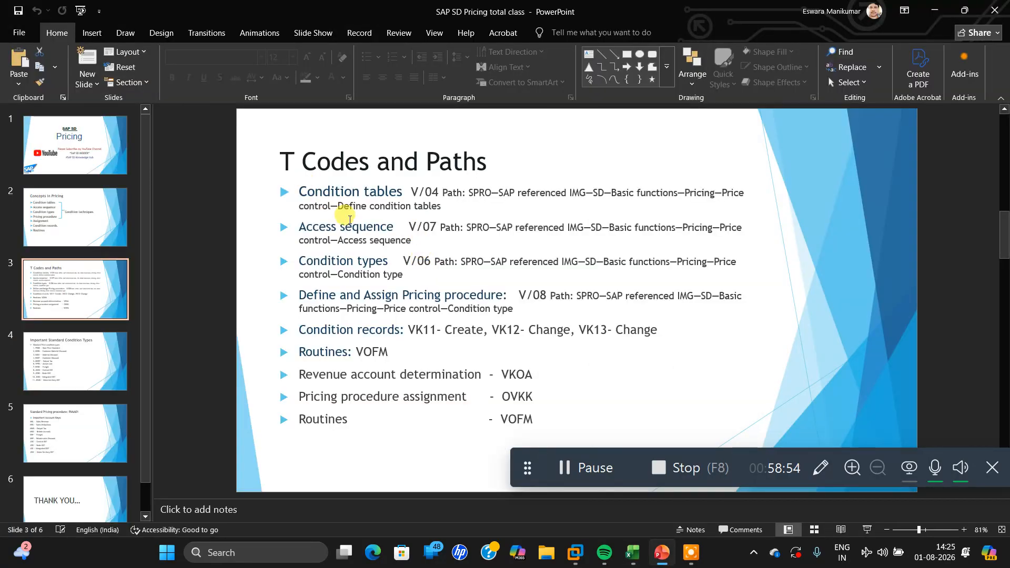
{"action": "key", "text": "alt+Tab"}
{"action": "key", "text": "alt+Tab"}
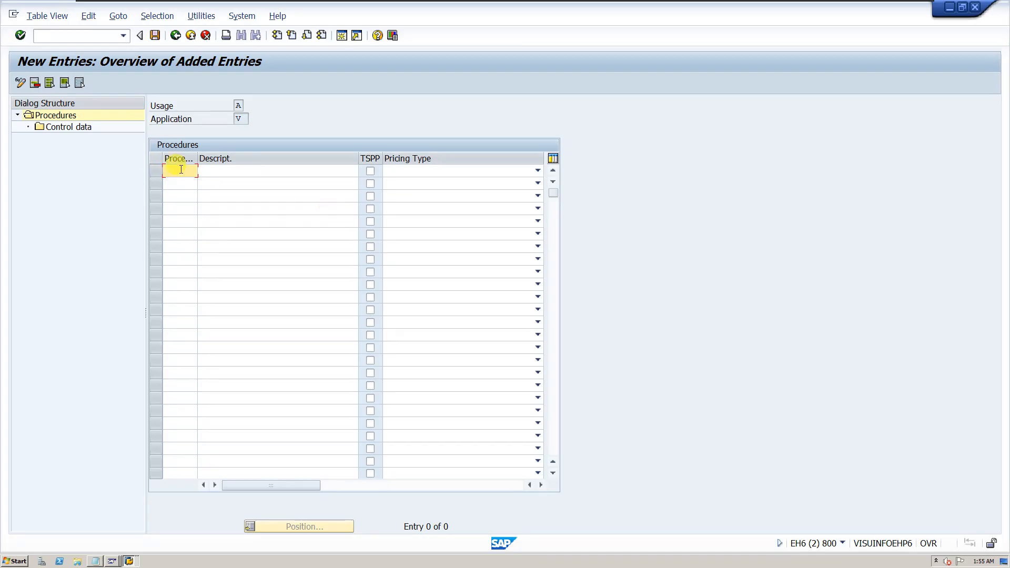
{"action": "key", "text": "ctrl+v"}
{"action": "left_click", "coordinate": [218, 172]}
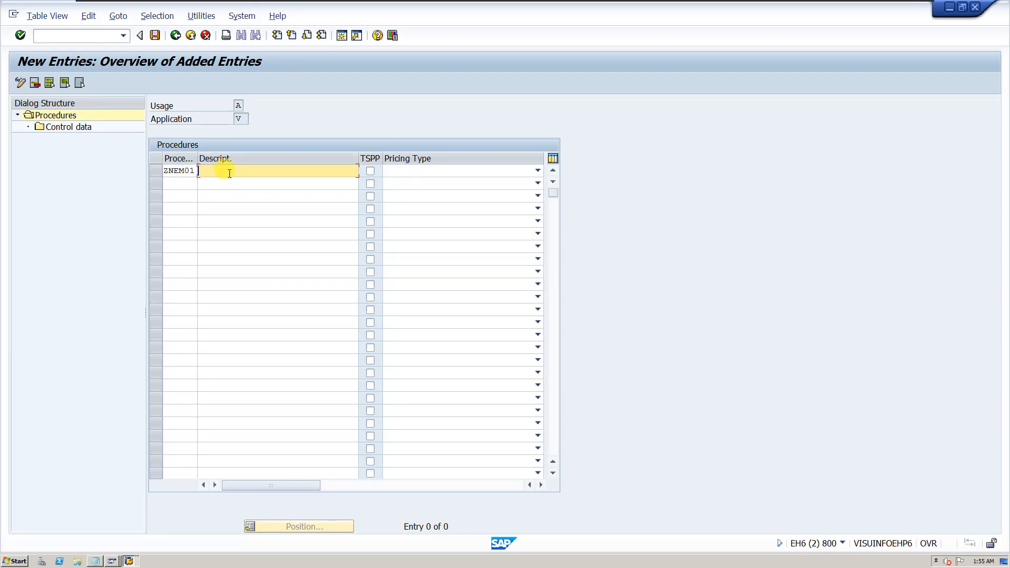
{"action": "type", "text": "MK Industries"}
{"action": "key", "text": "Return"}
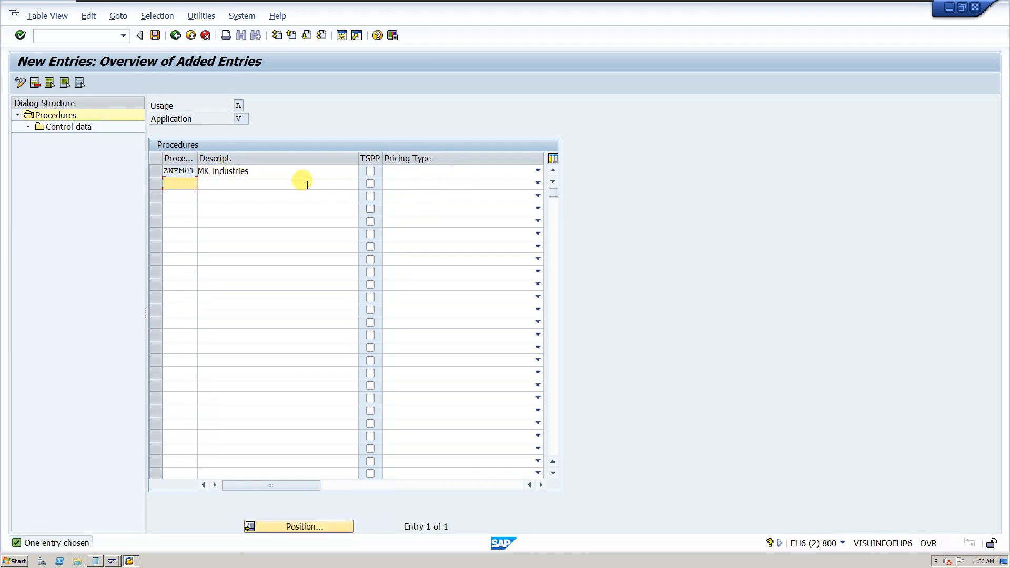
- Open the control data of procedure ZNEM01 and start a blank list of new entries
{"action": "left_click", "coordinate": [157, 170]}
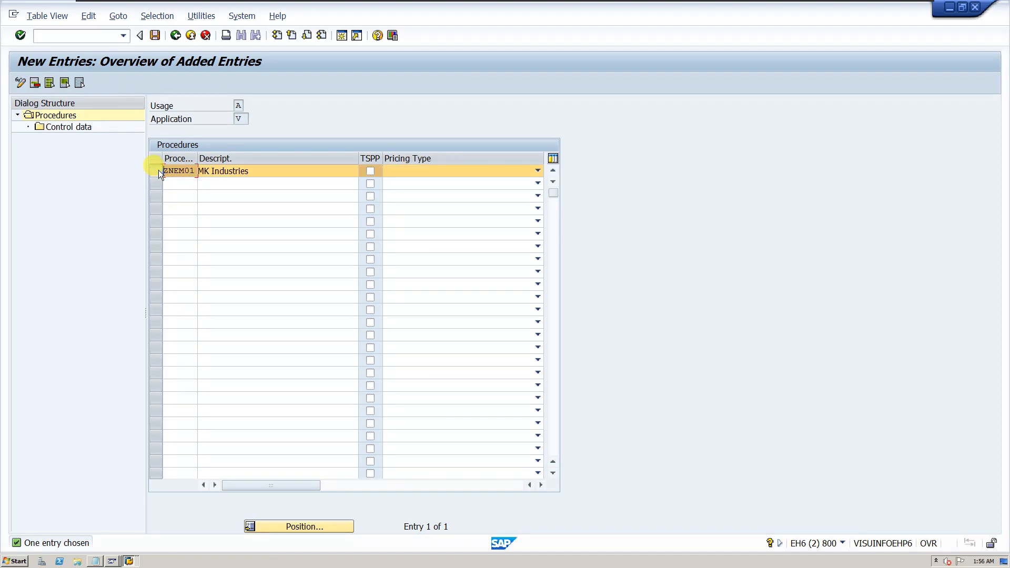
{"action": "left_click", "coordinate": [72, 131]}
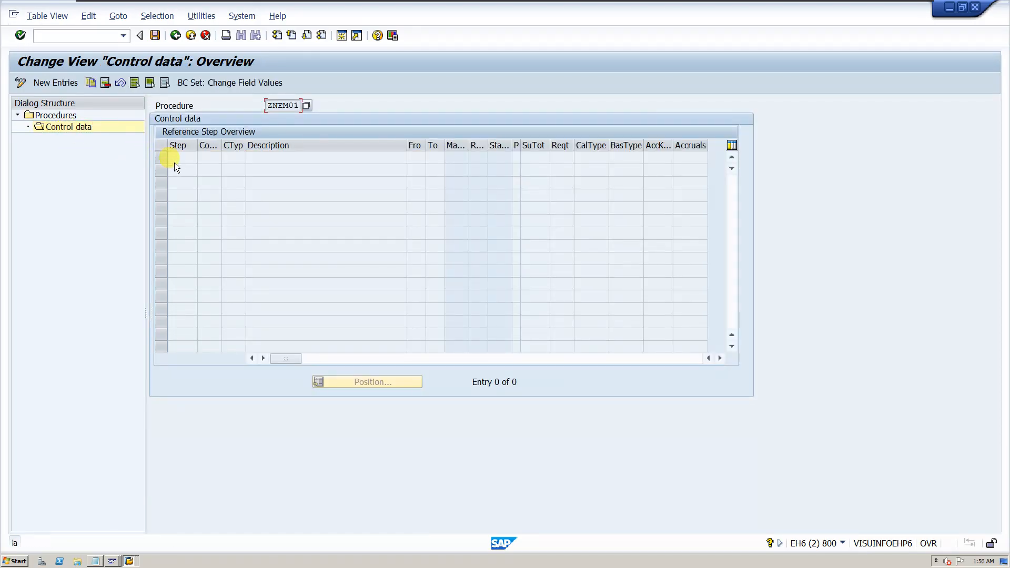
{"action": "left_click", "coordinate": [64, 84]}
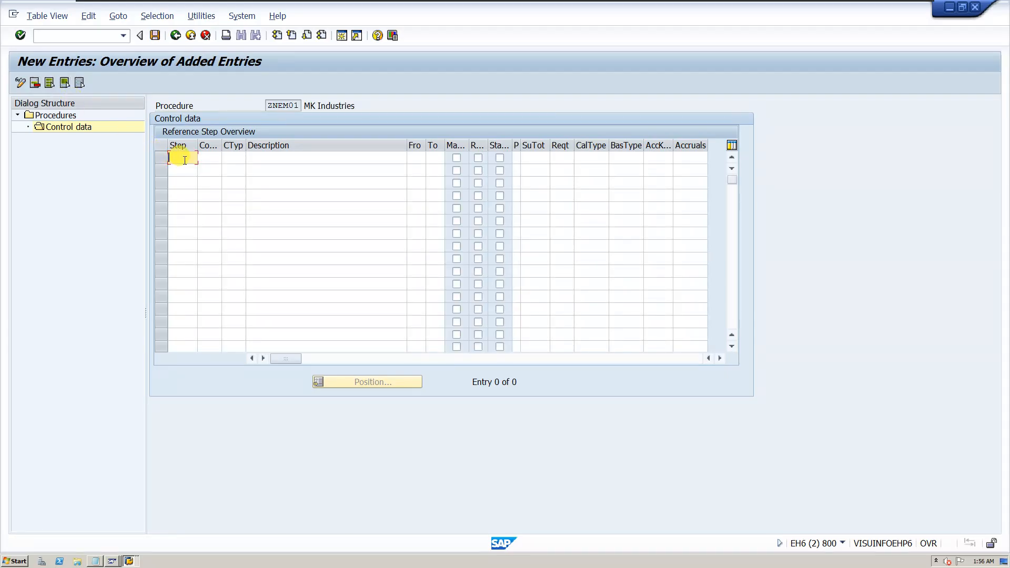
- Add step 10 with condition type PR00 to the ZNEM01 control data
{"action": "type", "text": "10"}
{"action": "left_click", "coordinate": [211, 157]}
{"action": "left_click", "coordinate": [237, 158]}
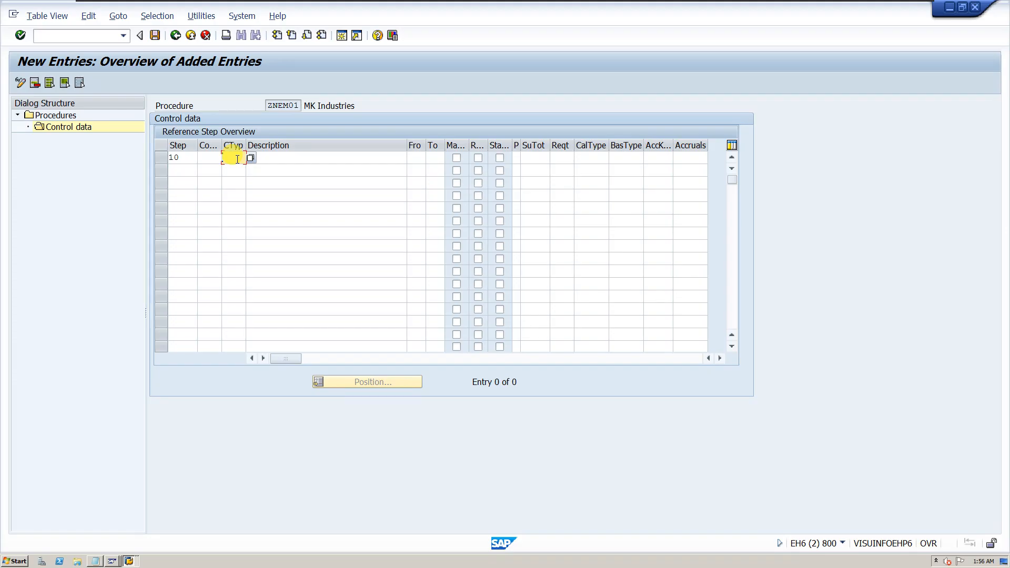
{"action": "type", "text": "PR00"}
{"action": "left_click", "coordinate": [291, 157]}
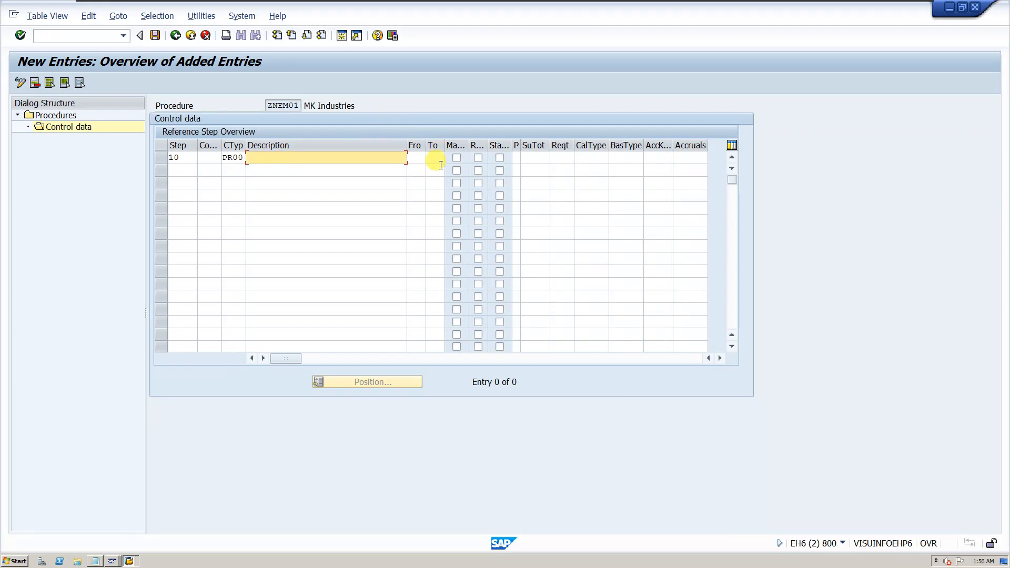
{"action": "key", "text": "Return"}
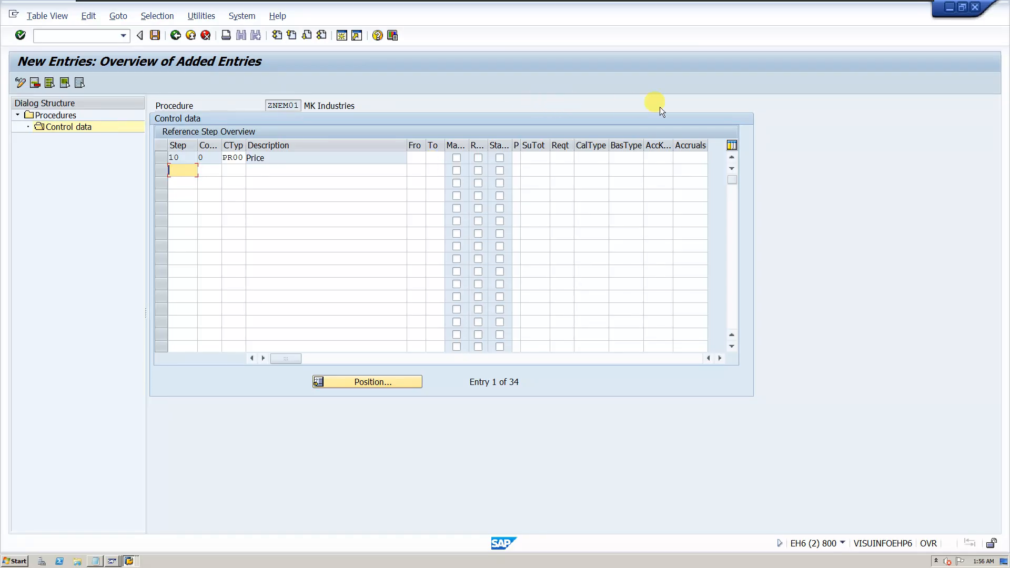
- Make the PR00 step required, with print indicator X, requirement 2 and account key ERL
{"action": "left_click", "coordinate": [478, 157]}
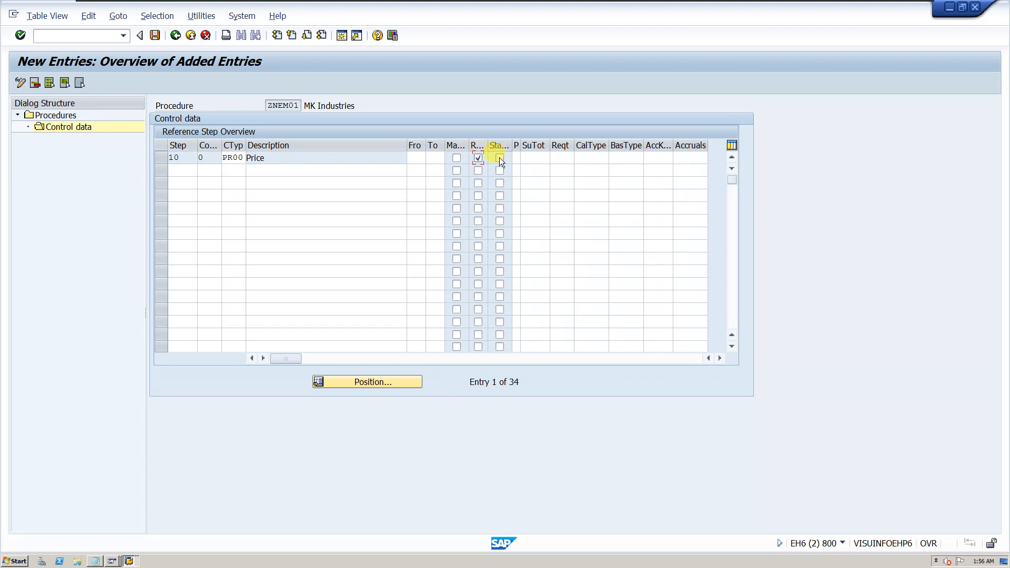
{"action": "left_click", "coordinate": [515, 157]}
{"action": "type", "text": "X"}
{"action": "left_click", "coordinate": [563, 157]}
{"action": "left_click", "coordinate": [578, 158]}
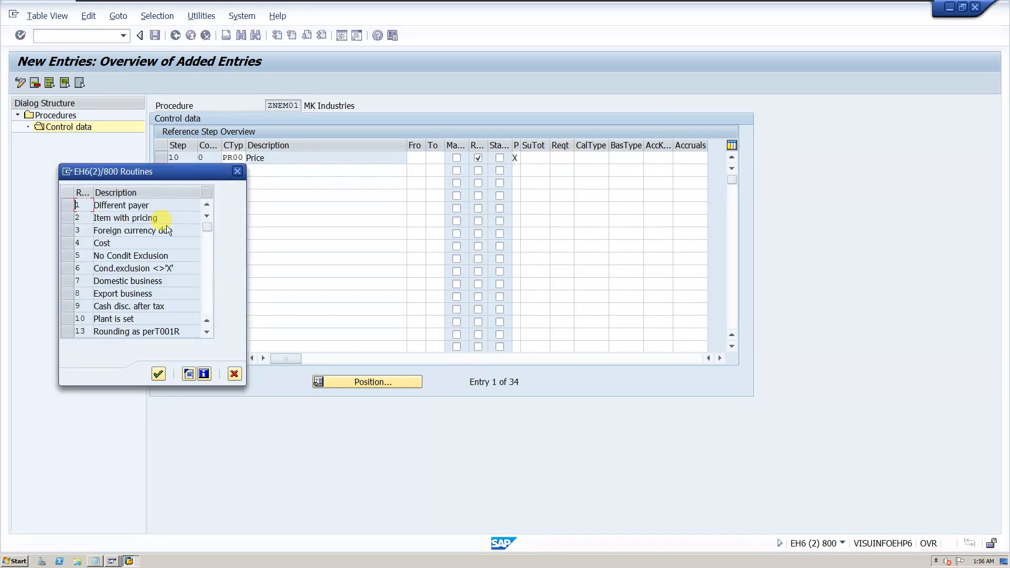
{"action": "double_click", "coordinate": [153, 230]}
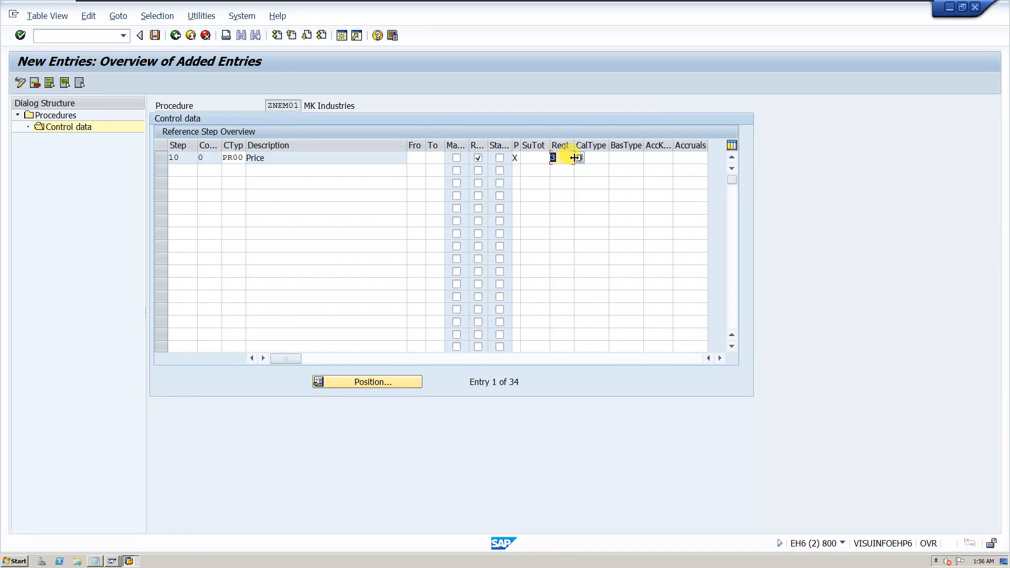
{"action": "type", "text": "2"}
{"action": "left_click", "coordinate": [663, 158]}
{"action": "type", "text": "ERL"}
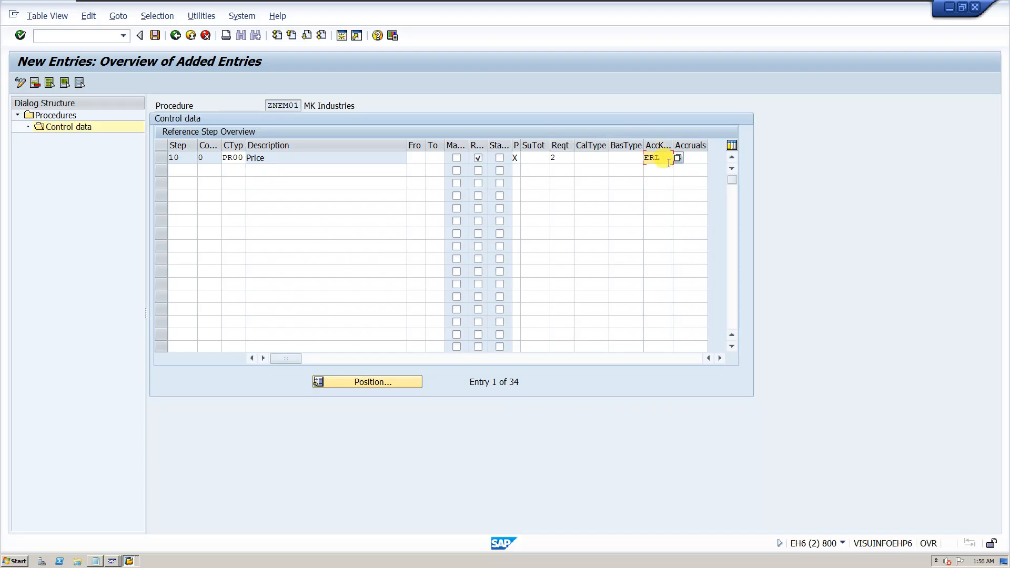
{"action": "left_click", "coordinate": [651, 183]}
- Add step 20 with the description Net value, calculated from step 10
{"action": "left_click", "coordinate": [182, 169]}
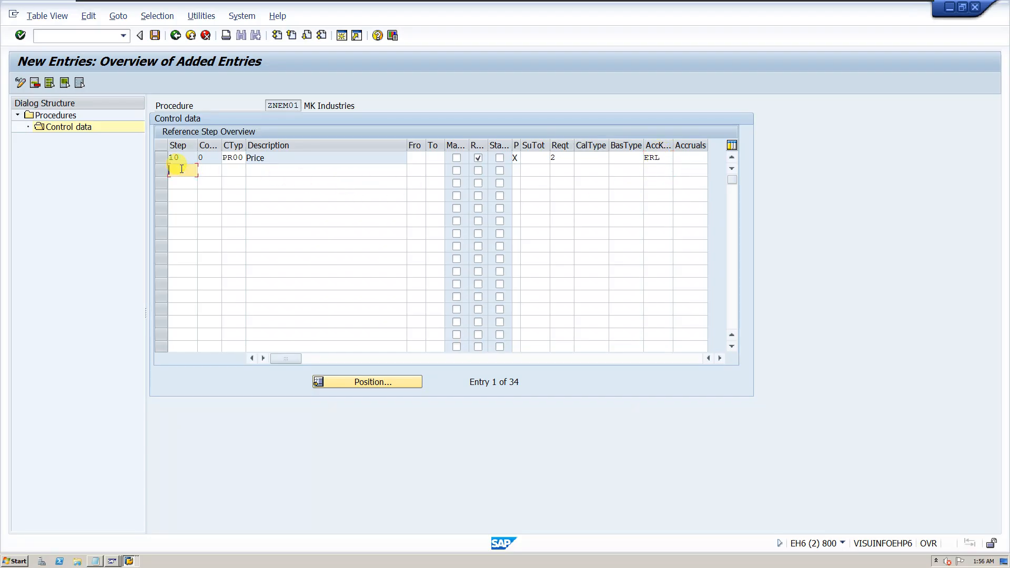
{"action": "type", "text": "20"}
{"action": "left_click", "coordinate": [234, 171]}
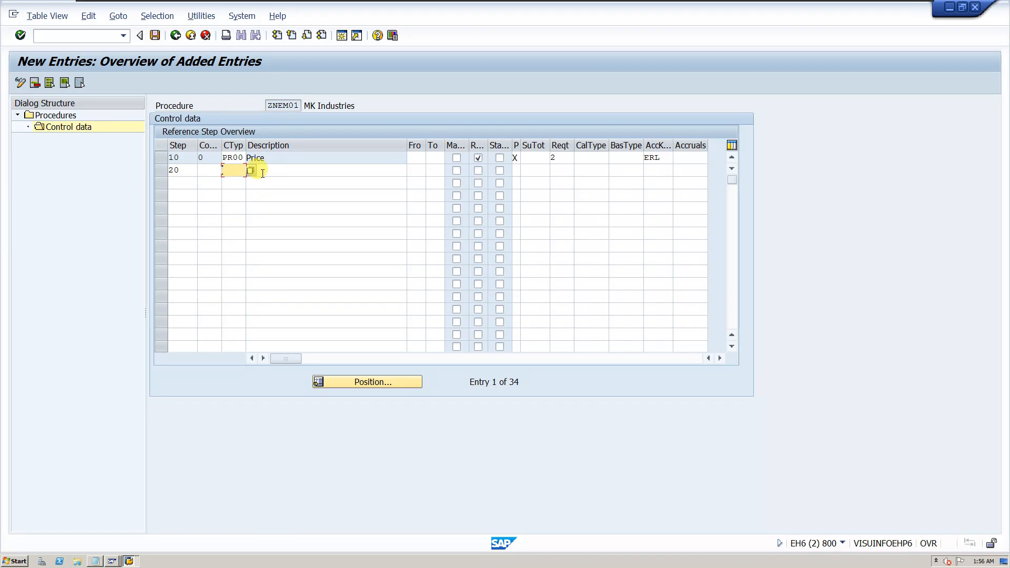
{"action": "left_click", "coordinate": [270, 171]}
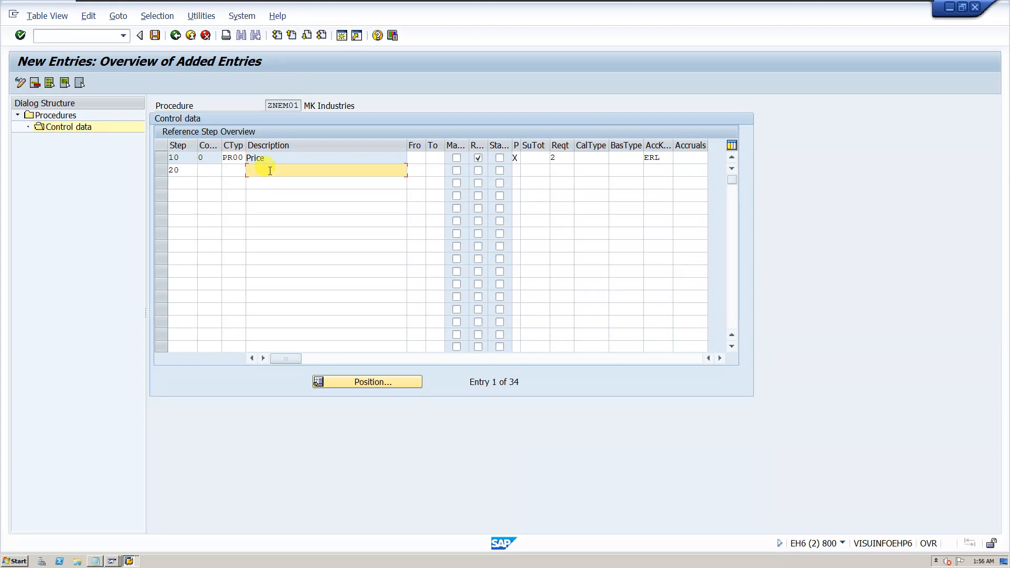
{"action": "type", "text": "Net value"}
{"action": "left_click", "coordinate": [416, 171]}
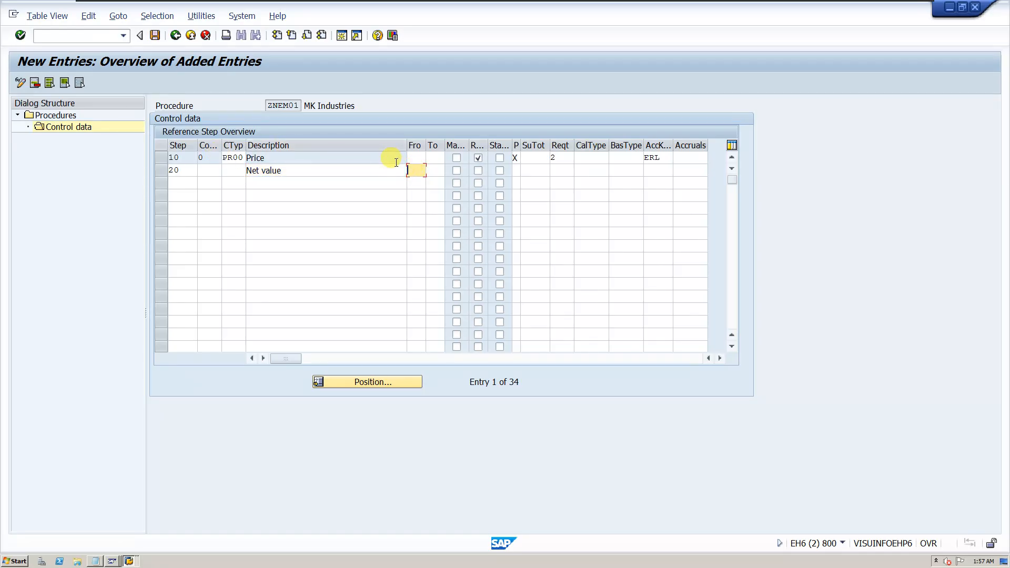
{"action": "type", "text": "10"}
{"action": "double_click", "coordinate": [664, 158]}
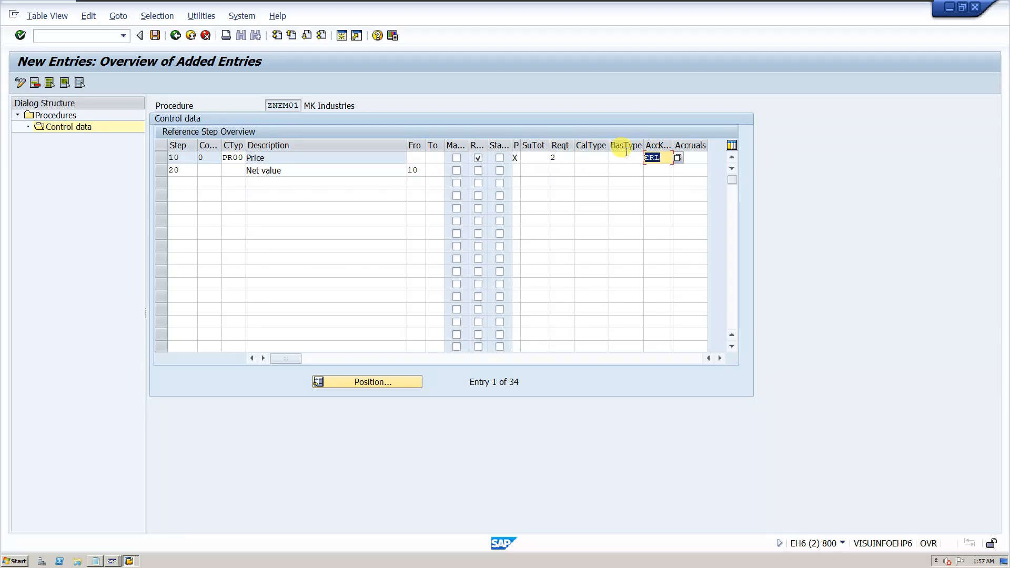
{"action": "left_click", "coordinate": [297, 174]}
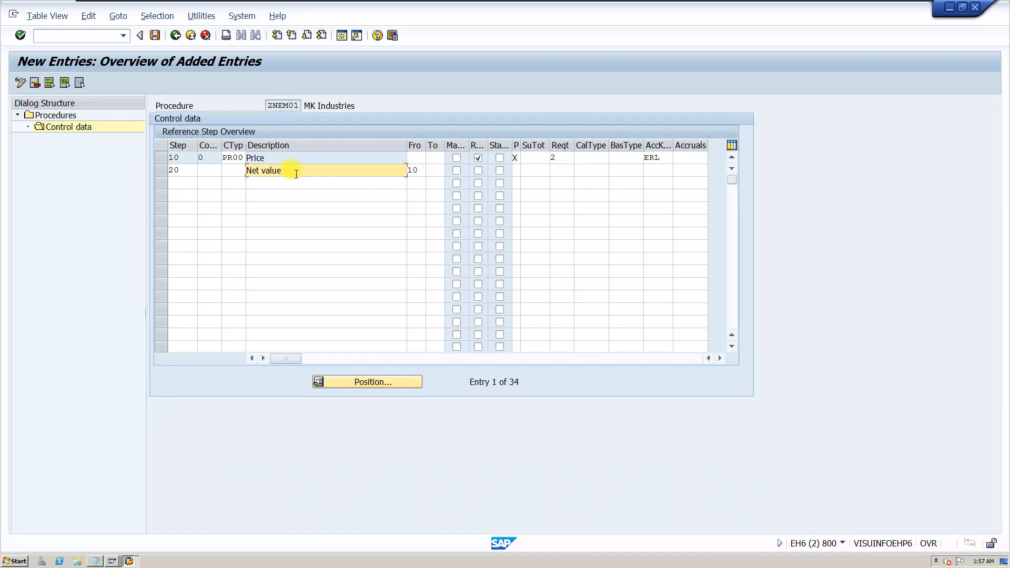
{"action": "left_click_drag", "start_coordinate": [294, 173], "coordinate": [240, 166]}
- Add step 30 and choose the Customer/Material condition type K005 for it from the list of condition types
{"action": "left_click", "coordinate": [185, 185]}
{"action": "type", "text": "30"}
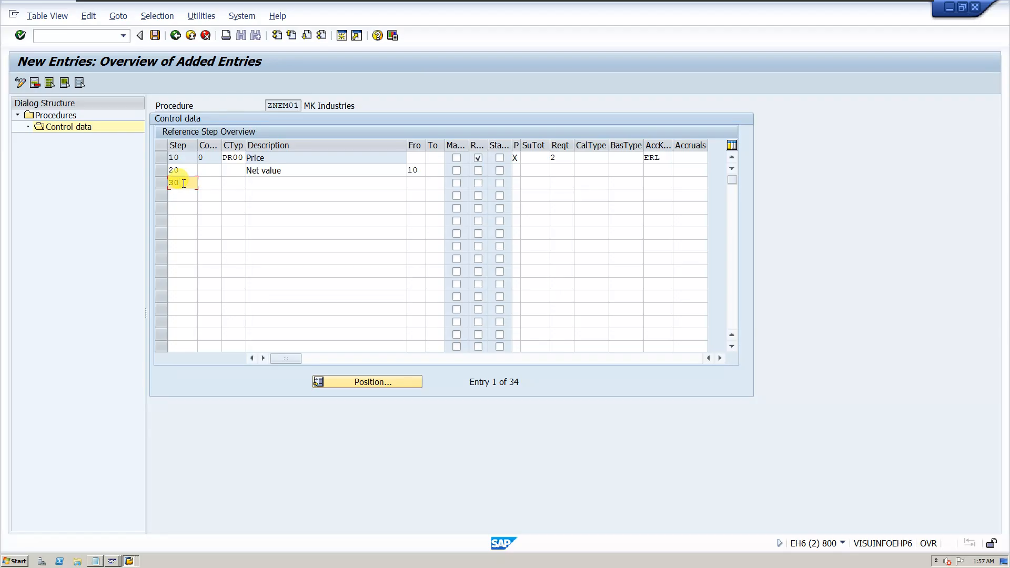
{"action": "left_click", "coordinate": [230, 185]}
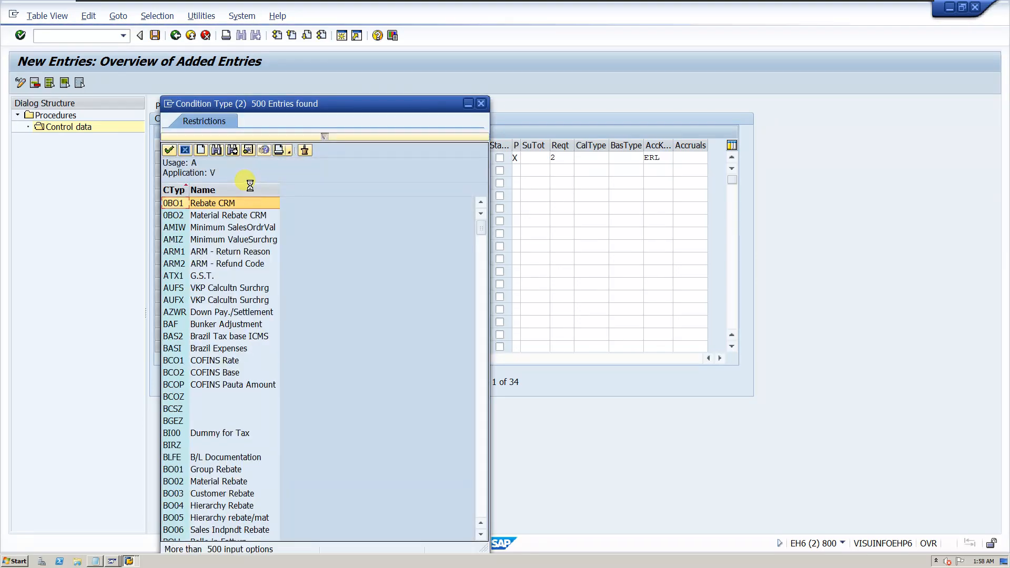
{"action": "scroll", "coordinate": [259, 286], "scroll_direction": "down", "scroll_amount": 10}
{"action": "scroll", "coordinate": [248, 380], "scroll_direction": "down", "scroll_amount": 20}
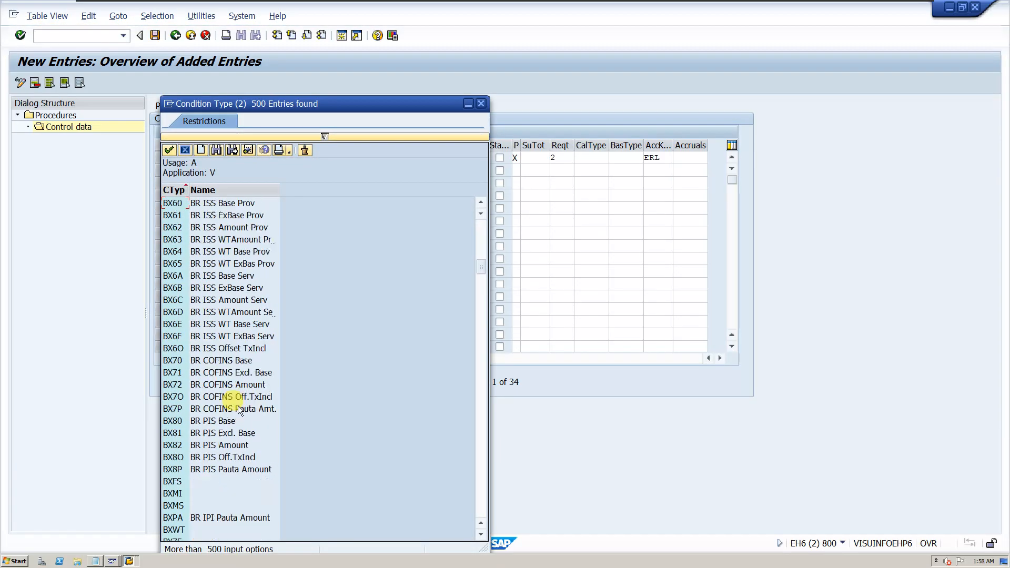
{"action": "scroll", "coordinate": [236, 432], "scroll_direction": "down", "scroll_amount": 20}
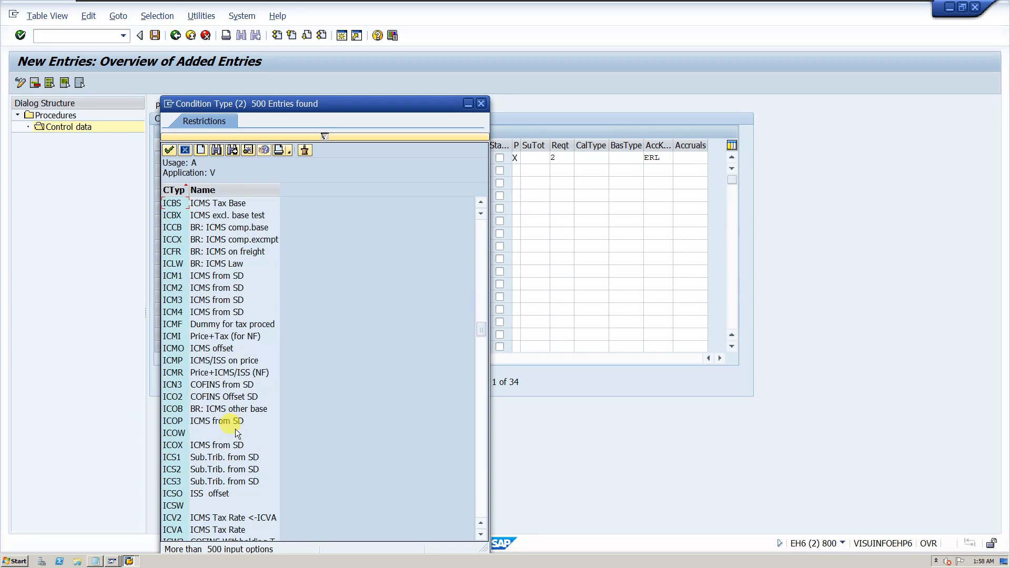
{"action": "scroll", "coordinate": [232, 434], "scroll_direction": "down", "scroll_amount": 20}
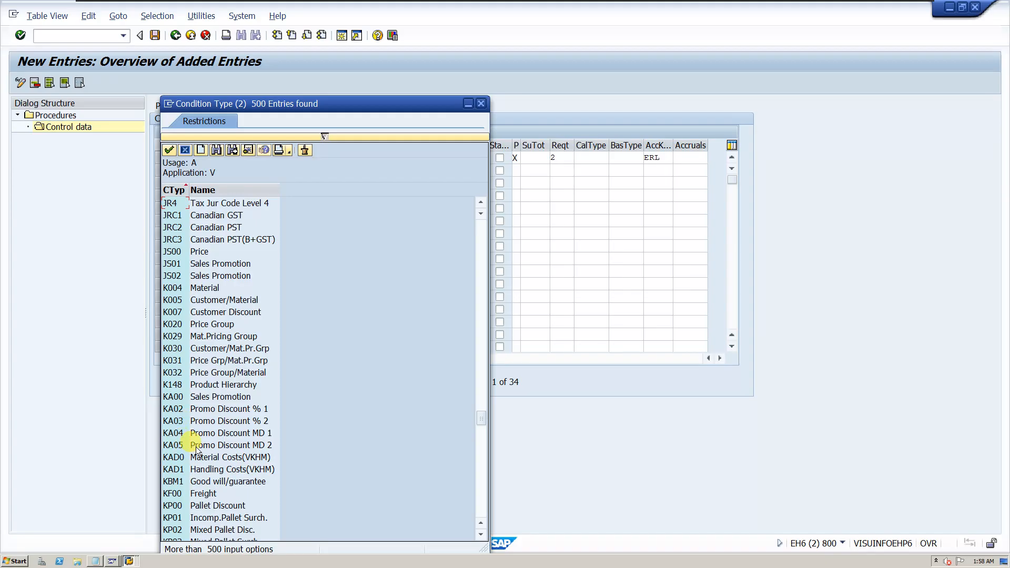
{"action": "double_click", "coordinate": [197, 305]}
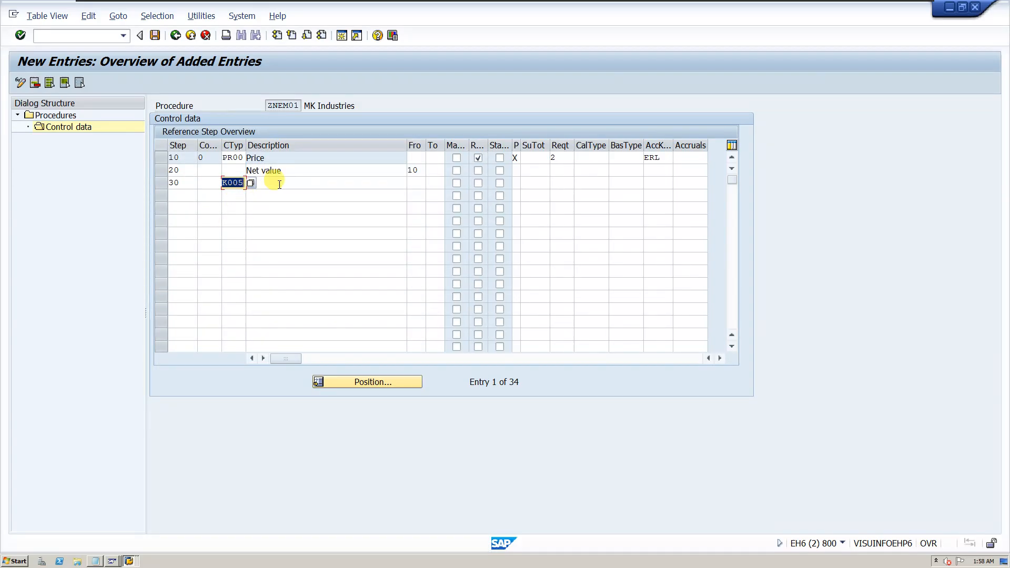
- Set the K005 step to calculate from step 20 and give it account key ERS
{"action": "left_click", "coordinate": [415, 183]}
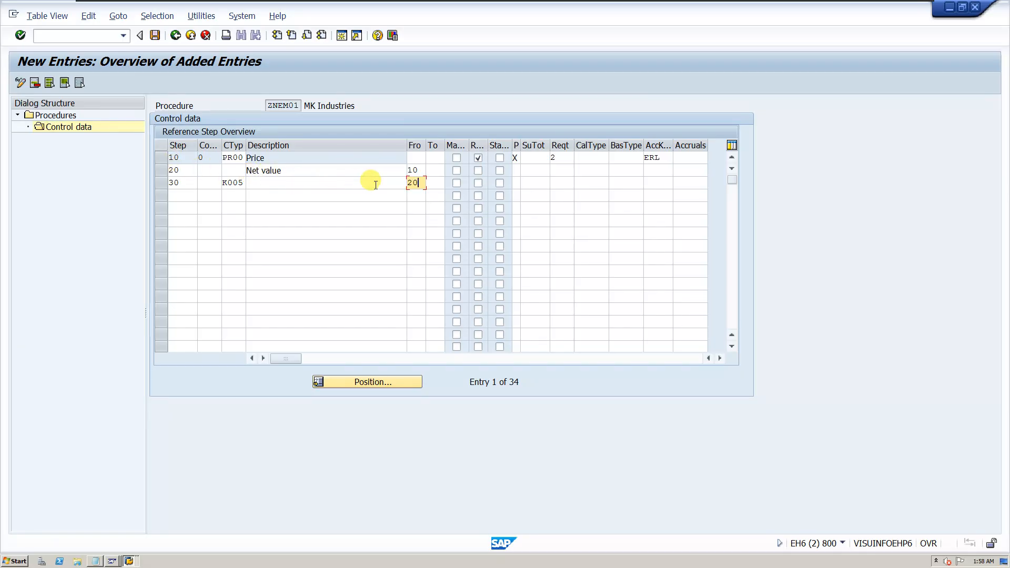
{"action": "left_click", "coordinate": [661, 183]}
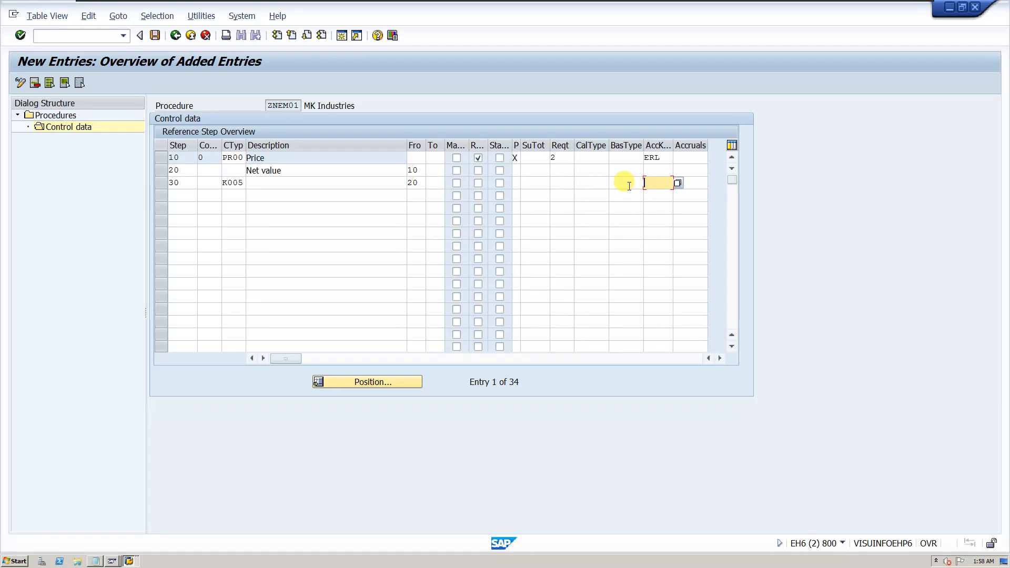
{"action": "type", "text": "ERS"}
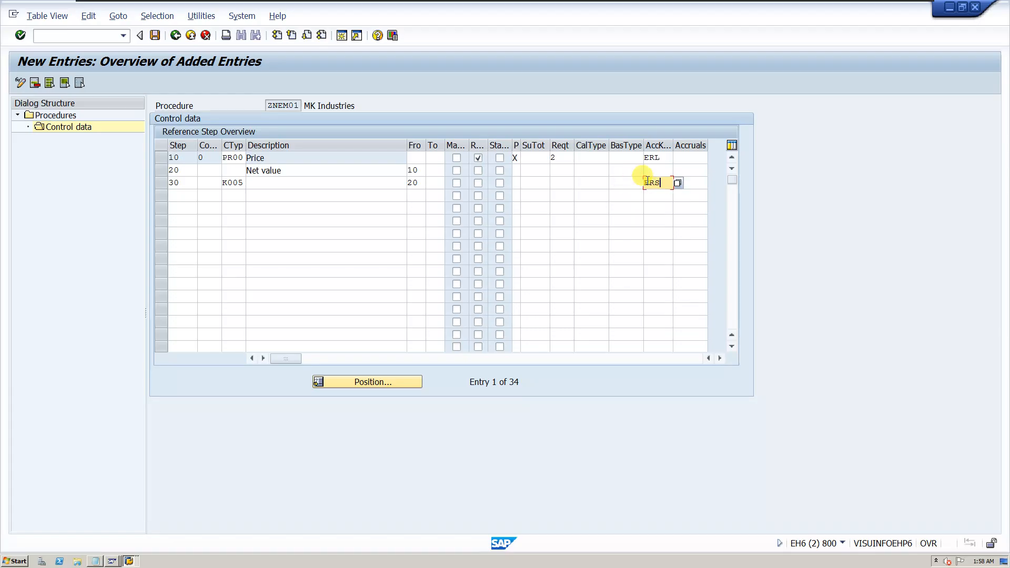
{"action": "left_click", "coordinate": [646, 195]}
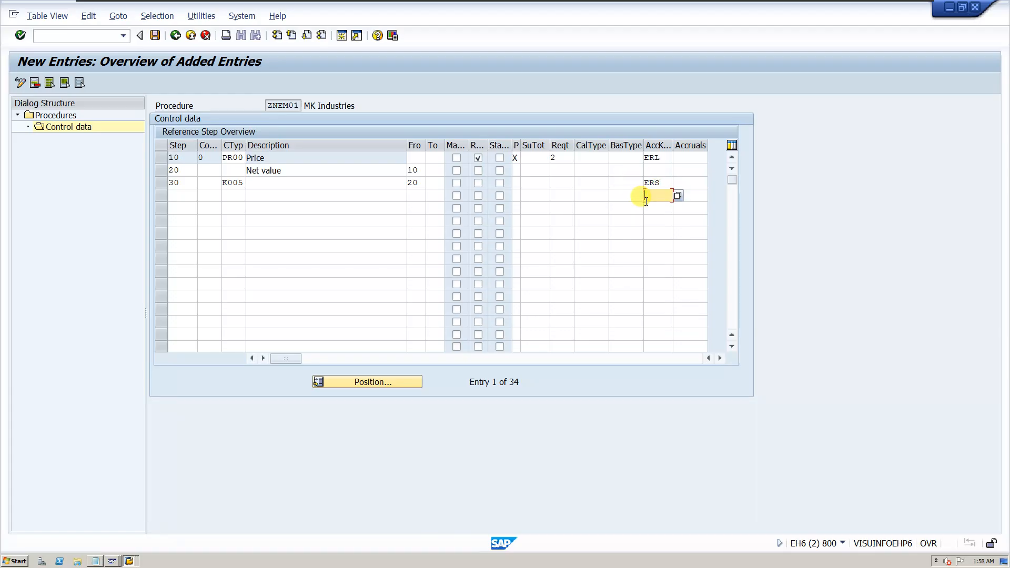
- Add step 40 and choose the Material condition type K004 for it from the list of condition types
{"action": "left_click", "coordinate": [186, 195]}
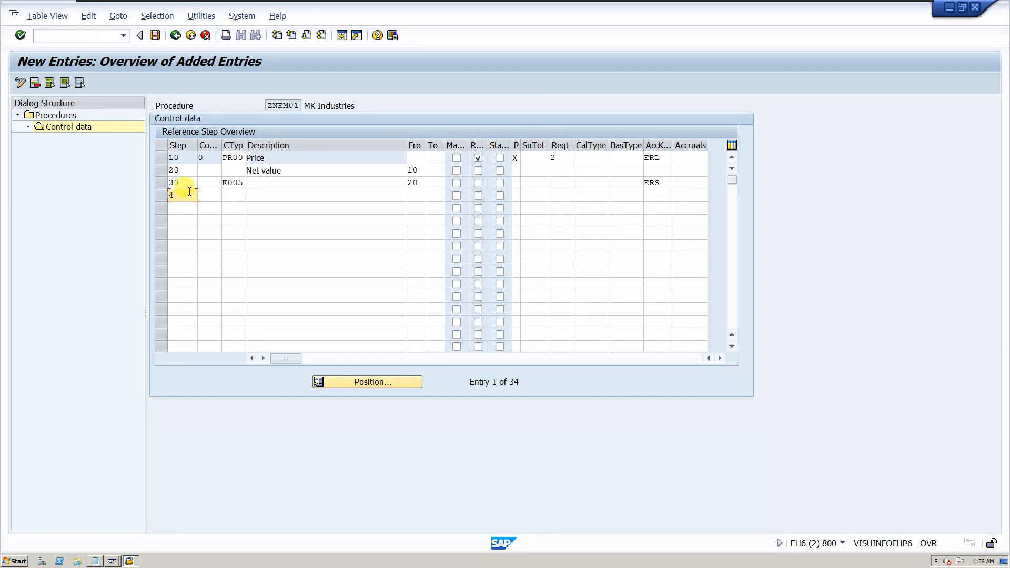
{"action": "type", "text": "40"}
{"action": "left_click", "coordinate": [231, 205]}
{"action": "left_click", "coordinate": [235, 193]}
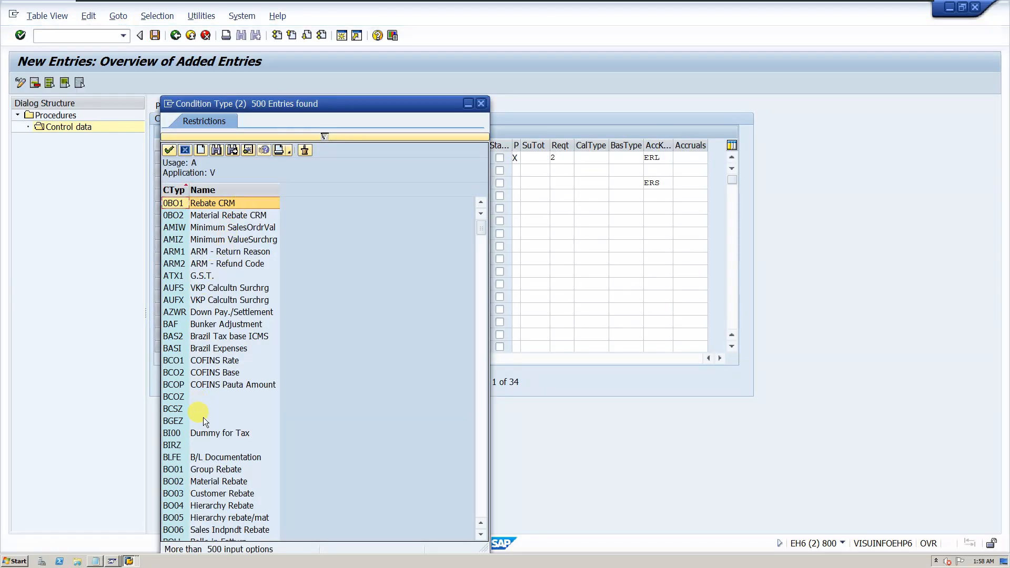
{"action": "scroll", "coordinate": [194, 494], "scroll_direction": "down", "scroll_amount": 20}
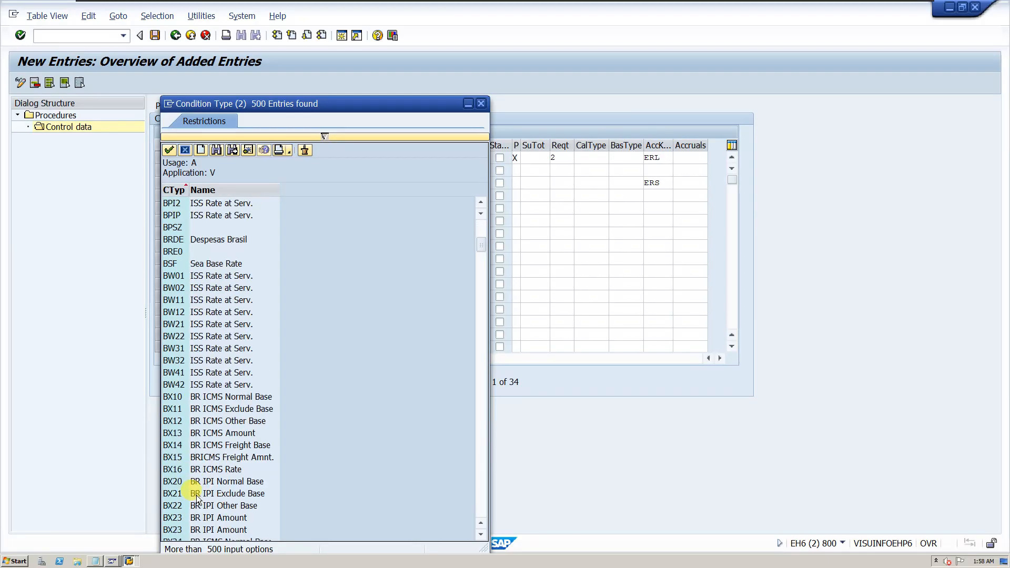
{"action": "scroll", "coordinate": [204, 498], "scroll_direction": "down", "scroll_amount": 20}
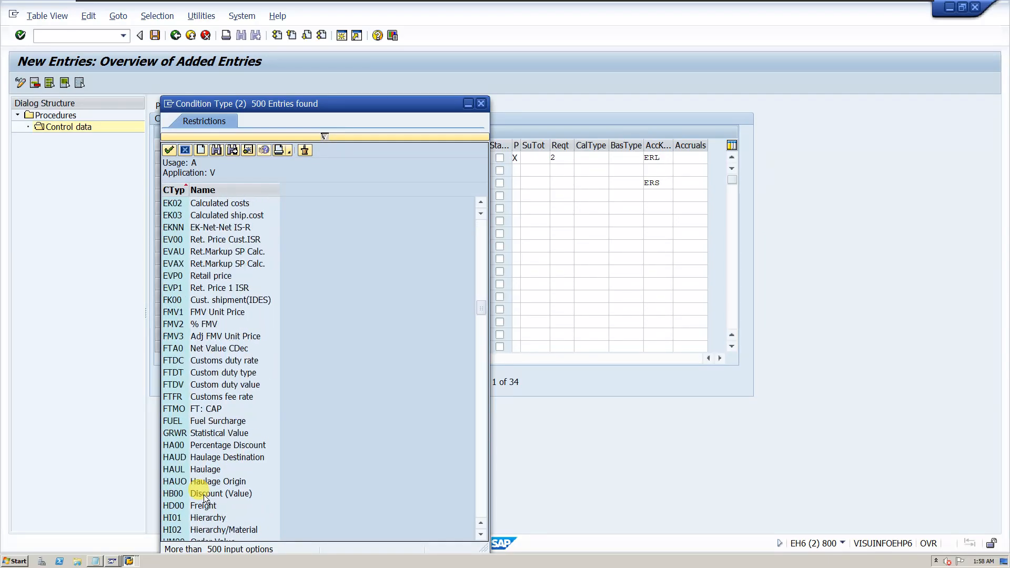
{"action": "scroll", "coordinate": [205, 494], "scroll_direction": "down", "scroll_amount": 20}
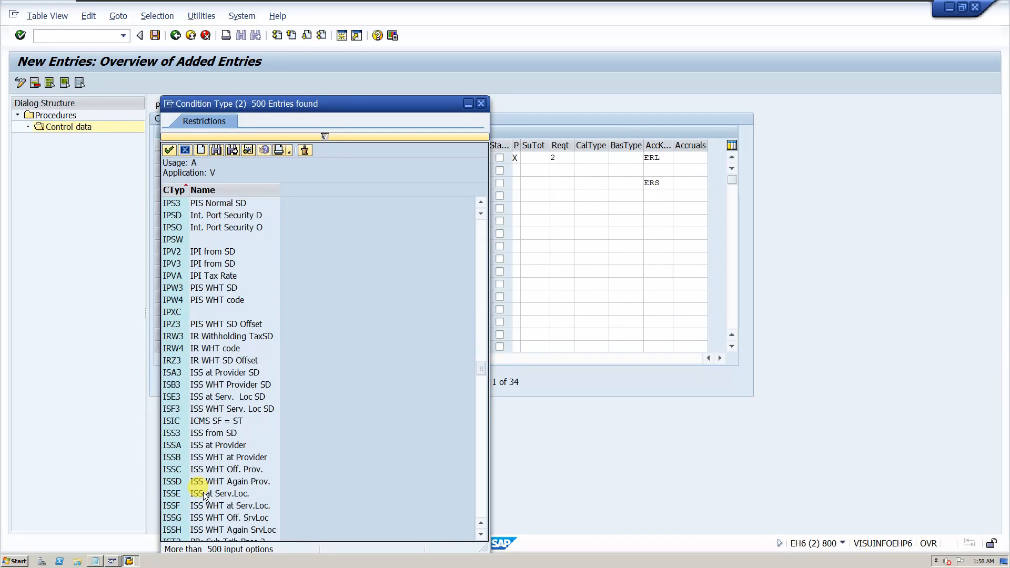
{"action": "scroll", "coordinate": [206, 484], "scroll_direction": "down", "scroll_amount": 10}
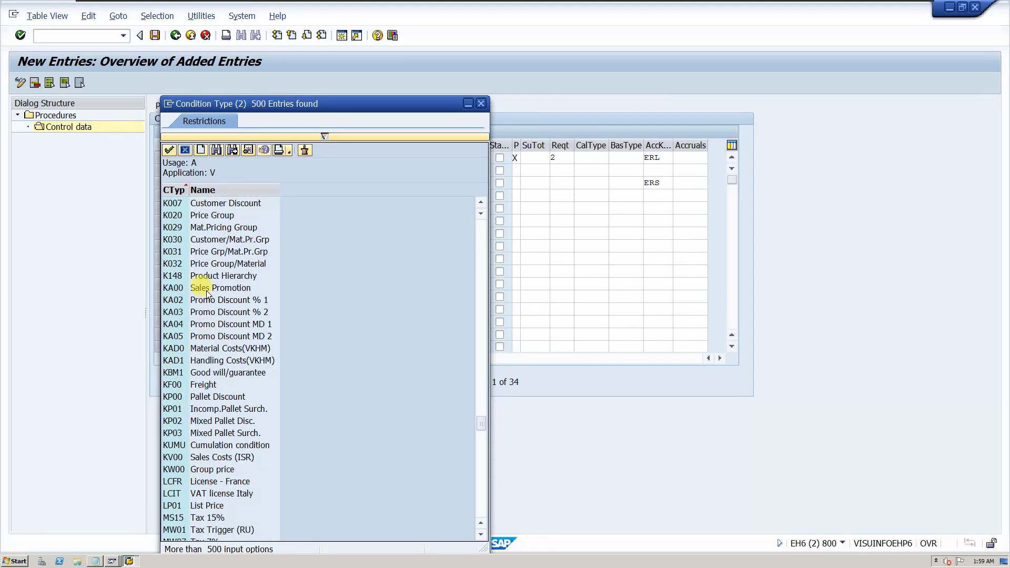
{"action": "scroll", "coordinate": [207, 252], "scroll_direction": "up", "scroll_amount": 3}
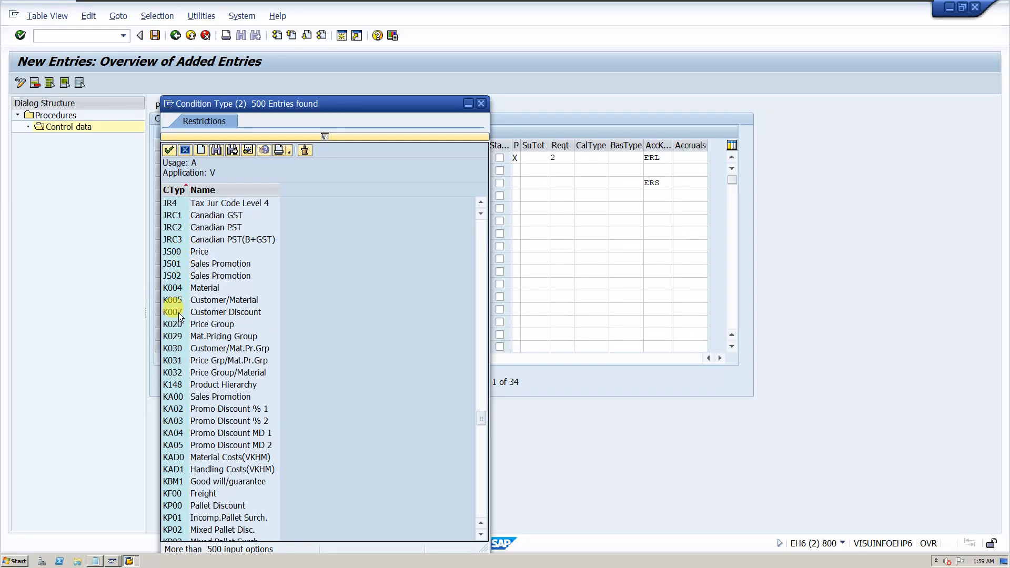
{"action": "double_click", "coordinate": [210, 288]}
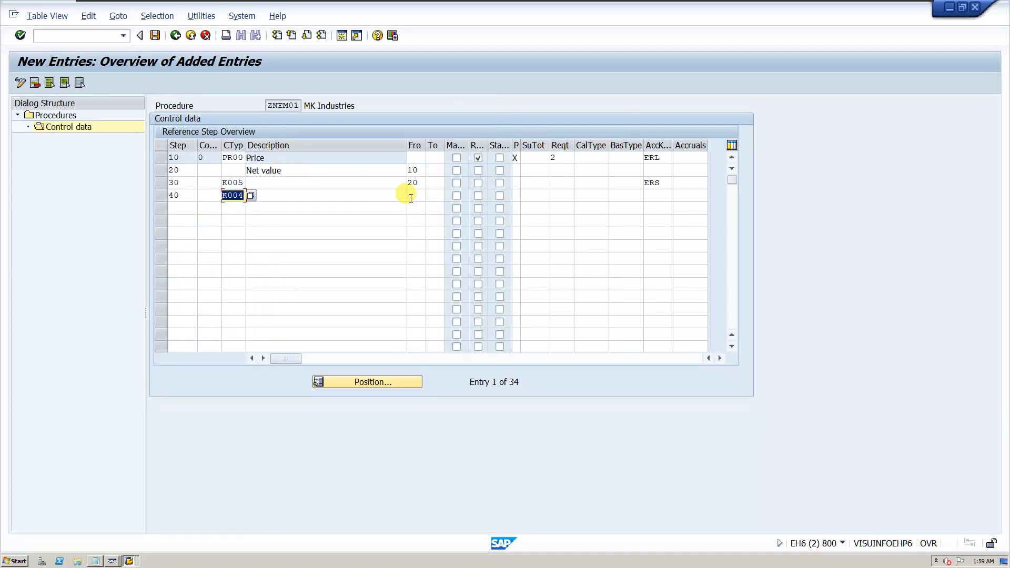
- Set the K004 step to calculate from step 20 and give it account key ERS
{"action": "left_click", "coordinate": [413, 196]}
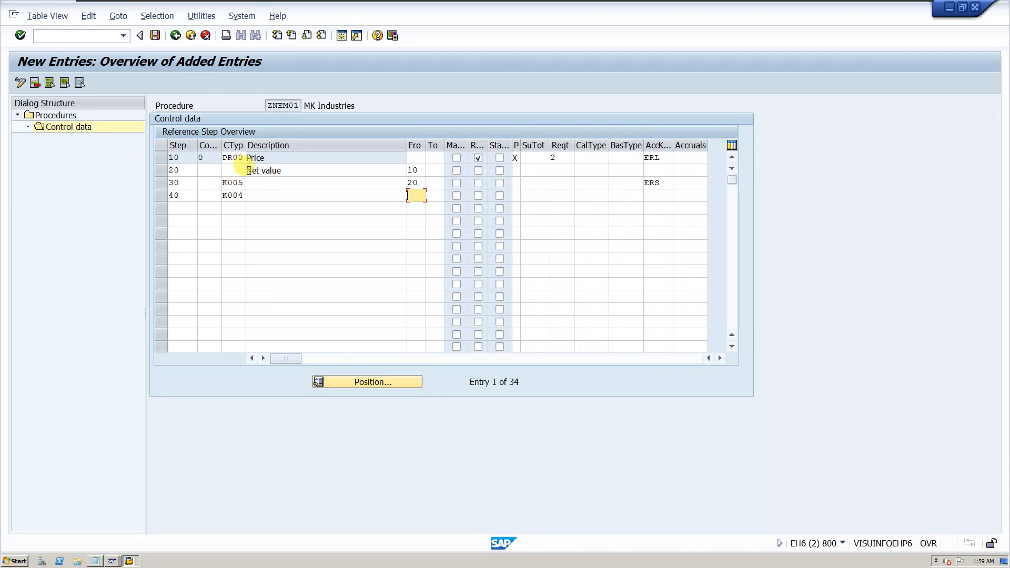
{"action": "type", "text": "20"}
{"action": "left_click", "coordinate": [662, 198]}
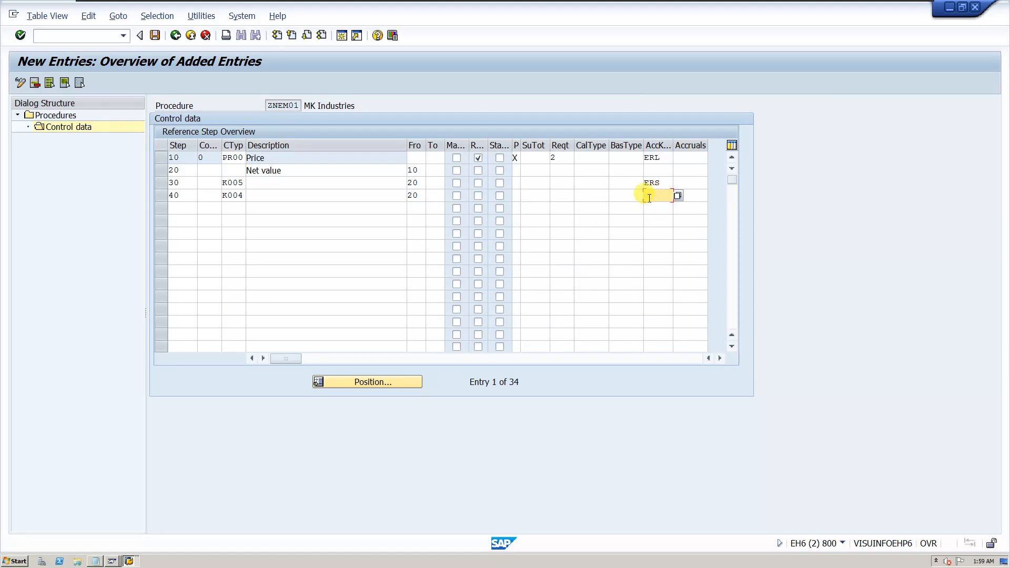
{"action": "type", "text": "ERS"}
- Add step 50 with the description Base price plus discounts, calculated from step 20 to step 40
{"action": "left_click", "coordinate": [175, 206]}
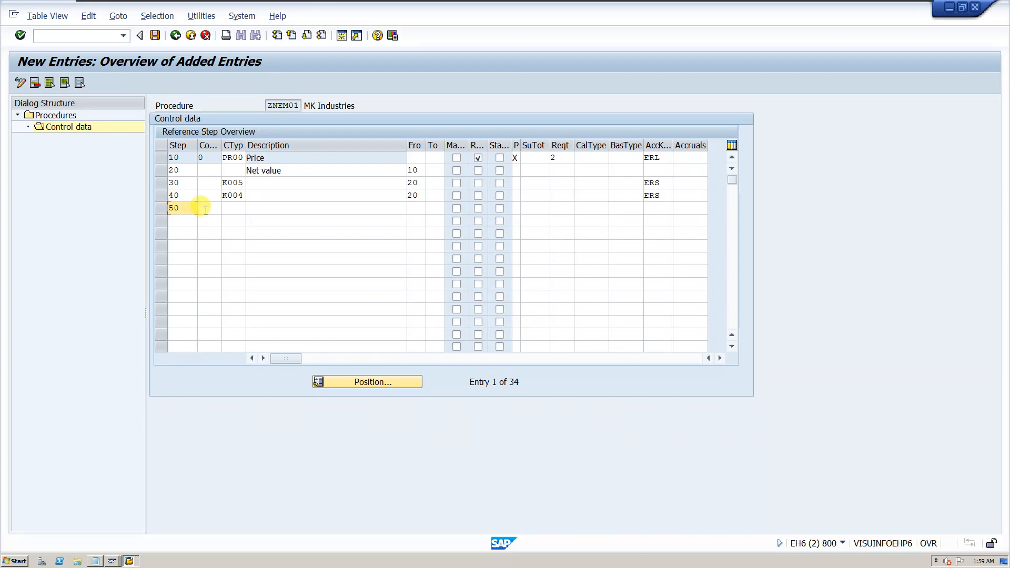
{"action": "left_click", "coordinate": [260, 207]}
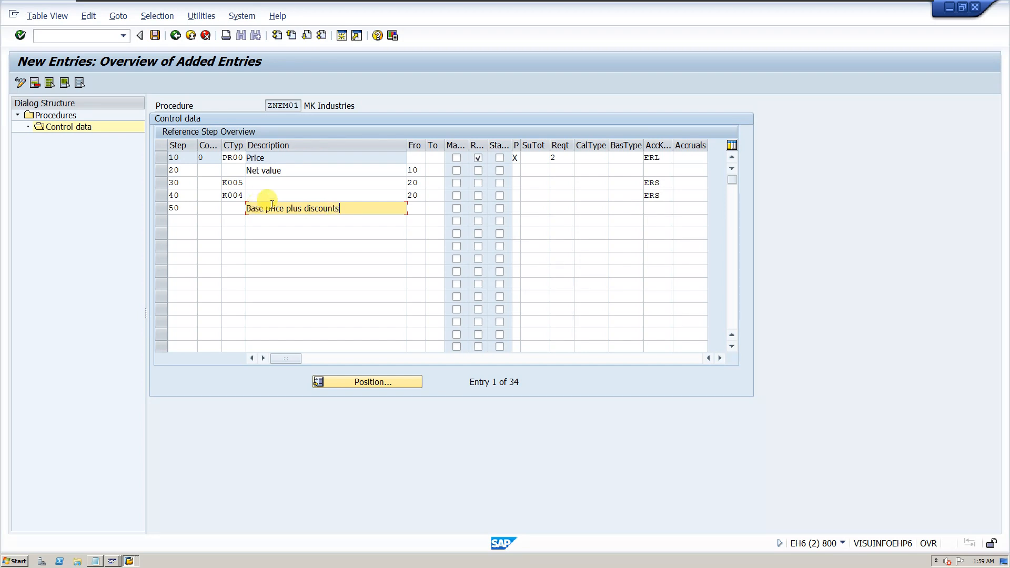
{"action": "left_click", "coordinate": [417, 207]}
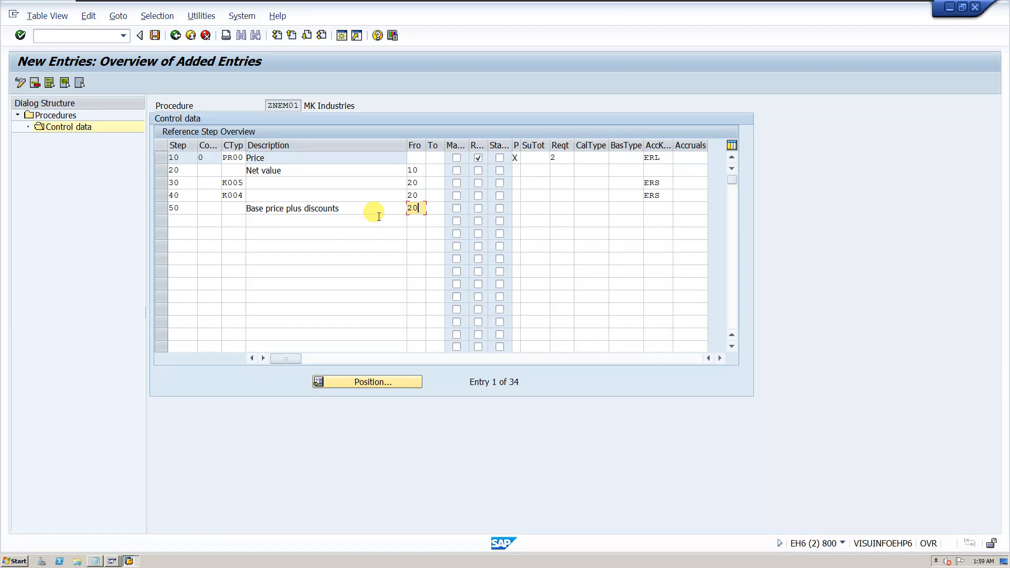
{"action": "left_click", "coordinate": [441, 207]}
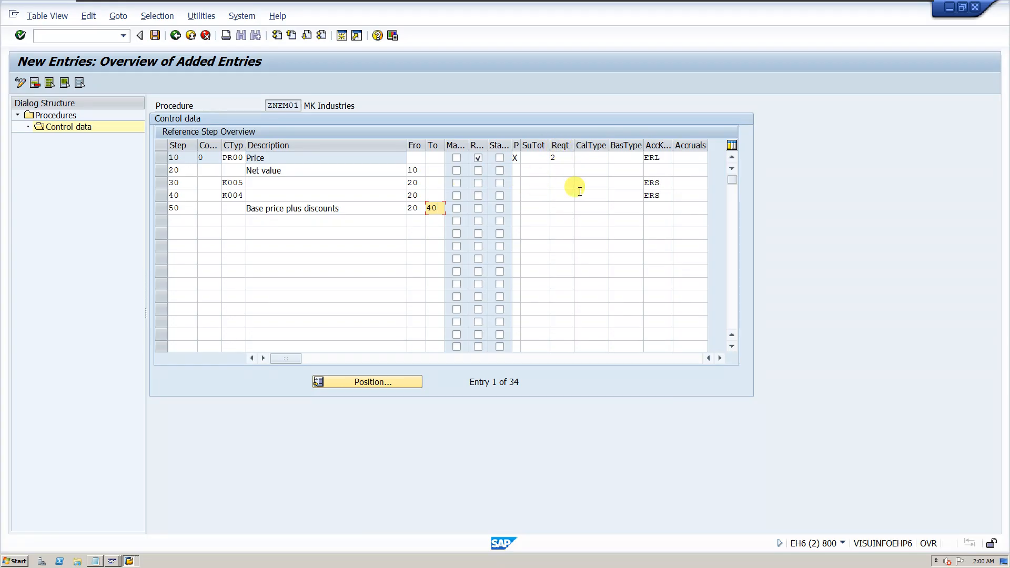
- Assign the Net value routine 2 as calculation type of the Base price plus discounts step
{"action": "left_click", "coordinate": [588, 207]}
{"action": "key", "text": "F4"}
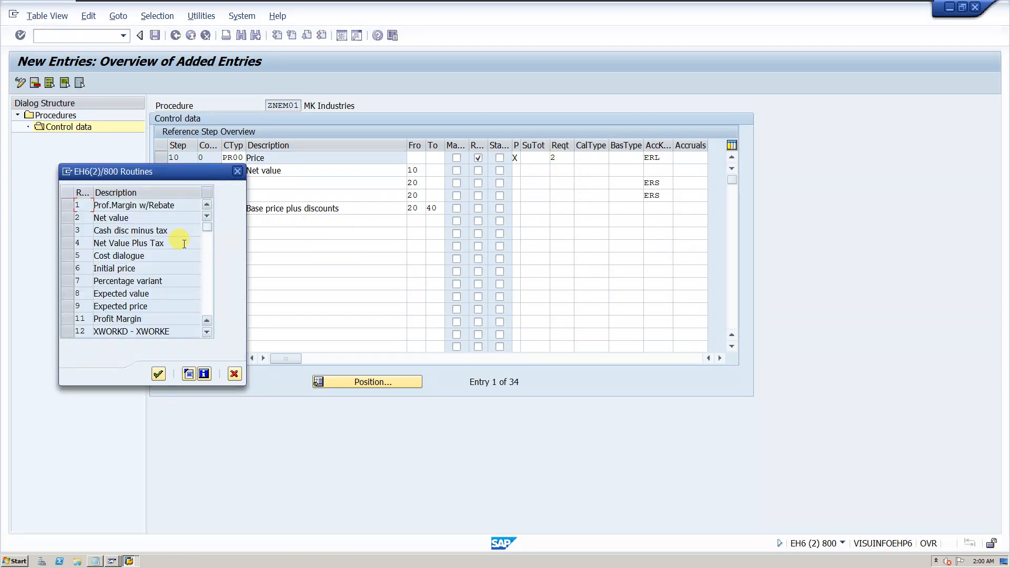
{"action": "double_click", "coordinate": [122, 218]}
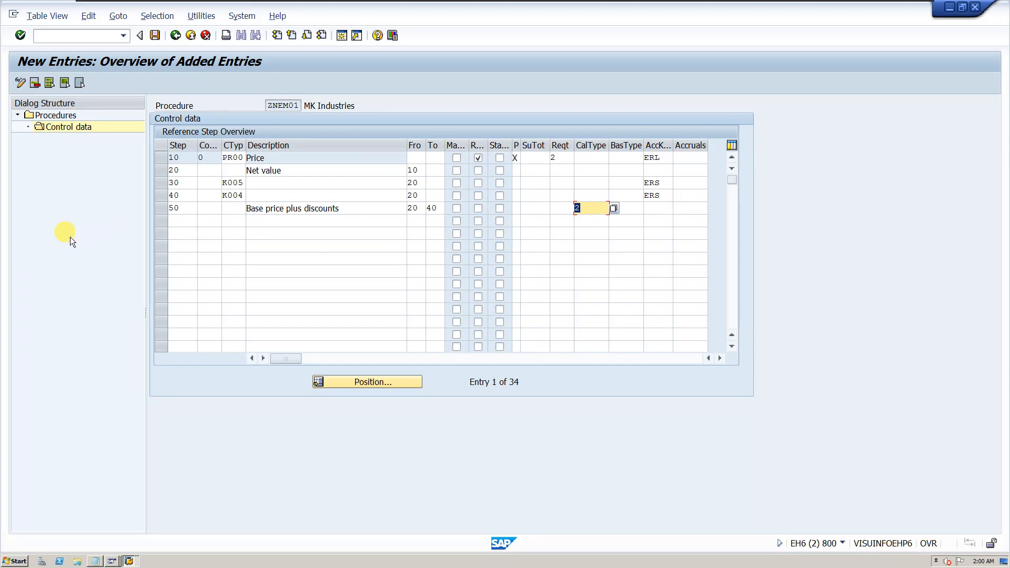
- Add step 60 and choose the Output Tax condition type MWST for it from the list of condition types
{"action": "left_click", "coordinate": [182, 222]}
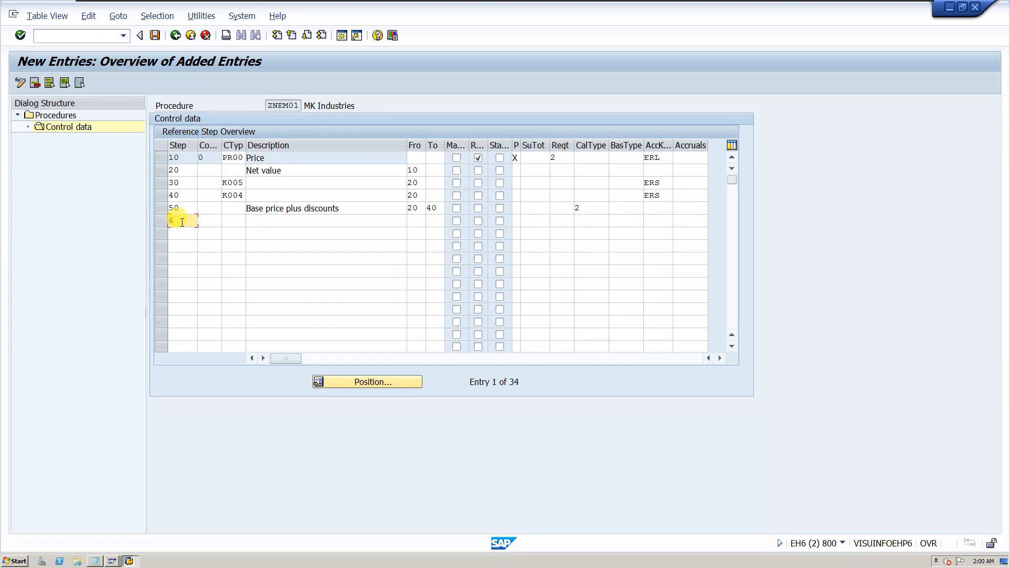
{"action": "left_click", "coordinate": [230, 221]}
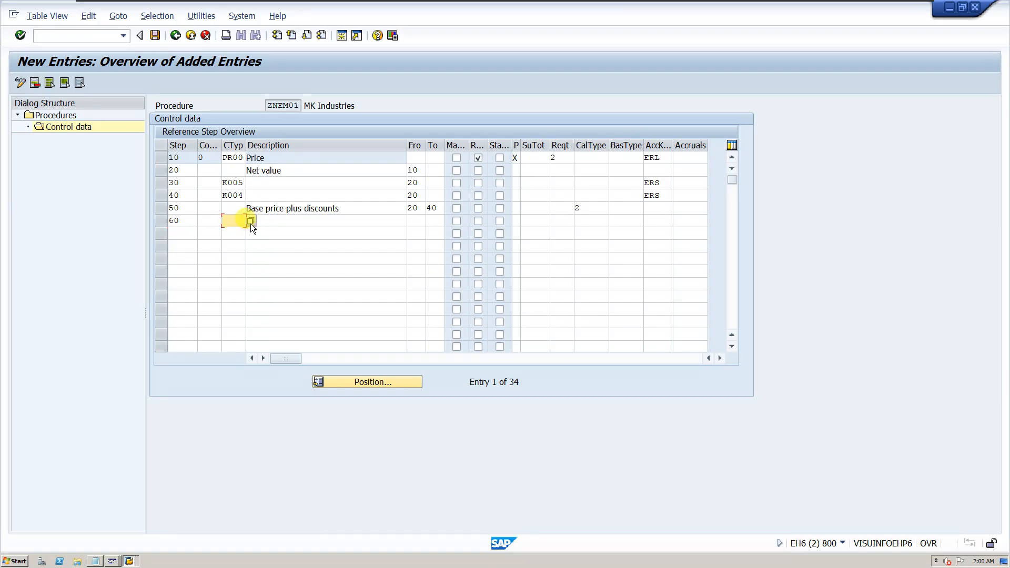
{"action": "left_click", "coordinate": [251, 221]}
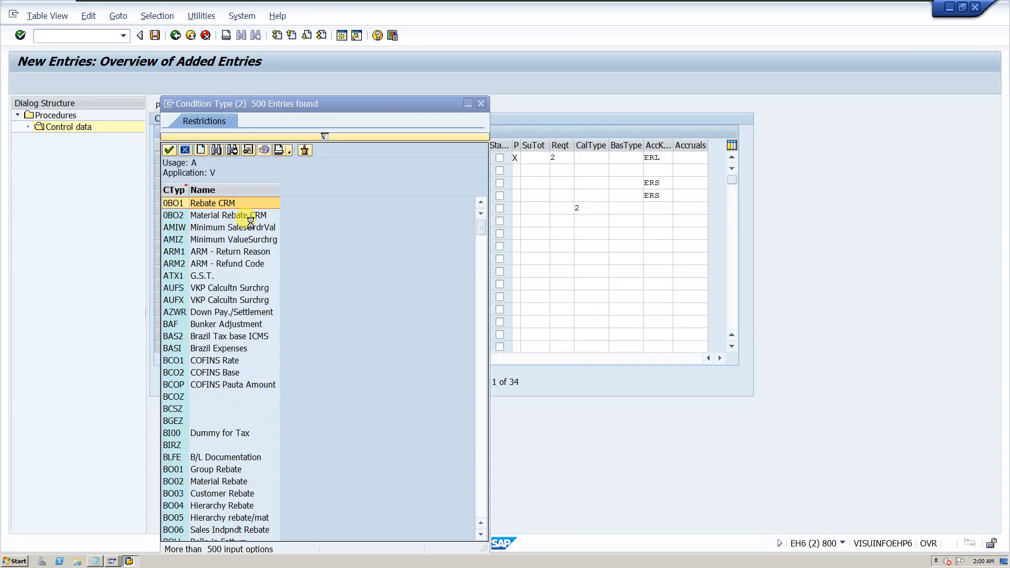
{"action": "scroll", "coordinate": [196, 405], "scroll_direction": "down", "scroll_amount": 7}
{"action": "scroll", "coordinate": [197, 405], "scroll_direction": "down", "scroll_amount": 20}
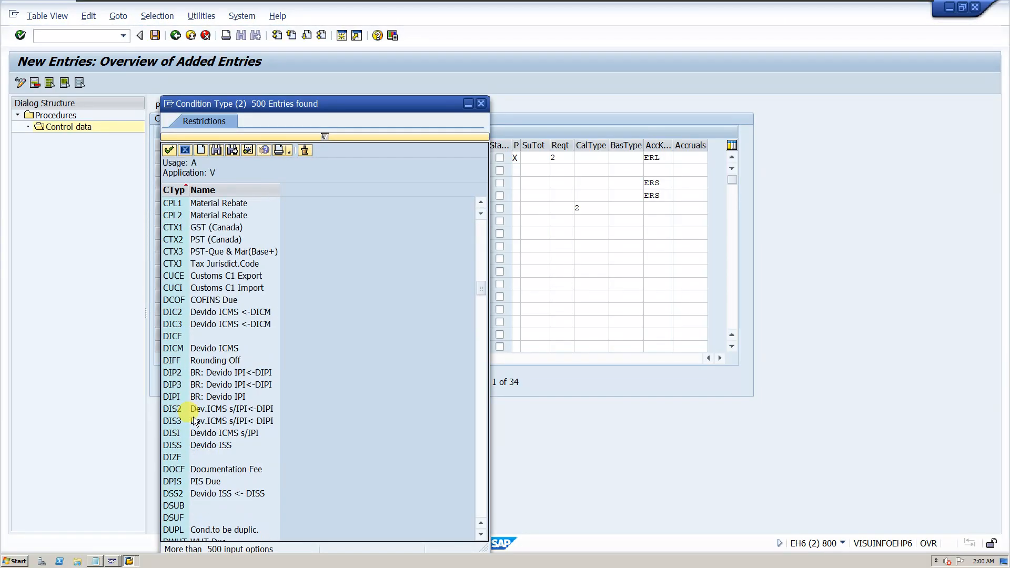
{"action": "scroll", "coordinate": [203, 470], "scroll_direction": "down", "scroll_amount": 20}
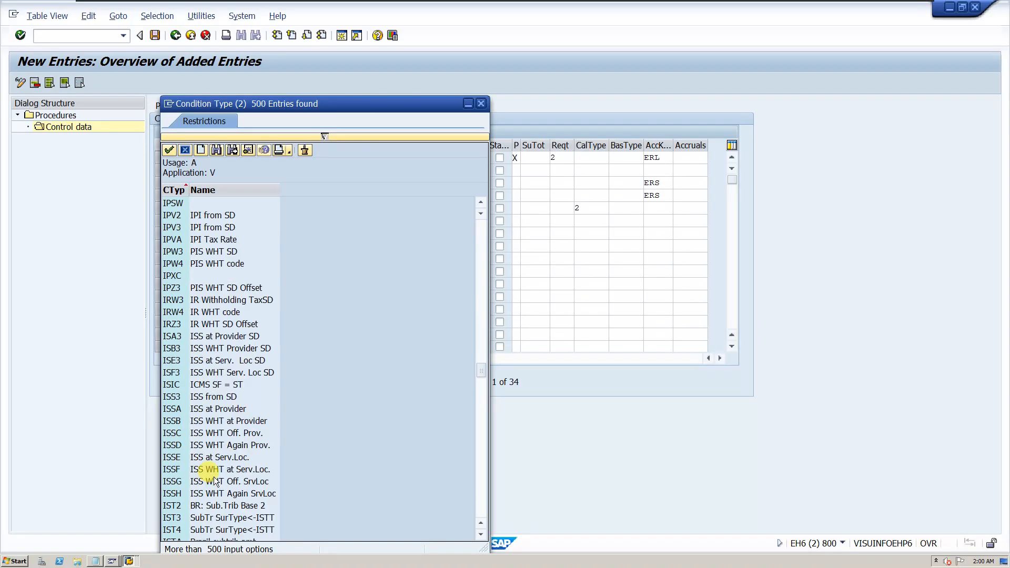
{"action": "scroll", "coordinate": [209, 487], "scroll_direction": "down", "scroll_amount": 20}
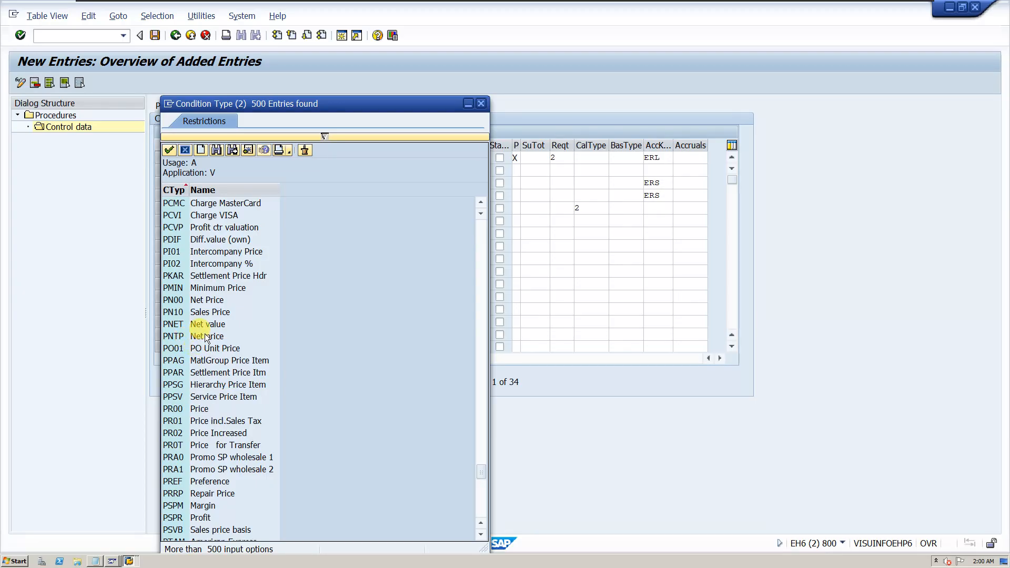
{"action": "scroll", "coordinate": [207, 337], "scroll_direction": "down", "scroll_amount": 20}
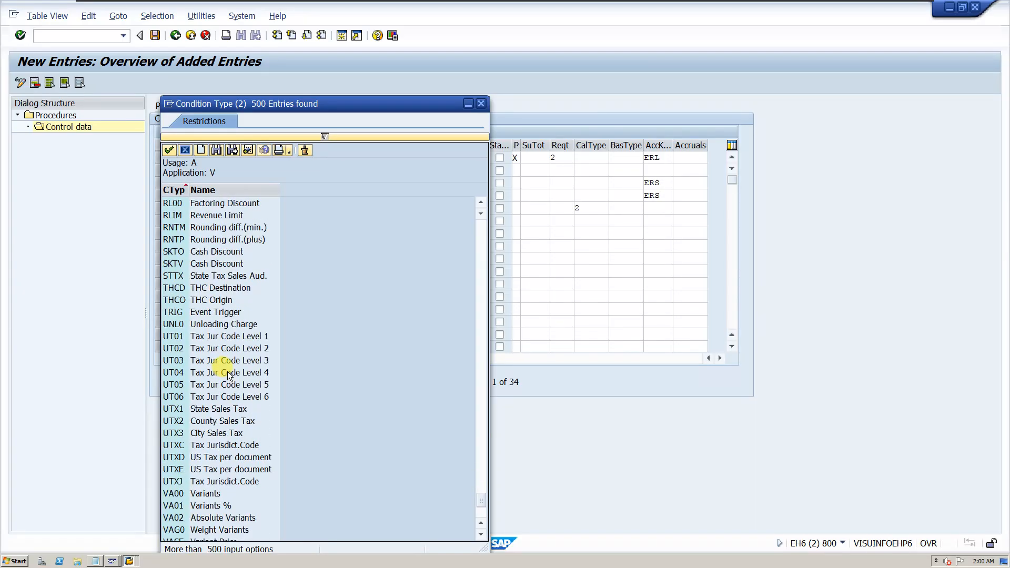
{"action": "scroll", "coordinate": [225, 381], "scroll_direction": "up", "scroll_amount": 10}
{"action": "scroll", "coordinate": [225, 376], "scroll_direction": "down", "scroll_amount": 8}
{"action": "scroll", "coordinate": [223, 362], "scroll_direction": "up", "scroll_amount": 20}
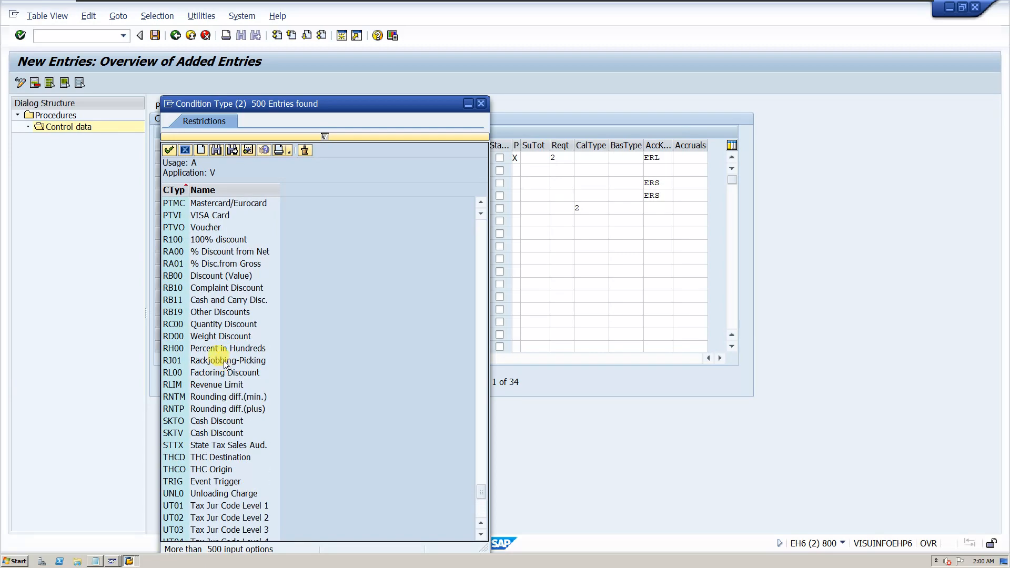
{"action": "scroll", "coordinate": [223, 347], "scroll_direction": "up", "scroll_amount": 15}
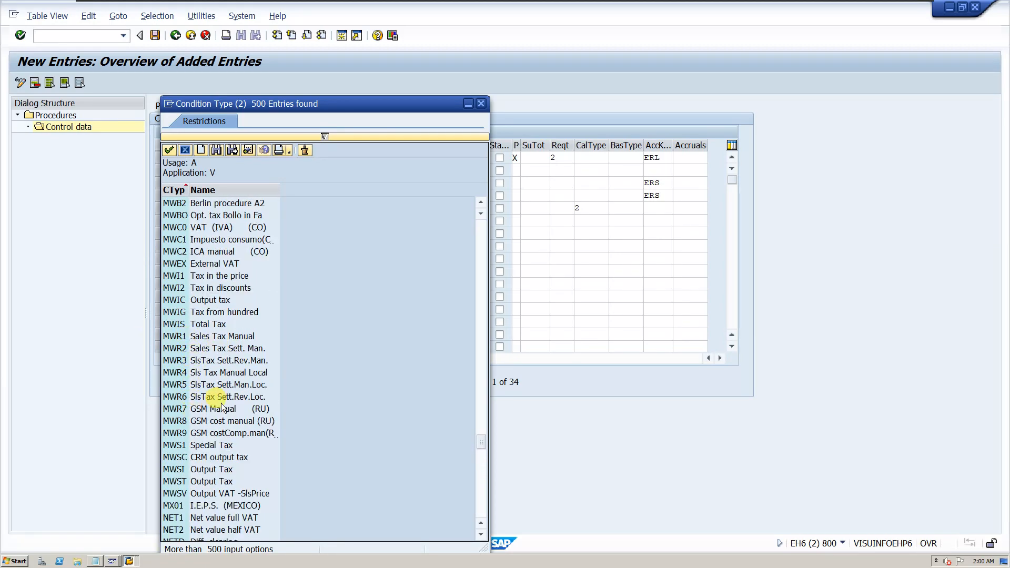
{"action": "scroll", "coordinate": [217, 397], "scroll_direction": "up", "scroll_amount": 3}
{"action": "scroll", "coordinate": [211, 386], "scroll_direction": "up", "scroll_amount": 2}
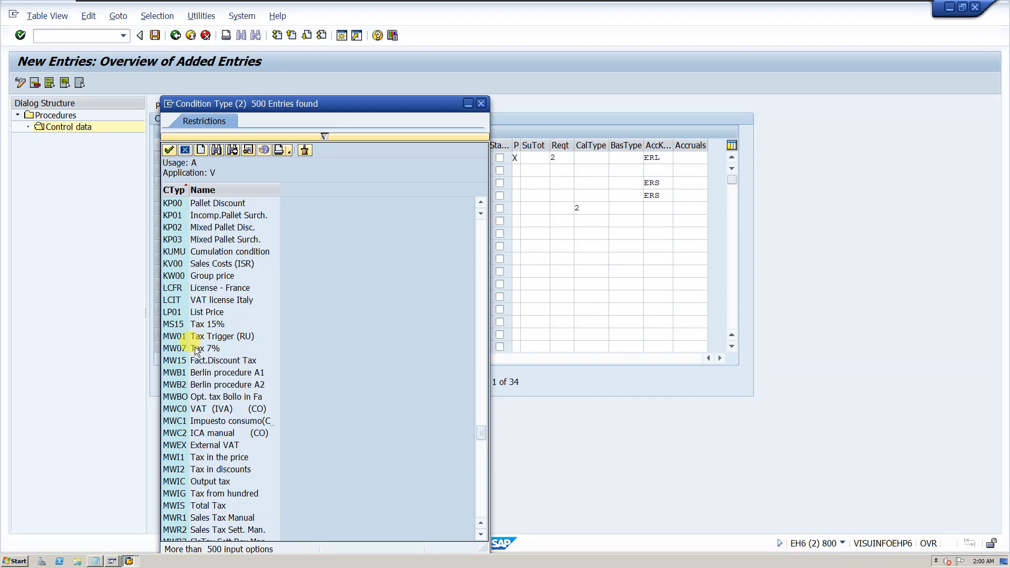
{"action": "scroll", "coordinate": [210, 380], "scroll_direction": "down", "scroll_amount": 2}
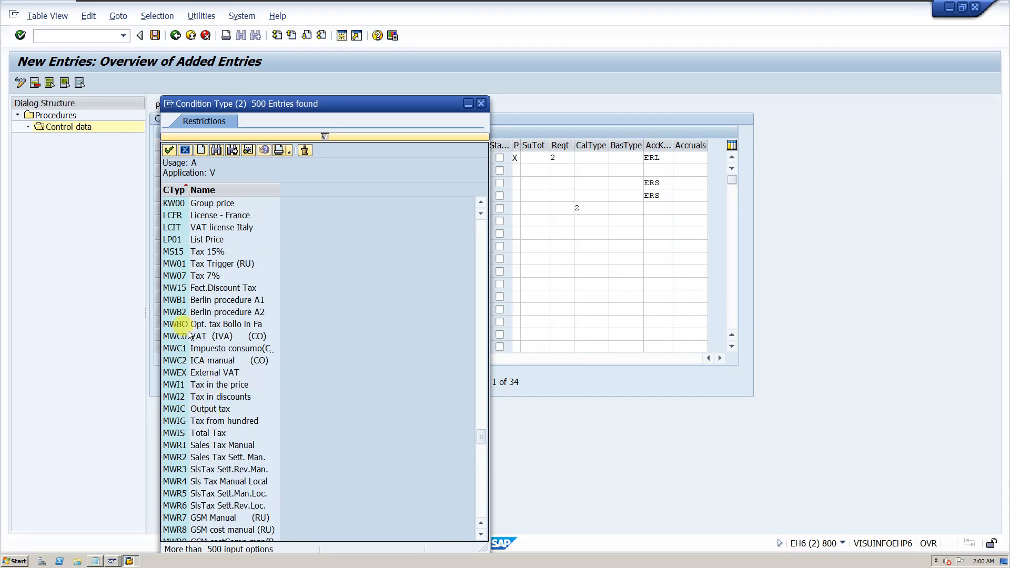
{"action": "scroll", "coordinate": [205, 358], "scroll_direction": "down", "scroll_amount": 4}
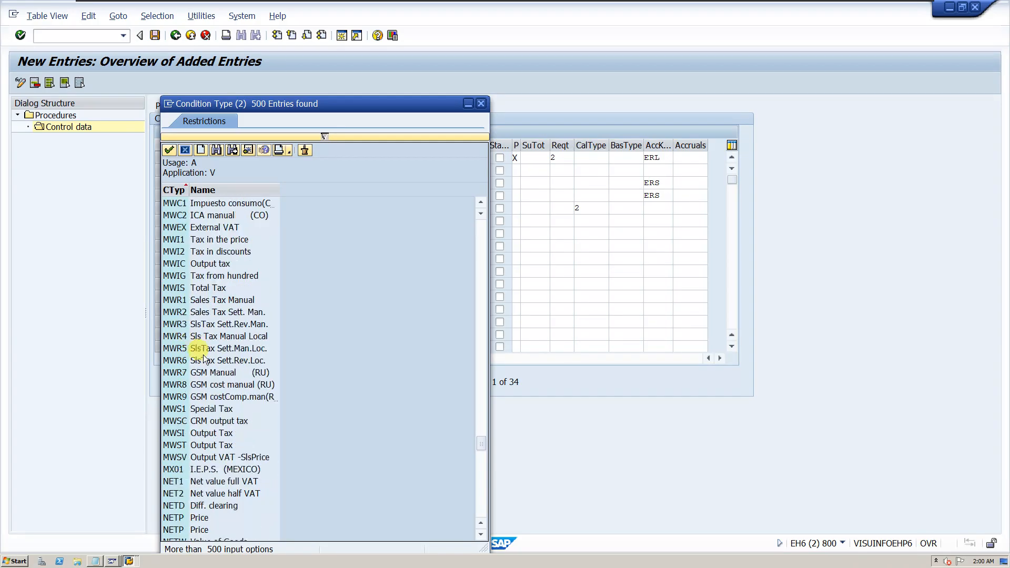
{"action": "double_click", "coordinate": [200, 446]}
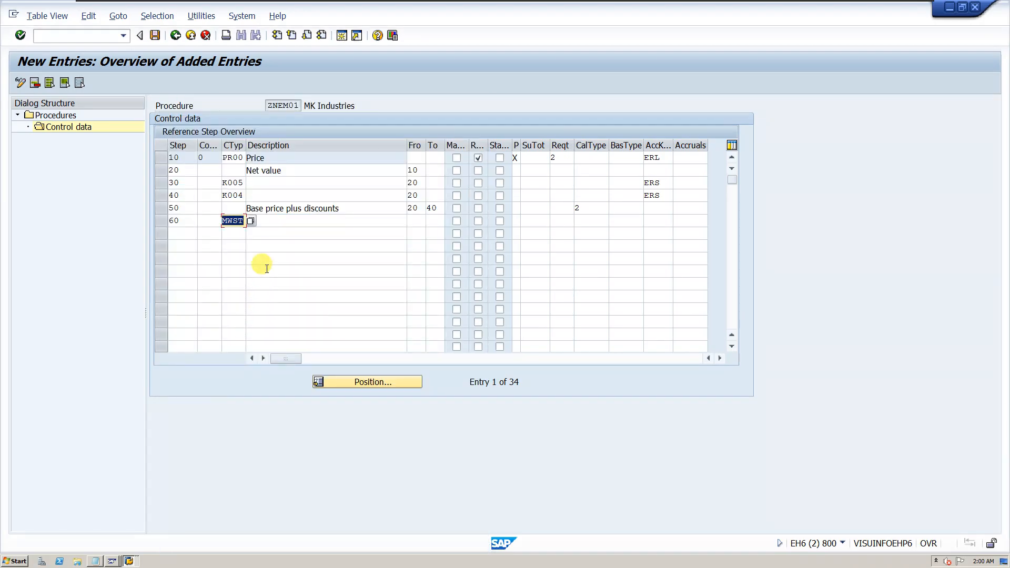
- Set the MWST step to calculate from step 50 and give it account key MWS
{"action": "left_click", "coordinate": [294, 222]}
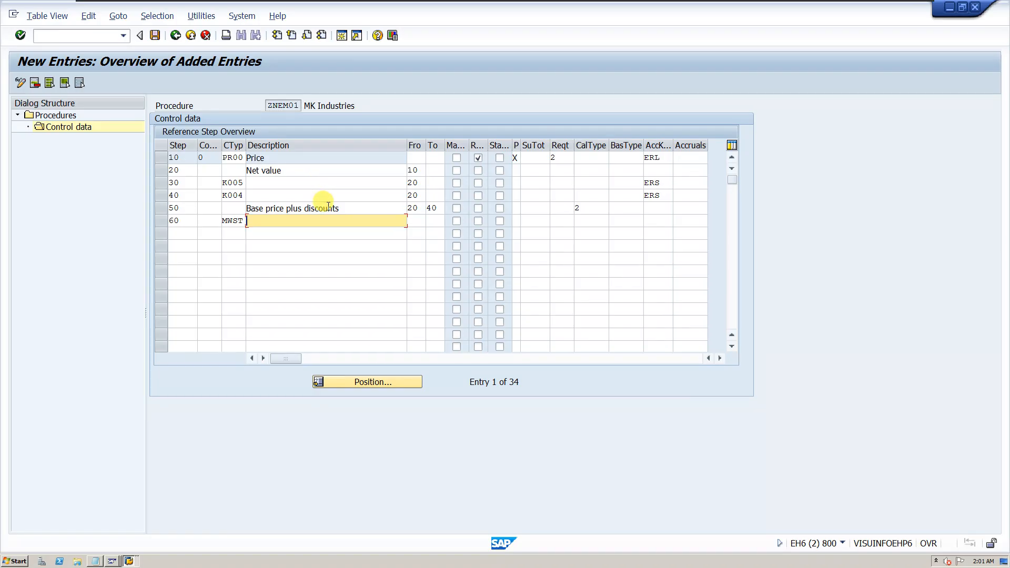
{"action": "left_click", "coordinate": [420, 221]}
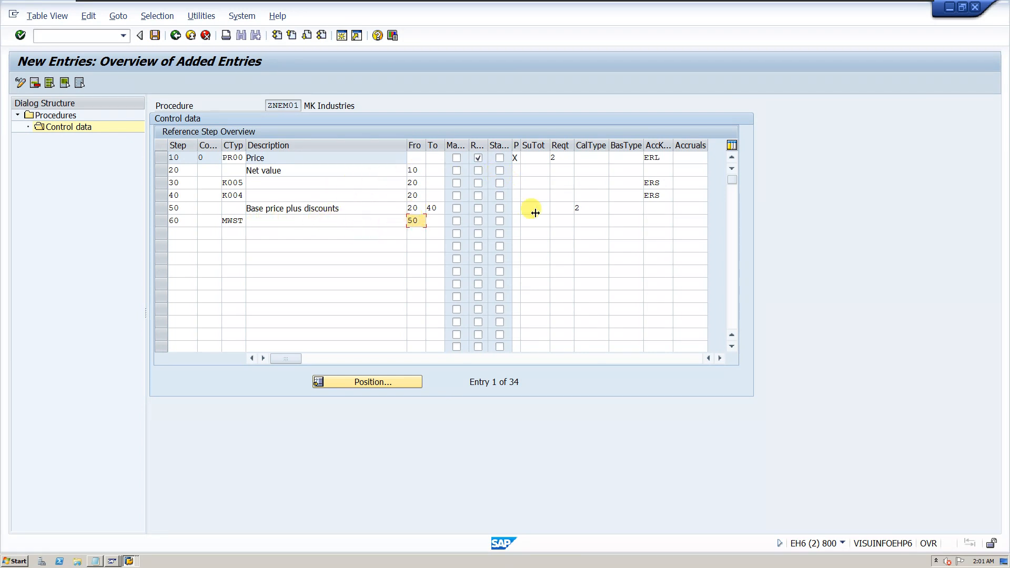
{"action": "left_click", "coordinate": [655, 219]}
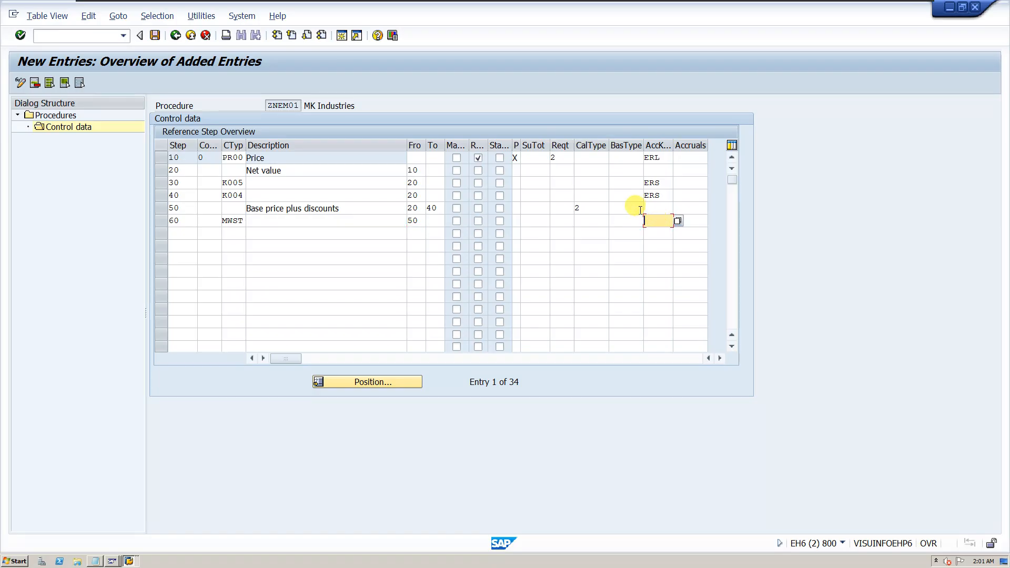
{"action": "type", "text": "MSW"}
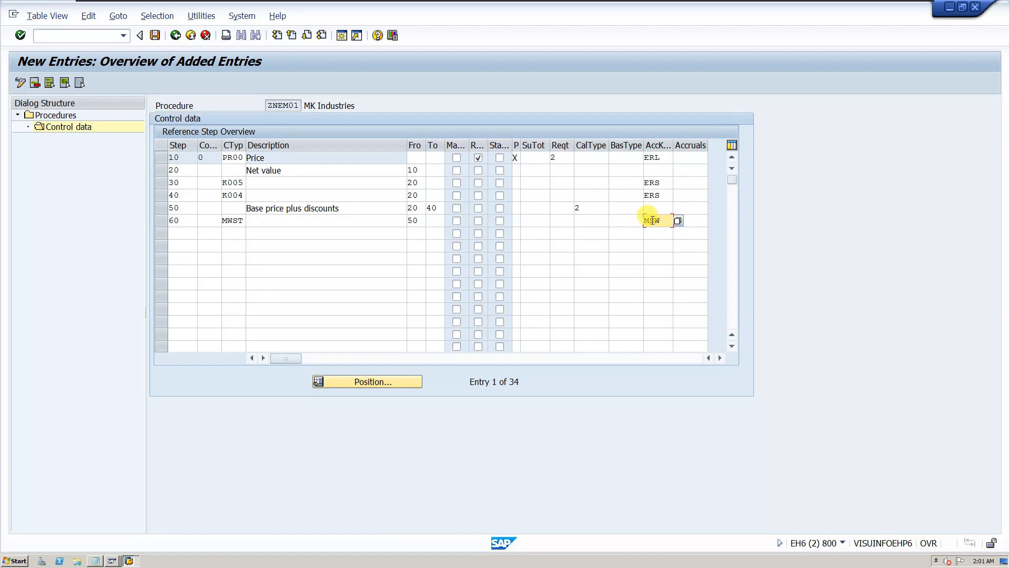
{"action": "left_click_drag", "start_coordinate": [649, 221], "coordinate": [666, 221]}
{"action": "type", "text": "WS"}
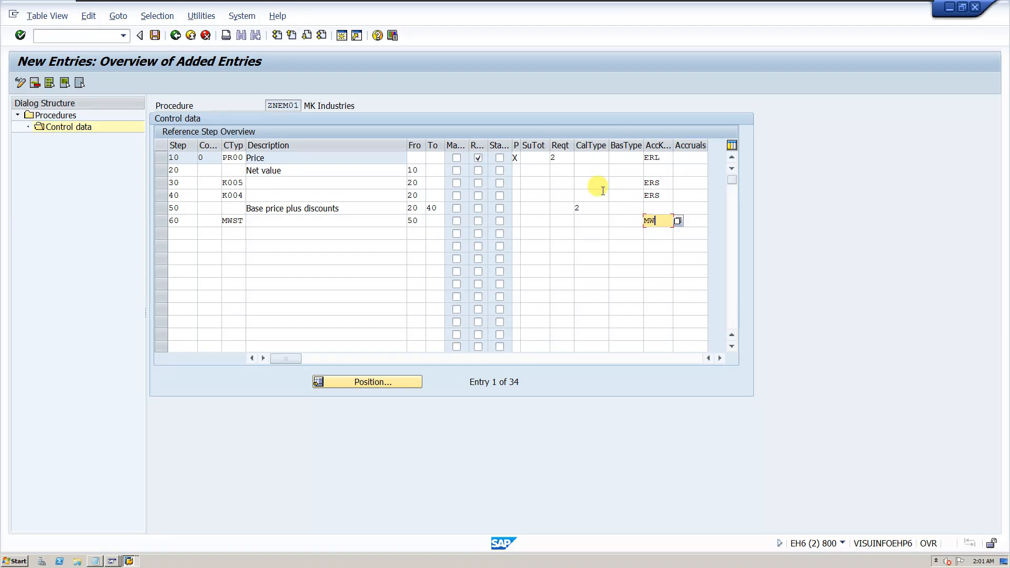
{"action": "left_click", "coordinate": [585, 235]}
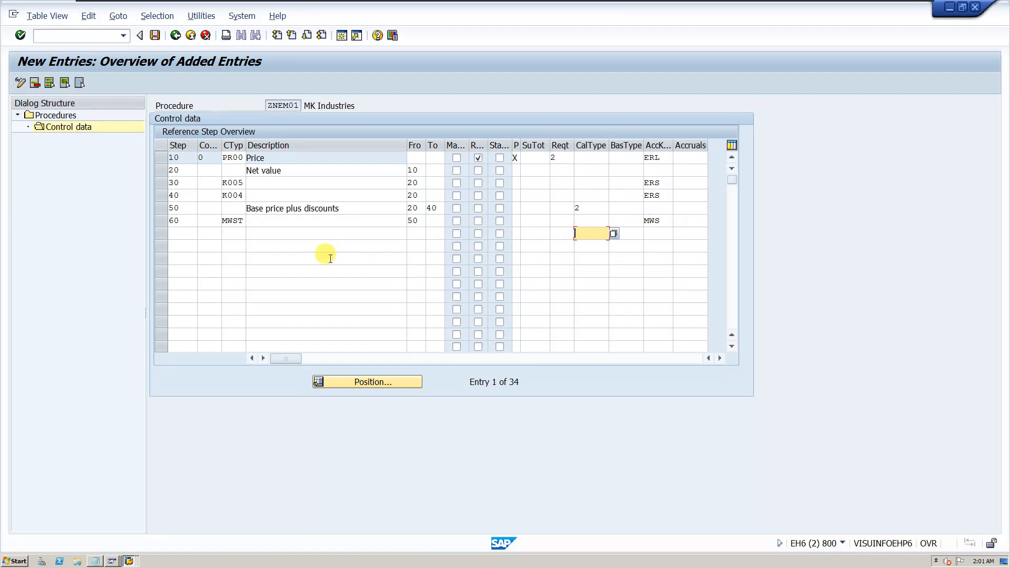
- Add step 70 with the description Gross value, calculated from step 50 to step 60
{"action": "left_click", "coordinate": [183, 239]}
{"action": "type", "text": "70"}
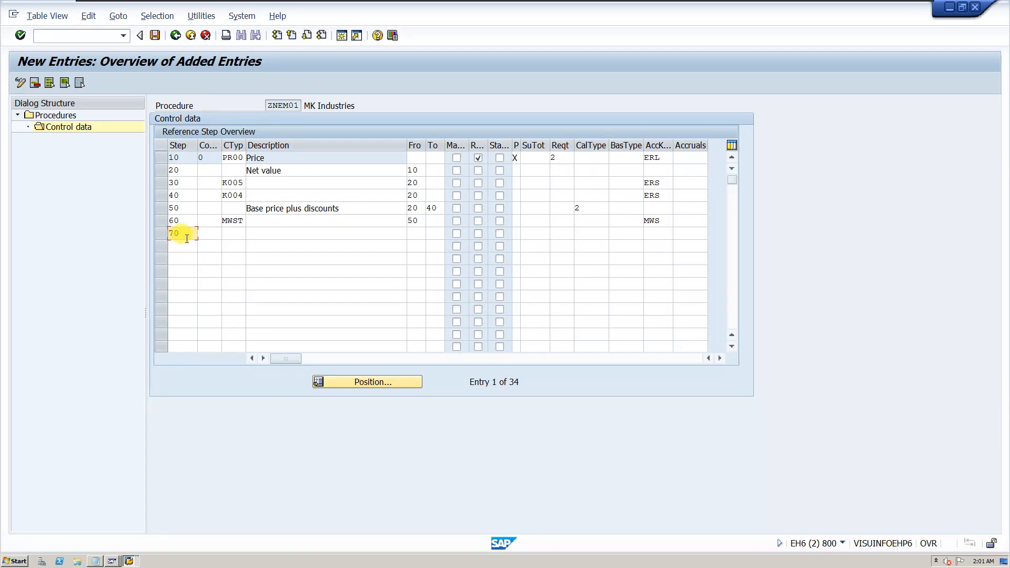
{"action": "left_click", "coordinate": [262, 235]}
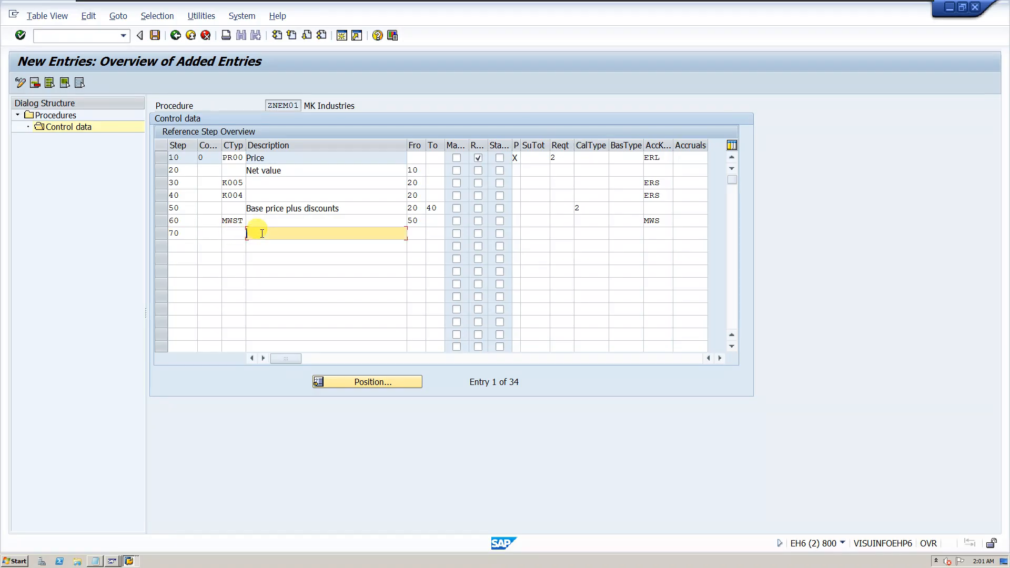
{"action": "type", "text": "Gross value"}
{"action": "left_click", "coordinate": [417, 233]}
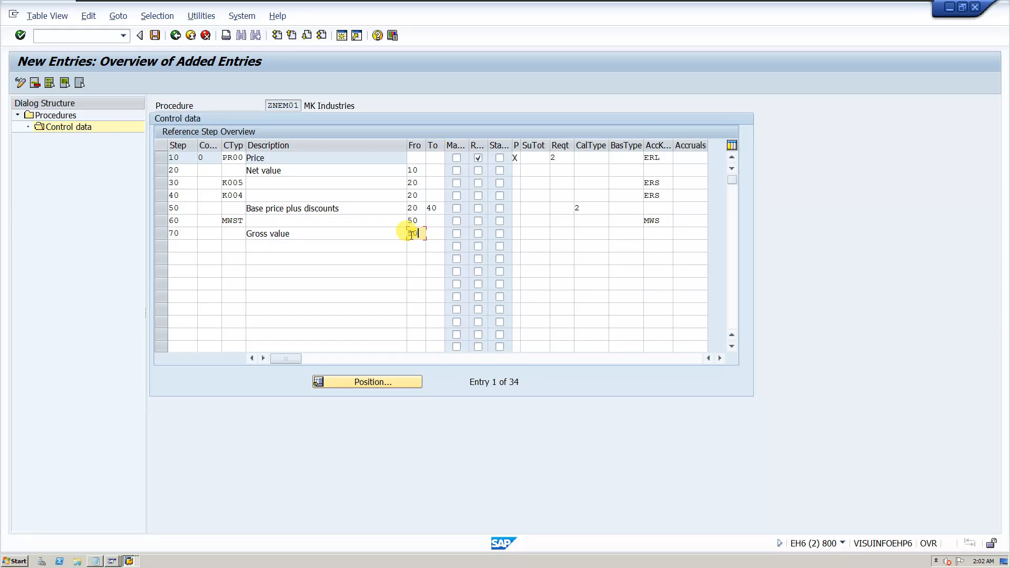
{"action": "left_click", "coordinate": [429, 232]}
{"action": "type", "text": "60"}
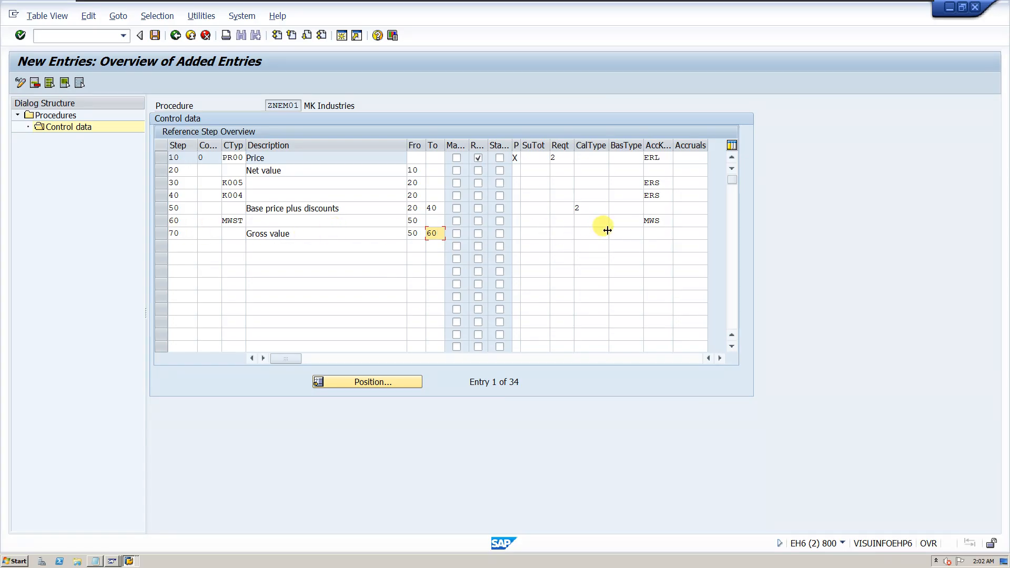
- Assign the Net Value Plus Tax routine 4 as calculation type of the Gross value step
{"action": "left_click", "coordinate": [579, 245]}
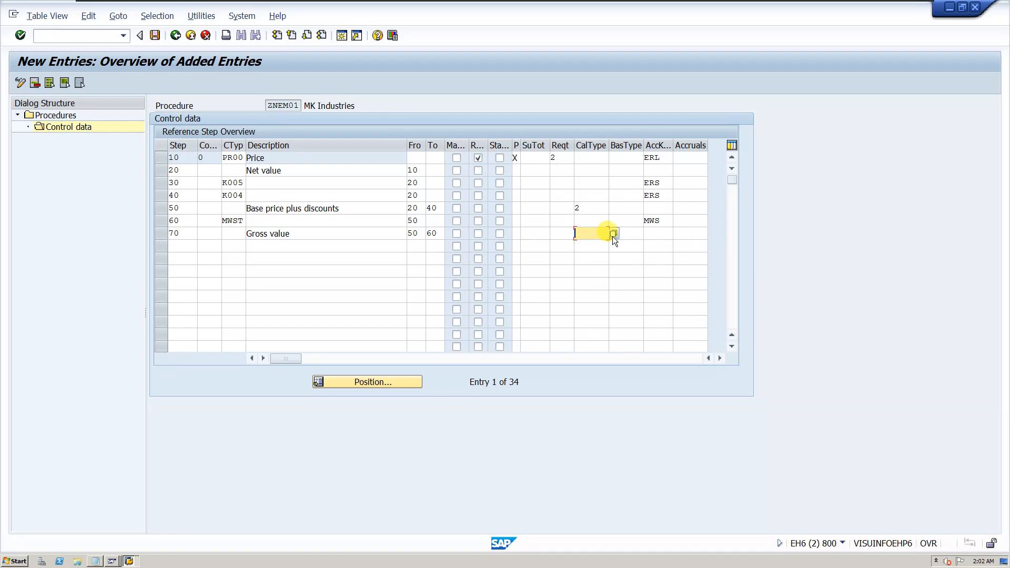
{"action": "left_click", "coordinate": [612, 245]}
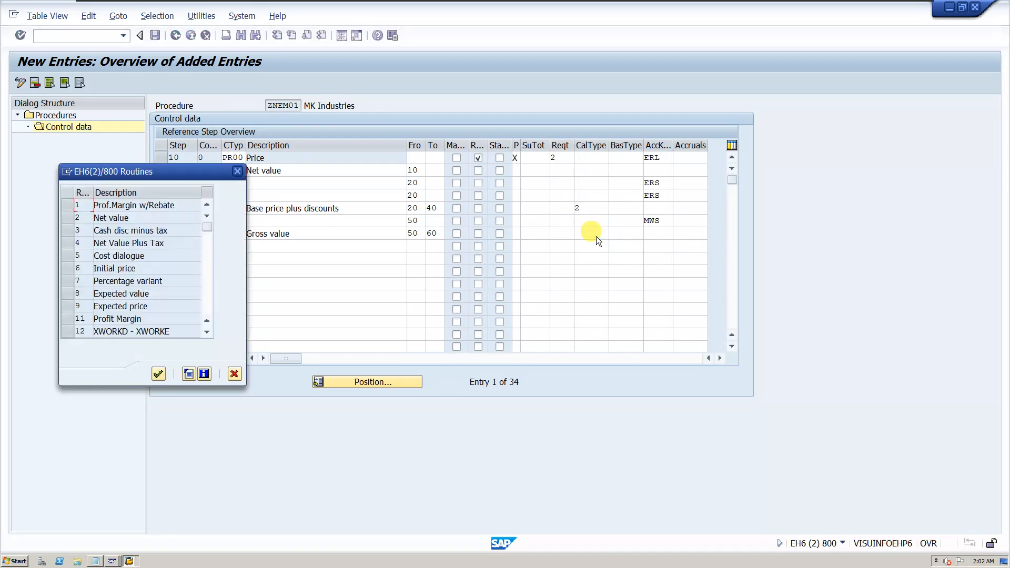
{"action": "double_click", "coordinate": [125, 243]}
{"action": "left_click", "coordinate": [574, 271]}
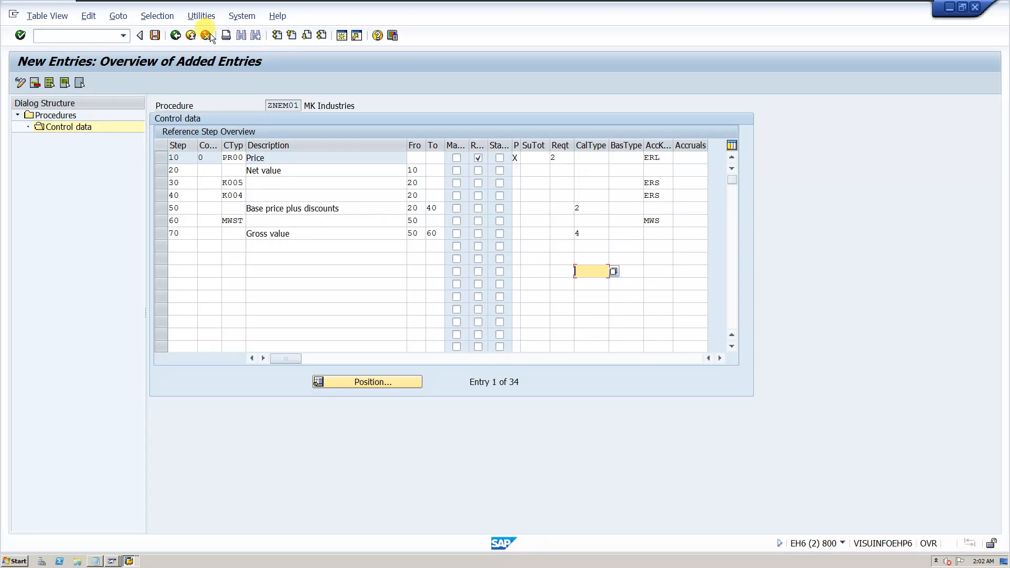
- Save the control data of procedure ZNEM01, accepting the MWST standard proposal notice and the proposed customizing request
{"action": "left_click", "coordinate": [155, 40]}
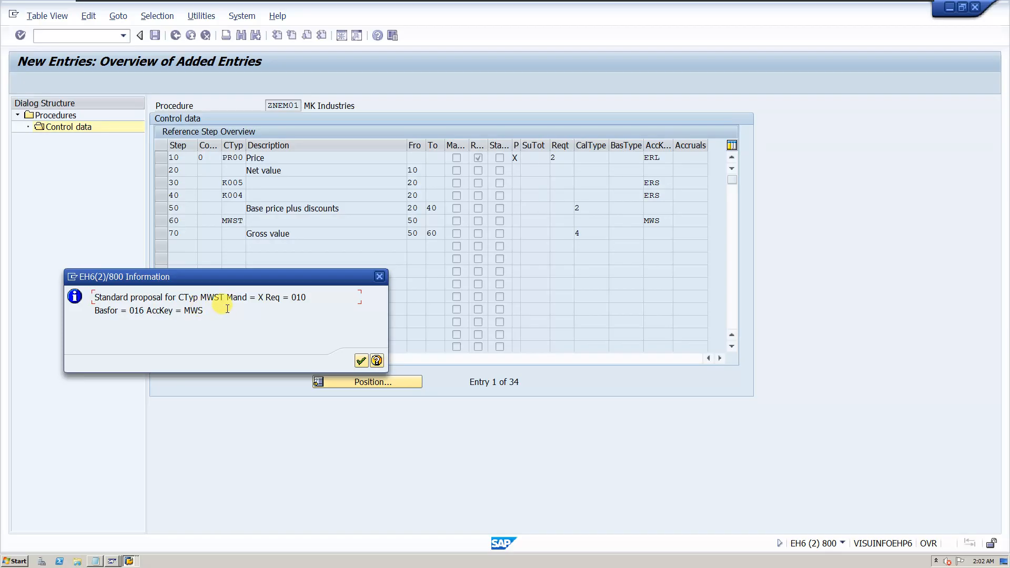
{"action": "left_click", "coordinate": [357, 361]}
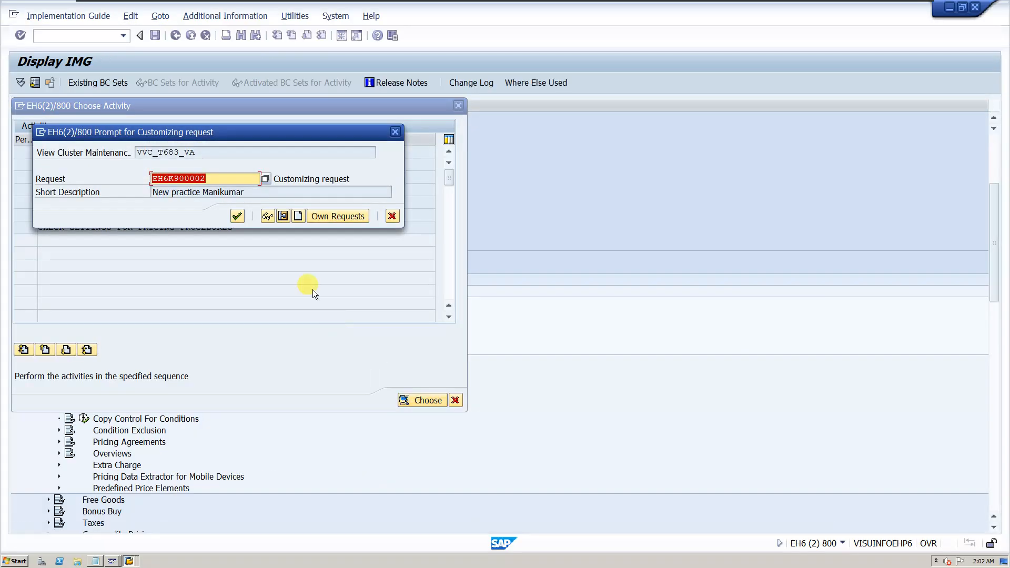
{"action": "left_click", "coordinate": [241, 220]}
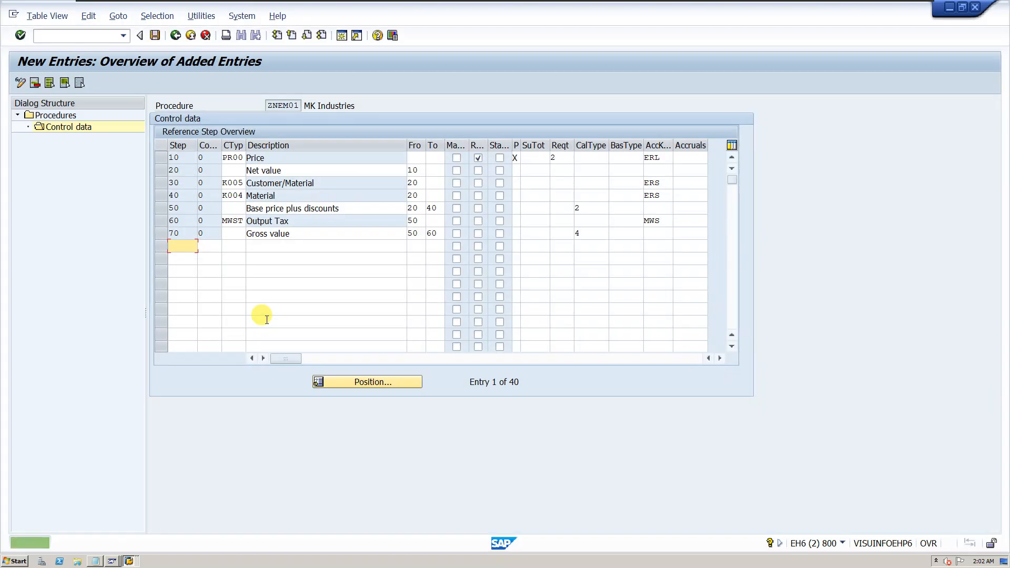
{"action": "left_click", "coordinate": [272, 106]}
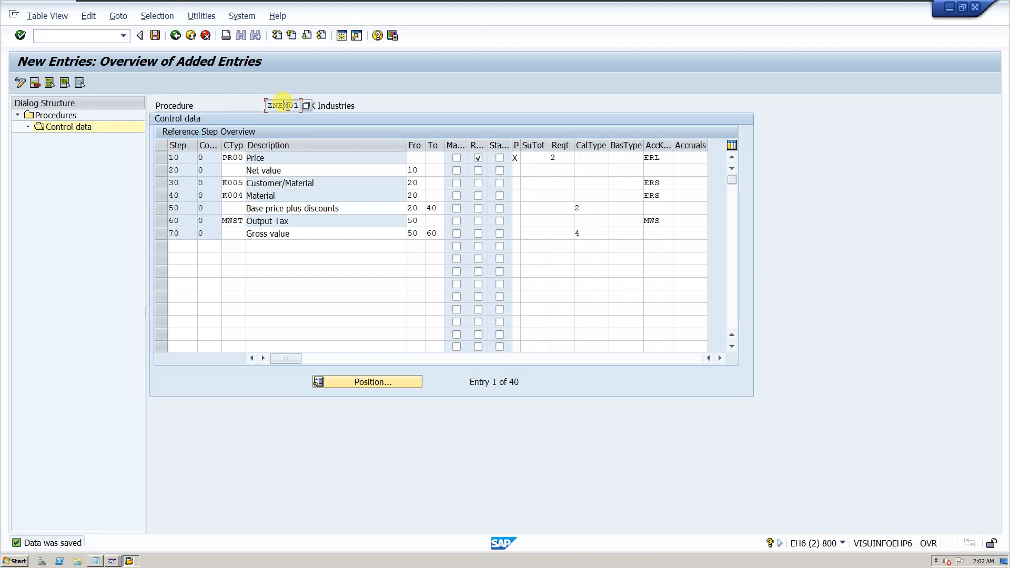
{"action": "left_click_drag", "start_coordinate": [293, 106], "coordinate": [252, 105]}
{"action": "left_click", "coordinate": [270, 107]}
{"action": "double_click", "coordinate": [270, 105]}
{"action": "left_click", "coordinate": [317, 105]}
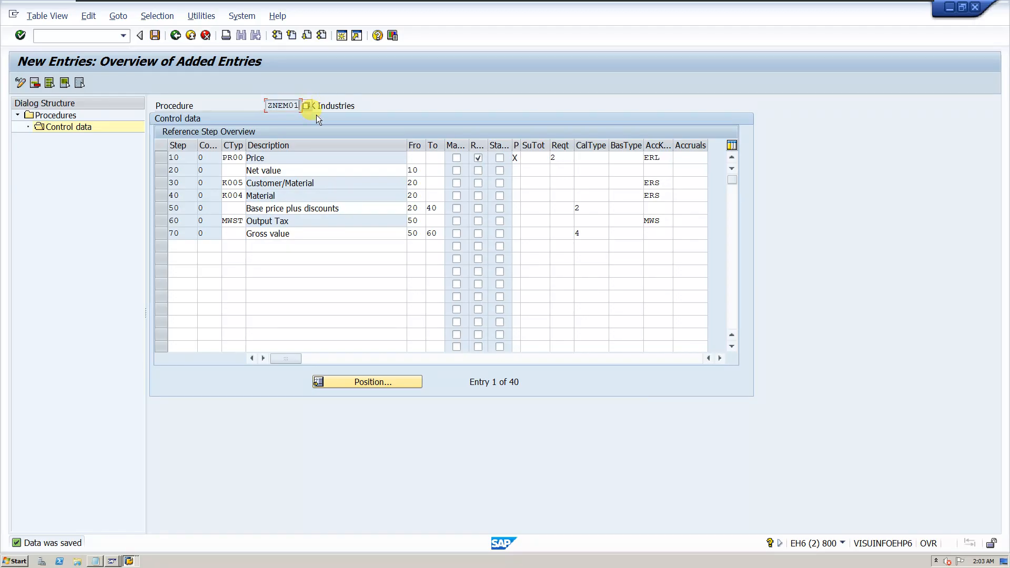
- Leave the pricing procedure maintenance and return to the list of pricing procedure activities
{"action": "left_click", "coordinate": [175, 35]}
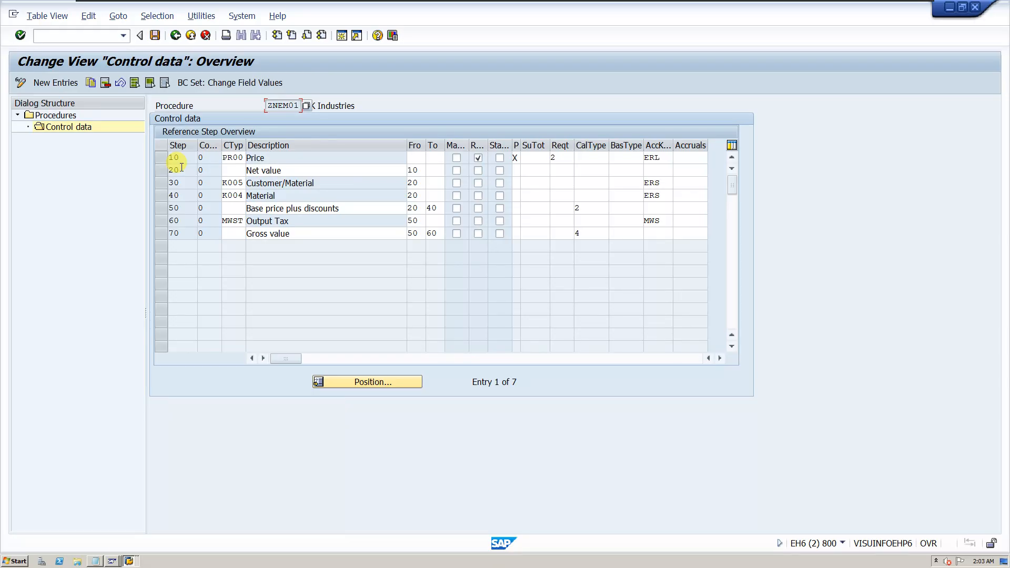
{"action": "left_click", "coordinate": [175, 36]}
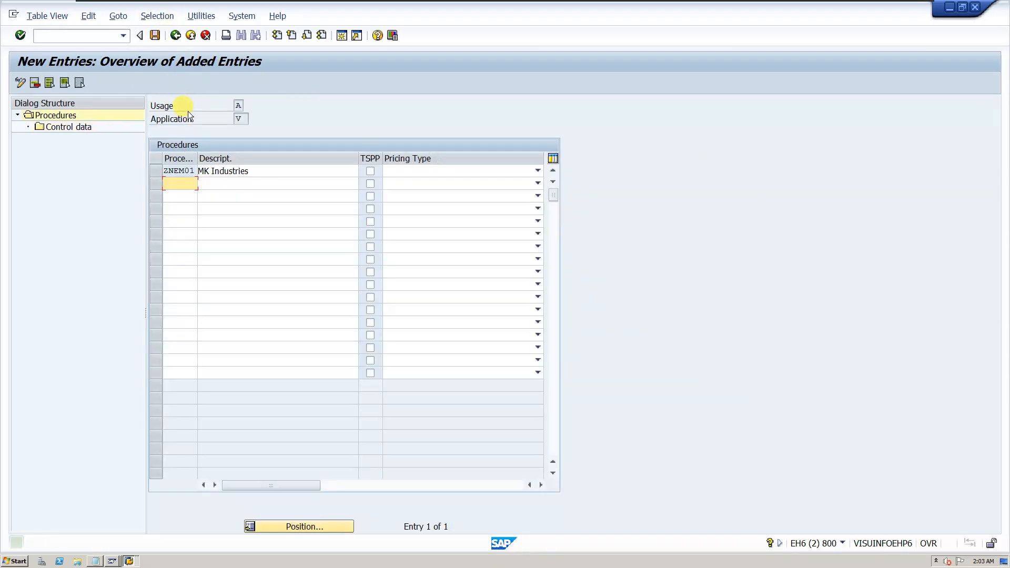
{"action": "left_click", "coordinate": [175, 35]}
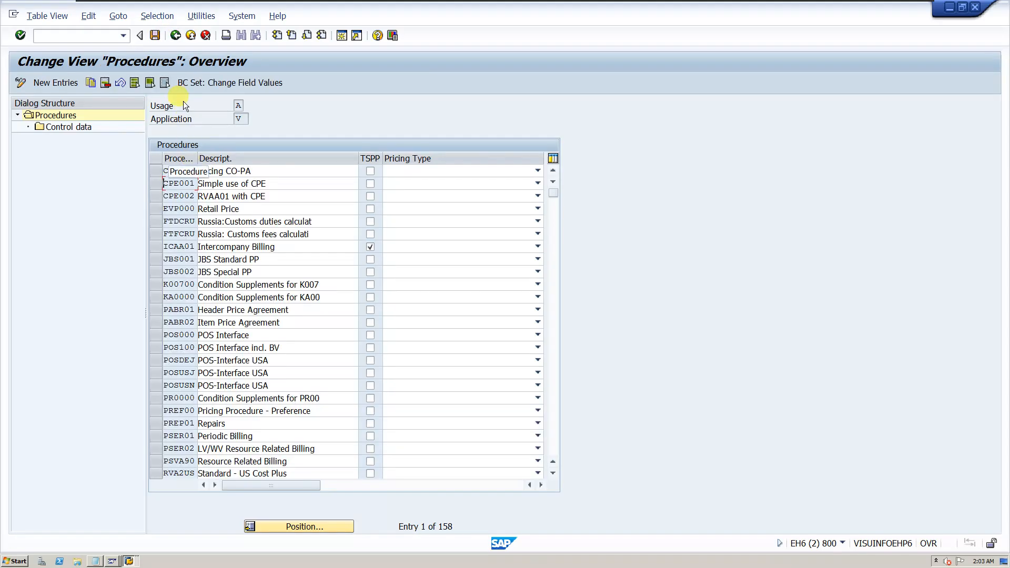
{"action": "left_click", "coordinate": [175, 36]}
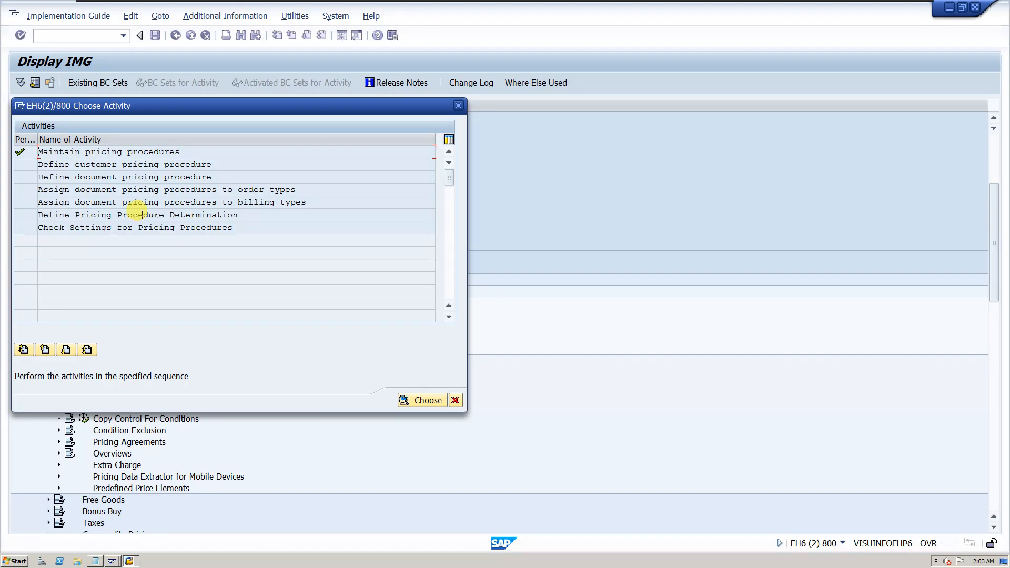
- Switch to the open standard order session and examine the pricing conditions and net value of the item with material 2040
{"action": "left_click", "coordinate": [112, 560]}
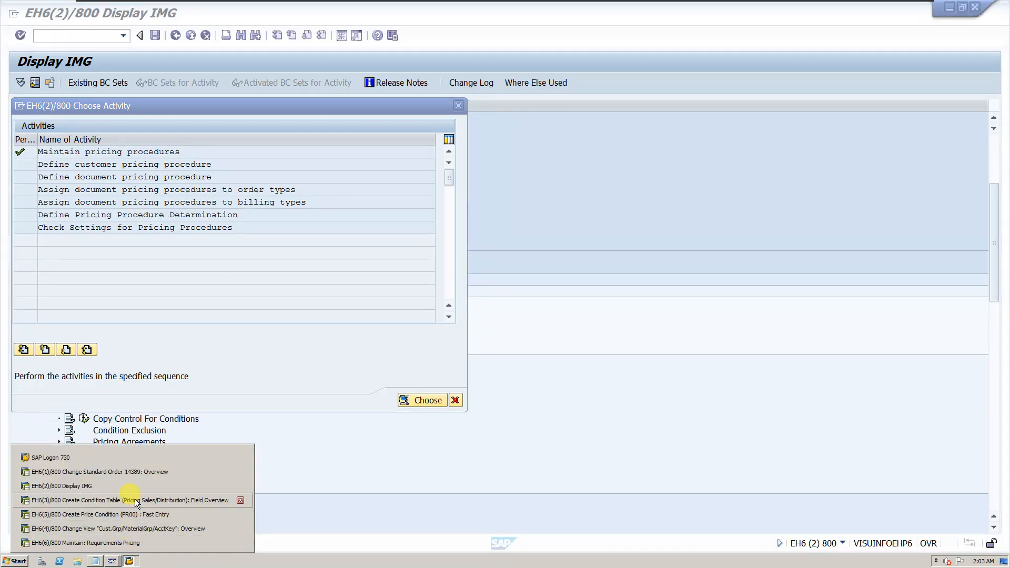
{"action": "left_click", "coordinate": [137, 476]}
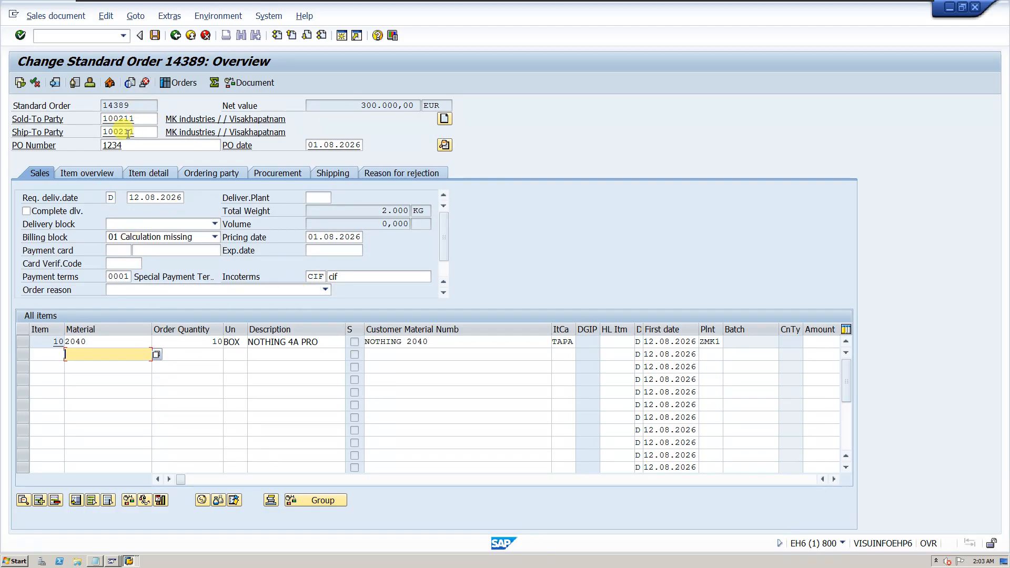
{"action": "left_click_drag", "start_coordinate": [140, 119], "coordinate": [89, 119]}
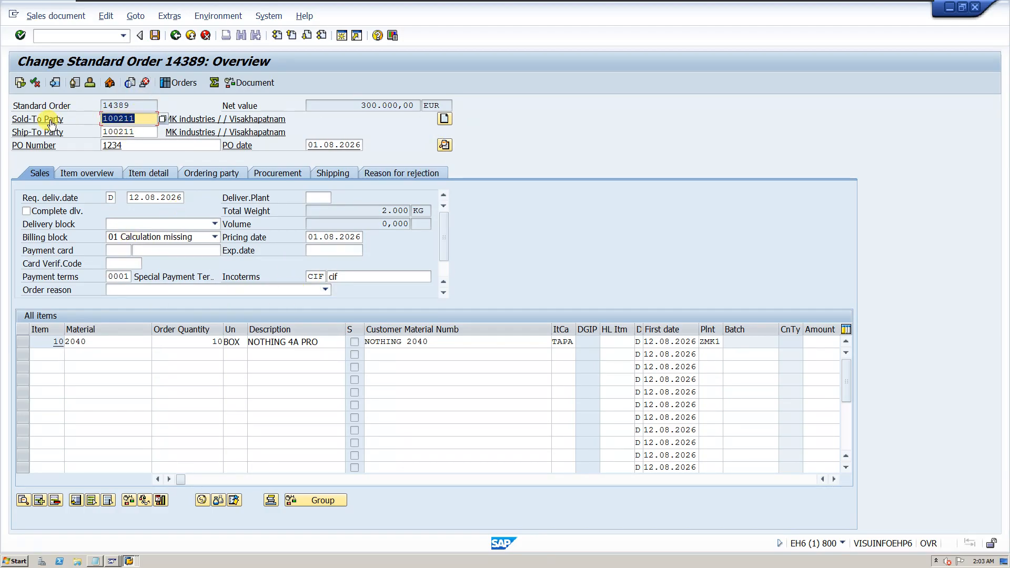
{"action": "left_click_drag", "start_coordinate": [115, 342], "coordinate": [47, 341]}
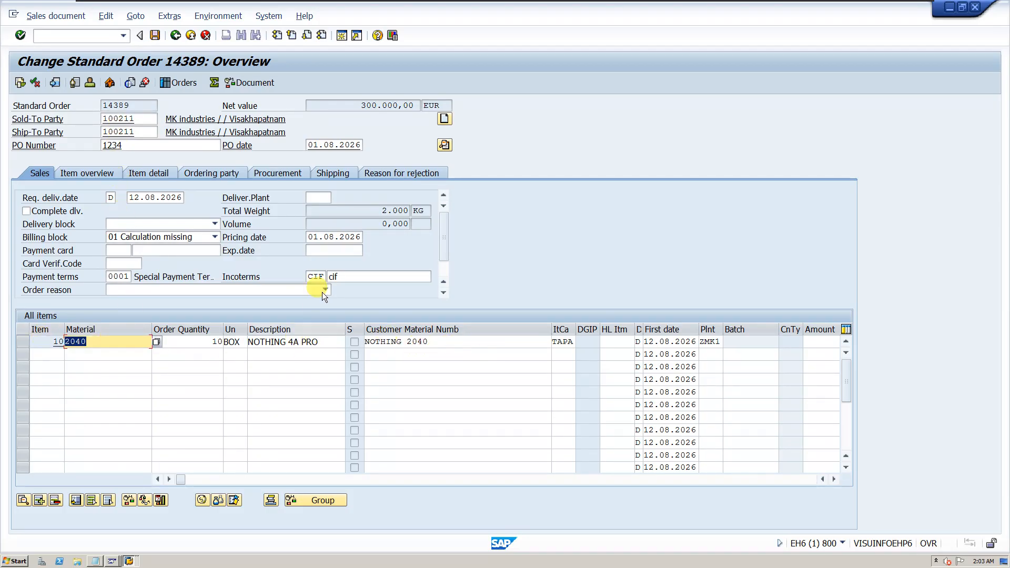
{"action": "double_click", "coordinate": [278, 341]}
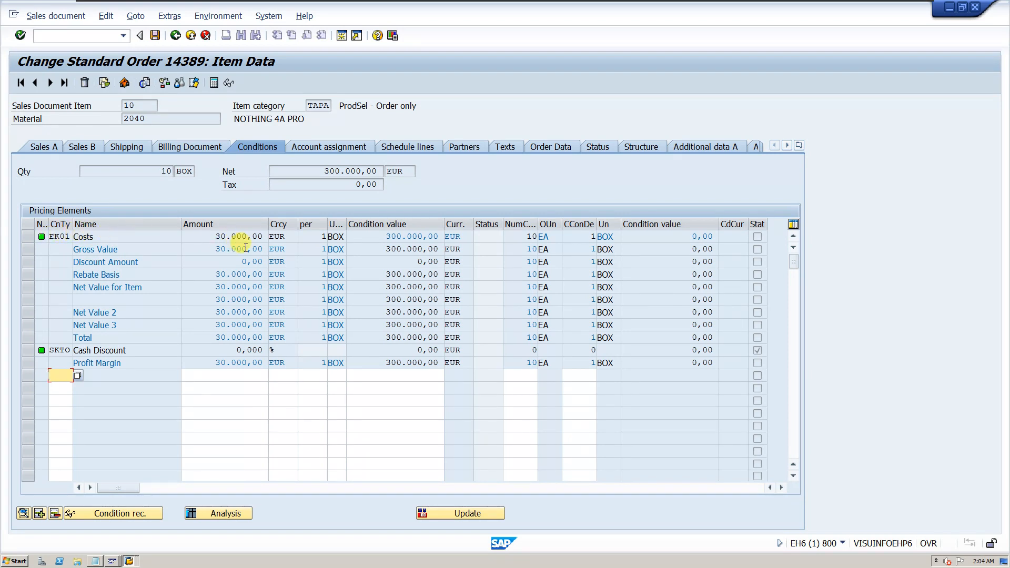
{"action": "left_click_drag", "start_coordinate": [321, 171], "coordinate": [380, 171]}
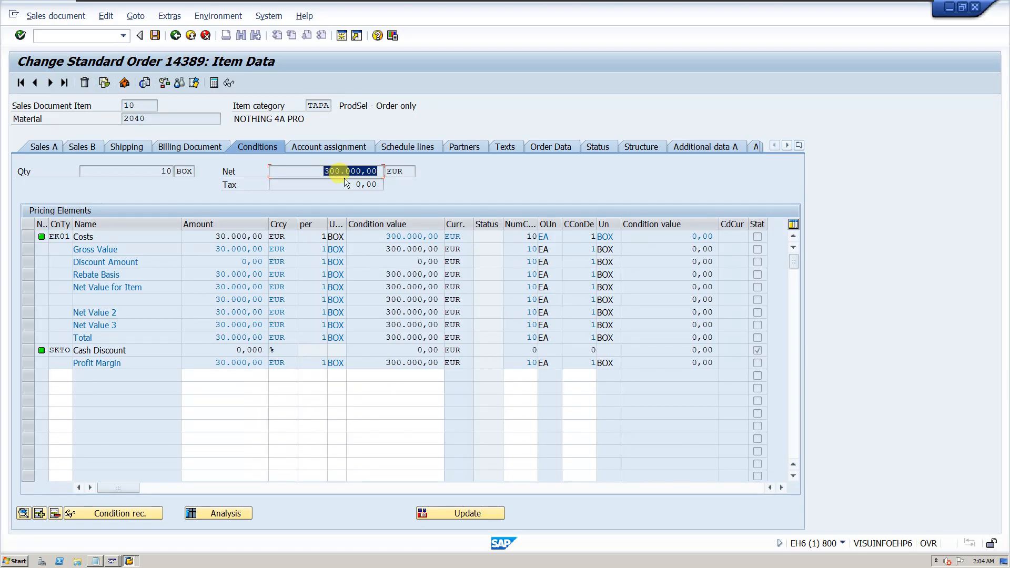
{"action": "left_click", "coordinate": [175, 36]}
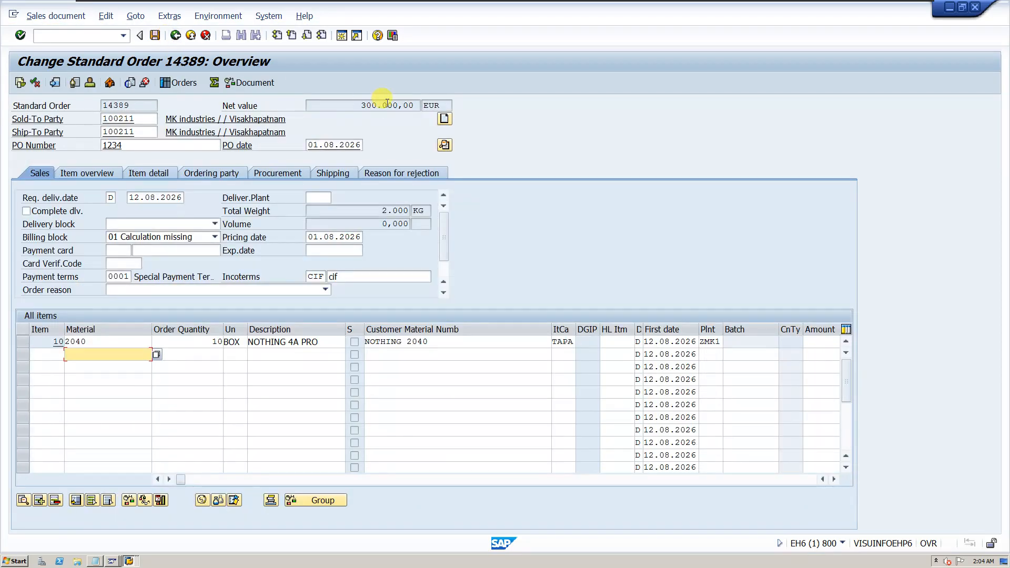
- Check which pricing procedure is set in the standard order's header data, and return to the order overview
{"action": "left_click", "coordinate": [444, 145]}
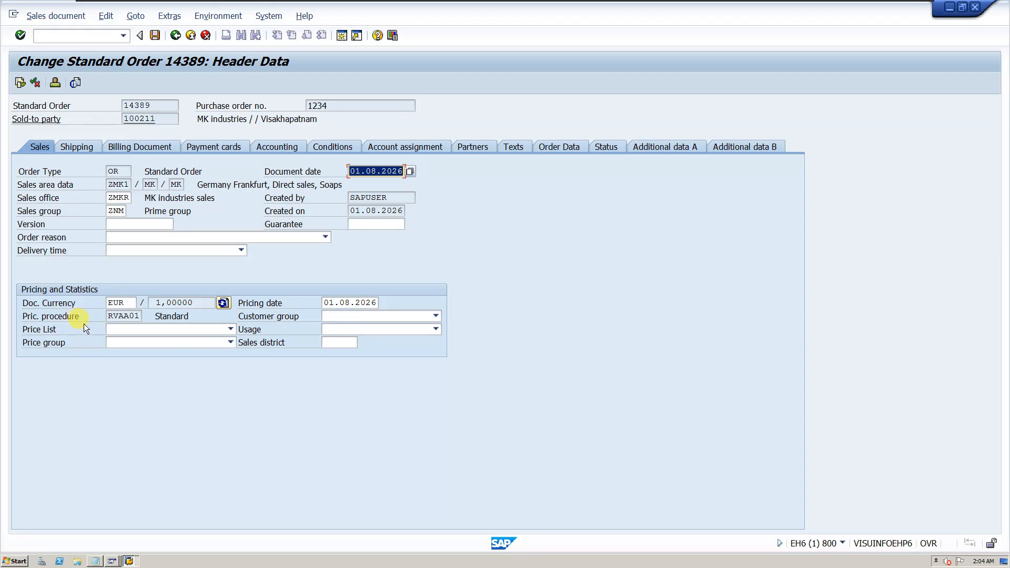
{"action": "left_click_drag", "start_coordinate": [110, 315], "coordinate": [139, 315]}
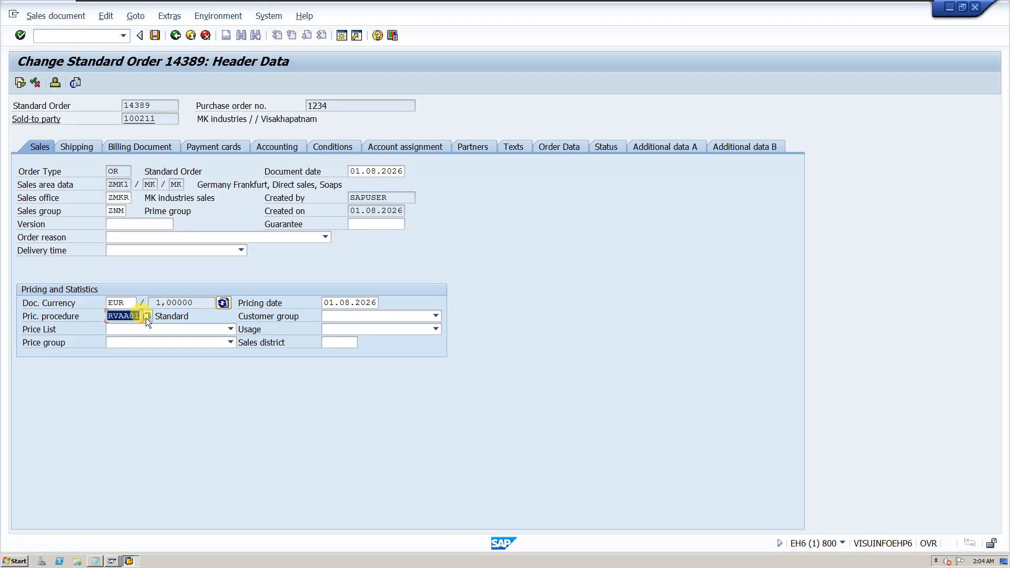
{"action": "left_click", "coordinate": [175, 36]}
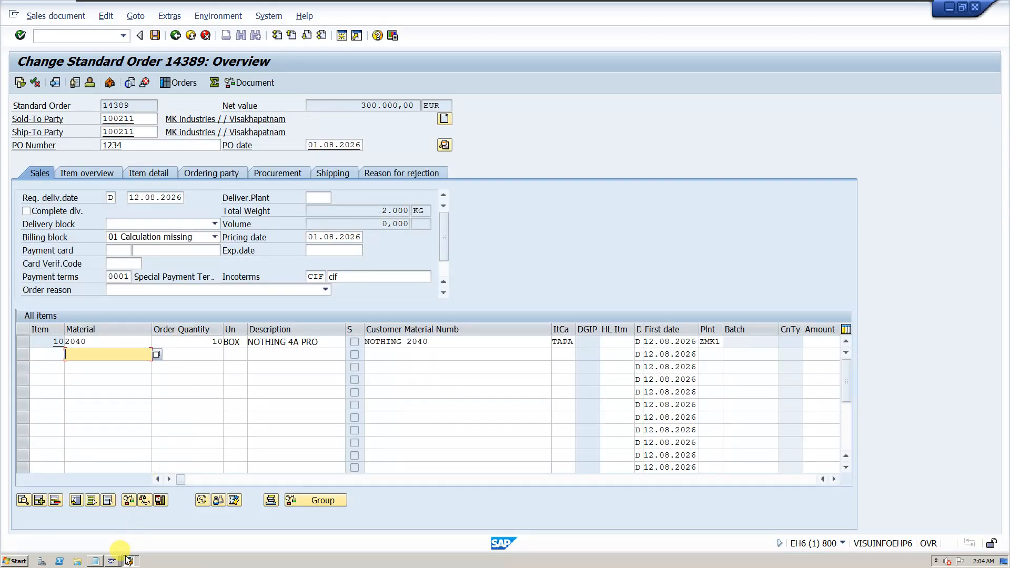
- Switch back to the Display IMG session and open the Define Pricing Procedure Determination activity
{"action": "left_click", "coordinate": [129, 562]}
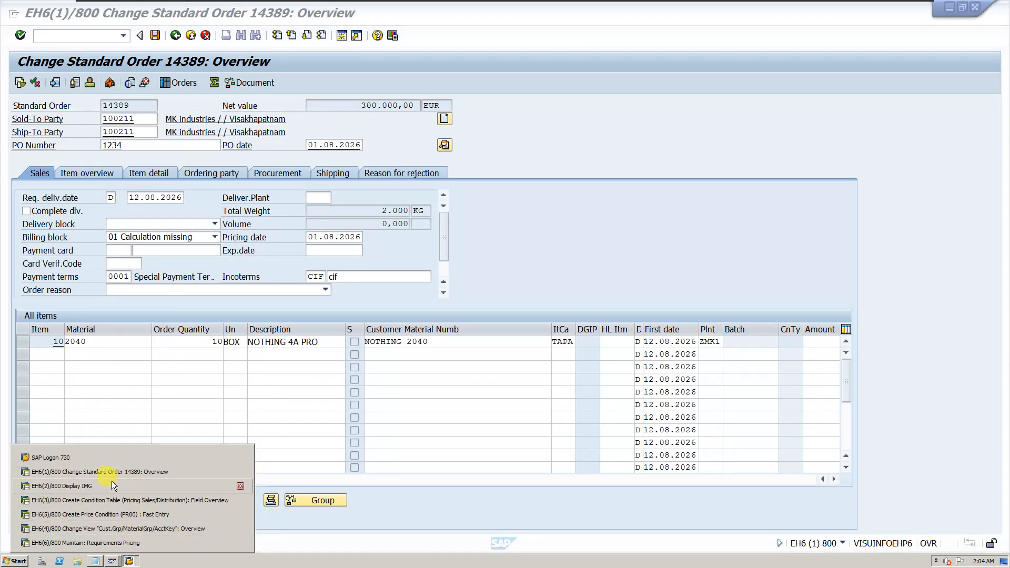
{"action": "left_click", "coordinate": [121, 501]}
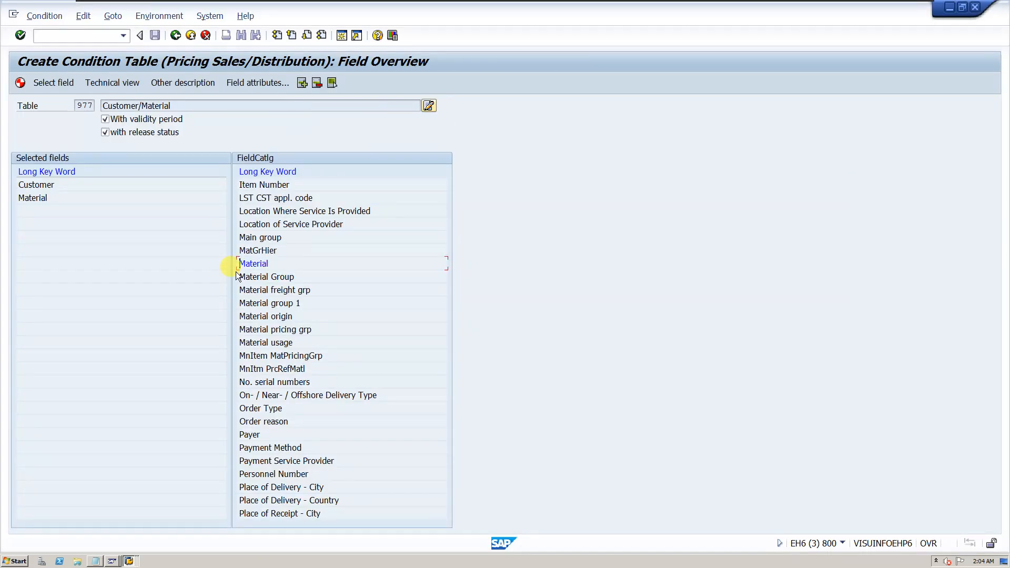
{"action": "left_click", "coordinate": [129, 561]}
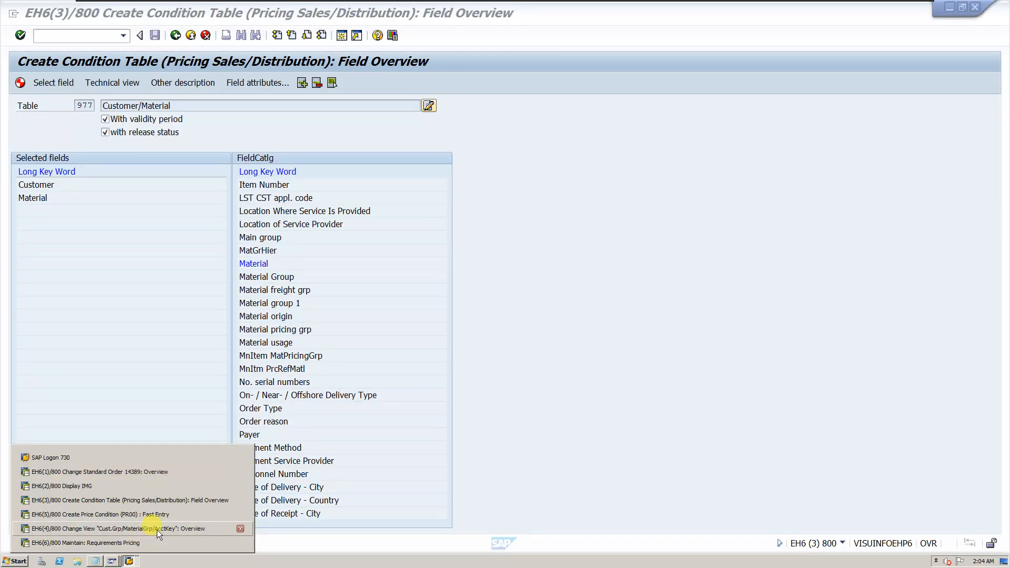
{"action": "left_click", "coordinate": [140, 485]}
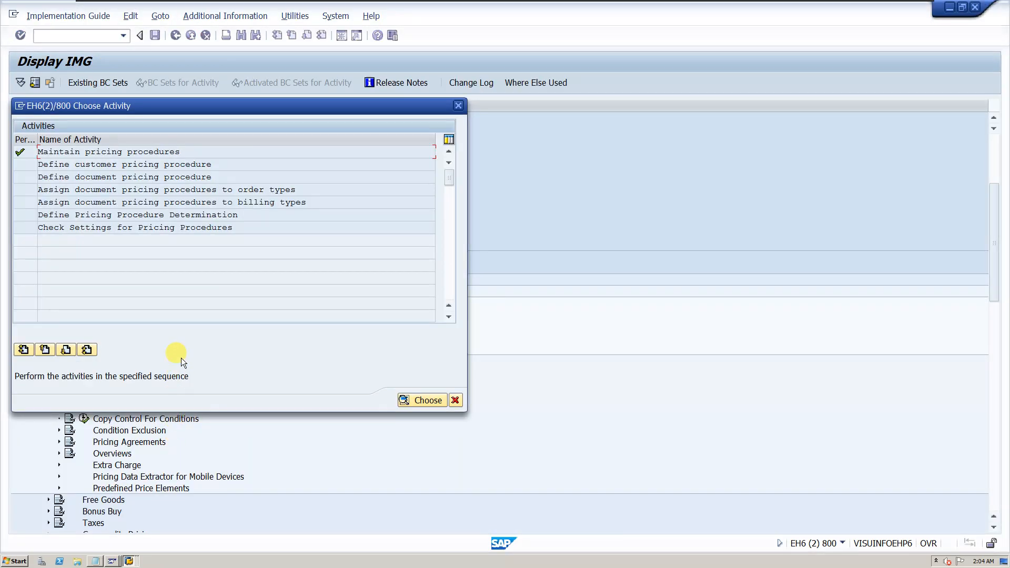
{"action": "double_click", "coordinate": [113, 214]}
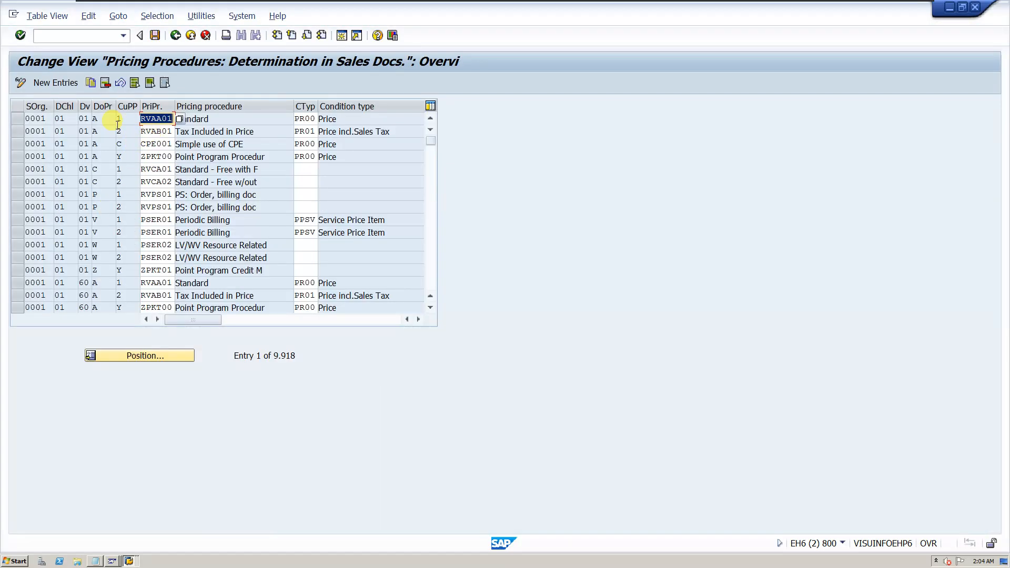
- Position to the determination entry for sales area ZMK1/MK/MK and set its pricing procedure to ZNEM01
{"action": "left_click", "coordinate": [136, 351]}
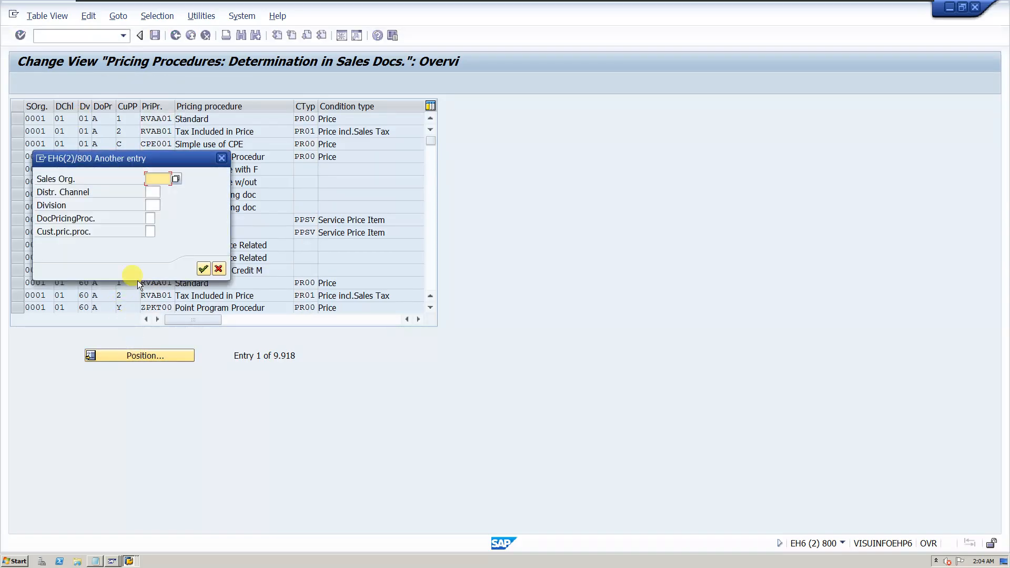
{"action": "left_click", "coordinate": [158, 181]}
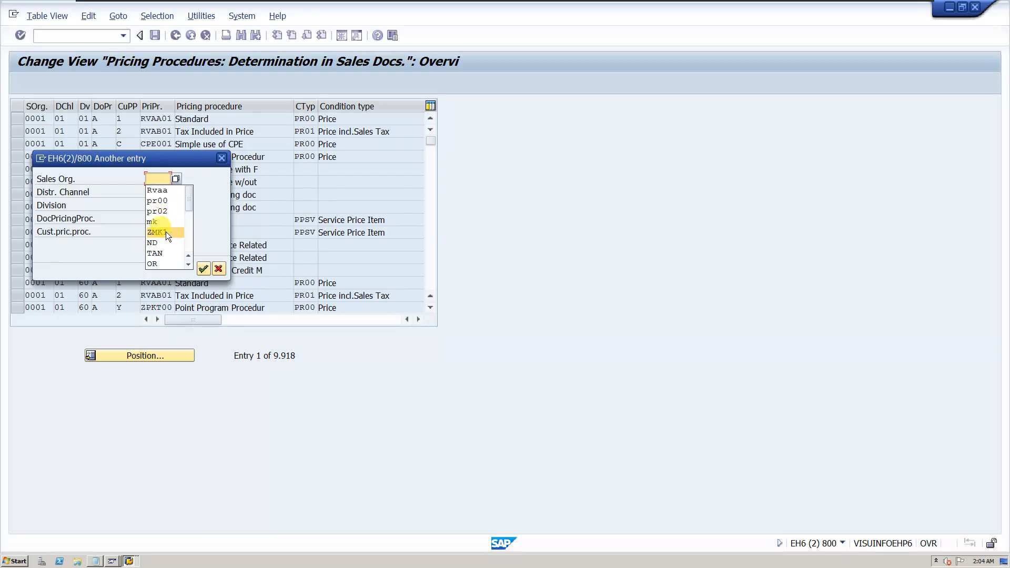
{"action": "left_click", "coordinate": [165, 231]}
{"action": "left_click", "coordinate": [154, 193]}
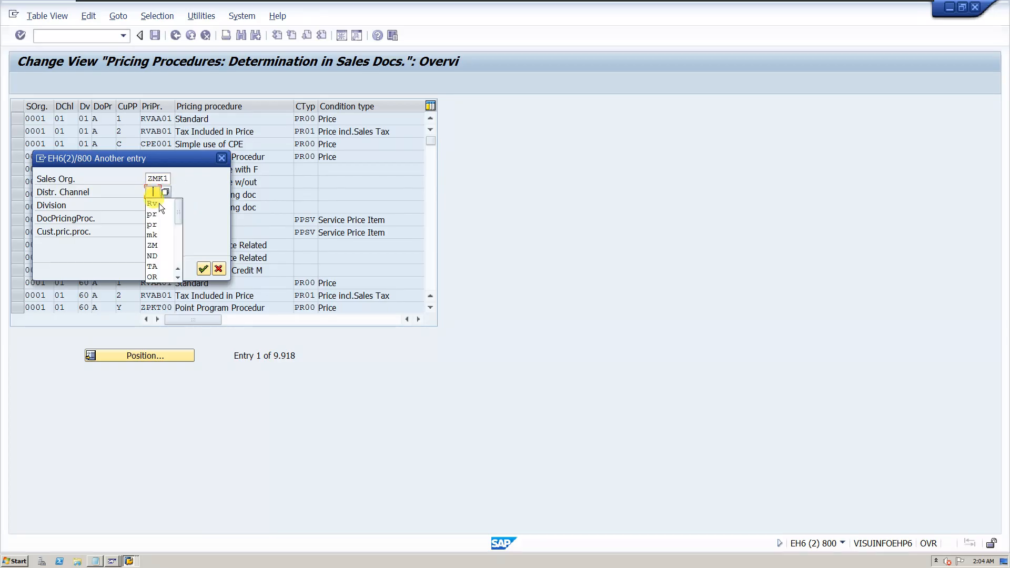
{"action": "left_click", "coordinate": [153, 235]}
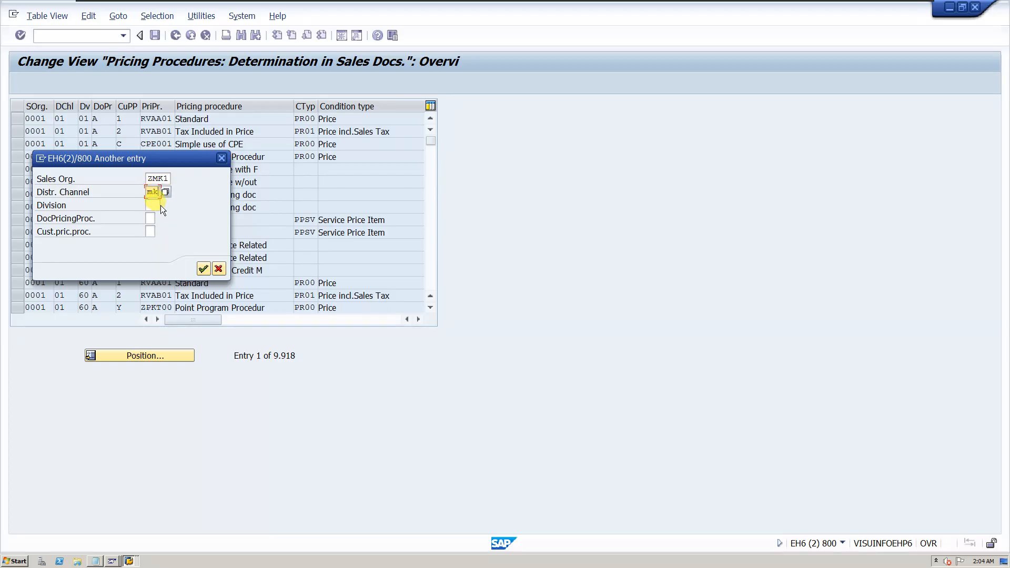
{"action": "left_click", "coordinate": [157, 205]}
{"action": "left_click", "coordinate": [156, 251]}
{"action": "left_click", "coordinate": [203, 269]}
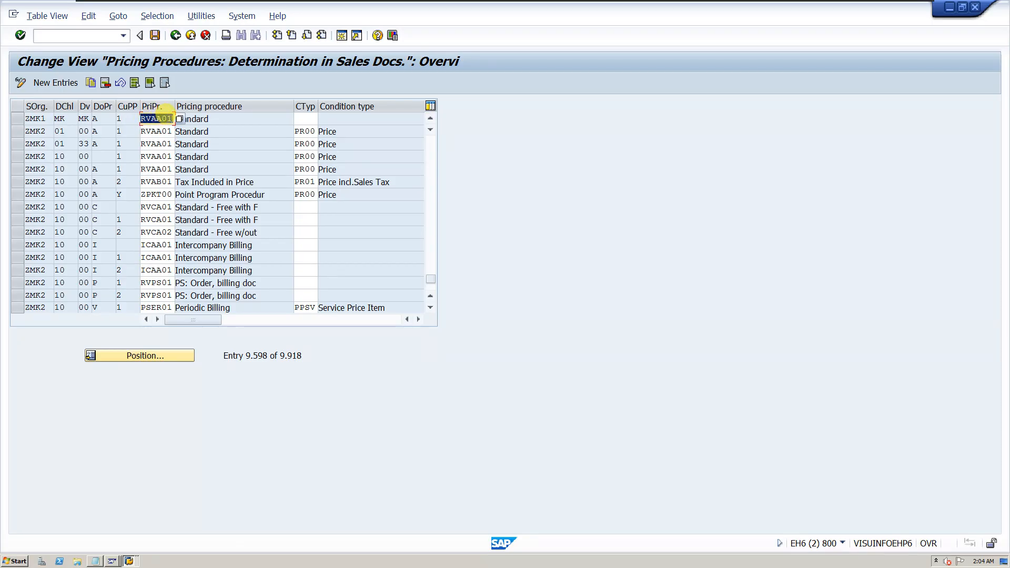
{"action": "type", "text": "ZNEM01"}
- Set pricing procedure ZNEM01 for the ZMK2/01/00 and ZMK2/01/33 entries, and save the determination under the proposed customizing request
{"action": "left_click", "coordinate": [165, 131]}
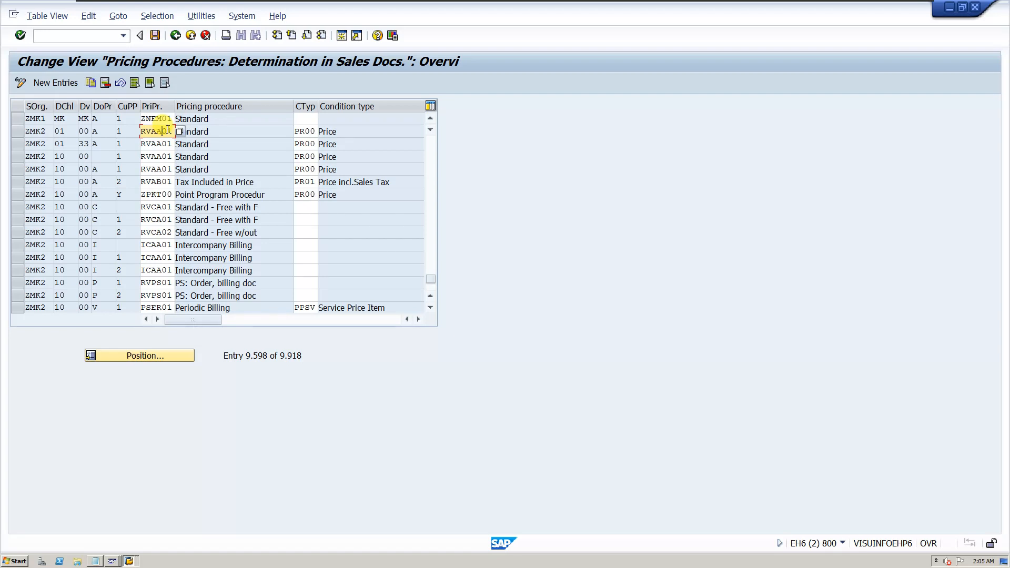
{"action": "type", "text": "ZN"}
{"action": "left_click_drag", "start_coordinate": [174, 131], "coordinate": [128, 135]}
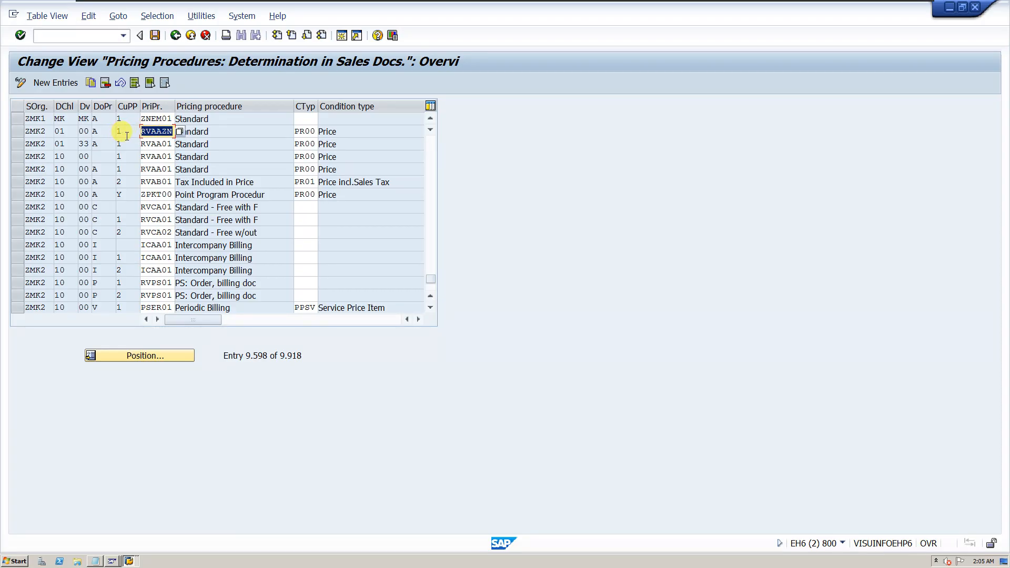
{"action": "type", "text": "ZNEM01"}
{"action": "left_click", "coordinate": [171, 144]}
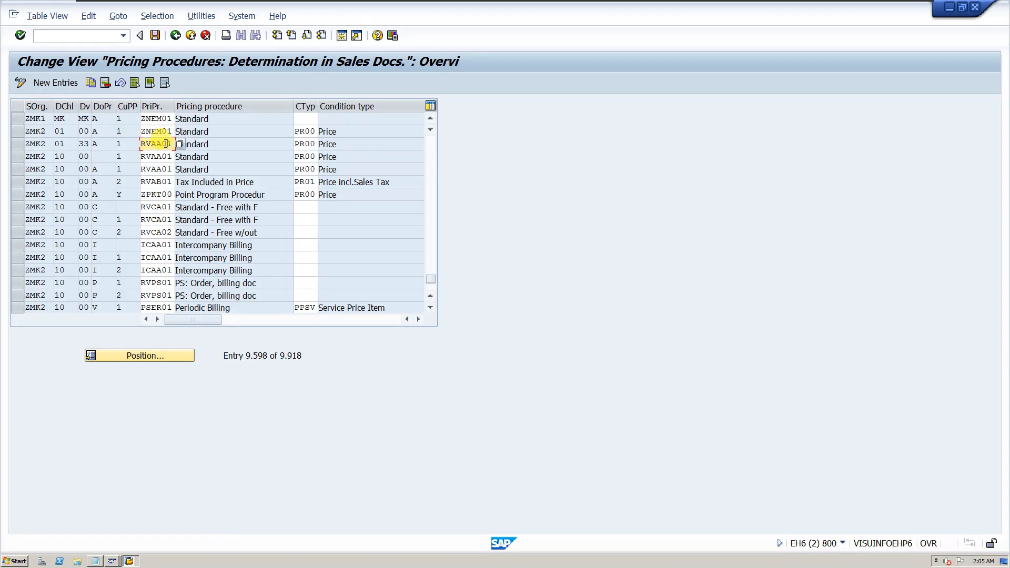
{"action": "left_click_drag", "start_coordinate": [168, 143], "coordinate": [123, 146]}
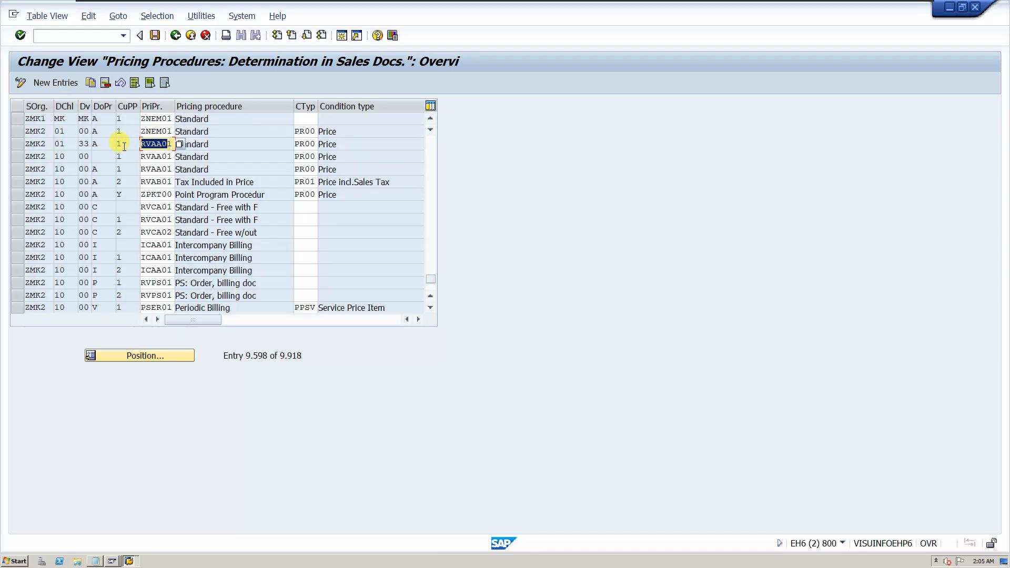
{"action": "type", "text": "ZNEM01"}
{"action": "left_click", "coordinate": [154, 35]}
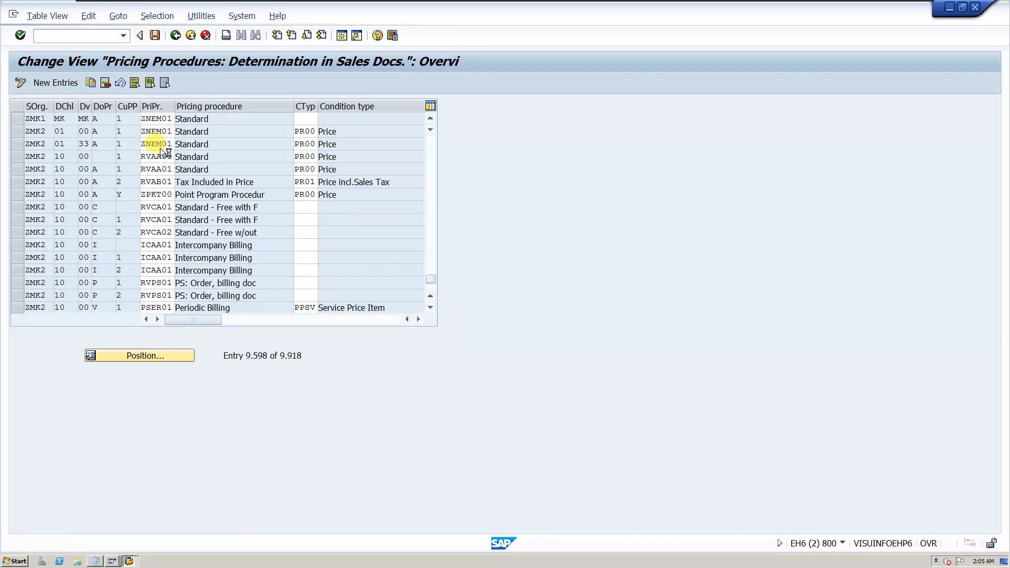
{"action": "left_click", "coordinate": [237, 215]}
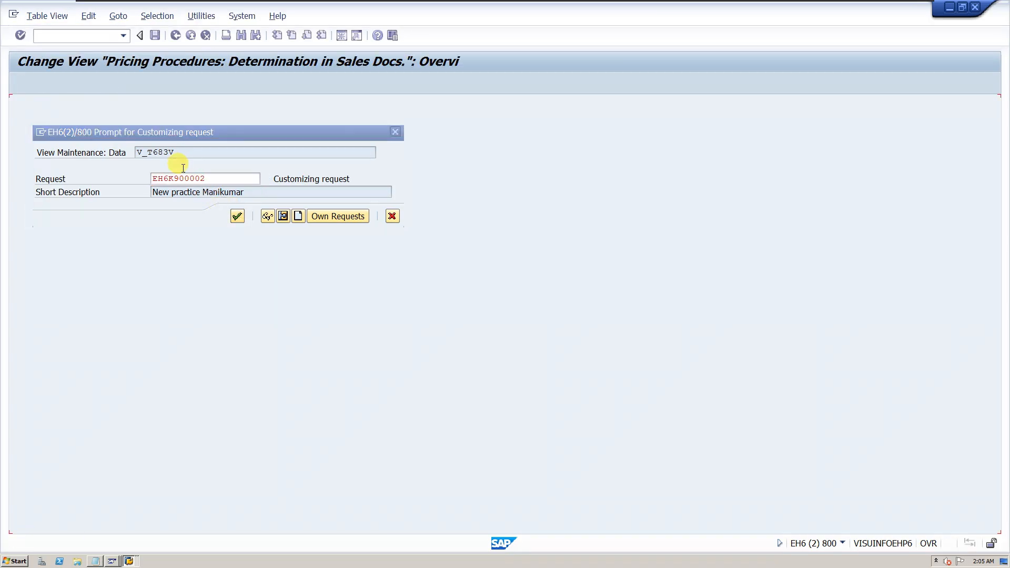
- Switch to the open standard order session and leave the order change transaction for the SAP Easy Access screen
{"action": "left_click", "coordinate": [129, 561]}
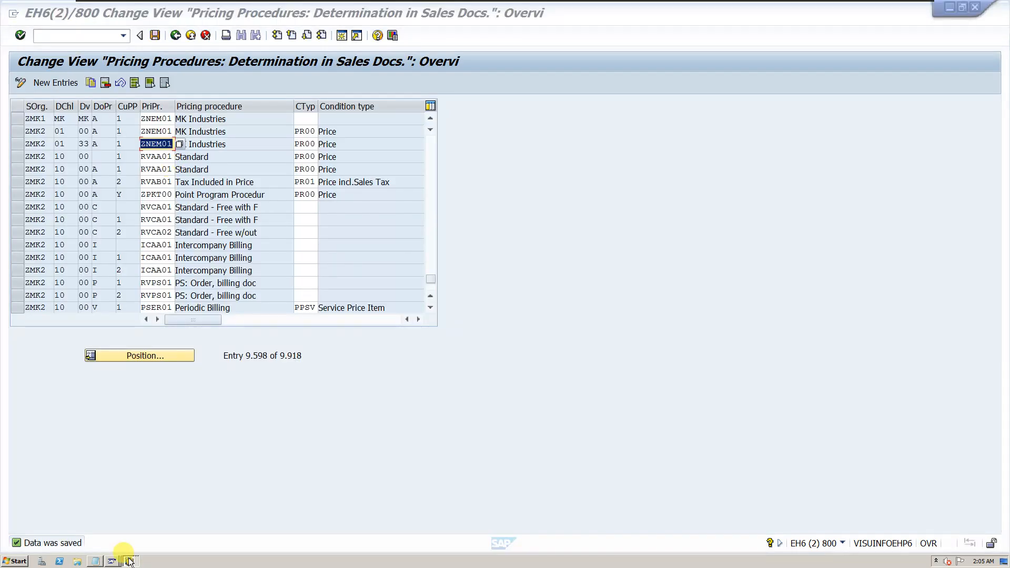
{"action": "left_click", "coordinate": [117, 470]}
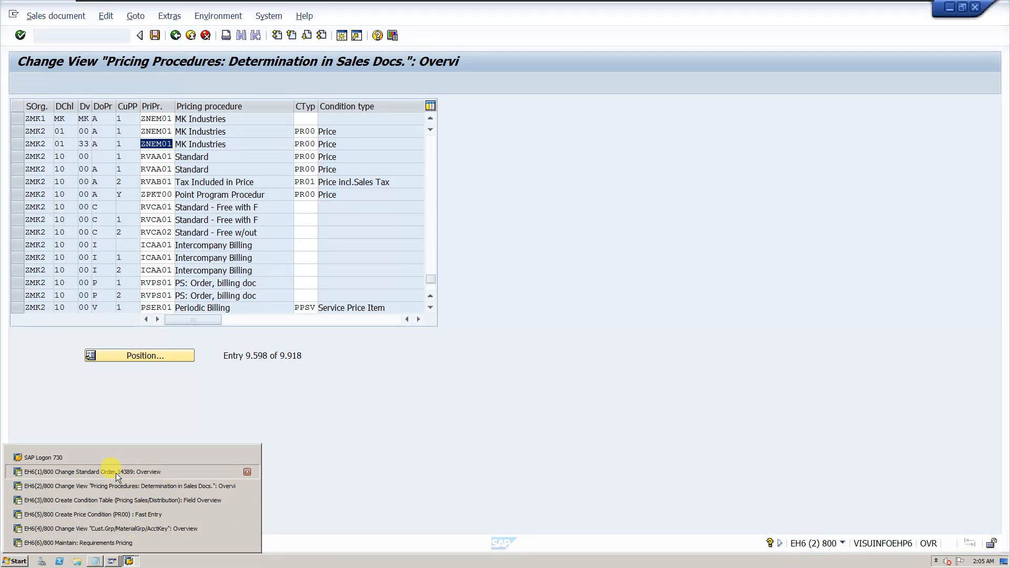
{"action": "left_click", "coordinate": [176, 35]}
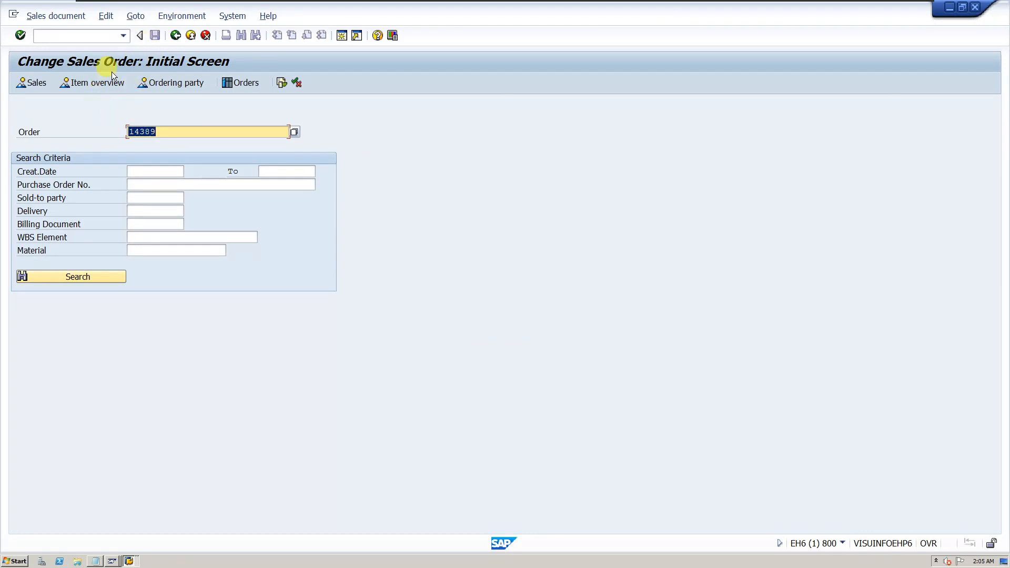
{"action": "left_click", "coordinate": [176, 35]}
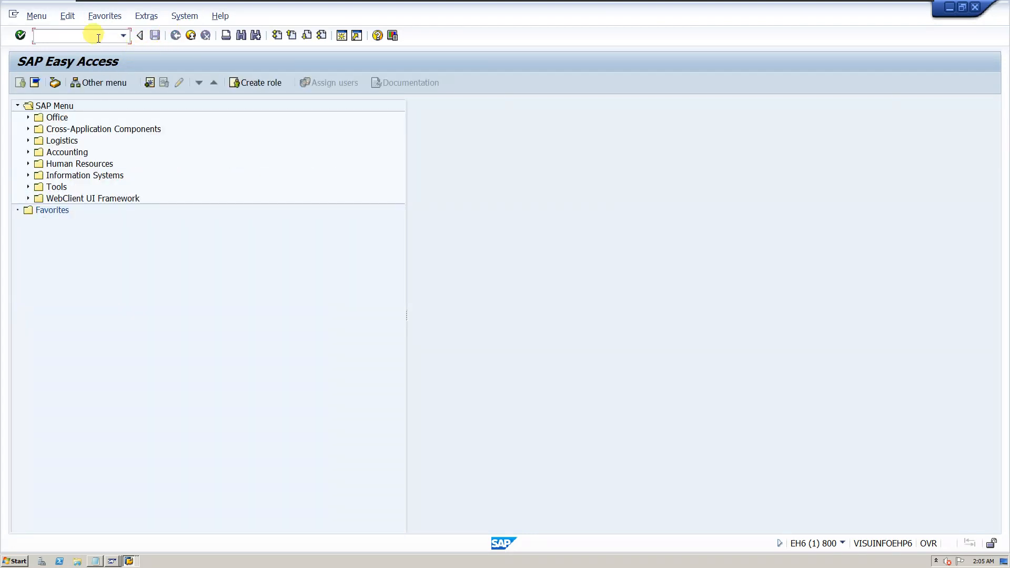
- Start transaction VA01 and open a new standard order of type OR for sales area ZMK1/MK/MK
{"action": "mouse_move", "coordinate": [581, 4]}
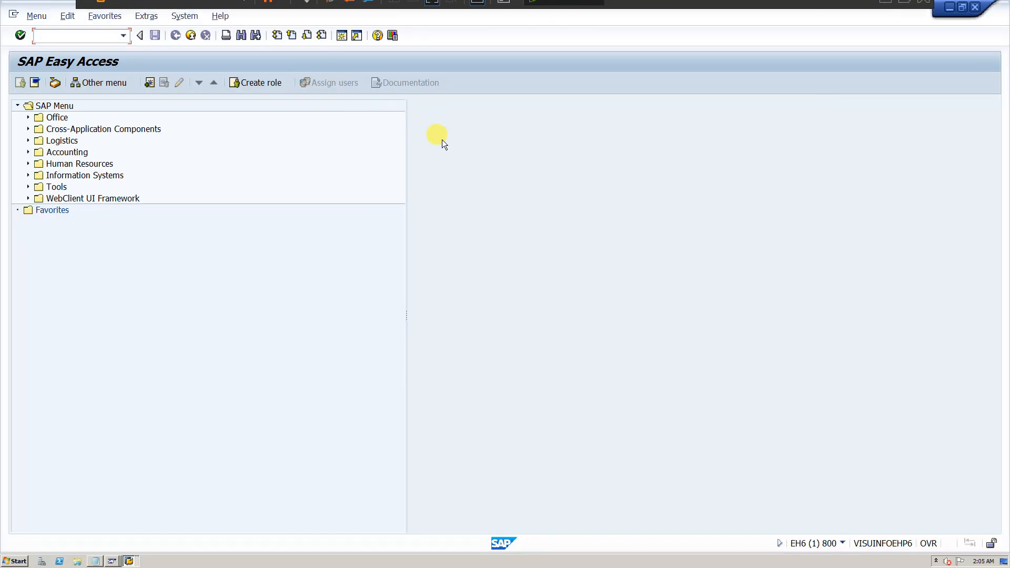
{"action": "left_click", "coordinate": [91, 33]}
{"action": "type", "text": "va01"}
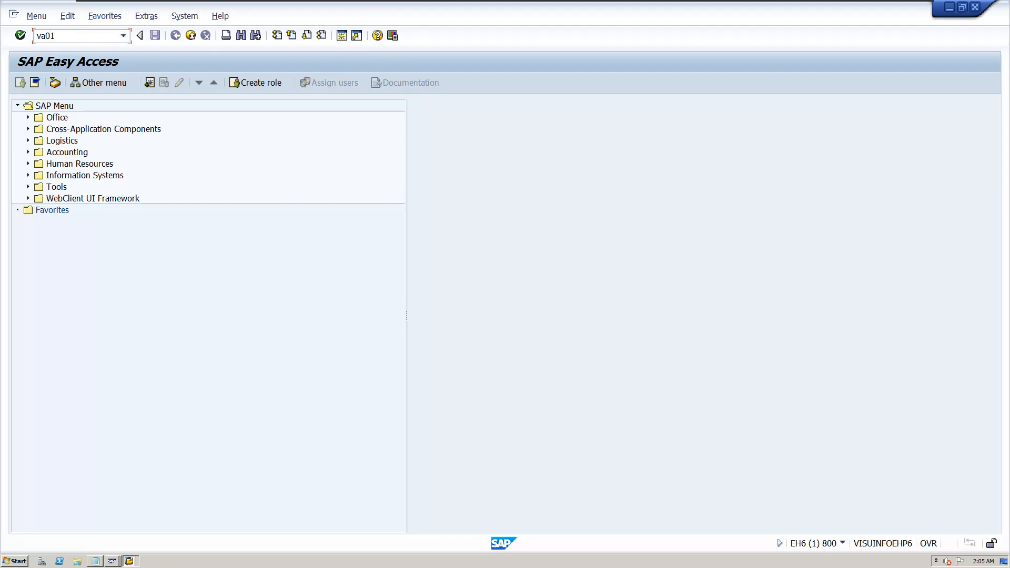
{"action": "key", "text": "Return"}
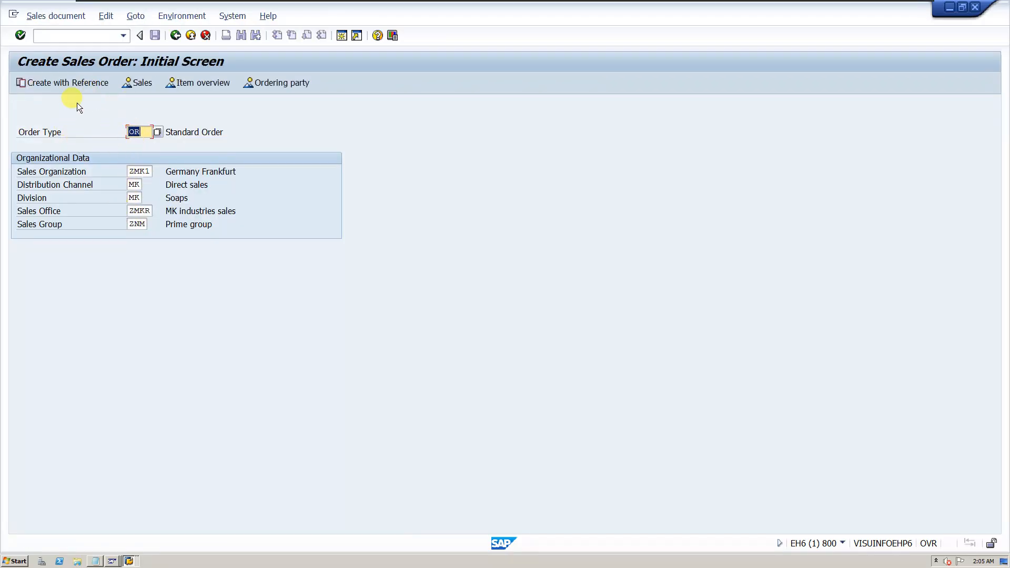
{"action": "key", "text": "Return"}
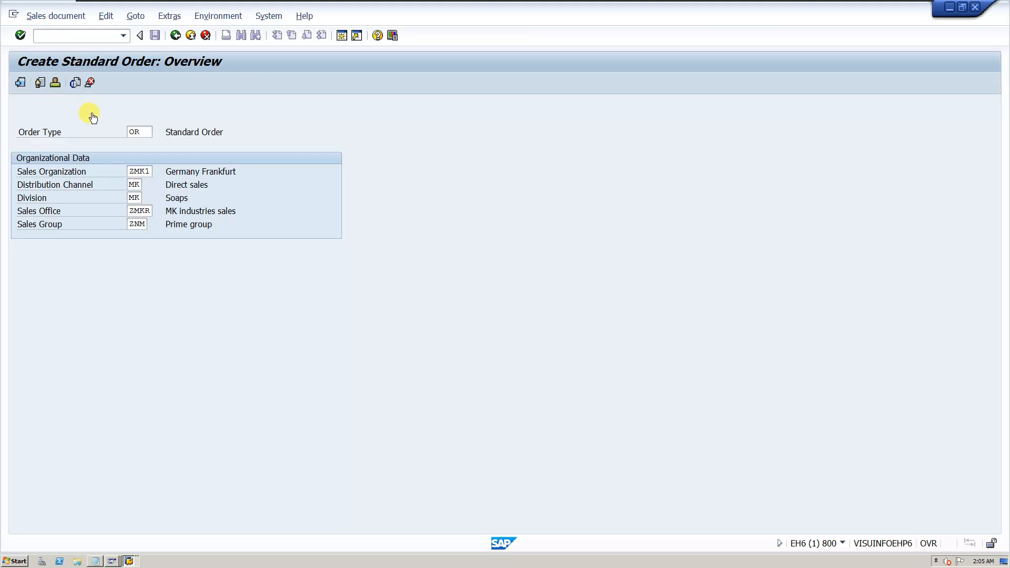
- Enter the sold-to party's customer number and an item with material 2040 and order quantity 10
{"action": "type", "text": "1"}
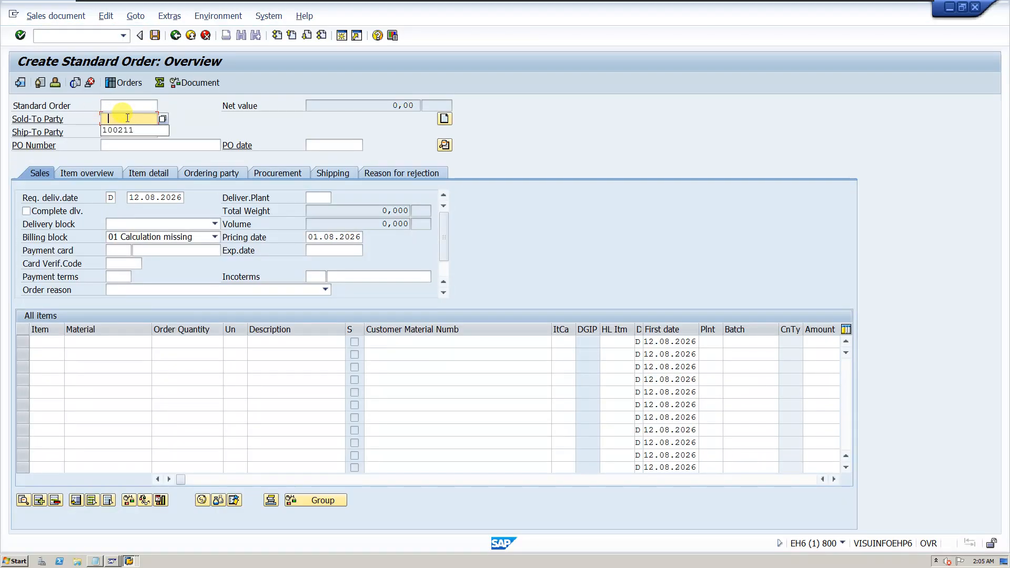
{"action": "left_click", "coordinate": [133, 131]}
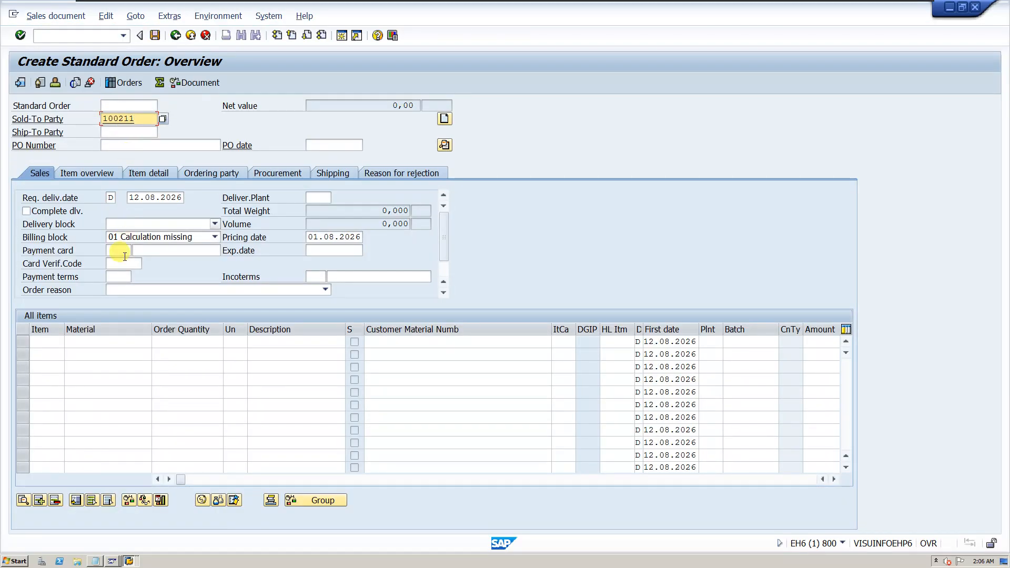
{"action": "left_click", "coordinate": [105, 340]}
{"action": "left_click", "coordinate": [99, 351]}
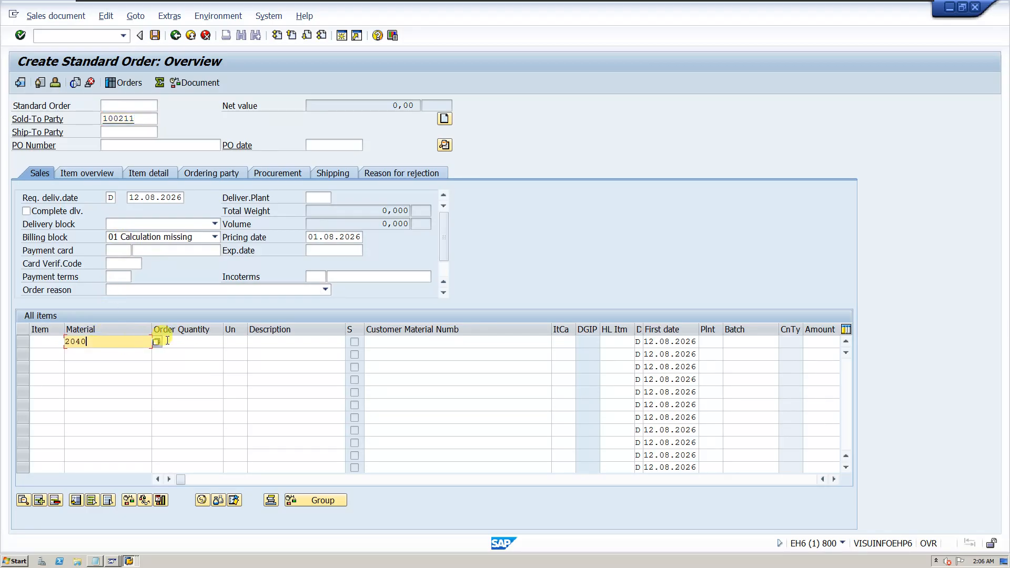
{"action": "left_click", "coordinate": [175, 342]}
{"action": "left_click", "coordinate": [181, 354]}
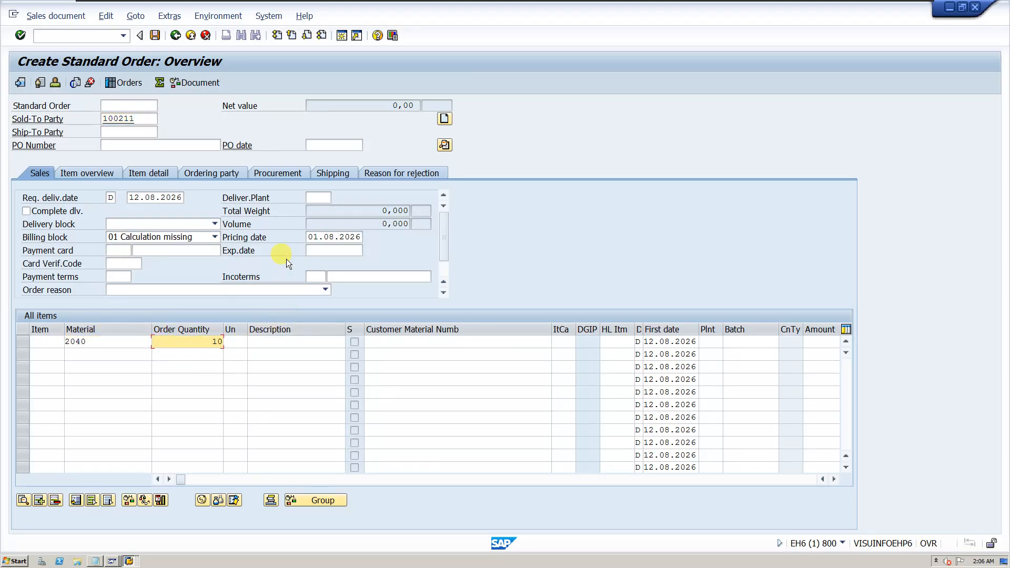
- Fill in the purchase order number and the PO date 01.08.2026, and confirm the order entries
{"action": "left_click", "coordinate": [107, 147]}
{"action": "left_click", "coordinate": [173, 157]}
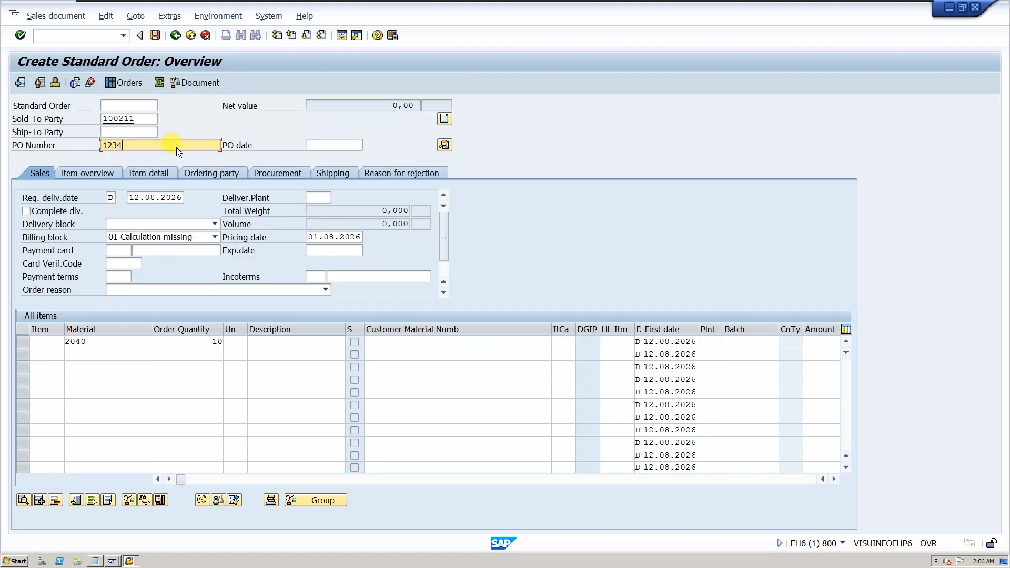
{"action": "left_click", "coordinate": [329, 146]}
{"action": "left_click", "coordinate": [333, 156]}
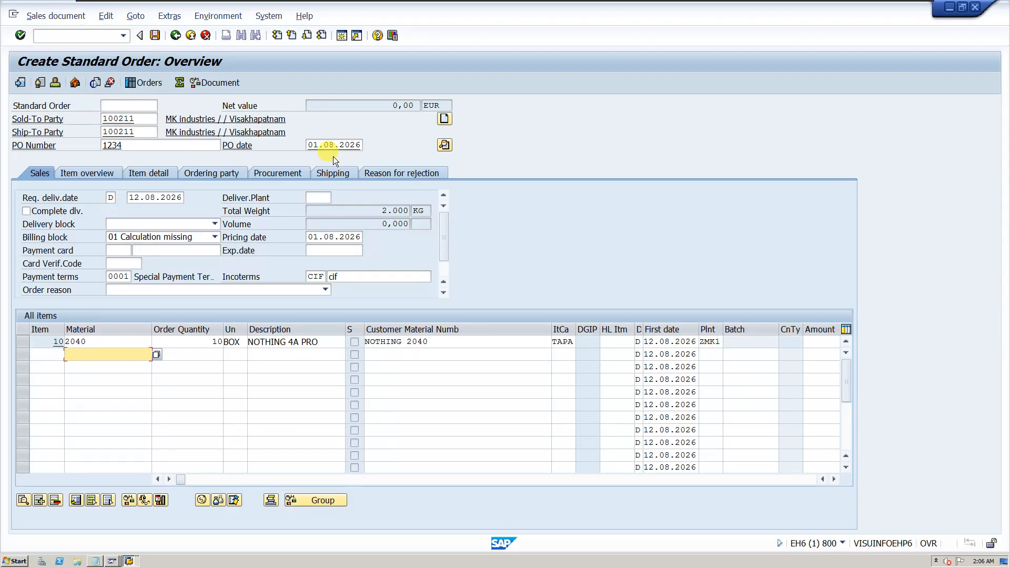
- Check which pricing procedure the new order's header data uses, and return to the order overview
{"action": "left_click", "coordinate": [450, 145]}
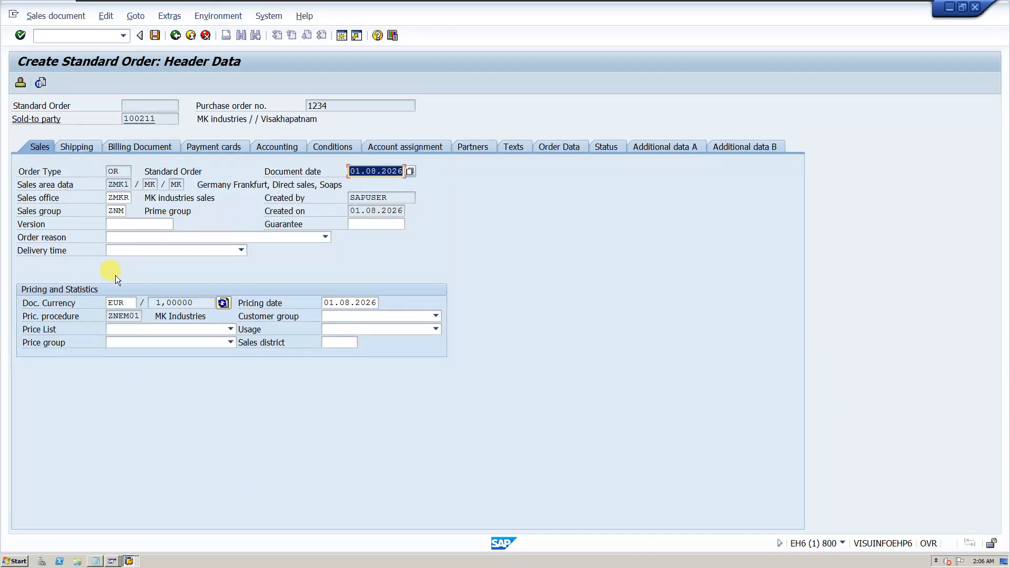
{"action": "left_click_drag", "start_coordinate": [110, 317], "coordinate": [137, 316]}
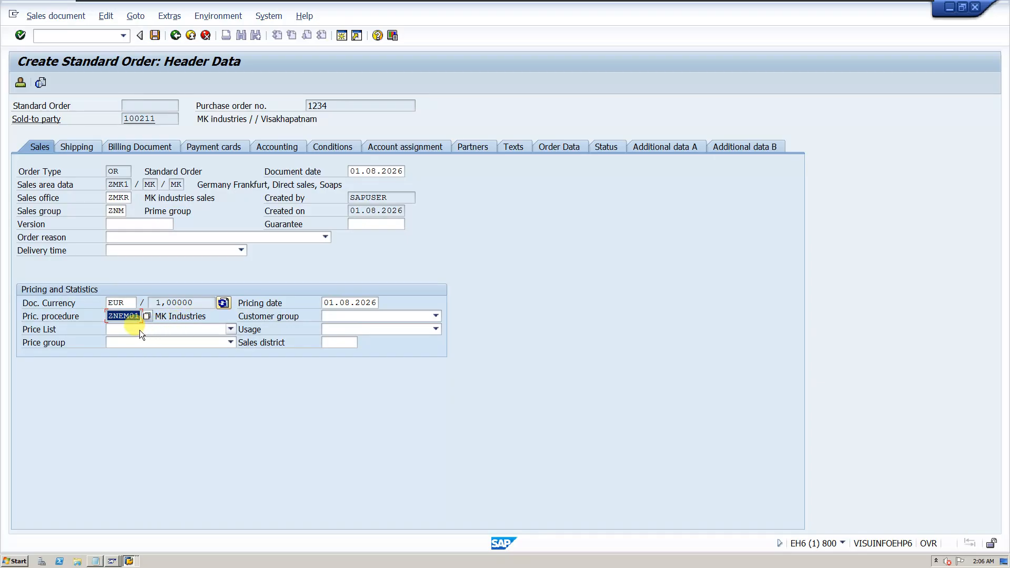
{"action": "left_click", "coordinate": [175, 35]}
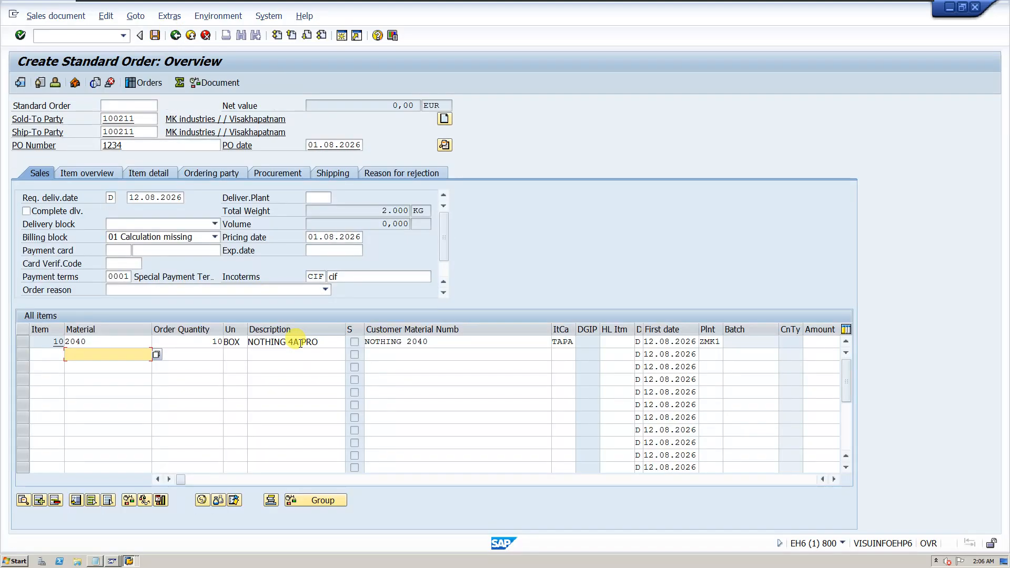
- Open the details of the item with material 2040 and examine its pricing conditions, net value and tax
{"action": "double_click", "coordinate": [294, 341]}
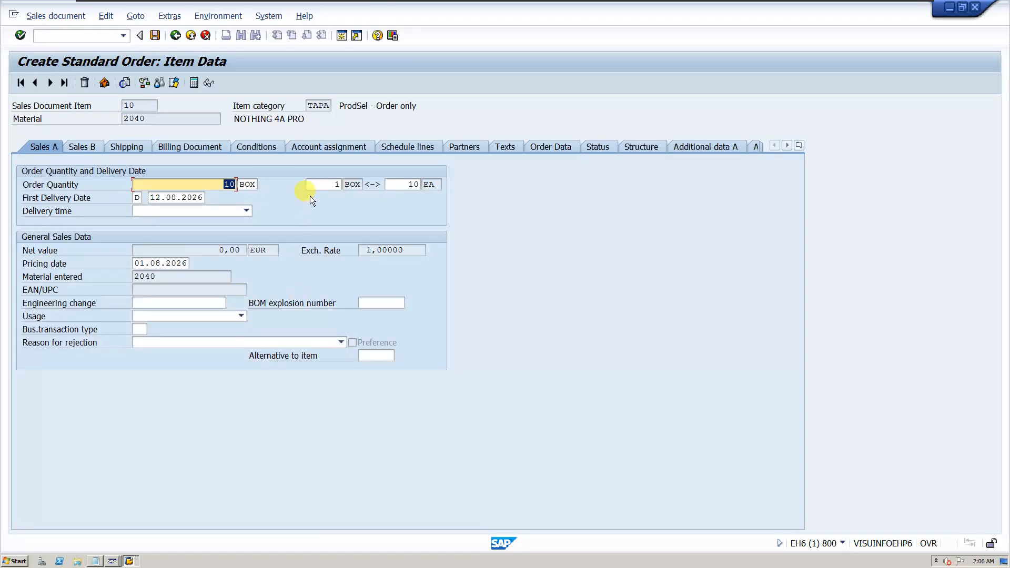
{"action": "left_click", "coordinate": [244, 144]}
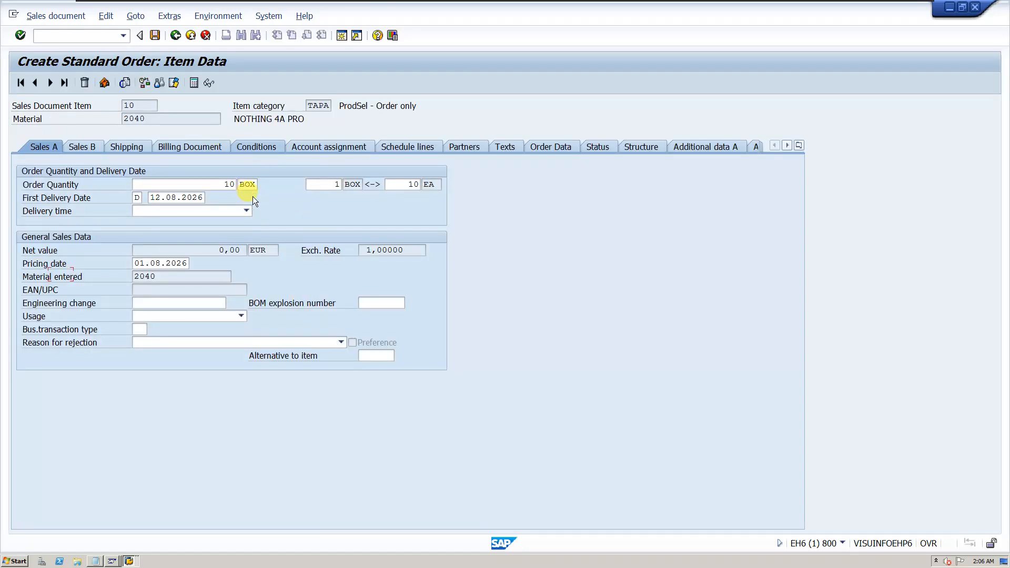
{"action": "mouse_move", "coordinate": [353, 171]}
{"action": "left_mouse_down"}
{"action": "mouse_move", "coordinate": [388, 167]}
{"action": "mouse_move", "coordinate": [354, 185]}
{"action": "left_mouse_up"}
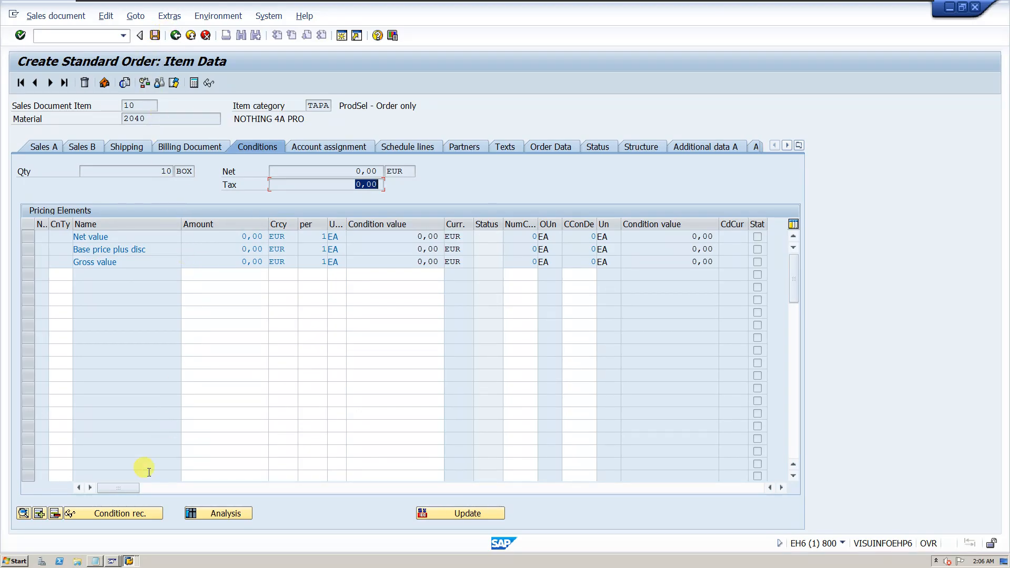
- Switch to the pricing procedure determination session, leave the view and close the activity list to return to the IMG structure
{"action": "left_click", "coordinate": [130, 560]}
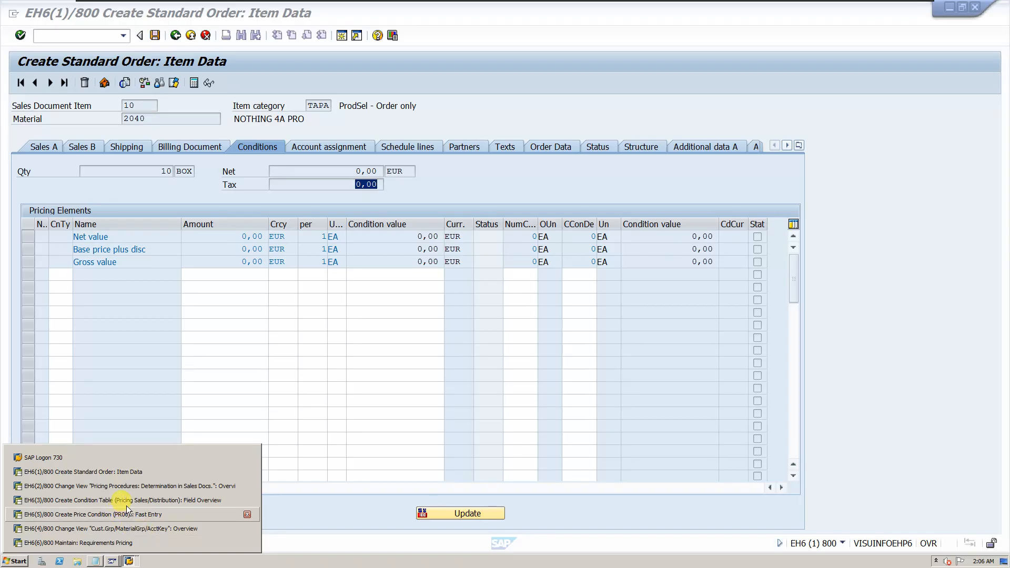
{"action": "left_click", "coordinate": [131, 487]}
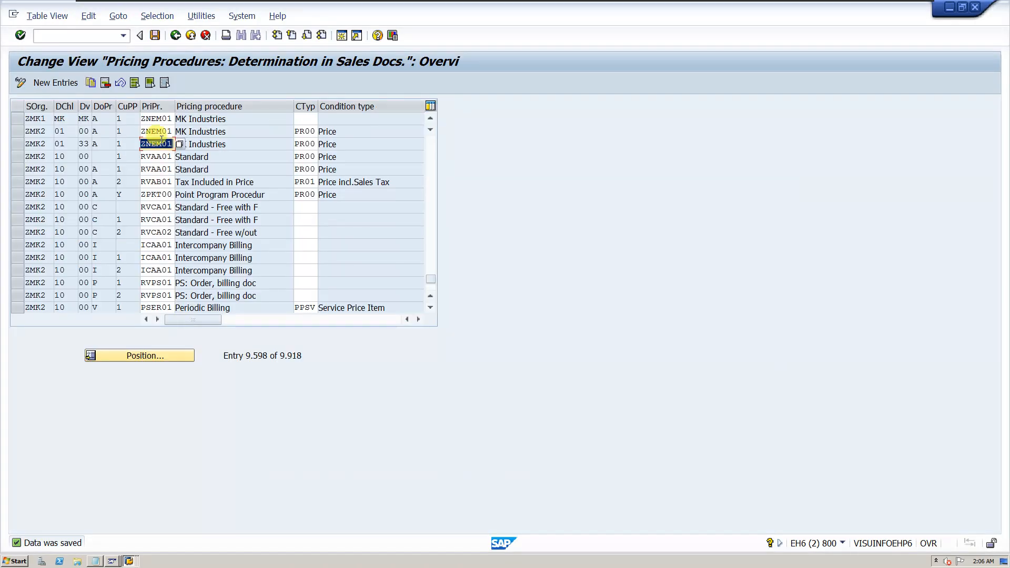
{"action": "left_click", "coordinate": [175, 35]}
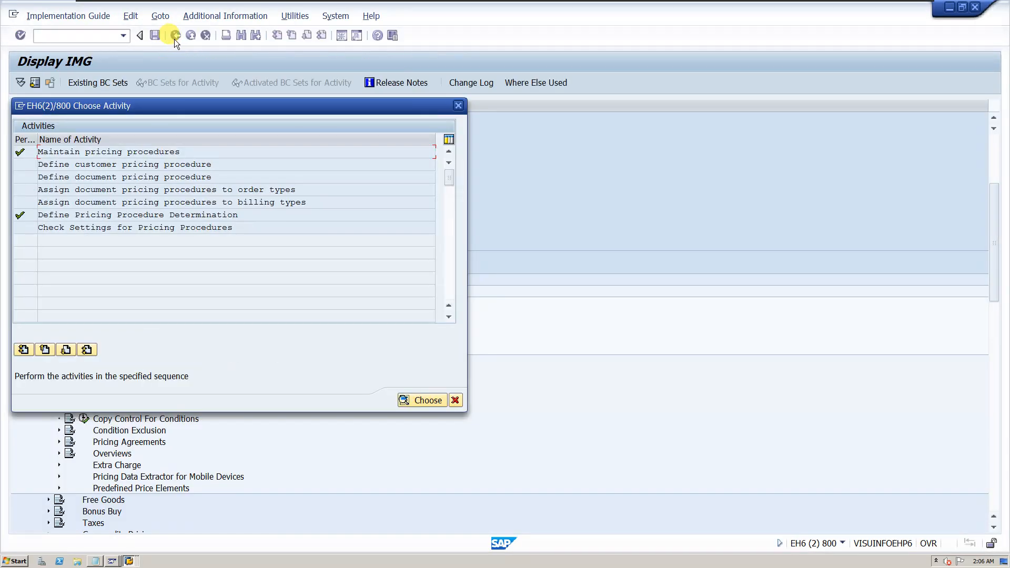
{"action": "left_click", "coordinate": [463, 105]}
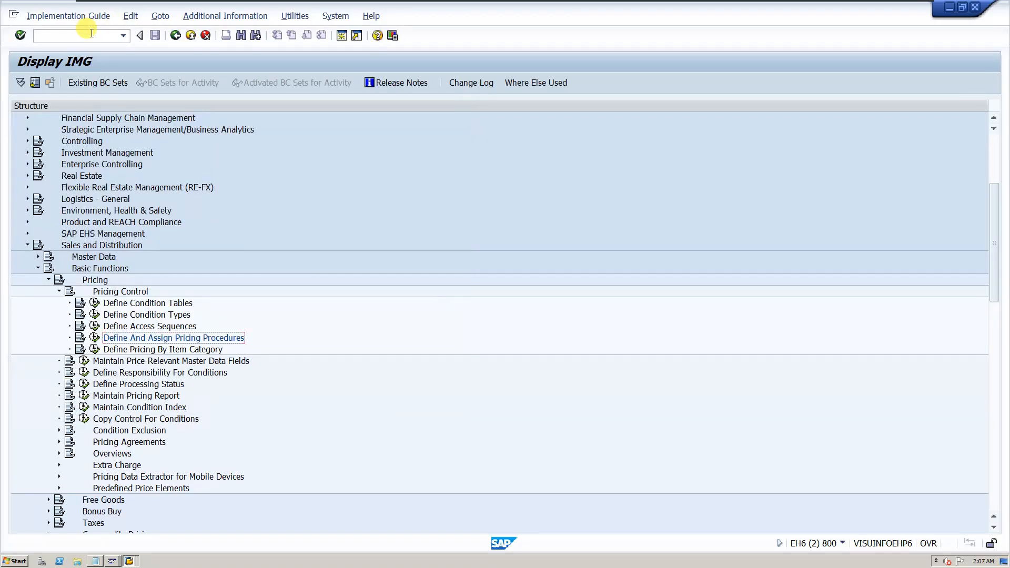
- Run transaction VK11 in the IMG session to create condition records
{"action": "left_click", "coordinate": [91, 35]}
{"action": "type", "text": "/nvk"}
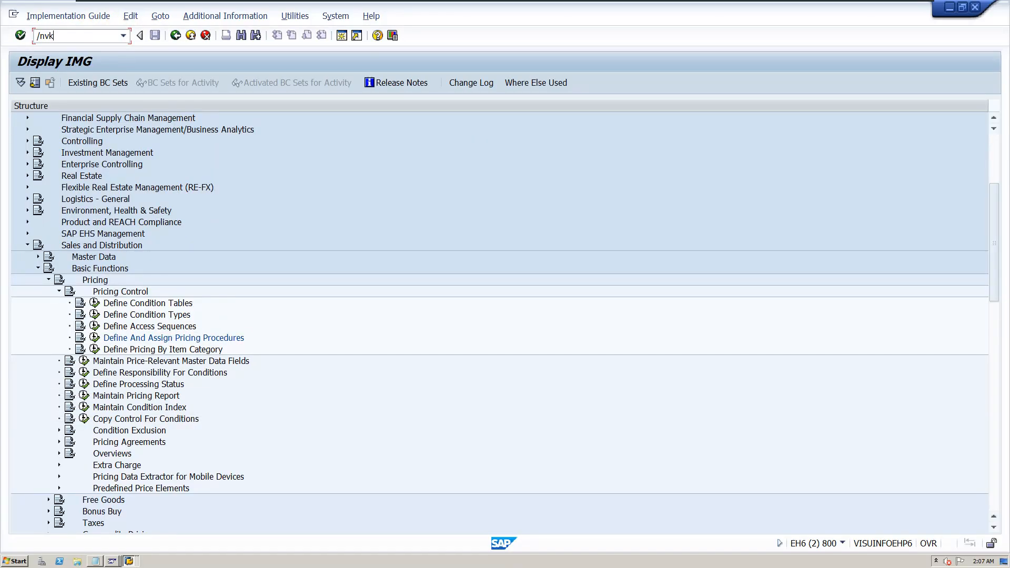
{"action": "type", "text": "11"}
{"action": "key", "text": "Return"}
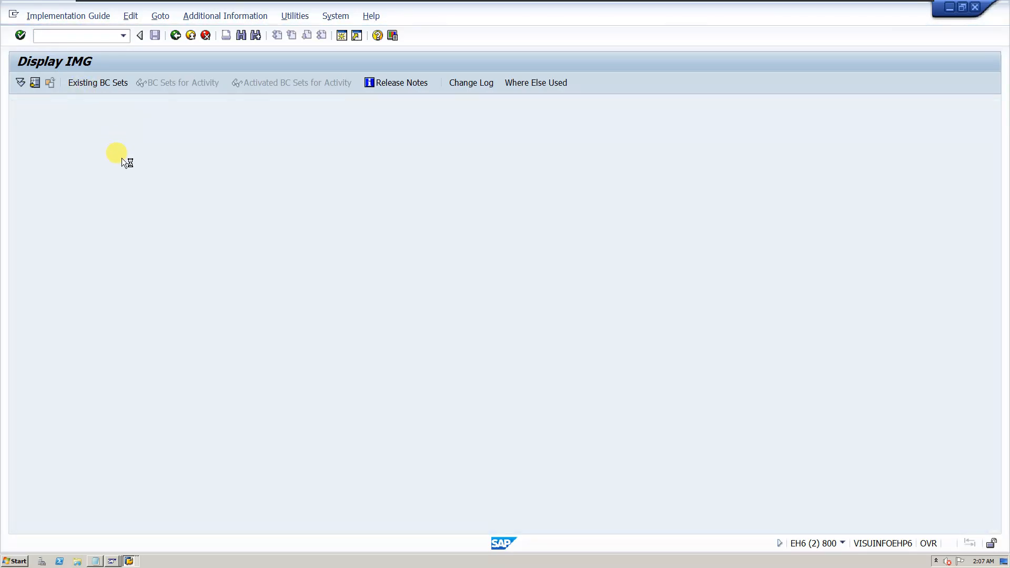
- Switch to the session with the PR00 price condition fast entry and go to the first material row
{"action": "left_click", "coordinate": [128, 559]}
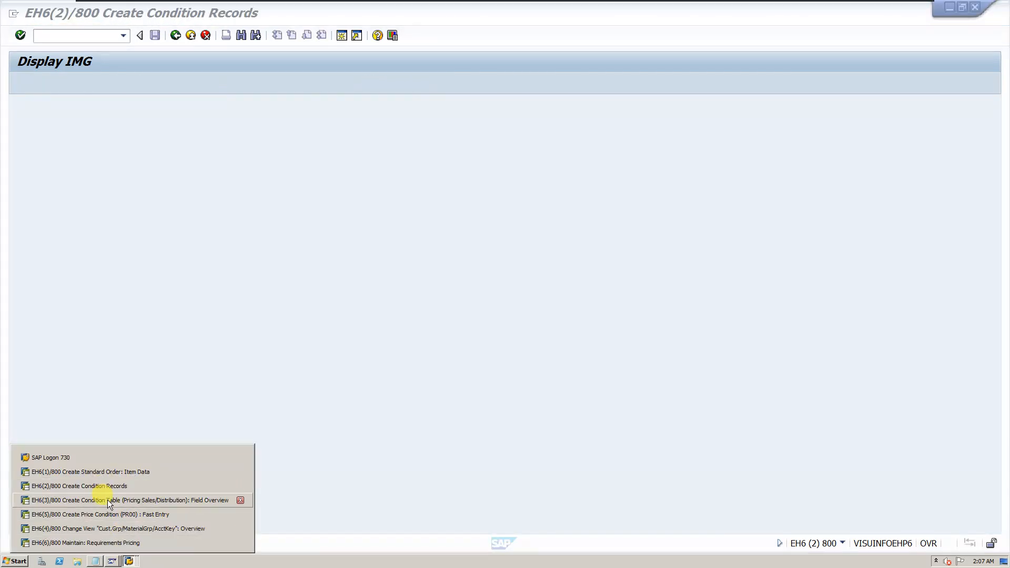
{"action": "left_click", "coordinate": [121, 518]}
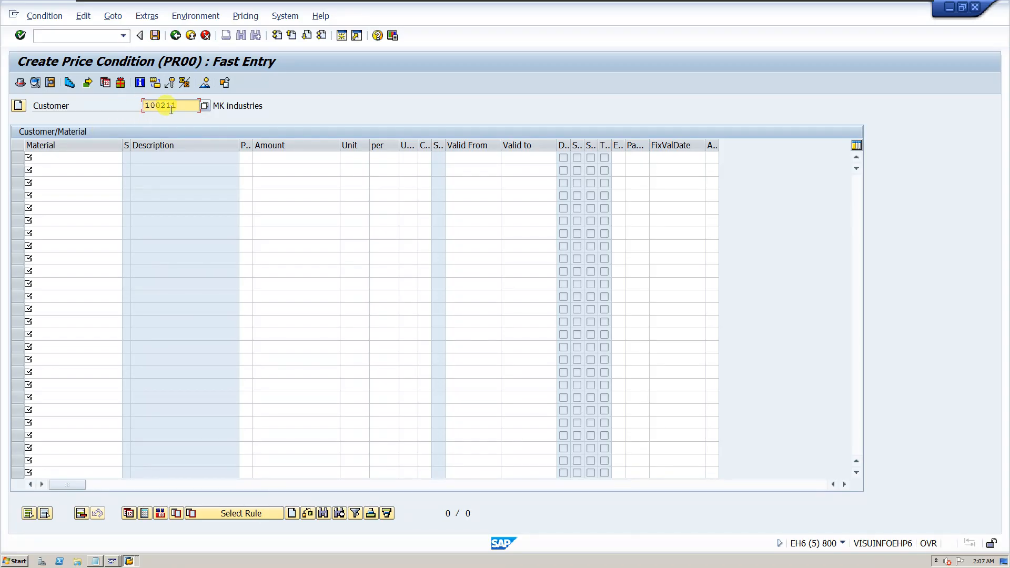
{"action": "left_click", "coordinate": [57, 159]}
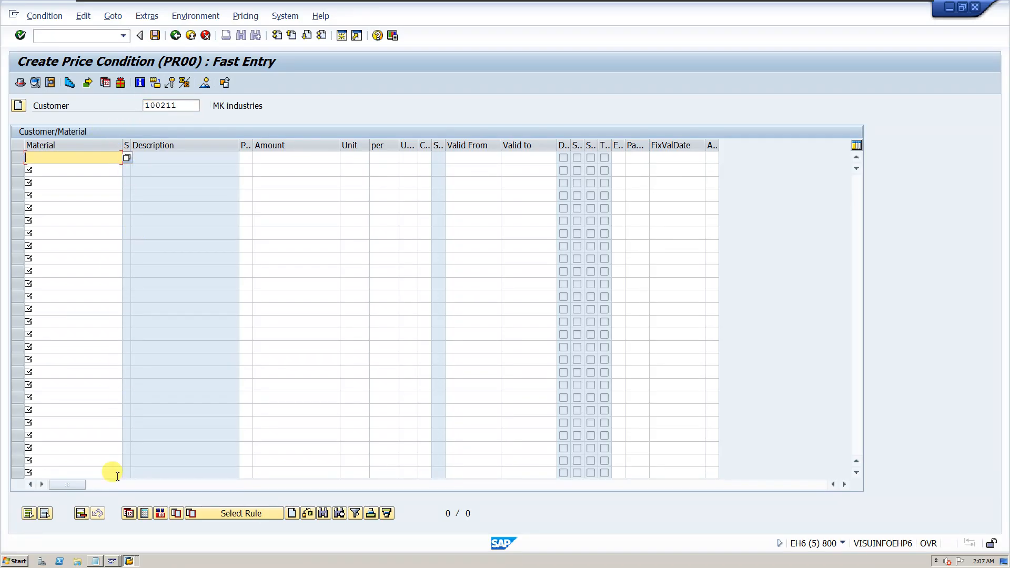
- Switch to the standard order session, return from the item data to the overview and check the first item's material
{"action": "left_click", "coordinate": [128, 561]}
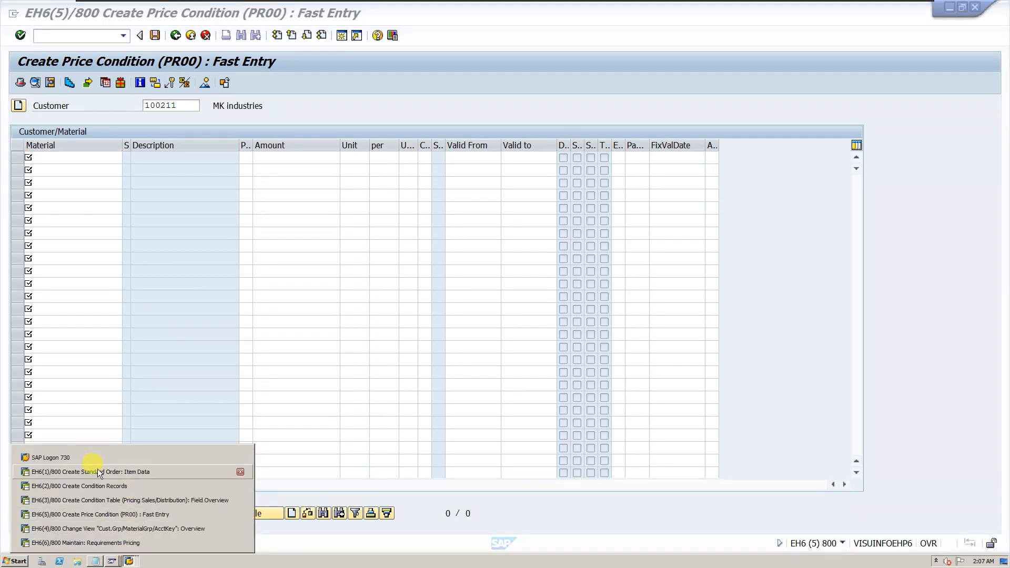
{"action": "left_click", "coordinate": [100, 472]}
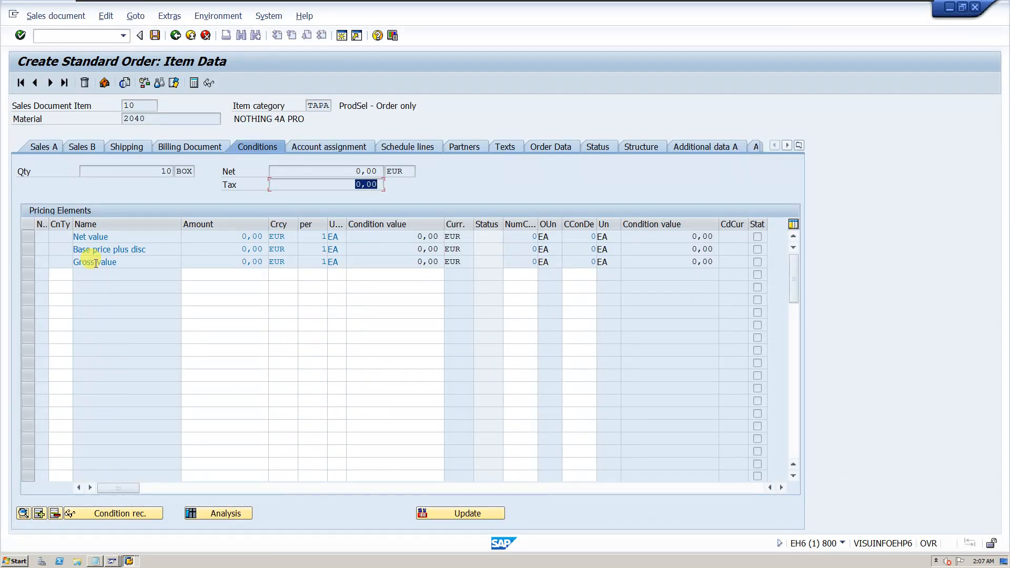
{"action": "left_click", "coordinate": [176, 40]}
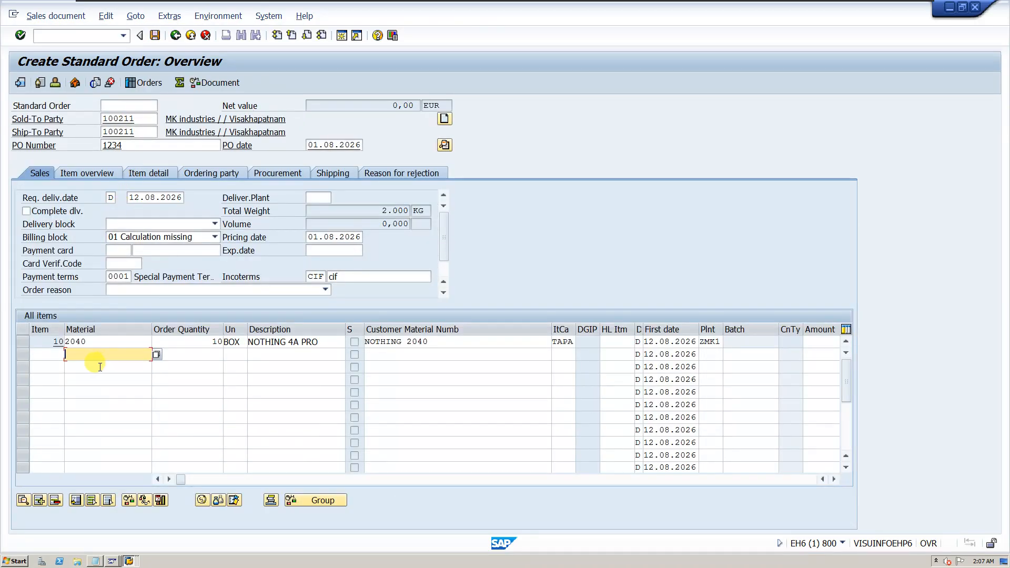
{"action": "left_click", "coordinate": [94, 342]}
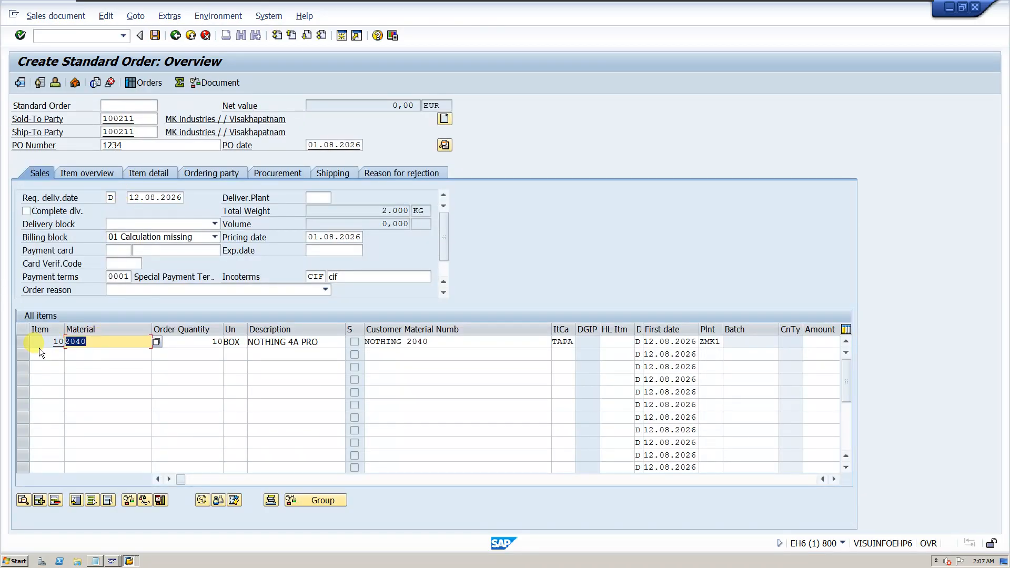
- Switch back to the PR00 fast entry session and enter material 2040 with an amount of 30000 for the customer
{"action": "left_click", "coordinate": [127, 561]}
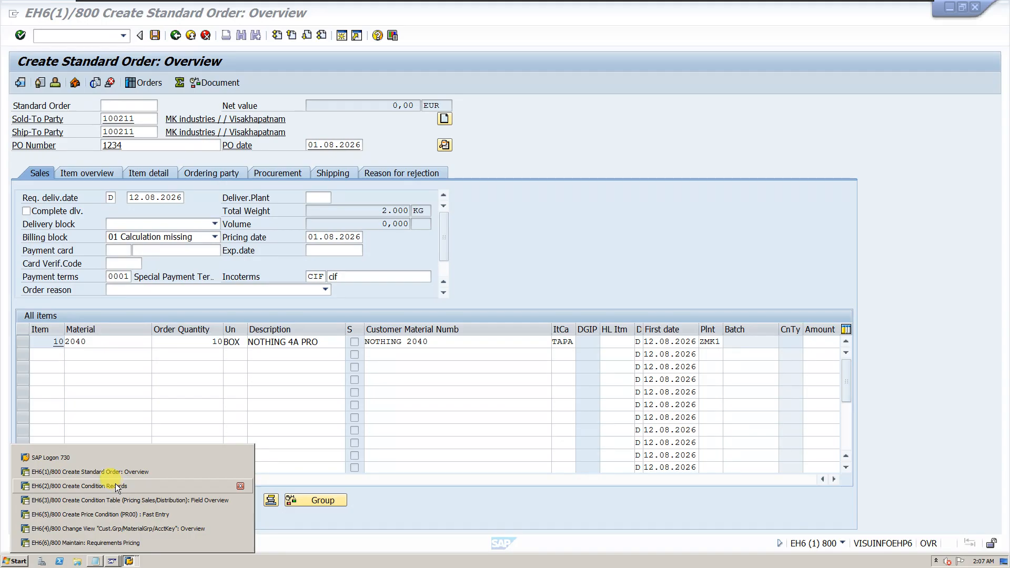
{"action": "left_click", "coordinate": [116, 514]}
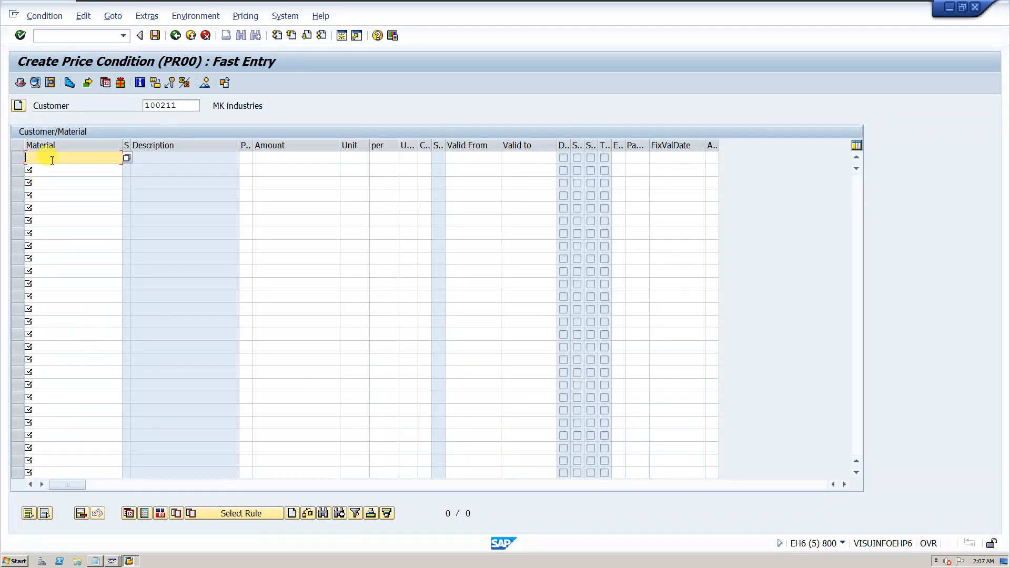
{"action": "type", "text": "2040"}
{"action": "left_click", "coordinate": [277, 158]}
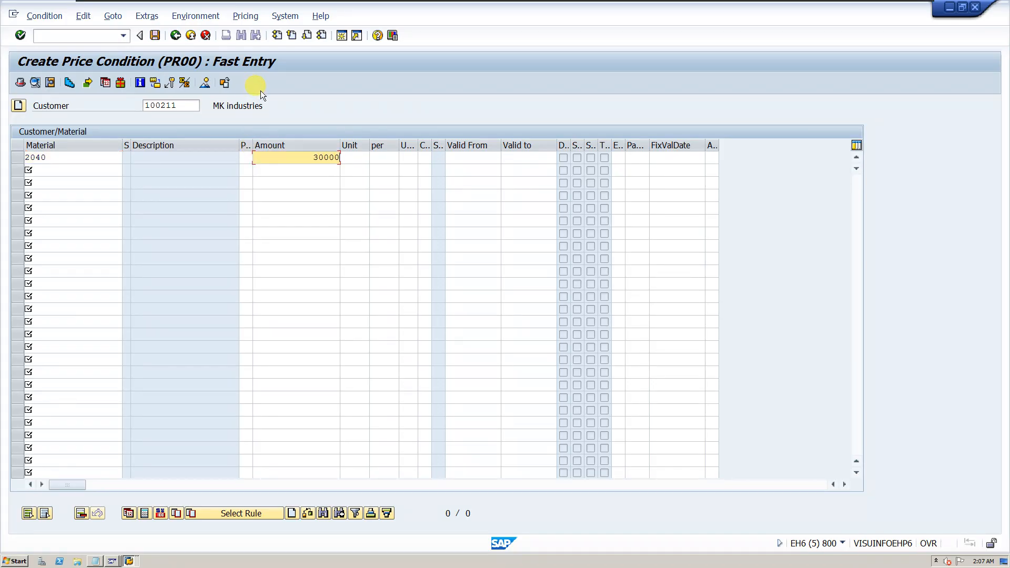
- Look through the list of possible currencies for the 2040 price's rate unit, and close it without choosing one
{"action": "left_click", "coordinate": [368, 157]}
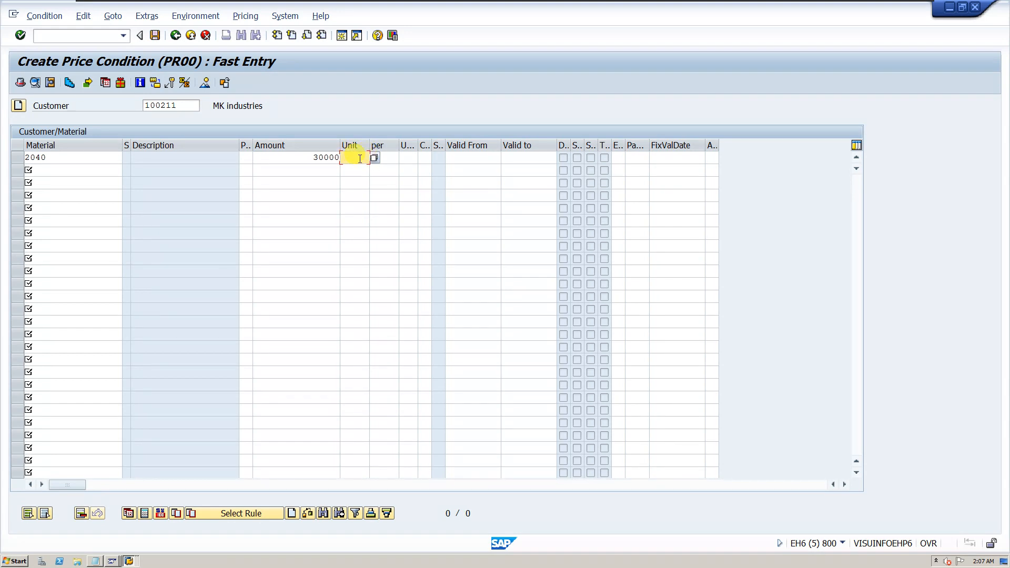
{"action": "left_click", "coordinate": [373, 158]}
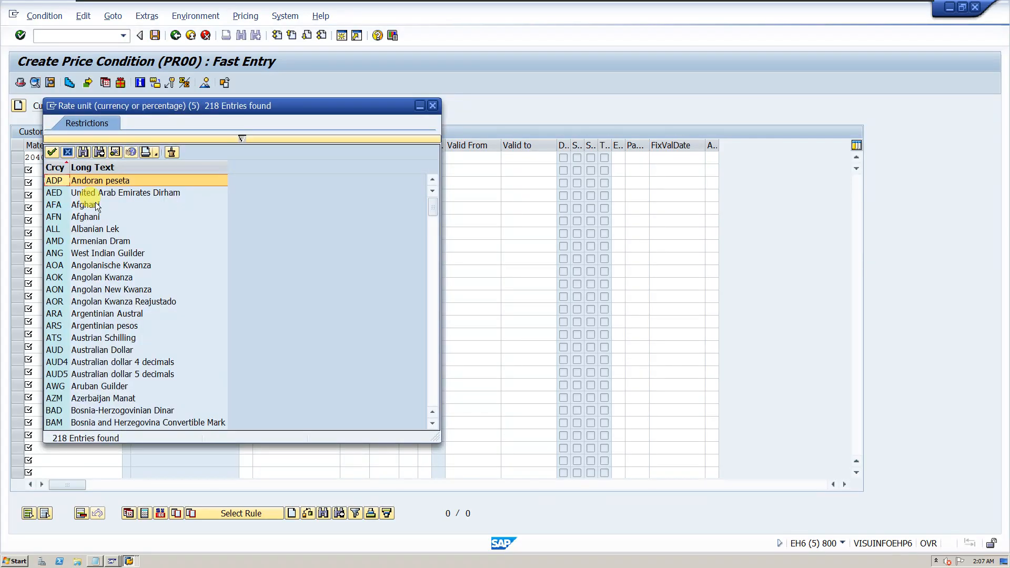
{"action": "scroll", "coordinate": [101, 333], "scroll_direction": "down", "scroll_amount": 3}
{"action": "scroll", "coordinate": [101, 332], "scroll_direction": "up", "scroll_amount": 3}
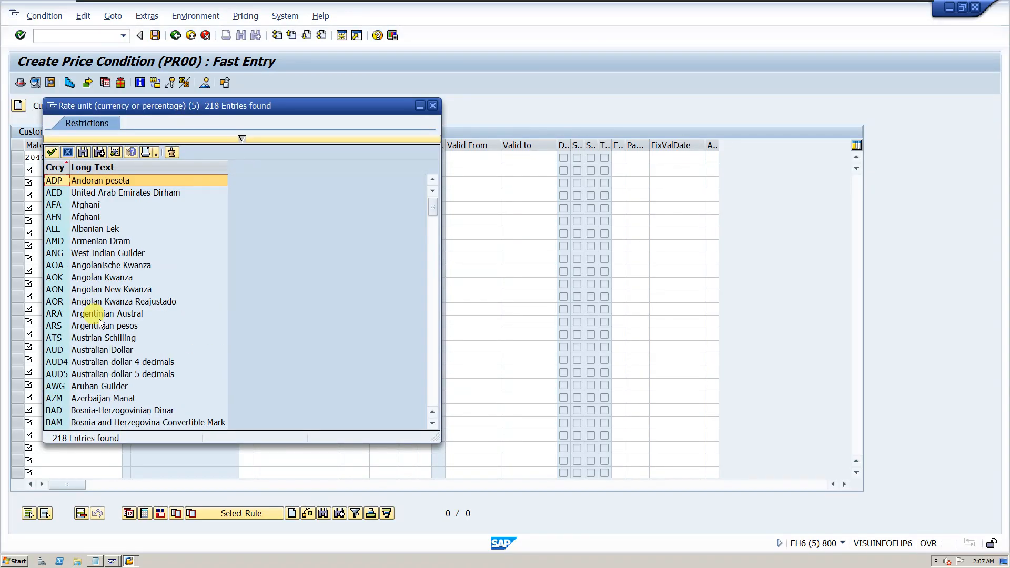
{"action": "scroll", "coordinate": [103, 342], "scroll_direction": "down", "scroll_amount": 9}
{"action": "scroll", "coordinate": [100, 368], "scroll_direction": "down", "scroll_amount": 16}
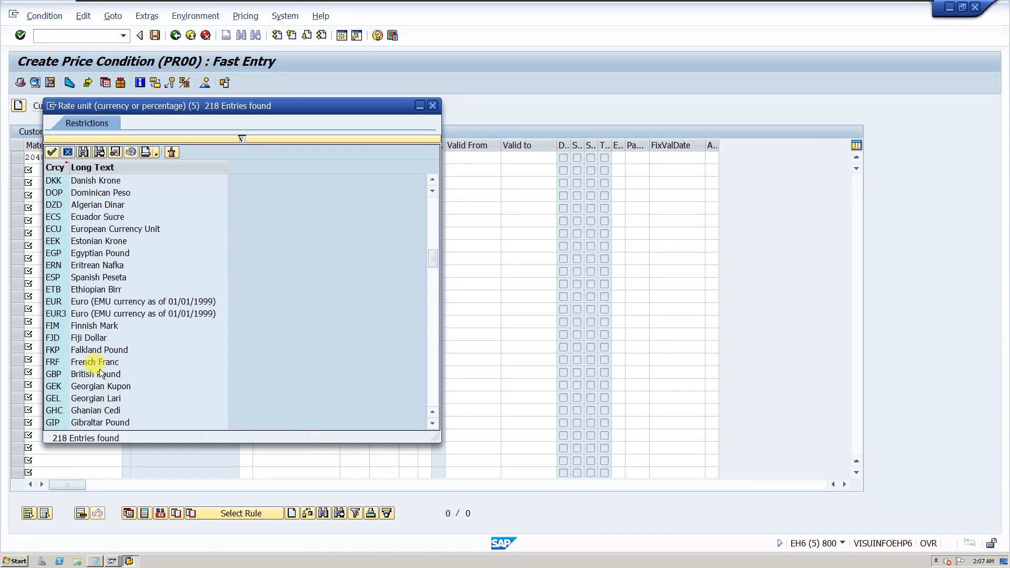
{"action": "scroll", "coordinate": [98, 377], "scroll_direction": "down", "scroll_amount": 15}
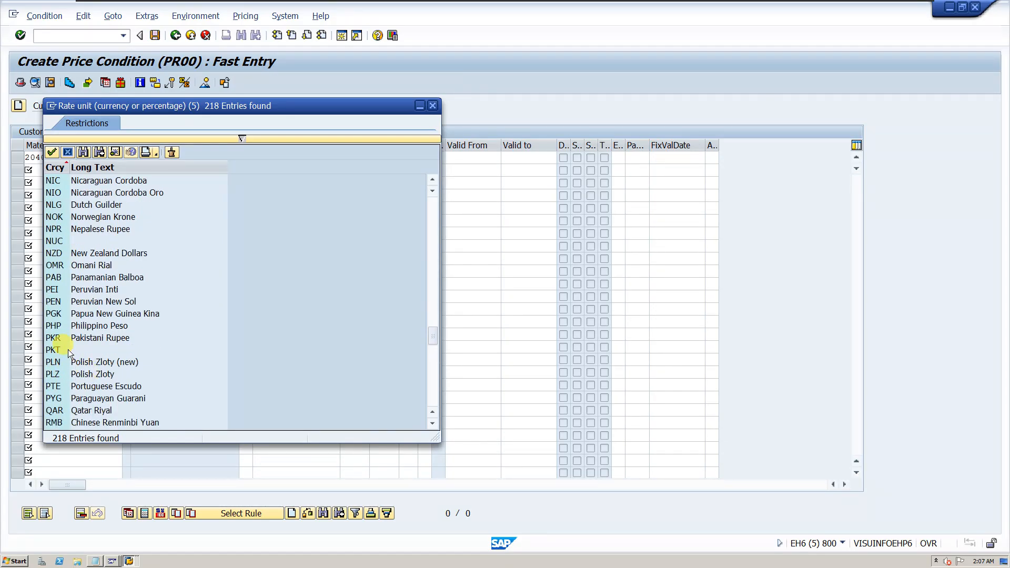
{"action": "scroll", "coordinate": [74, 375], "scroll_direction": "down", "scroll_amount": 2}
{"action": "scroll", "coordinate": [82, 330], "scroll_direction": "down", "scroll_amount": 4}
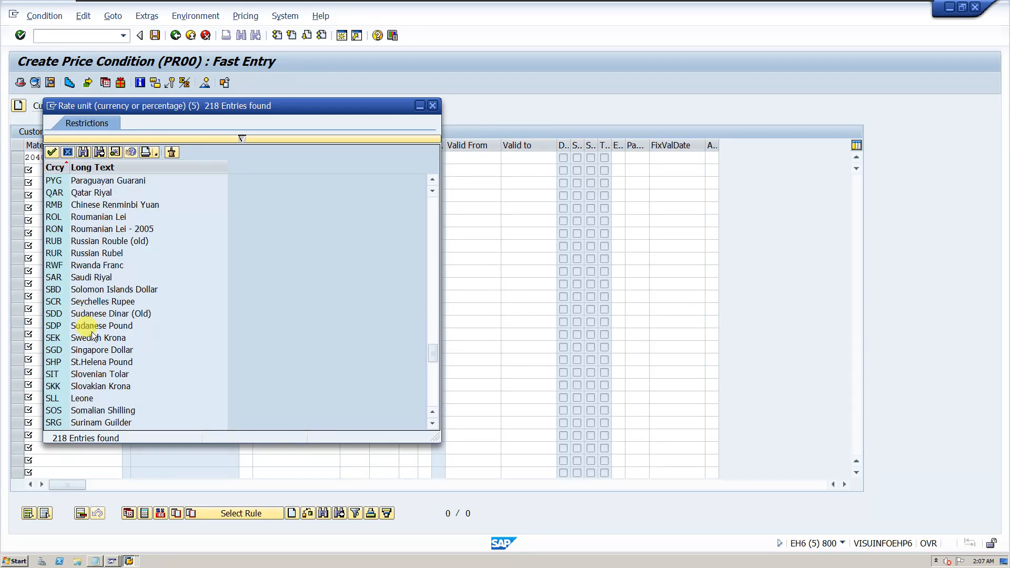
{"action": "scroll", "coordinate": [89, 332], "scroll_direction": "up", "scroll_amount": 4}
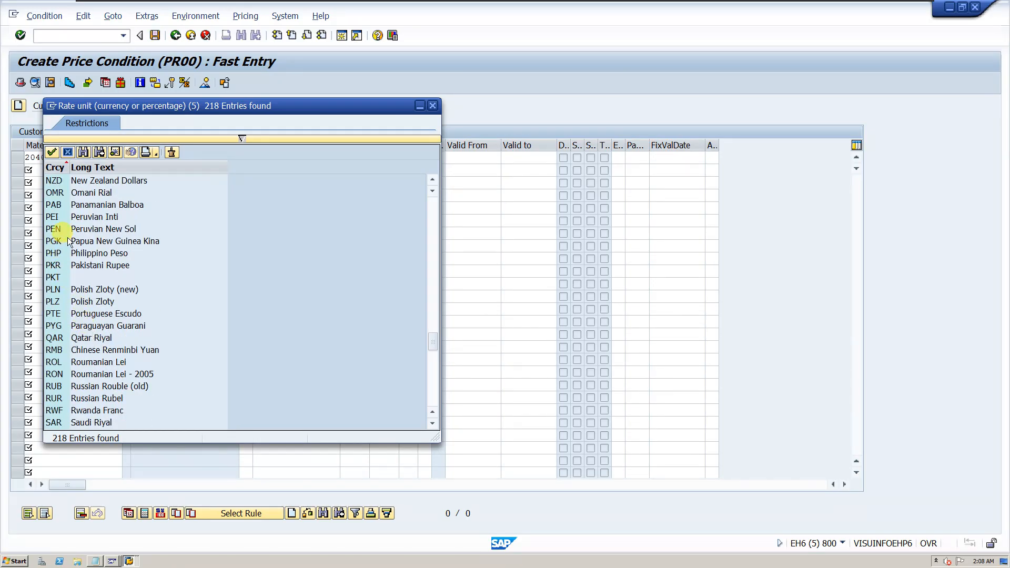
{"action": "scroll", "coordinate": [69, 247], "scroll_direction": "up", "scroll_amount": 2}
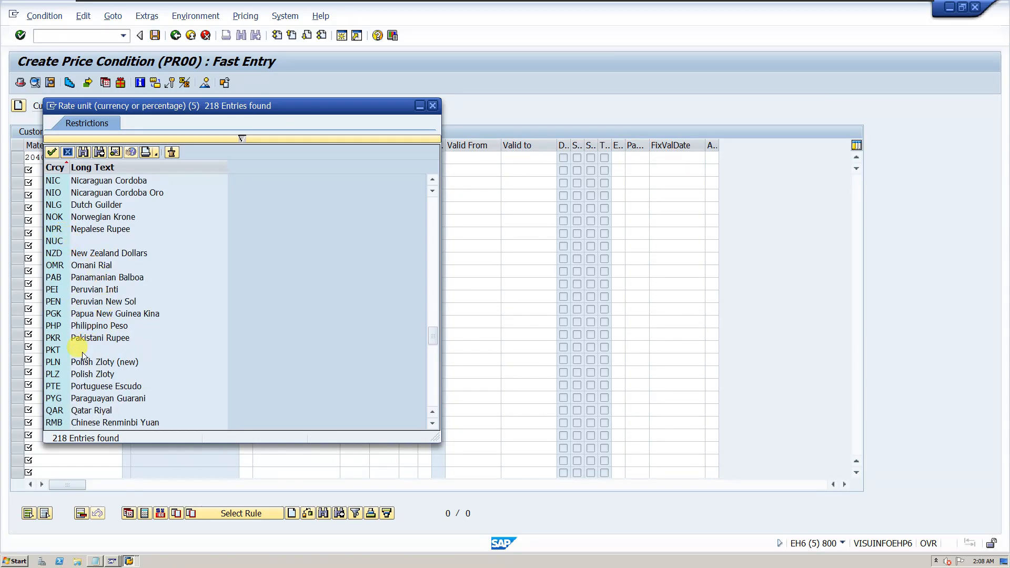
{"action": "scroll", "coordinate": [101, 391], "scroll_direction": "down", "scroll_amount": 3}
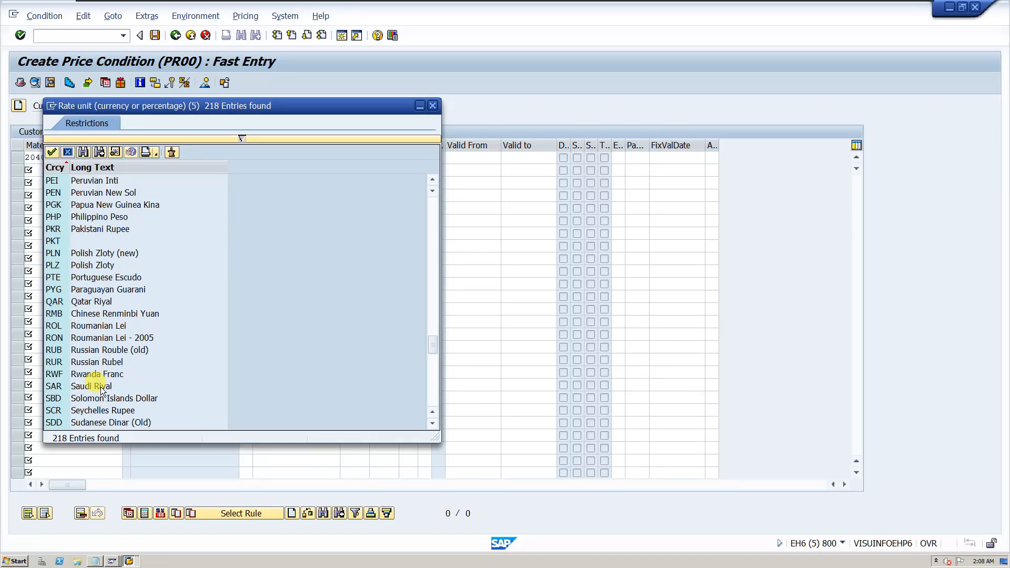
{"action": "scroll", "coordinate": [105, 382], "scroll_direction": "down", "scroll_amount": 9}
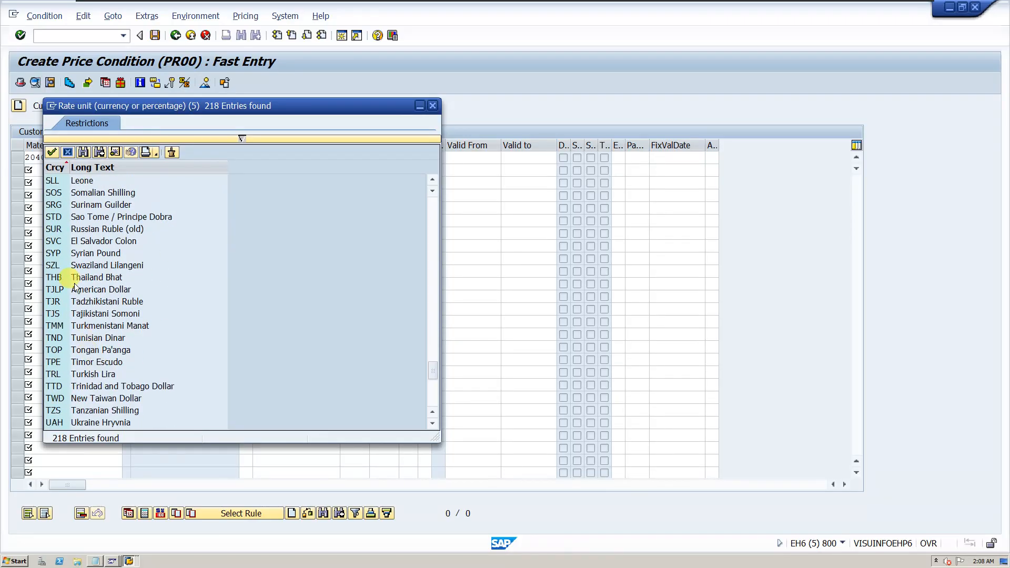
{"action": "left_click", "coordinate": [432, 106]}
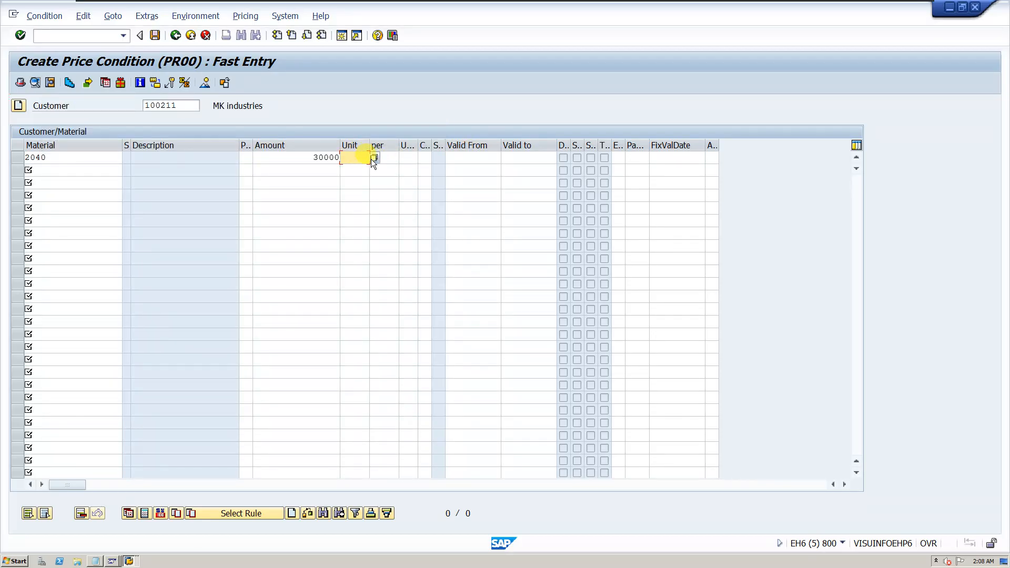
- Search the currency list of the 2040 price's rate unit for the Indian rupee code, and close the list
{"action": "left_click", "coordinate": [374, 158]}
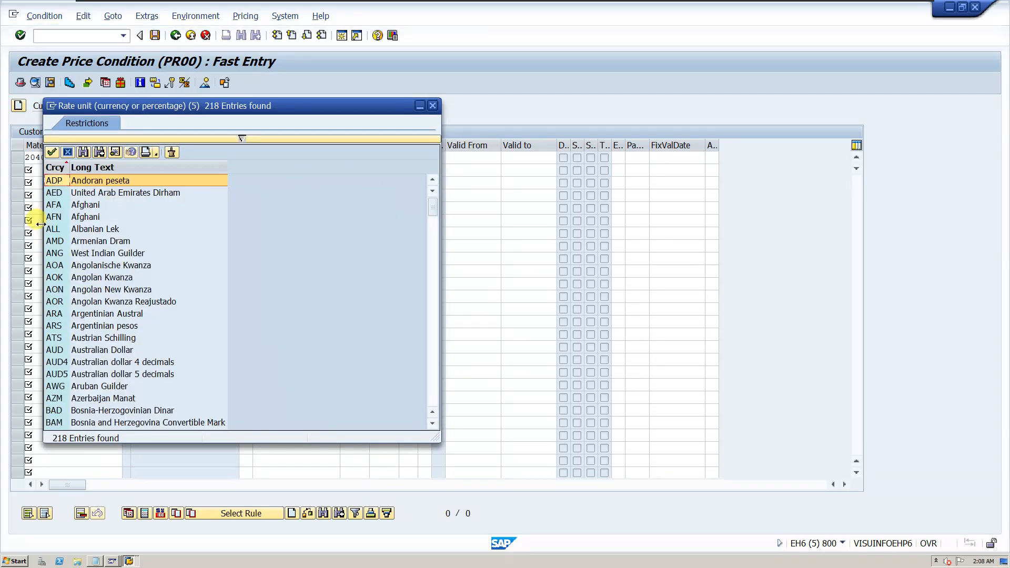
{"action": "scroll", "coordinate": [90, 305], "scroll_direction": "down", "scroll_amount": 6}
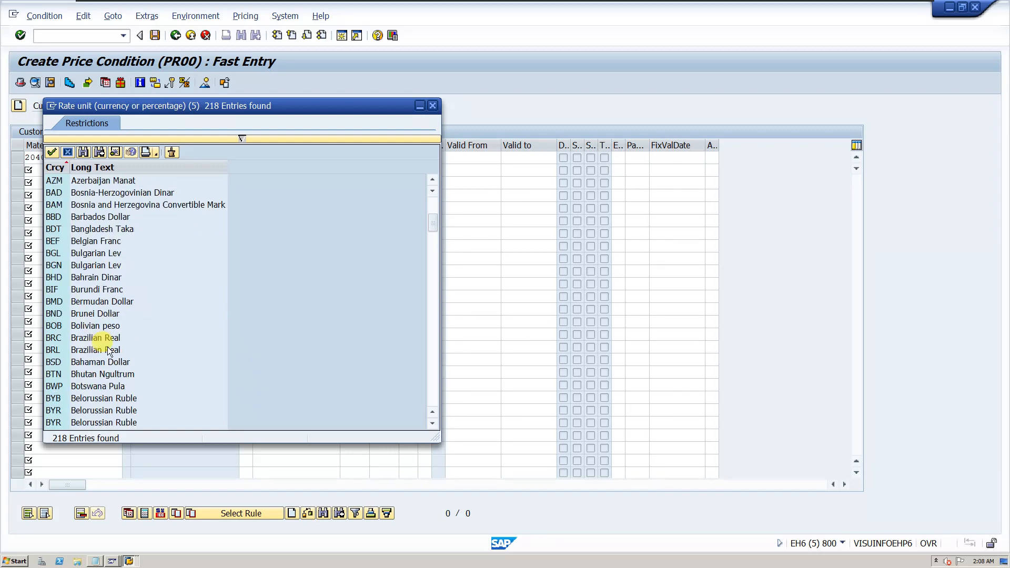
{"action": "scroll", "coordinate": [108, 351], "scroll_direction": "down", "scroll_amount": 7}
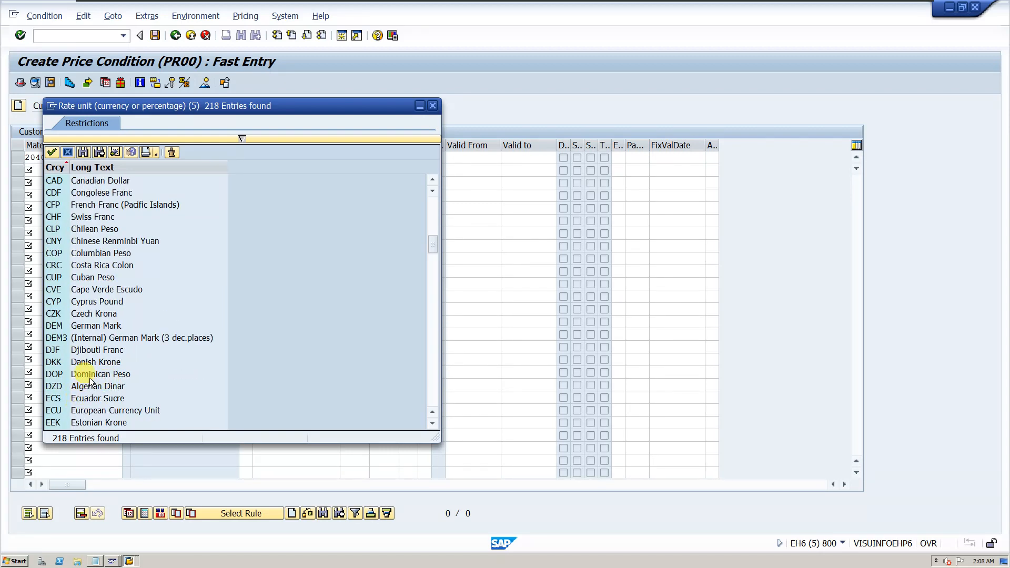
{"action": "scroll", "coordinate": [87, 363], "scroll_direction": "up", "scroll_amount": 13}
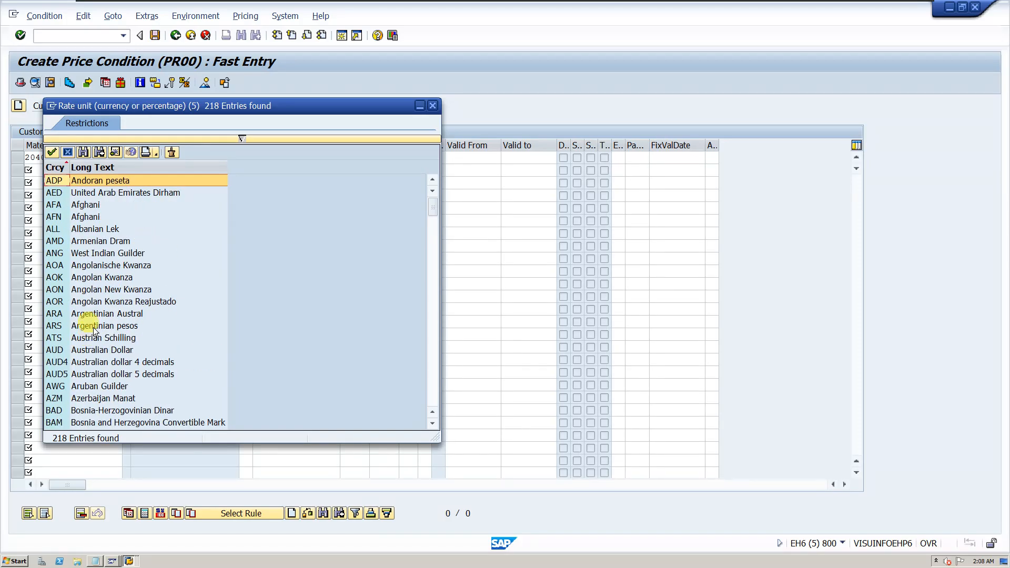
{"action": "scroll", "coordinate": [88, 218], "scroll_direction": "down", "scroll_amount": 20}
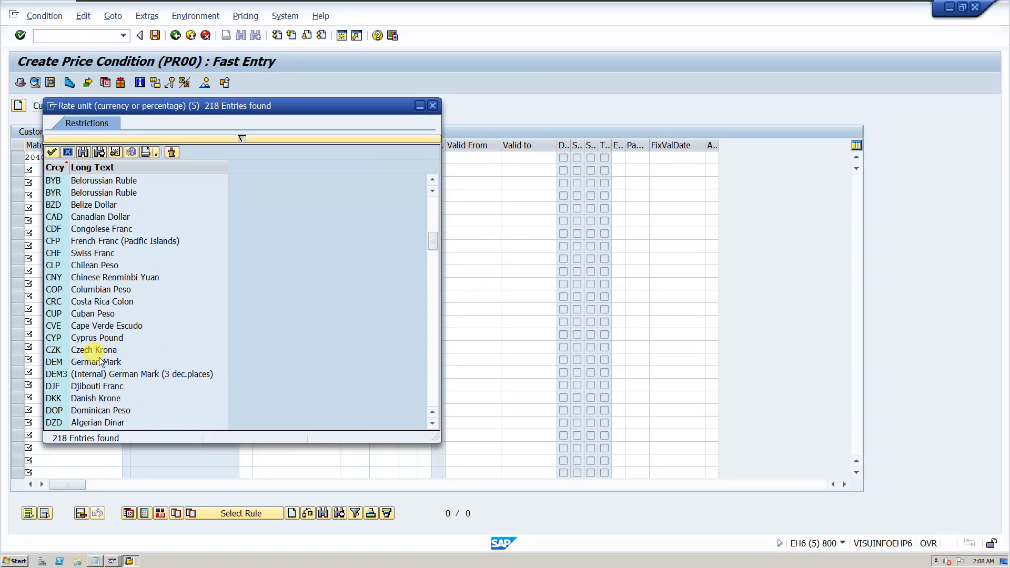
{"action": "scroll", "coordinate": [110, 393], "scroll_direction": "down", "scroll_amount": 8}
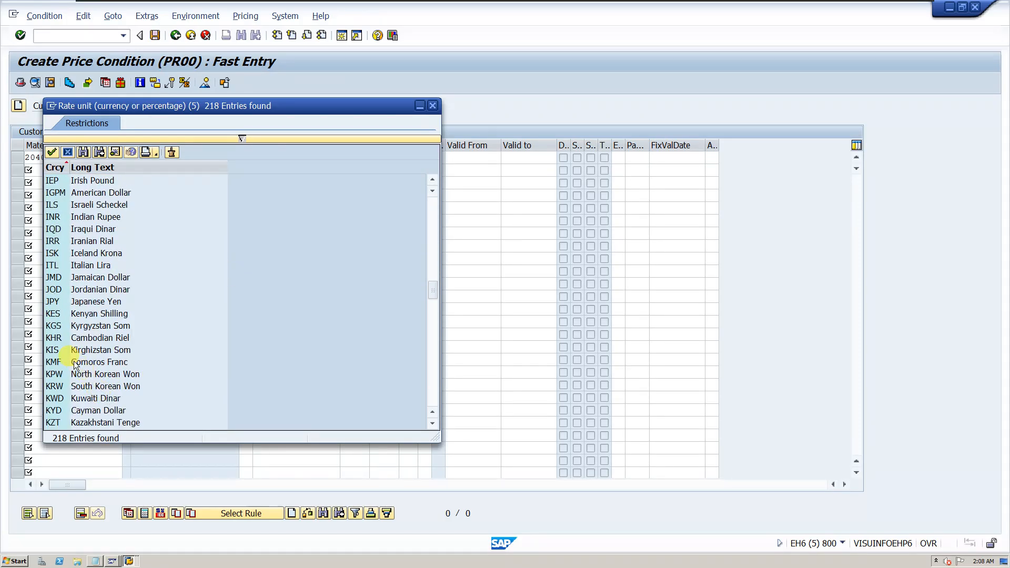
{"action": "scroll", "coordinate": [68, 275], "scroll_direction": "up", "scroll_amount": 2}
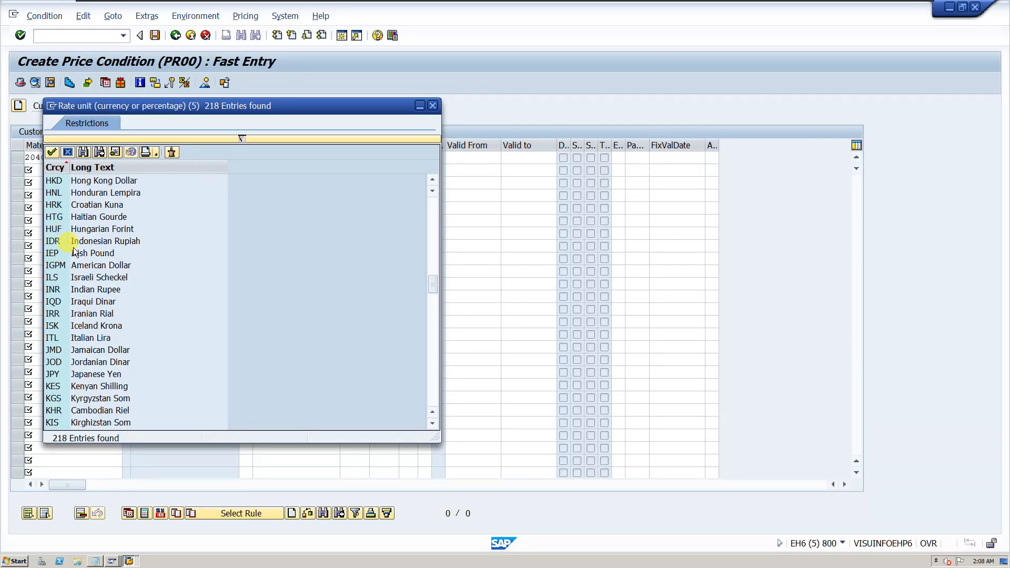
{"action": "scroll", "coordinate": [76, 252], "scroll_direction": "up", "scroll_amount": 2}
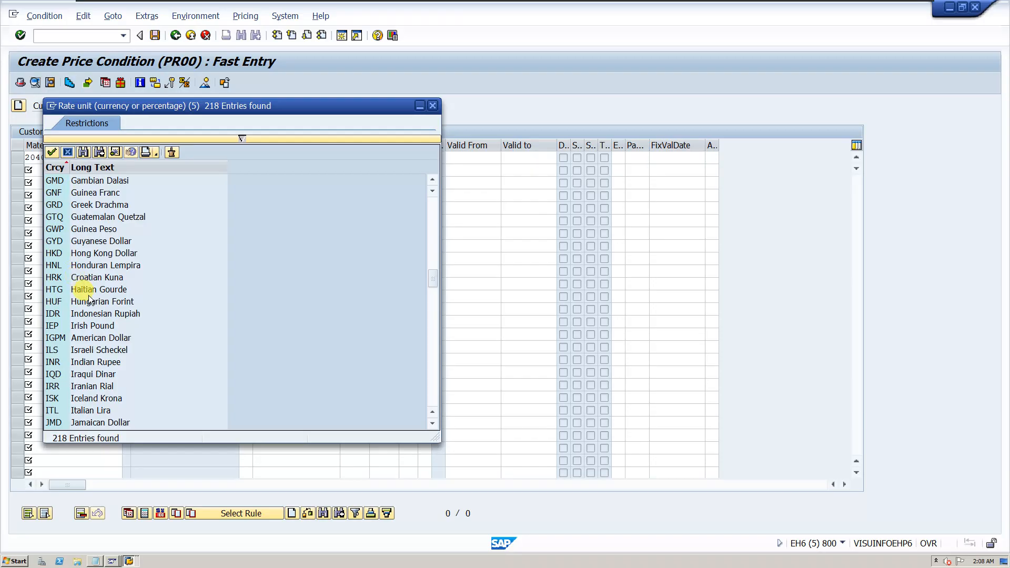
{"action": "scroll", "coordinate": [84, 292], "scroll_direction": "up", "scroll_amount": 2}
{"action": "scroll", "coordinate": [80, 316], "scroll_direction": "down", "scroll_amount": 2}
{"action": "scroll", "coordinate": [79, 326], "scroll_direction": "down", "scroll_amount": 4}
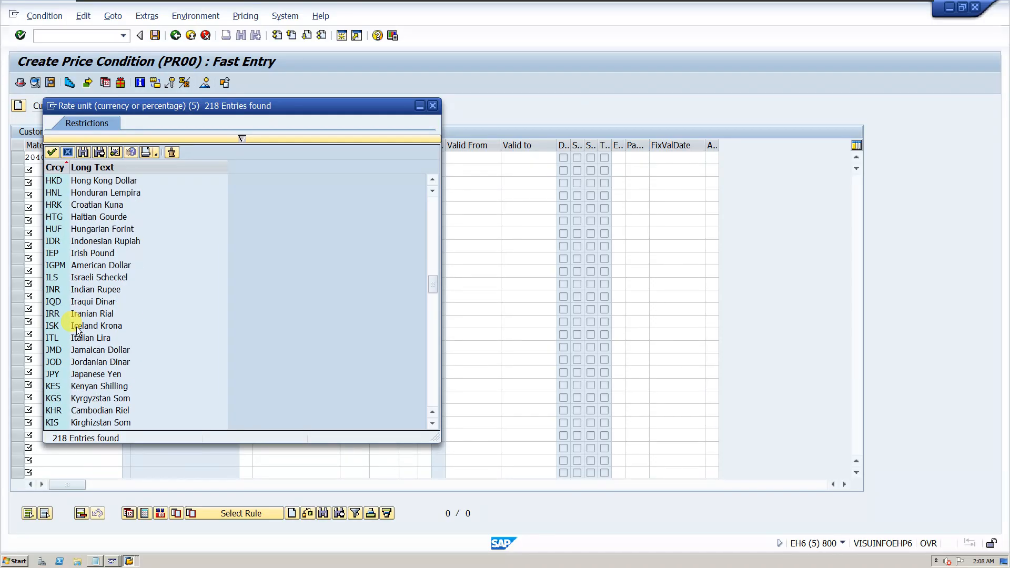
{"action": "scroll", "coordinate": [77, 302], "scroll_direction": "down", "scroll_amount": 2}
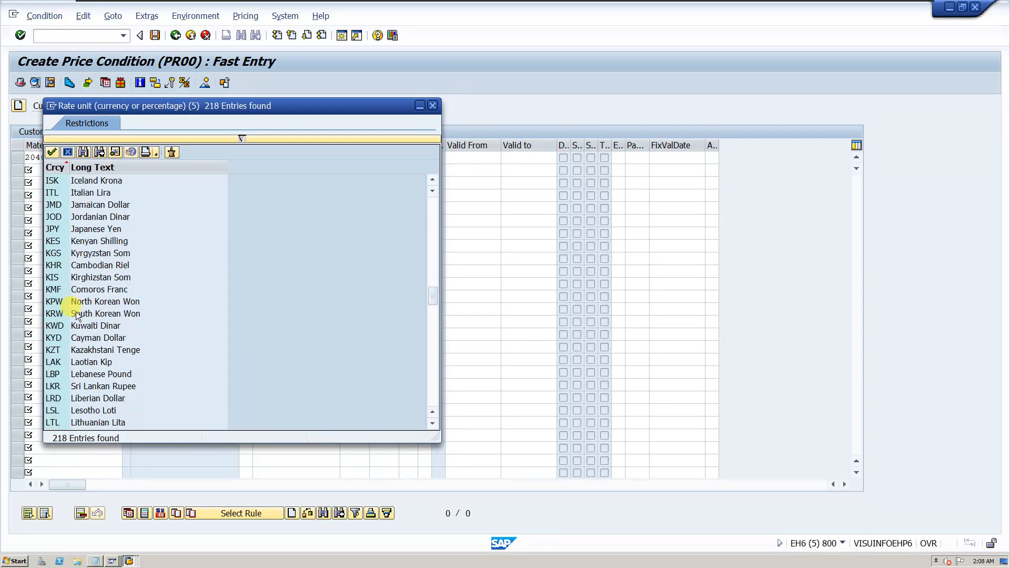
{"action": "scroll", "coordinate": [107, 368], "scroll_direction": "down", "scroll_amount": 2}
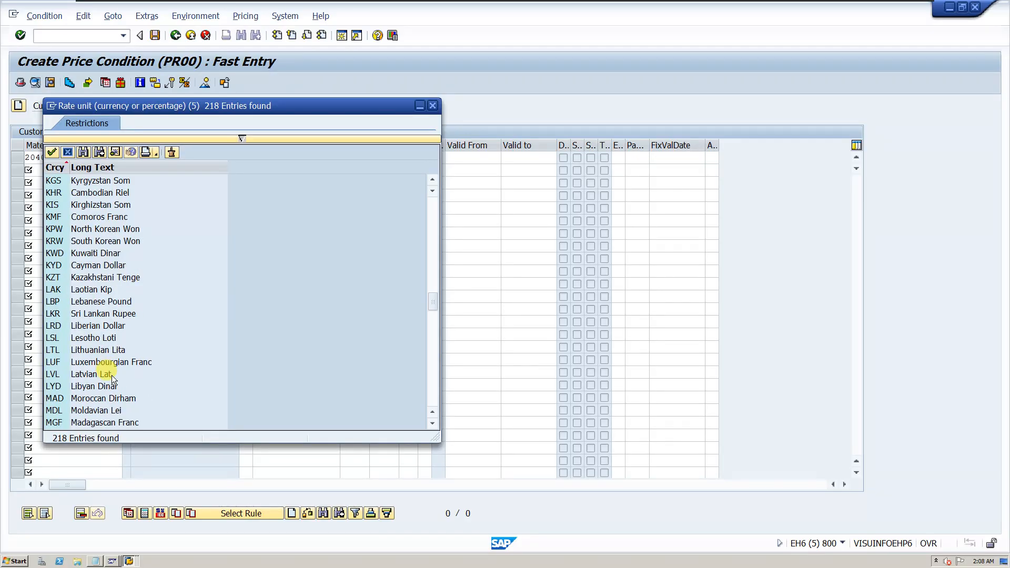
{"action": "scroll", "coordinate": [112, 379], "scroll_direction": "down", "scroll_amount": 1}
{"action": "scroll", "coordinate": [113, 371], "scroll_direction": "up", "scroll_amount": 6}
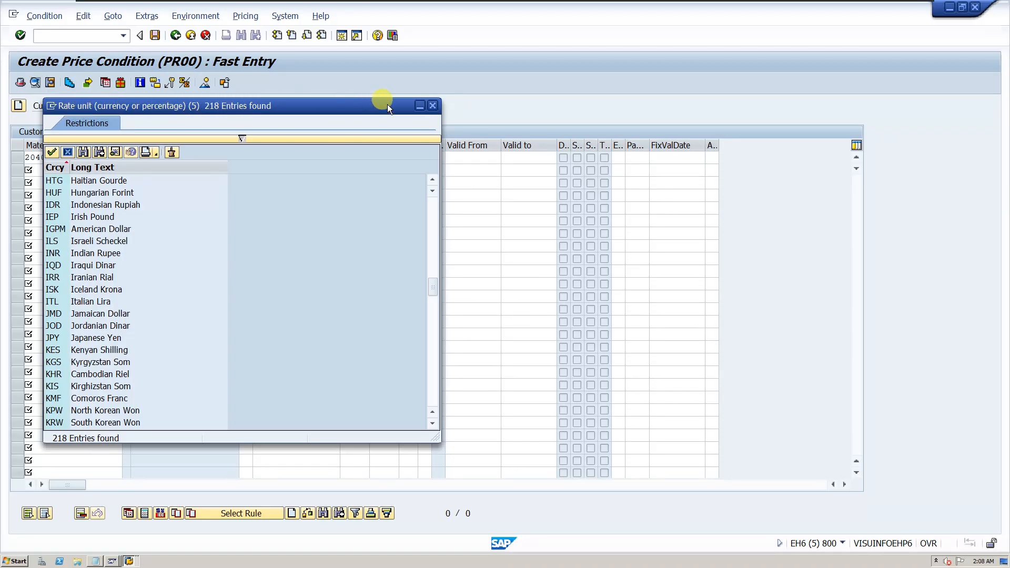
{"action": "left_click", "coordinate": [433, 106]}
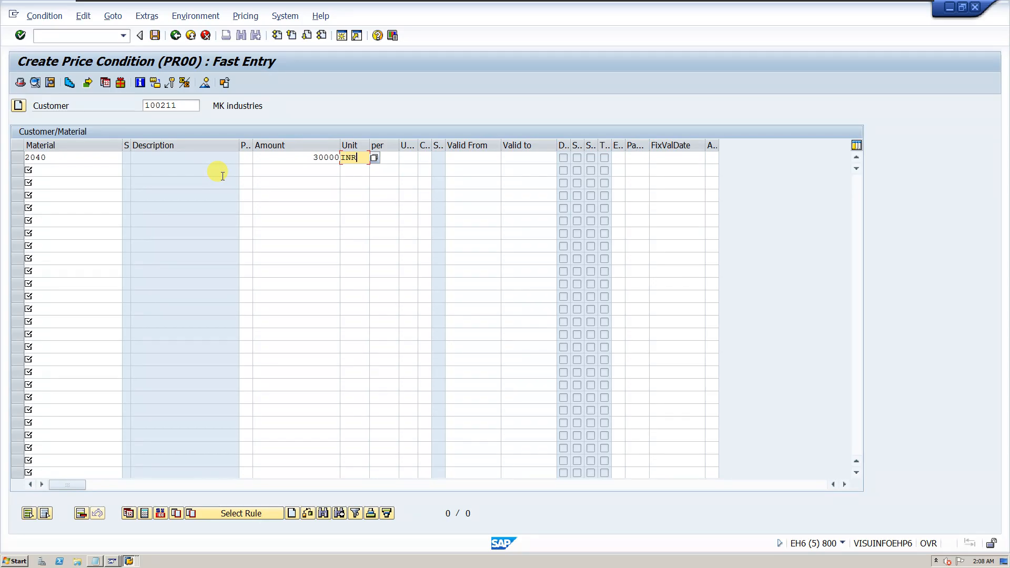
- Set the rate unit of the 2040 price to INR and validate the row
{"action": "type", "text": "INR"}
{"action": "key", "text": "Return"}
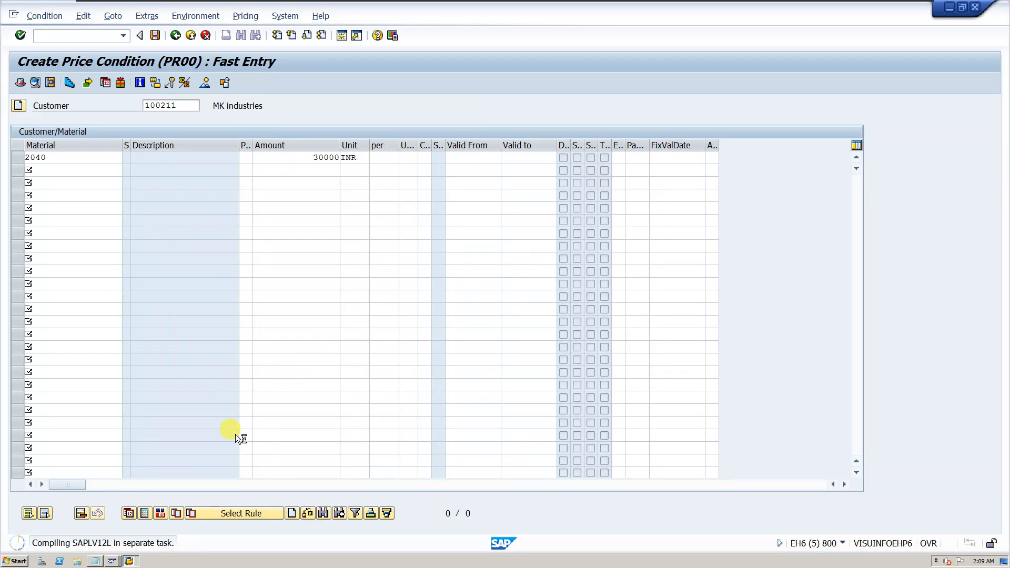
{"action": "mouse_move", "coordinate": [834, 4]}
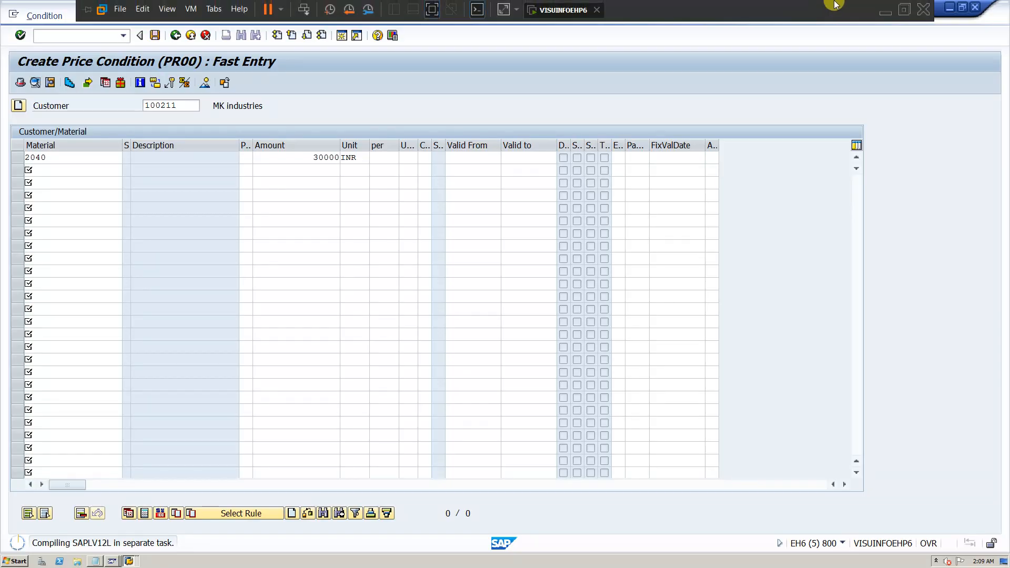
{"action": "left_click", "coordinate": [883, 9]}
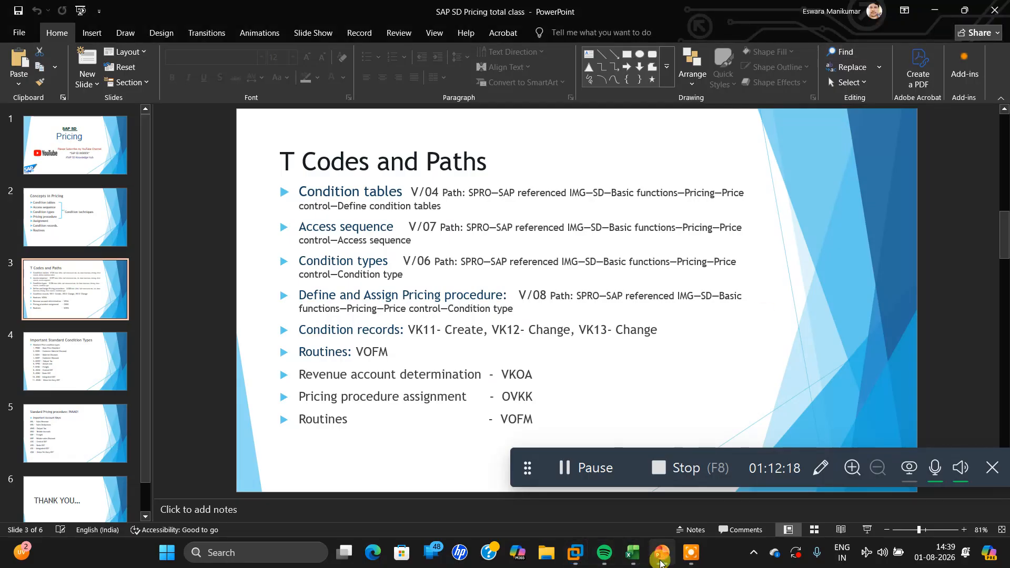
{"action": "left_click", "coordinate": [690, 554]}
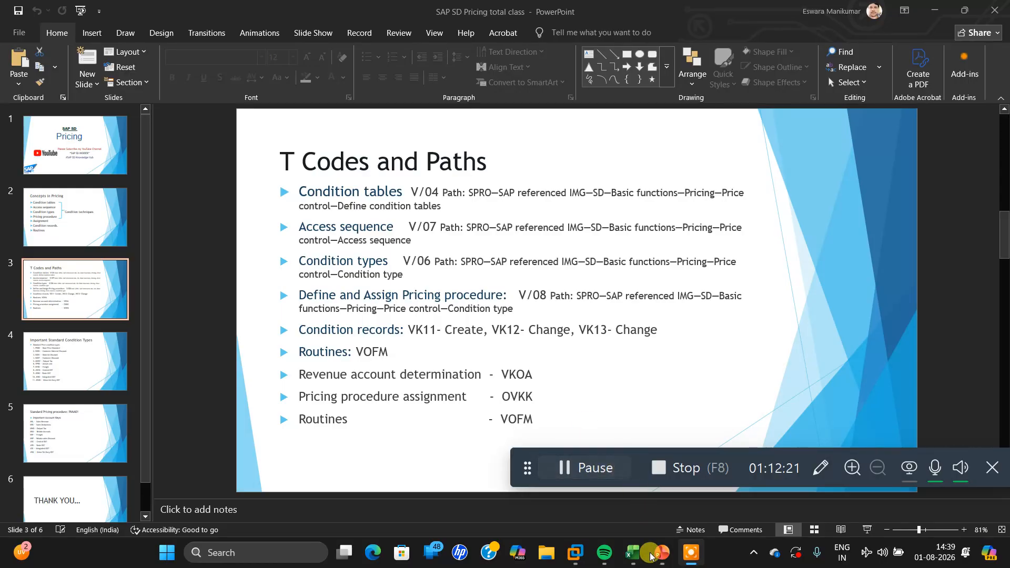
{"action": "left_click", "coordinate": [574, 552]}
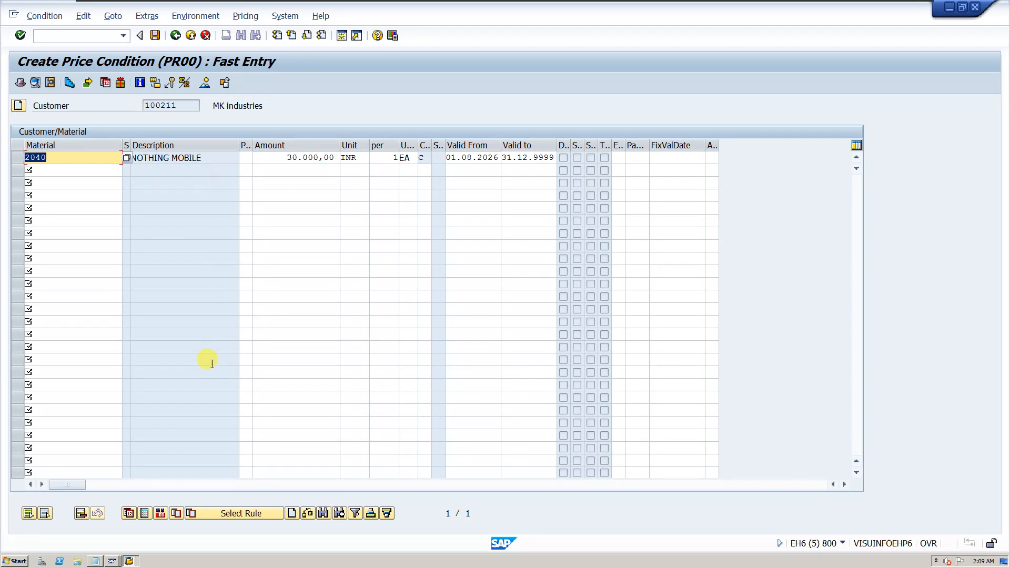
- Save the PR00 customer/material condition record for material 2040
{"action": "left_click", "coordinate": [155, 37]}
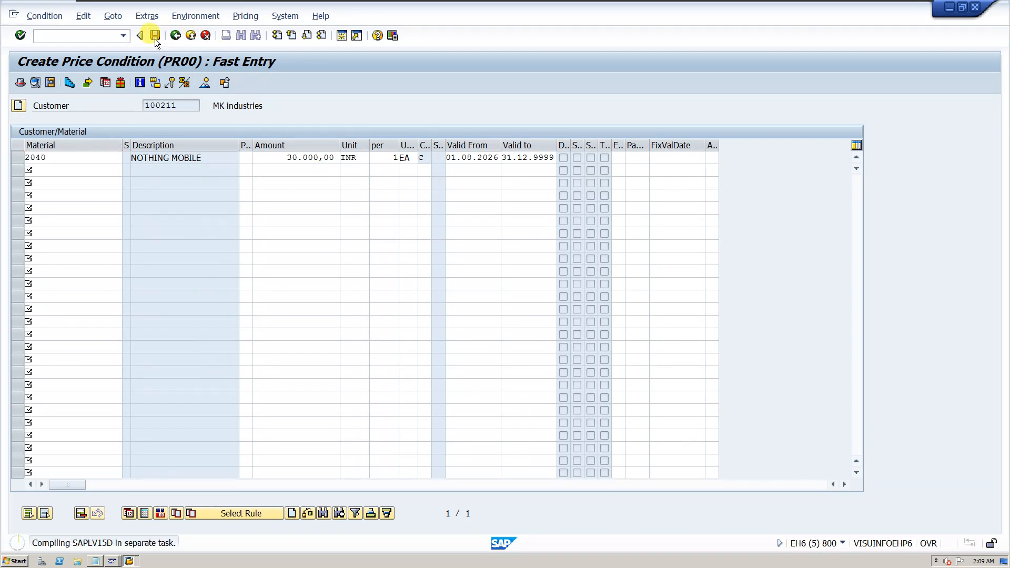
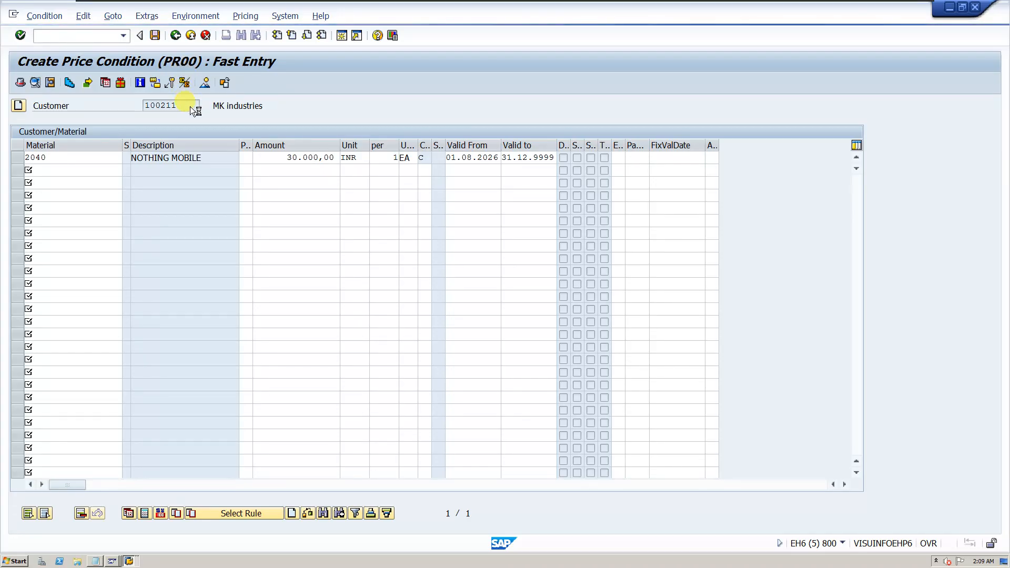
{"action": "left_click", "coordinate": [889, 8]}
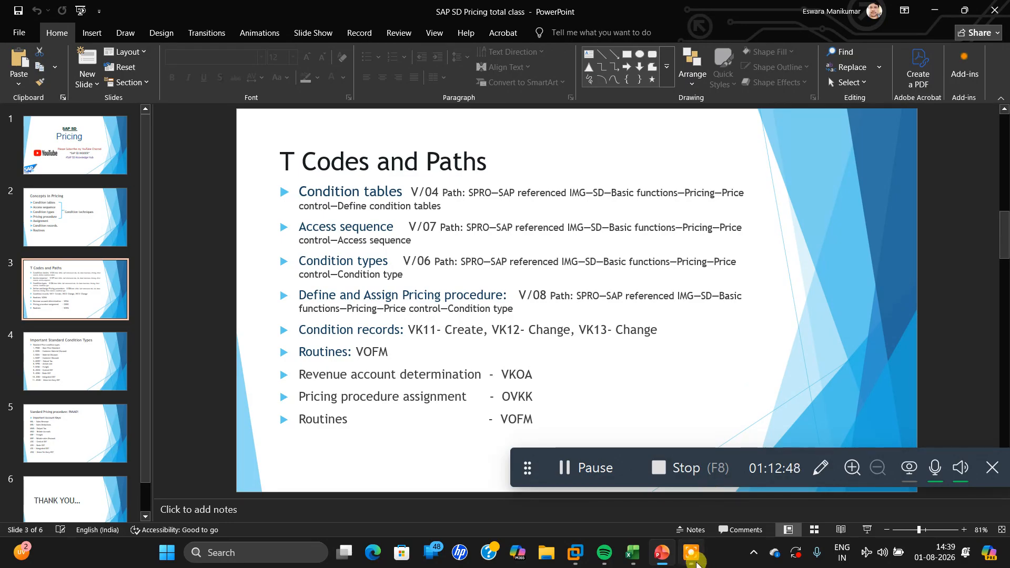
{"action": "left_click", "coordinate": [572, 555]}
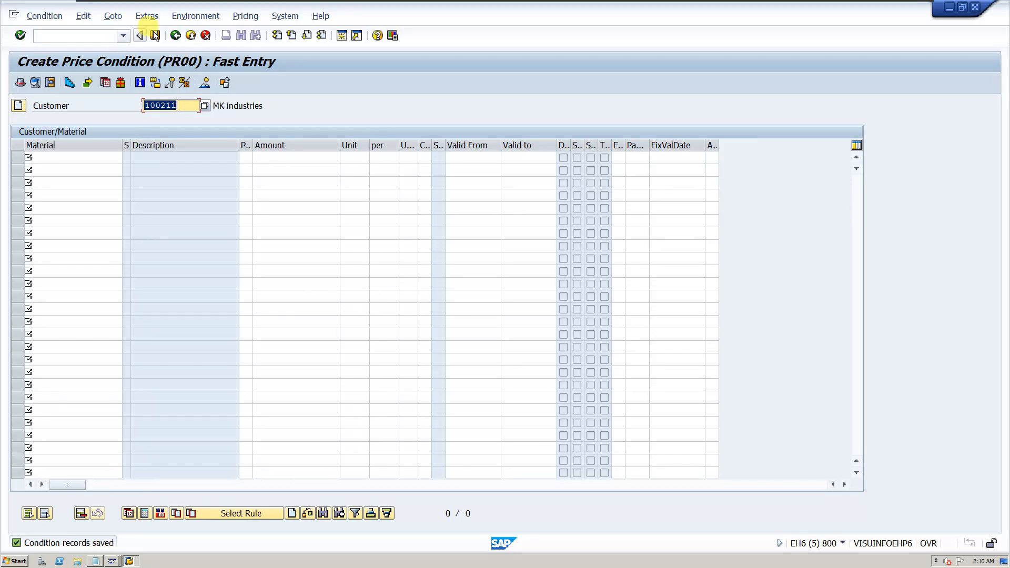
- Start transaction VK13 and display the PR00 price of material 2040 for MK industries with the Customer/Material key combination
{"action": "left_click", "coordinate": [122, 36]}
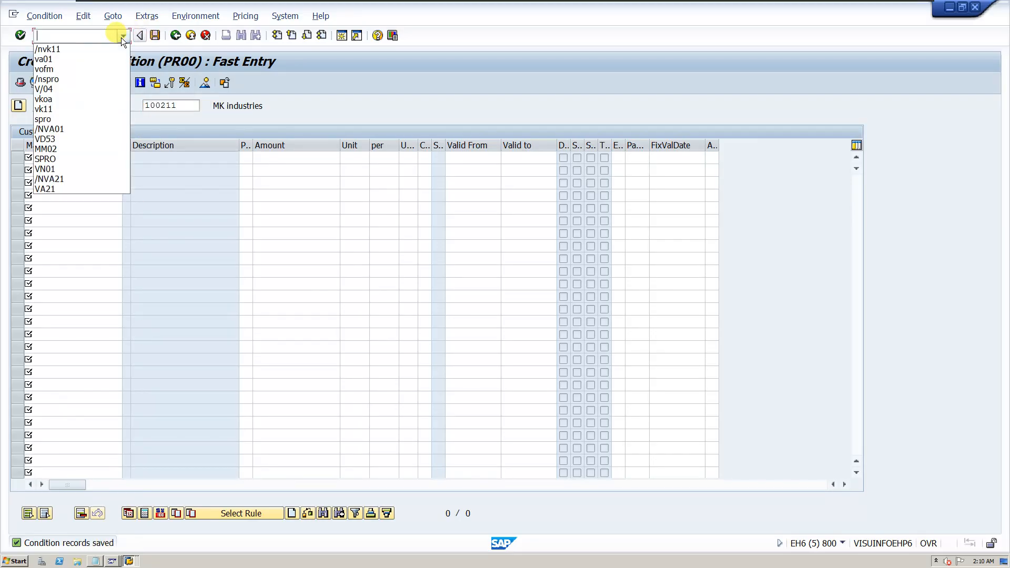
{"action": "left_click", "coordinate": [59, 45]}
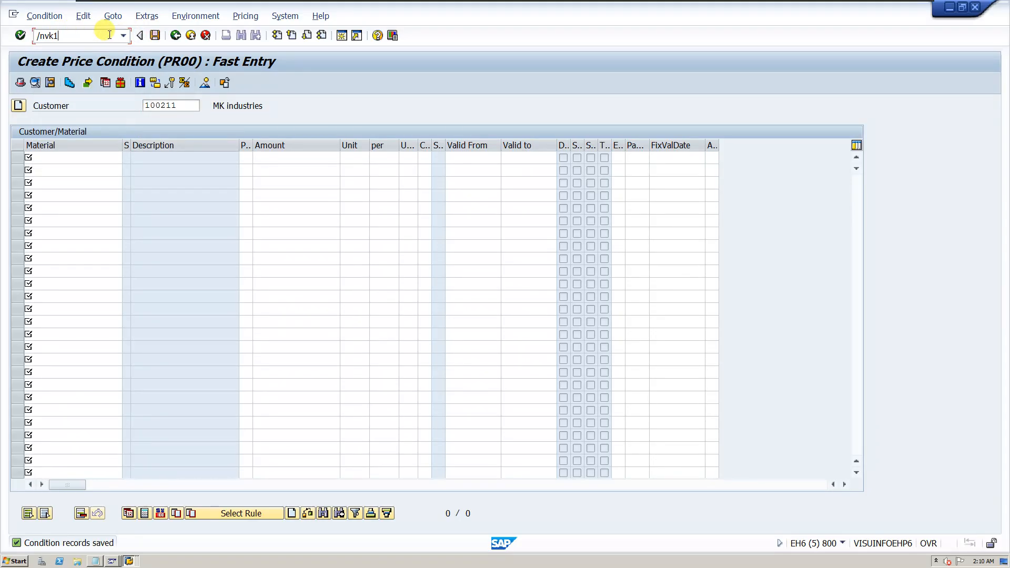
{"action": "key", "text": "BackSpace"}
{"action": "type", "text": "3"}
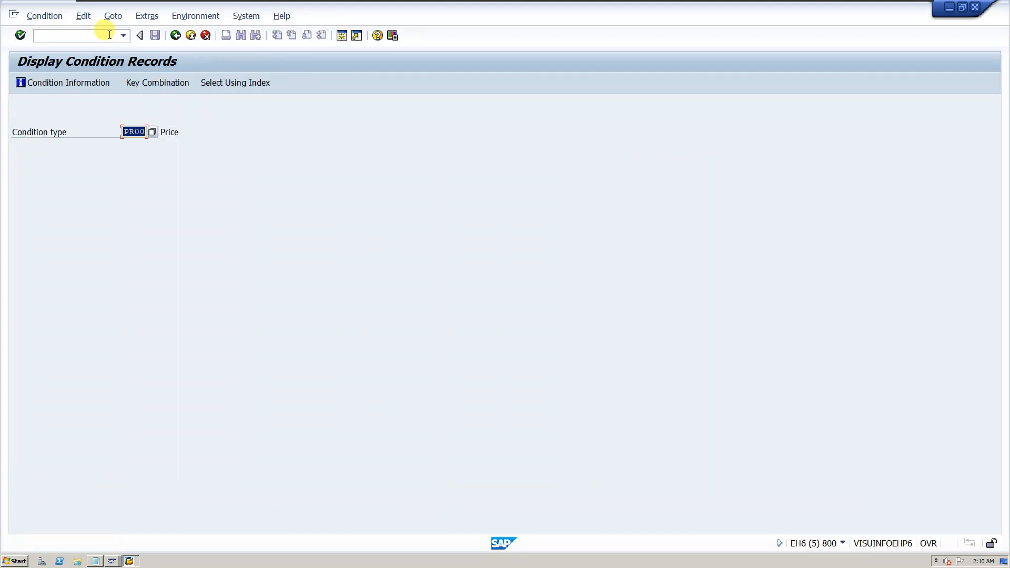
{"action": "left_click", "coordinate": [171, 83]}
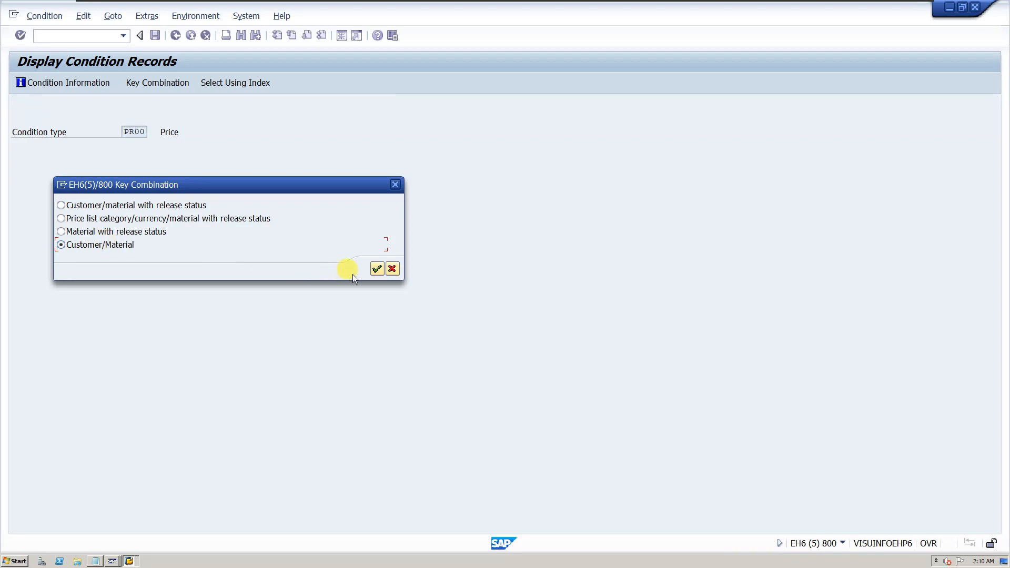
{"action": "left_click", "coordinate": [378, 271]}
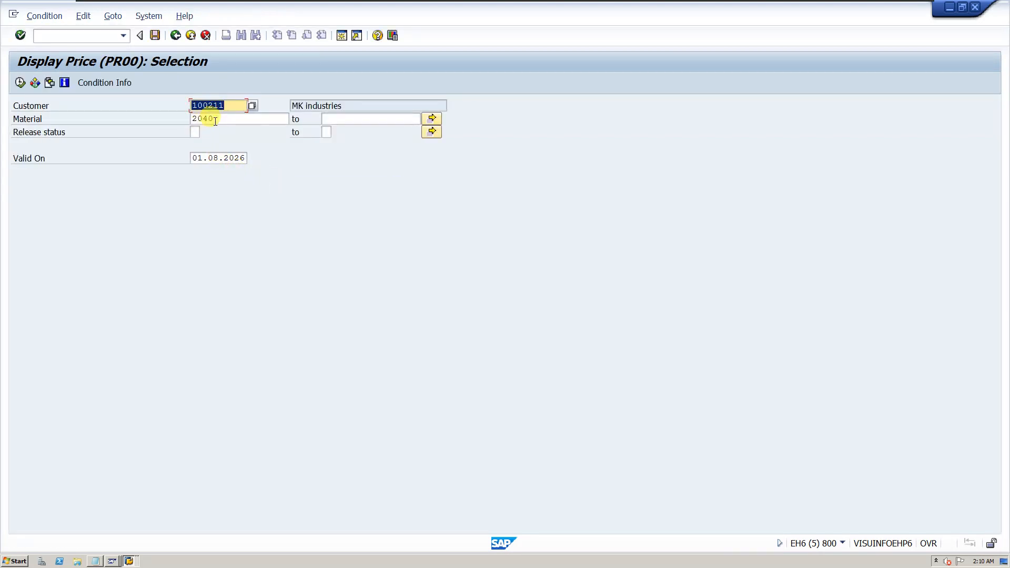
{"action": "left_click", "coordinate": [20, 83]}
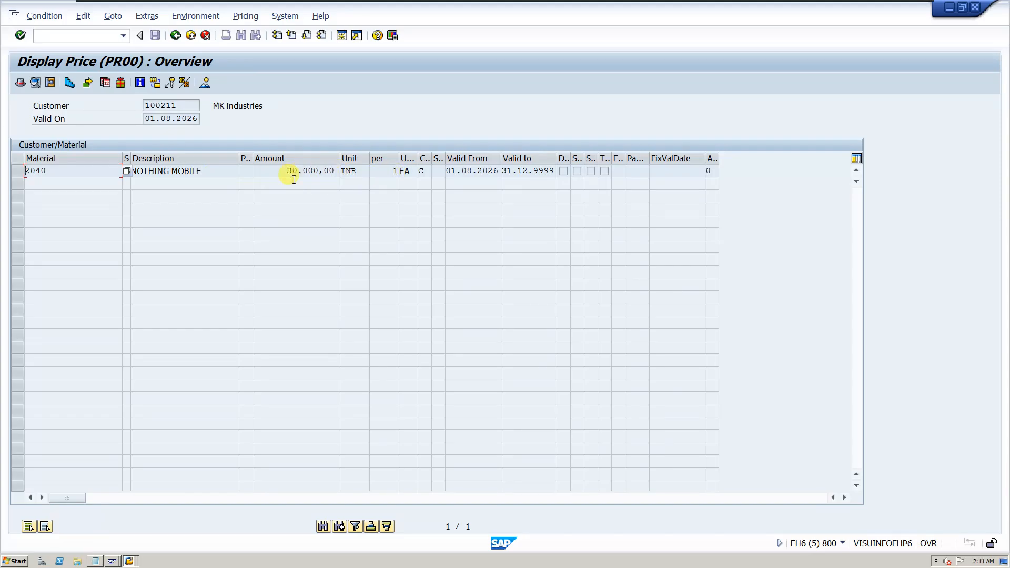
- Switch to the Create Standard Order session and leave the open order without saving its data
{"action": "left_click", "coordinate": [129, 560]}
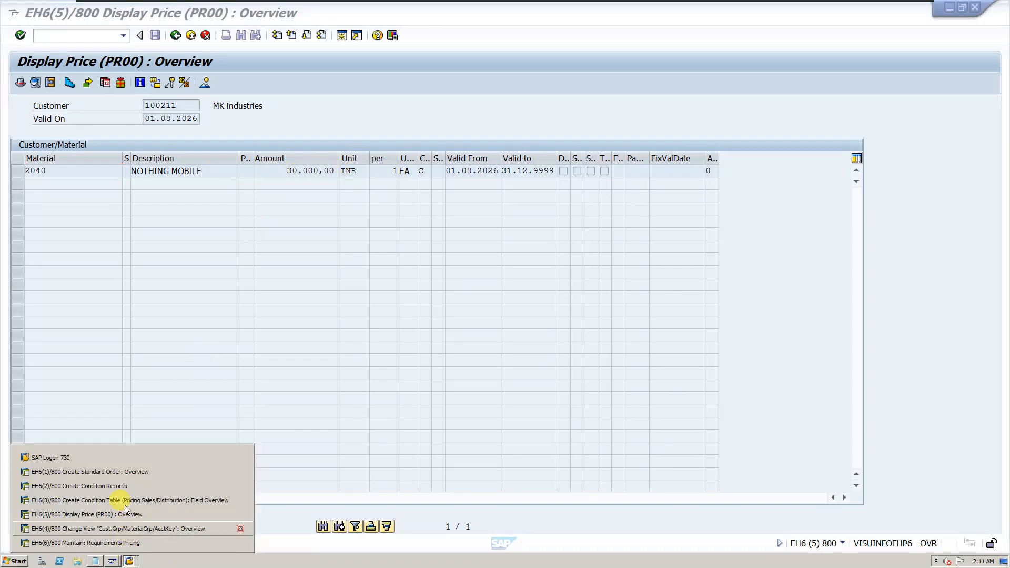
{"action": "left_click", "coordinate": [111, 476]}
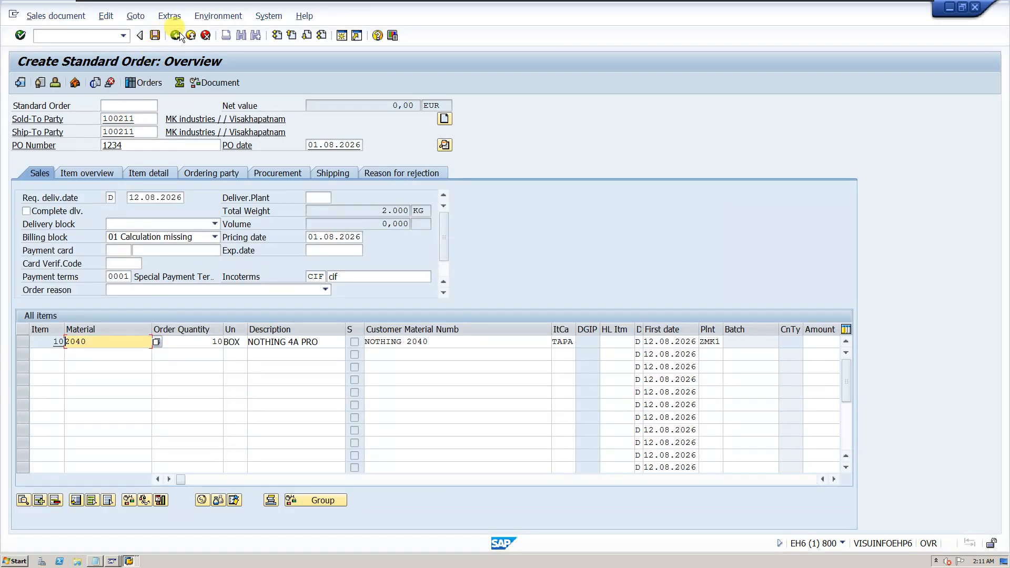
{"action": "left_click", "coordinate": [177, 35]}
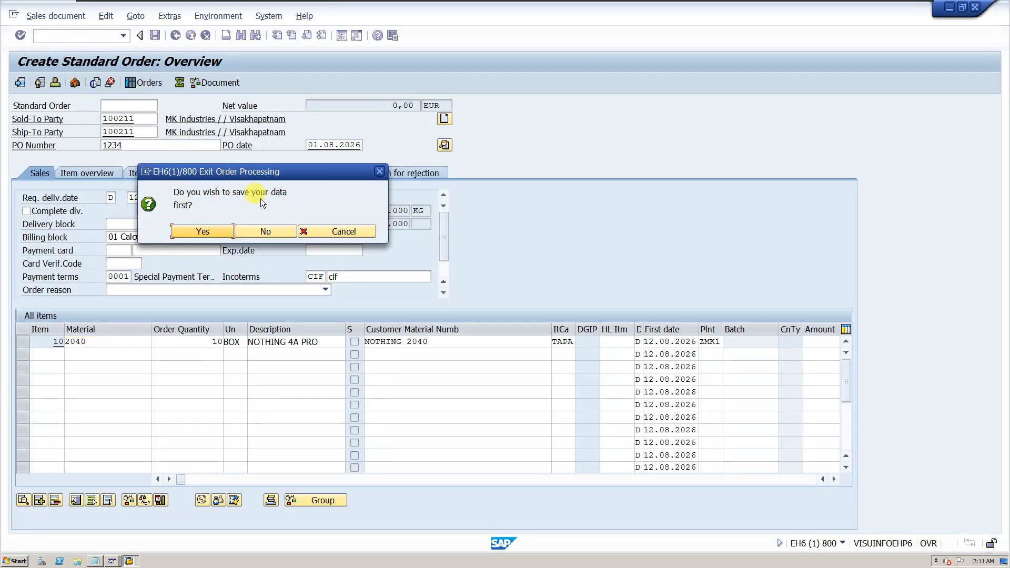
{"action": "left_click", "coordinate": [260, 231]}
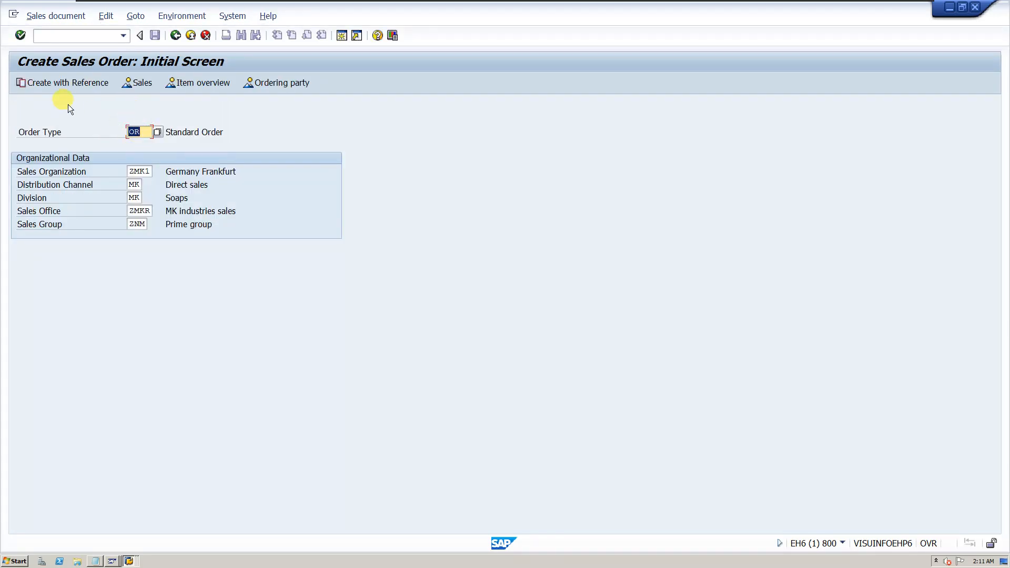
- Open a blank standard order, and restart sales order creation with /nva01
{"action": "key", "text": "Return"}
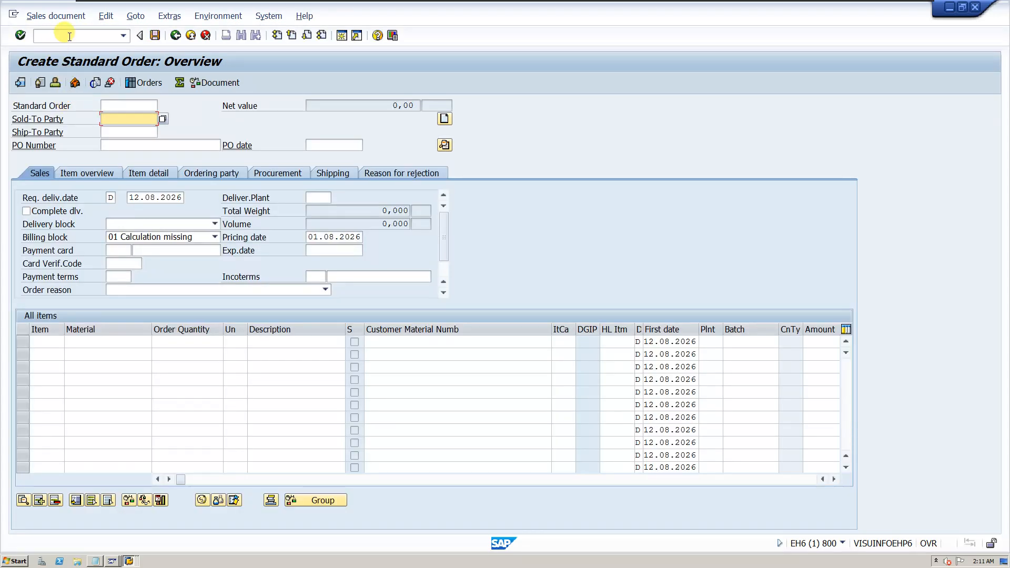
{"action": "left_click", "coordinate": [70, 36]}
{"action": "type", "text": "/nva"}
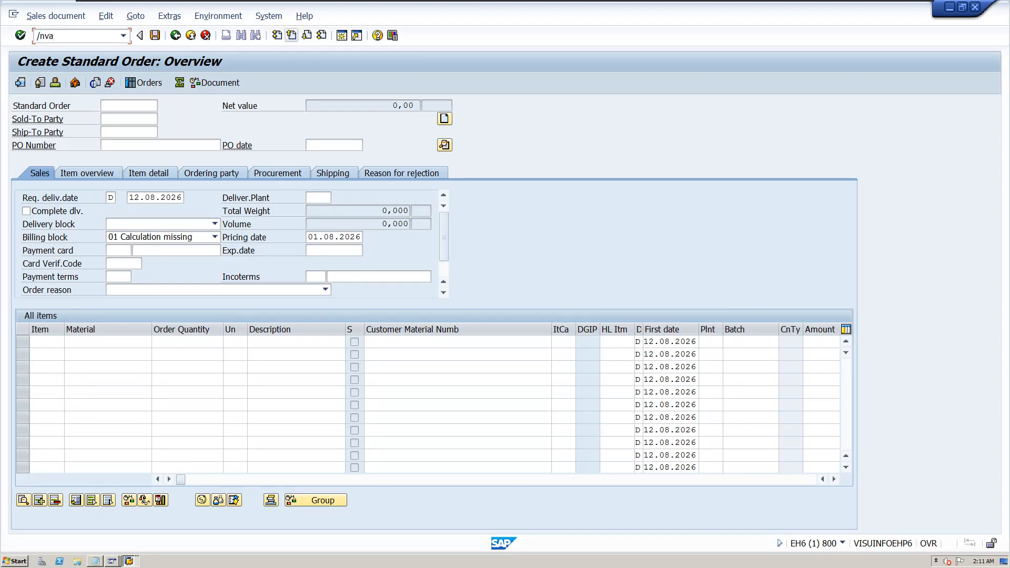
{"action": "type", "text": "01"}
{"action": "key", "text": "Return"}
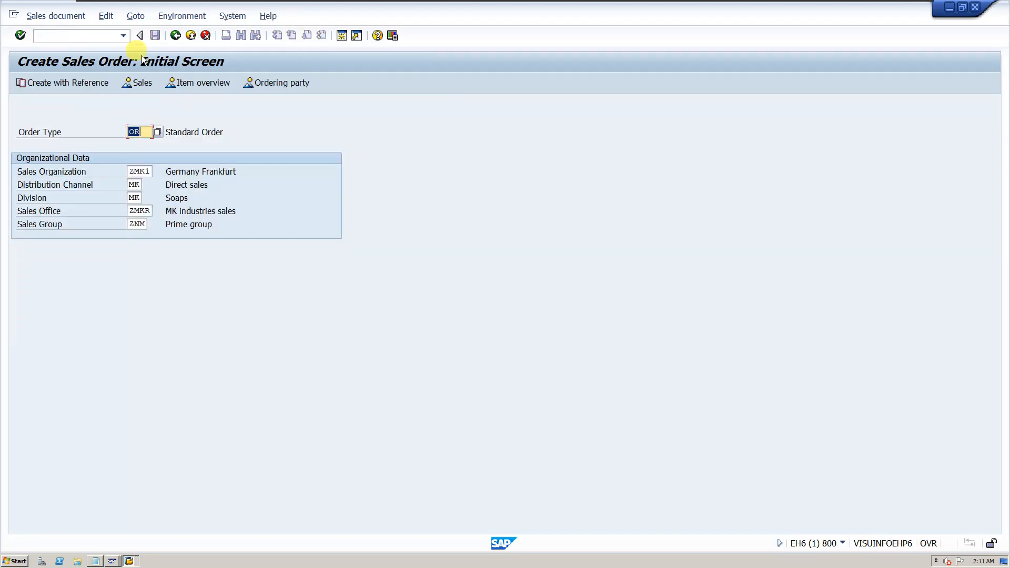
- Open a new standard order for sales area ZMK1/MK/MK and fill in the sold-to party, PO number and PO date 01.08.2026
{"action": "key", "text": "Return"}
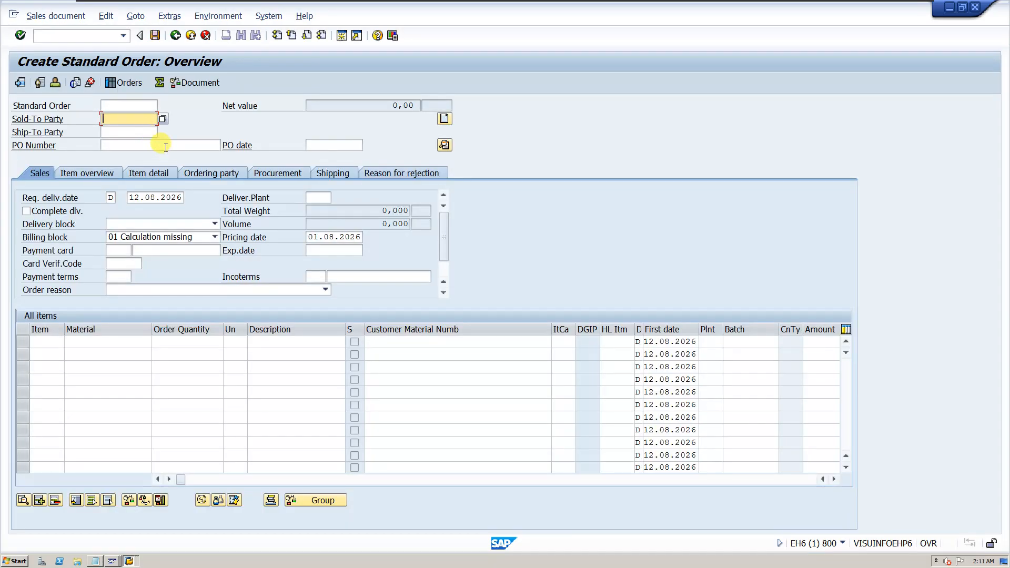
{"action": "left_click", "coordinate": [133, 130]}
{"action": "left_click", "coordinate": [145, 146]}
{"action": "left_click", "coordinate": [143, 157]}
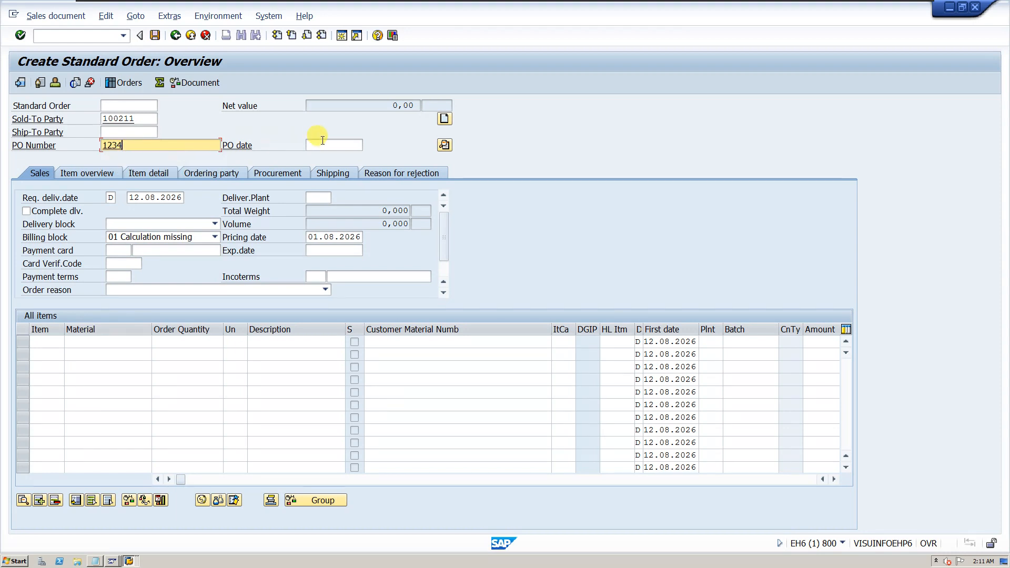
{"action": "left_click", "coordinate": [321, 145]}
{"action": "left_click", "coordinate": [326, 156]}
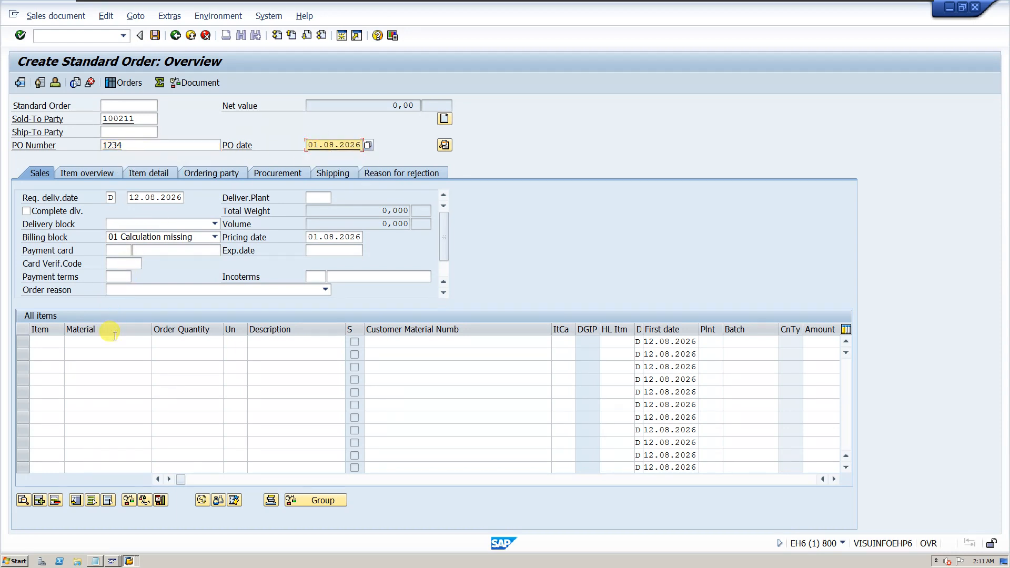
- Add an order item for material 2040 with a quantity of 10
{"action": "left_click", "coordinate": [114, 339]}
{"action": "left_click", "coordinate": [109, 355]}
{"action": "left_click", "coordinate": [186, 342]}
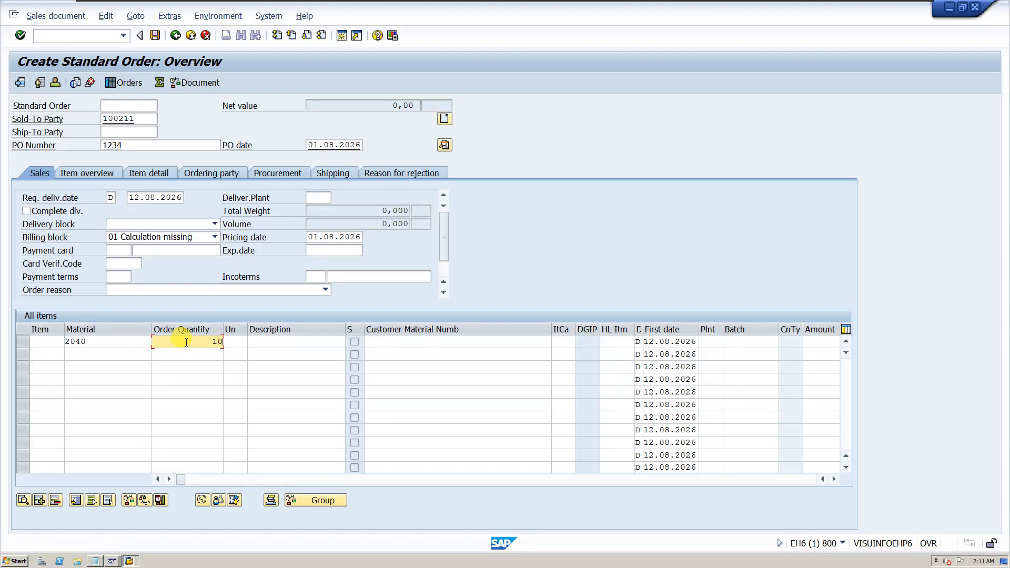
{"action": "type", "text": "10"}
{"action": "key", "text": "Return"}
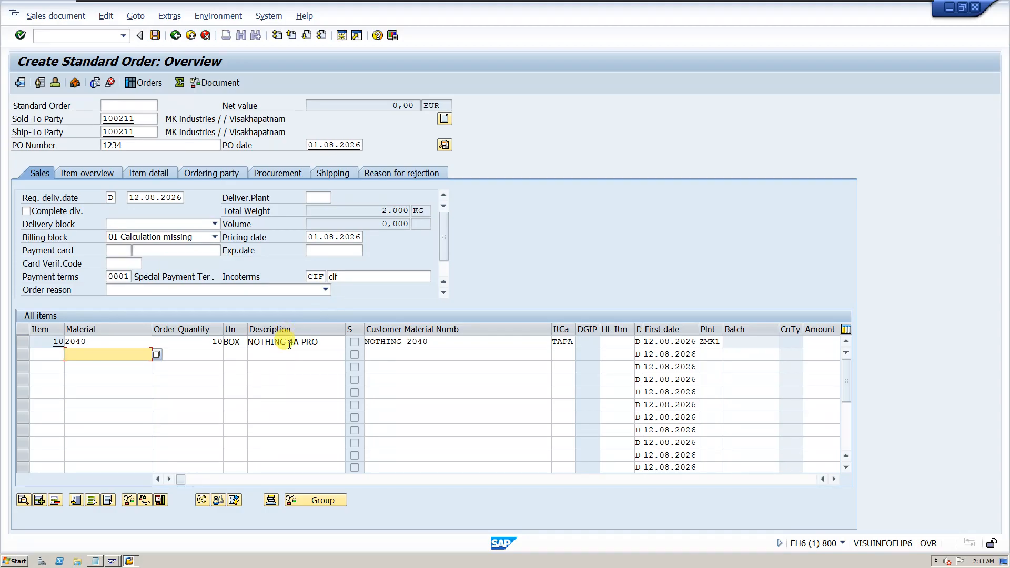
- Check the pricing procedure in the order's header data and return to the overview
{"action": "left_click", "coordinate": [441, 147]}
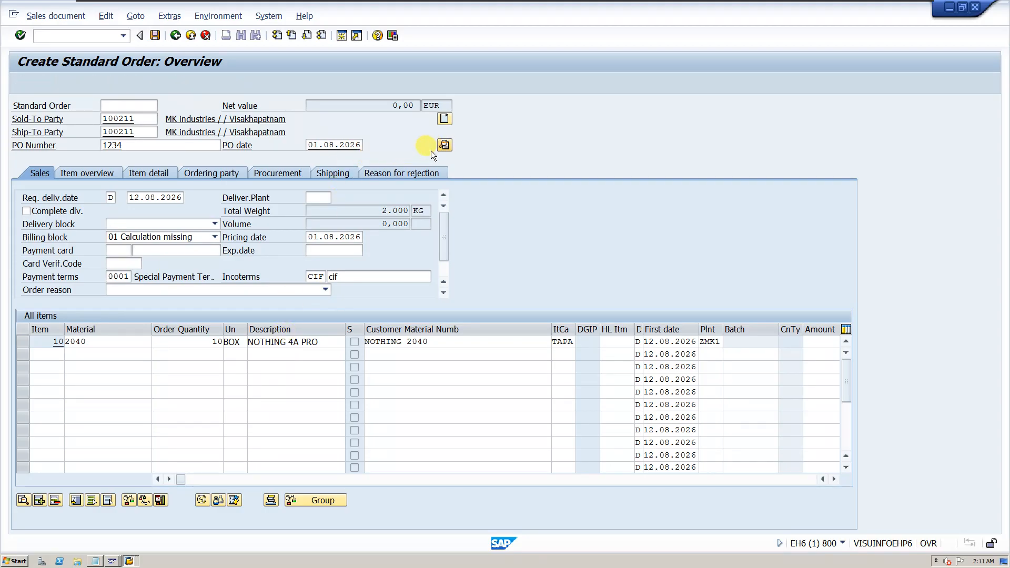
{"action": "double_click", "coordinate": [117, 316]}
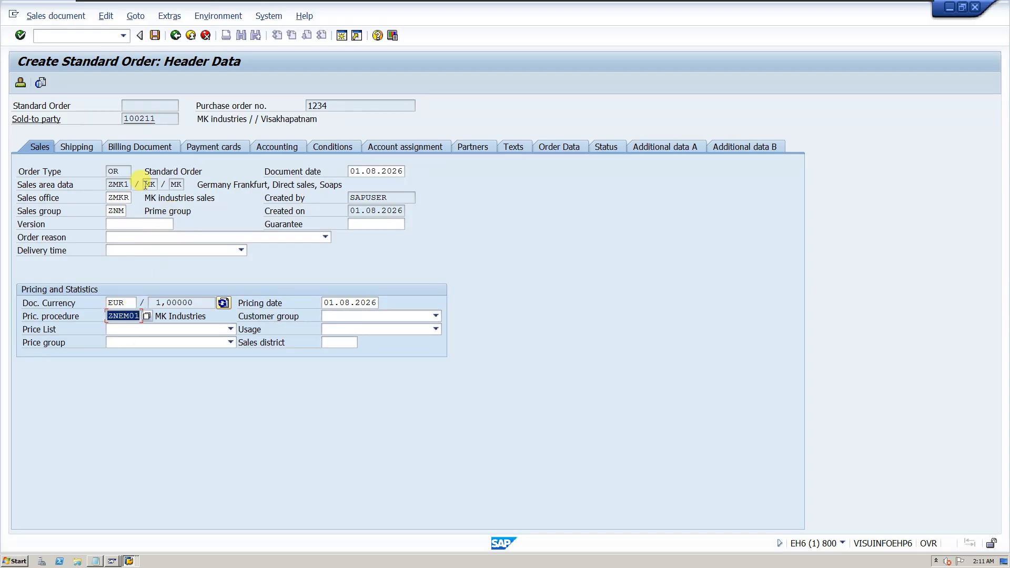
{"action": "left_click", "coordinate": [175, 36]}
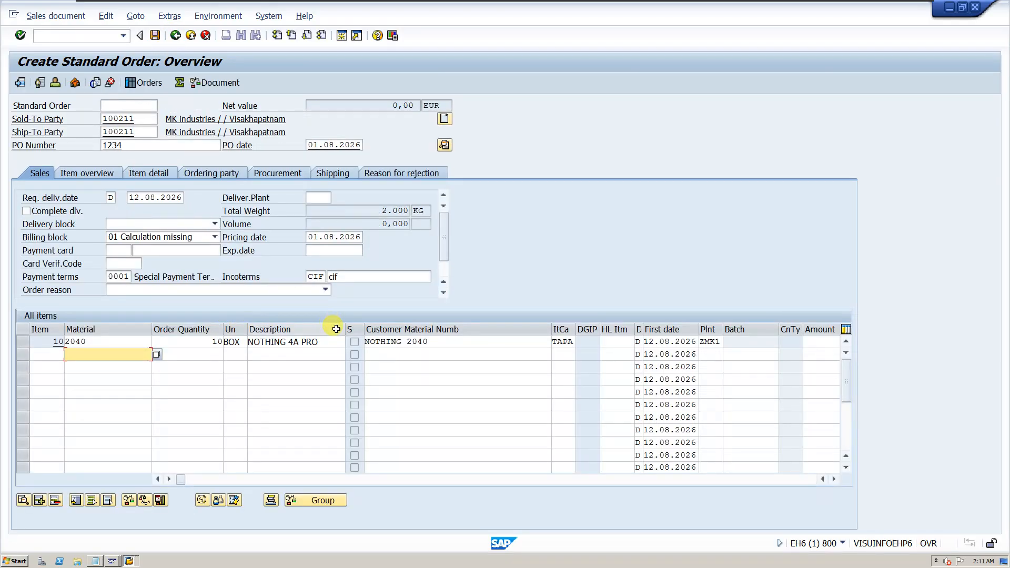
- Examine the pricing conditions of item 10, return to the order overview, and reopen the item's conditions
{"action": "double_click", "coordinate": [319, 343]}
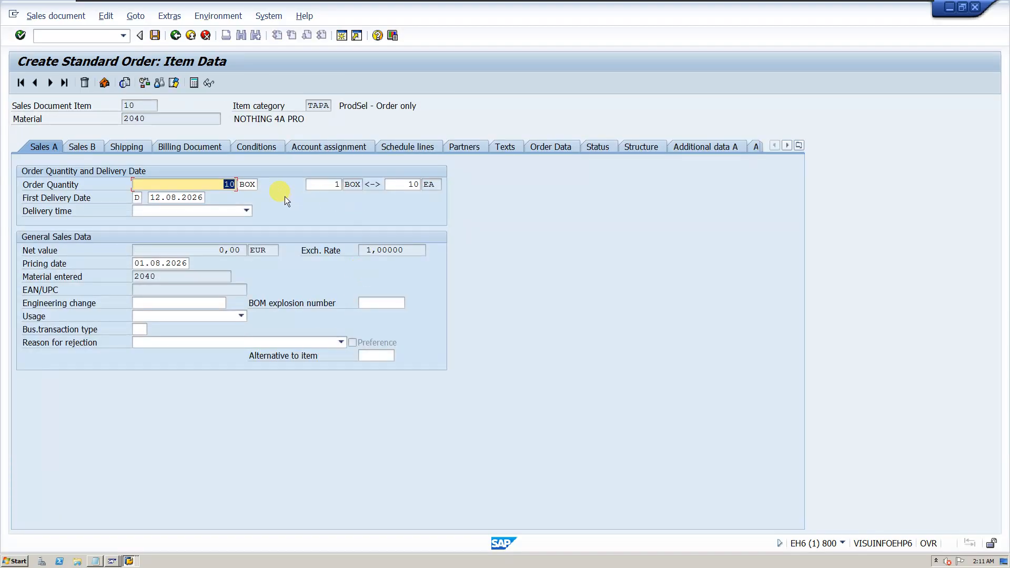
{"action": "left_click", "coordinate": [258, 152]}
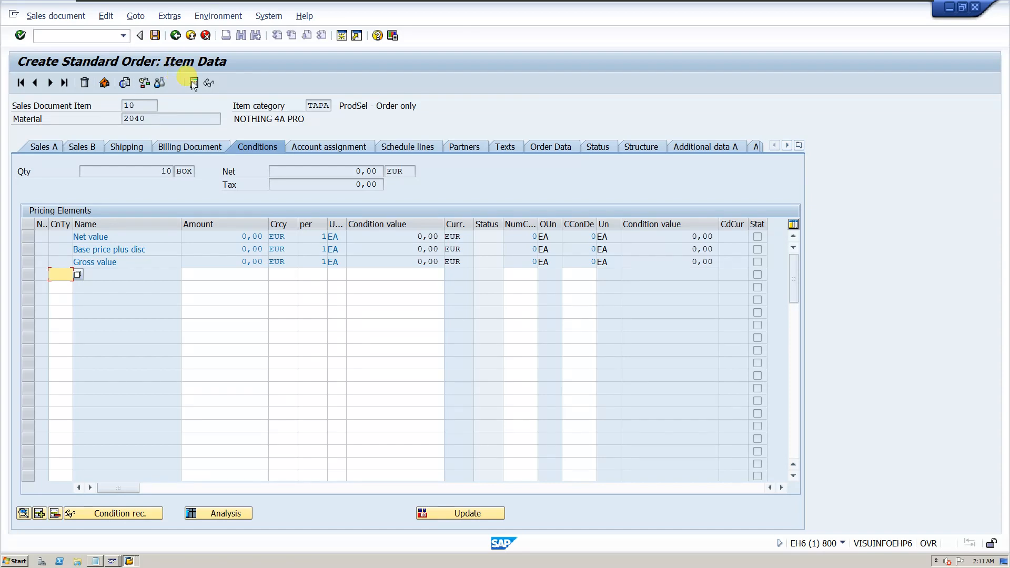
{"action": "left_click", "coordinate": [175, 35]}
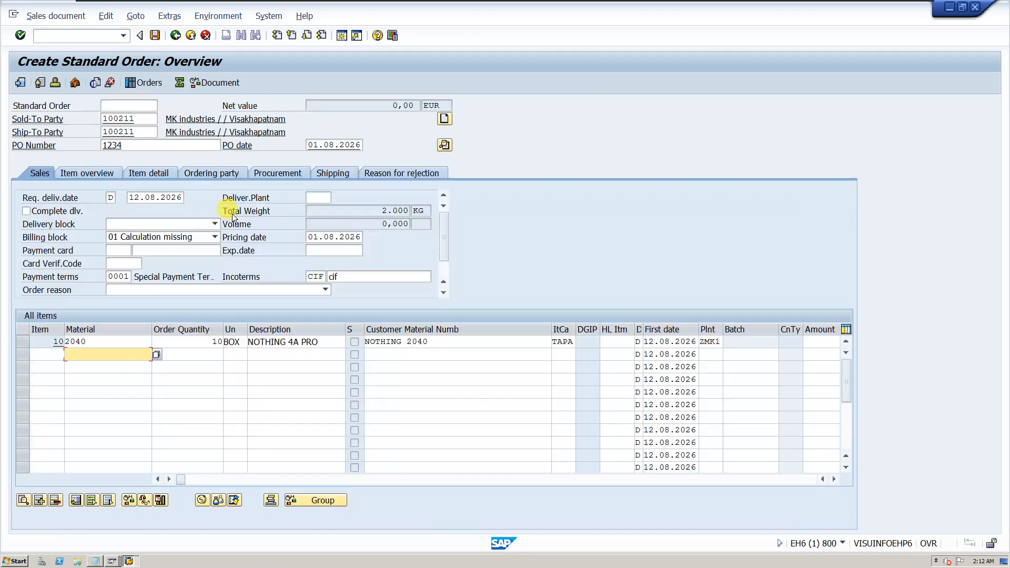
{"action": "left_click", "coordinate": [457, 341]}
{"action": "double_click", "coordinate": [457, 341]}
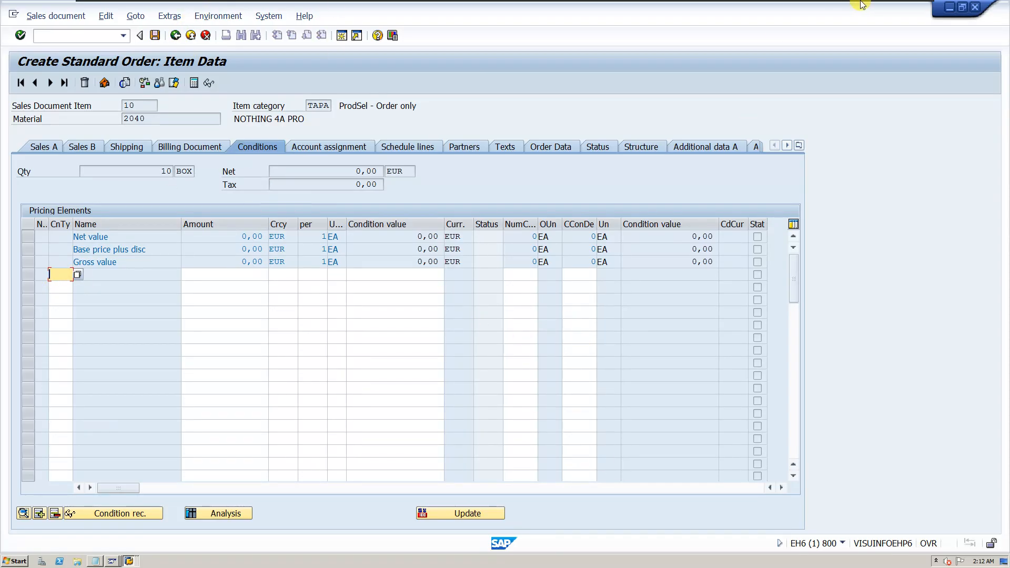
{"action": "left_click", "coordinate": [880, 9]}
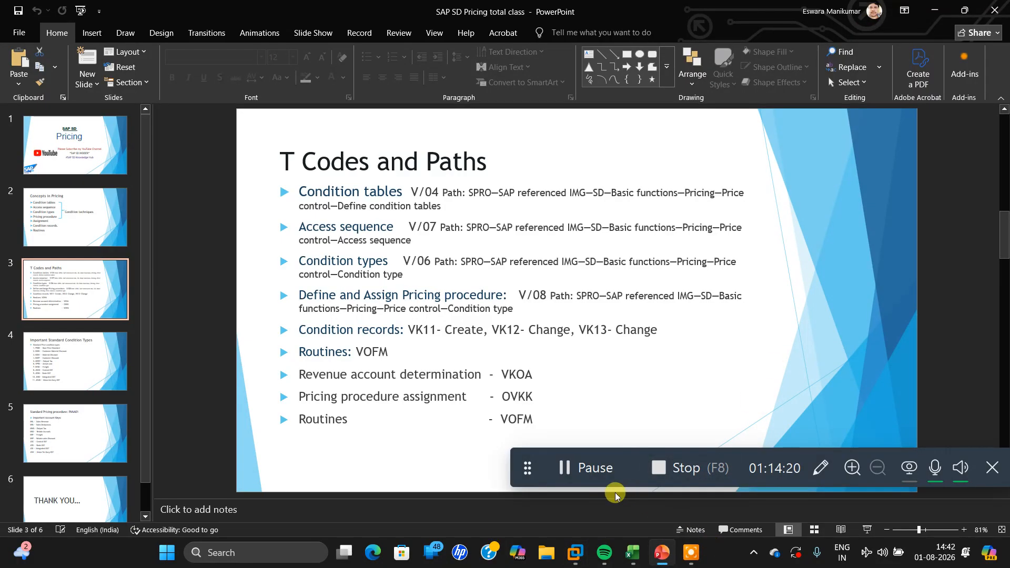
{"action": "left_click", "coordinate": [575, 552]}
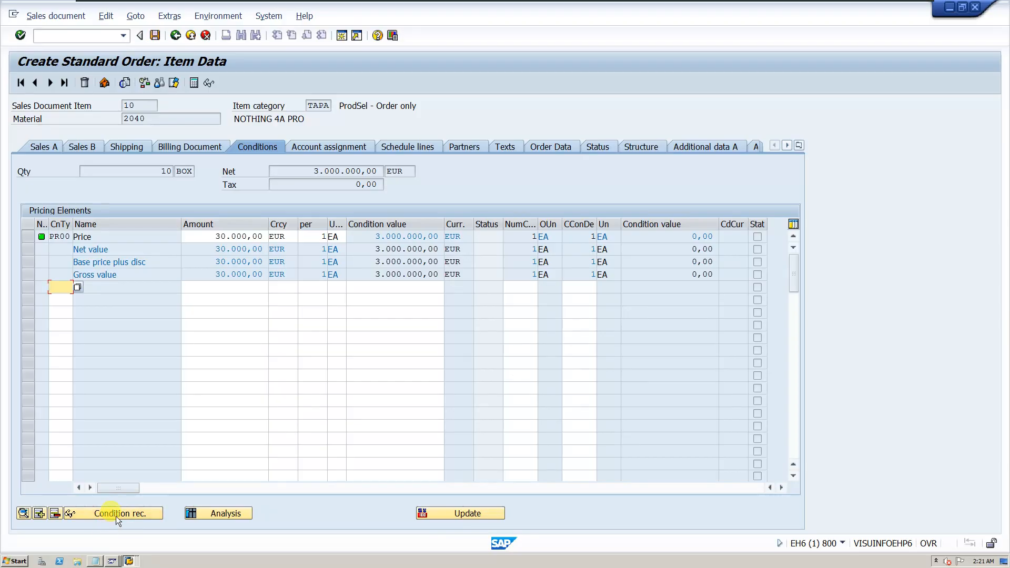
{"action": "left_click", "coordinate": [129, 561]}
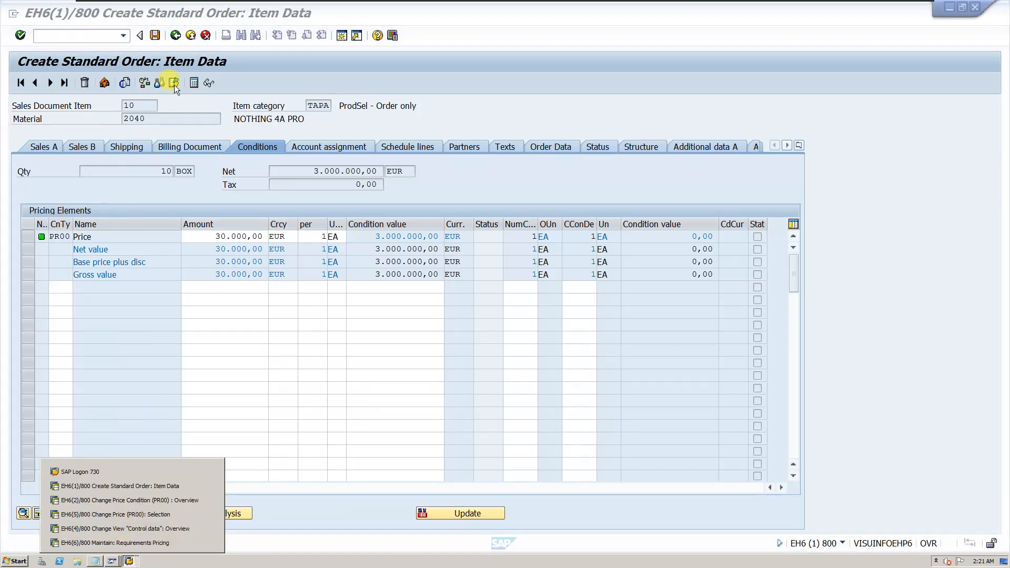
- Reopen the pricing conditions of item 10 from the order overview and add condition type K005 (Customer/Material) with an amount of 1000
{"action": "left_click", "coordinate": [175, 34]}
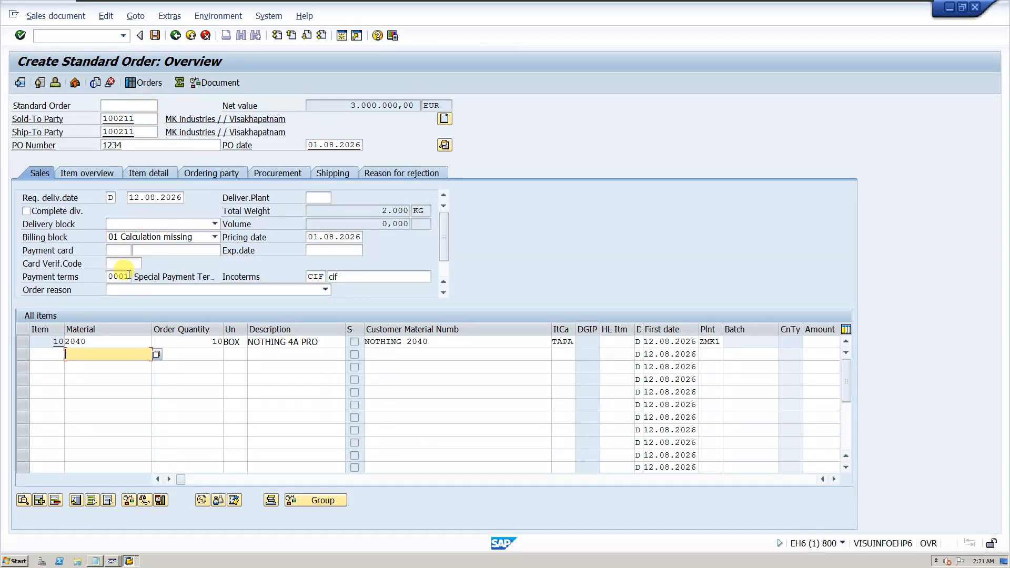
{"action": "double_click", "coordinate": [289, 343]}
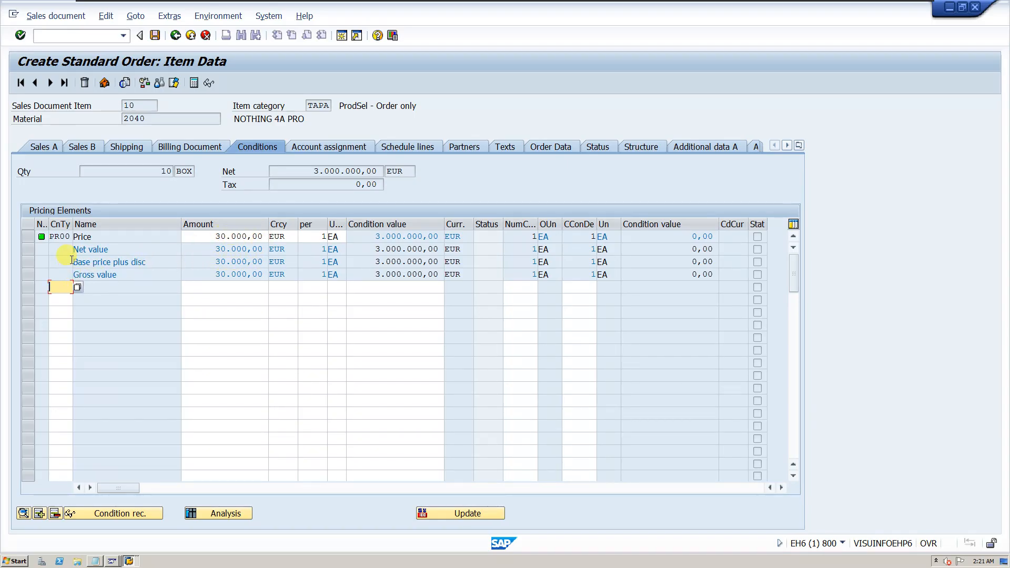
{"action": "left_click", "coordinate": [78, 287]}
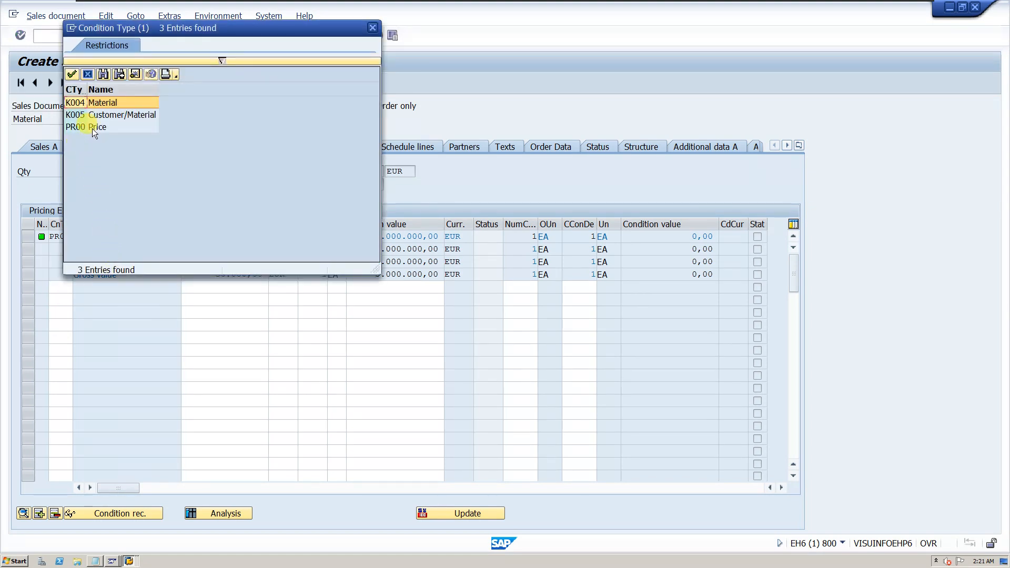
{"action": "double_click", "coordinate": [105, 116]}
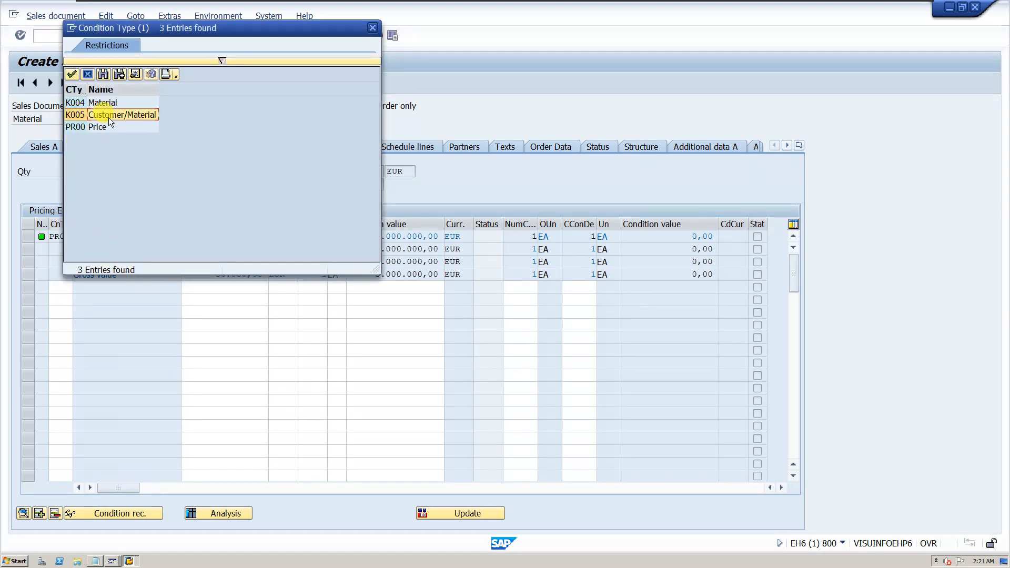
{"action": "left_click", "coordinate": [237, 291]}
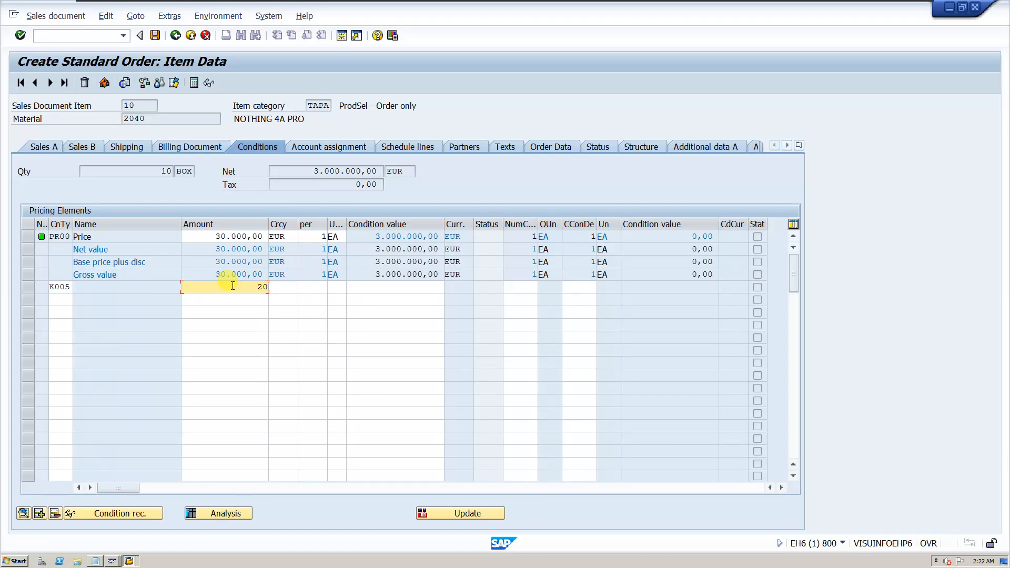
{"action": "type", "text": "2"}
{"action": "key", "text": "BackSpace"}
{"action": "type", "text": "1000"}
{"action": "key", "text": "Return"}
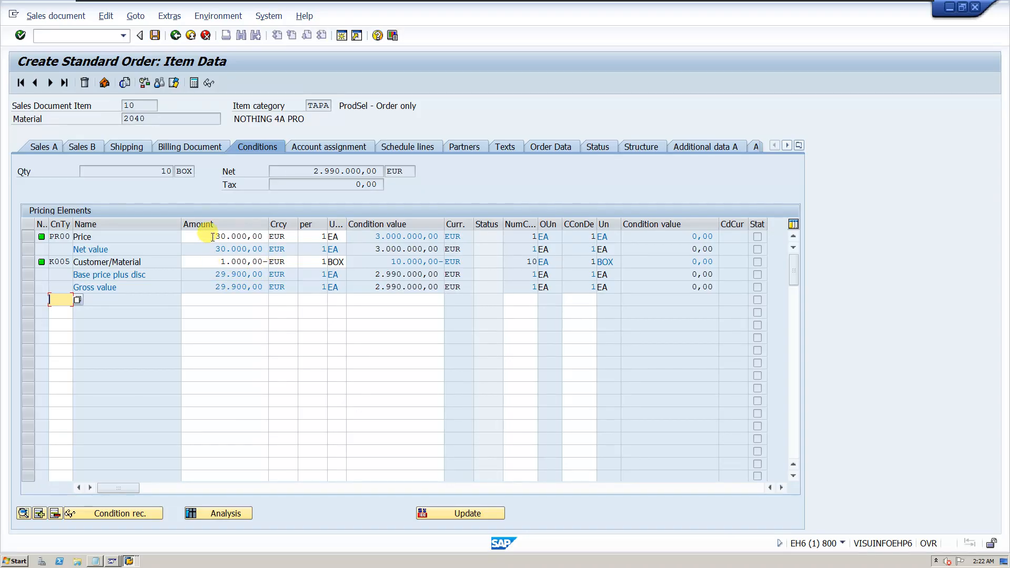
{"action": "left_click_drag", "start_coordinate": [212, 236], "coordinate": [256, 274]}
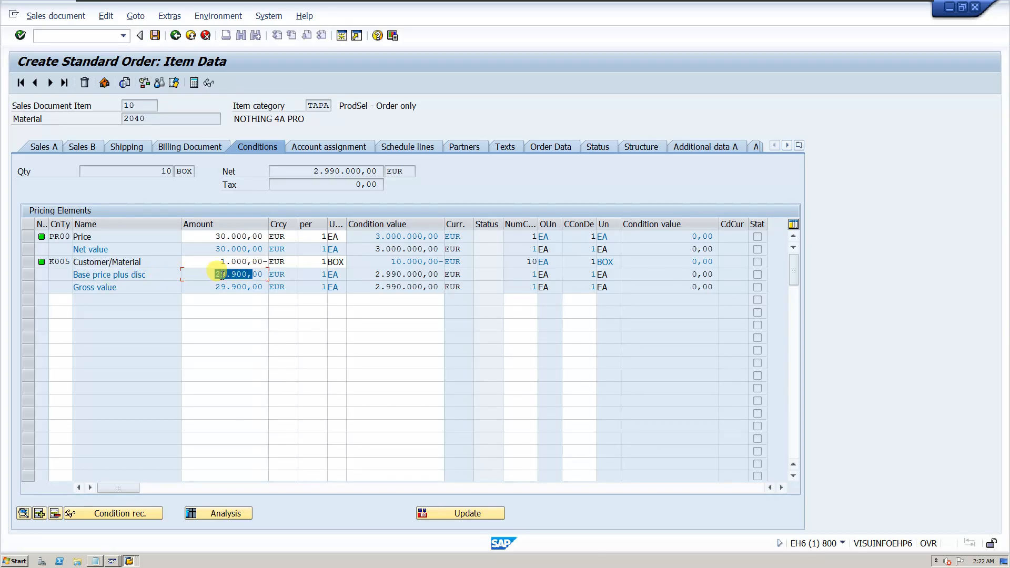
{"action": "left_click", "coordinate": [71, 299]}
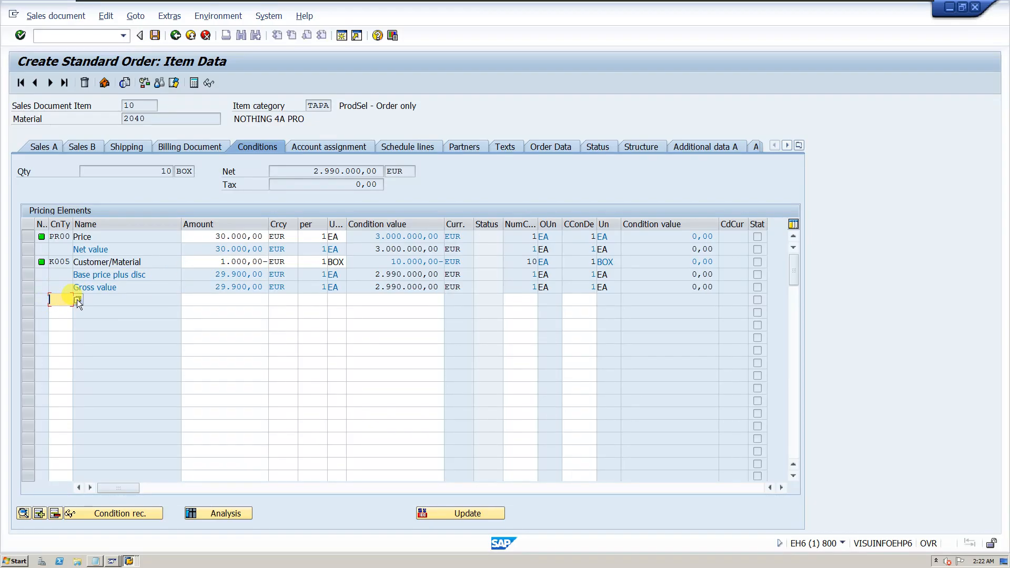
{"action": "left_click", "coordinate": [77, 300]}
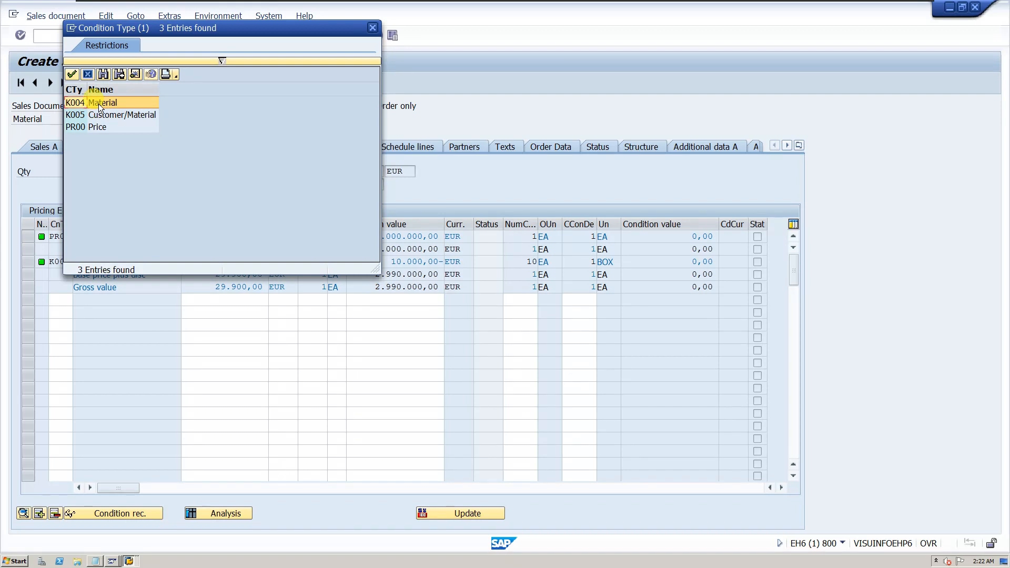
{"action": "double_click", "coordinate": [100, 103]}
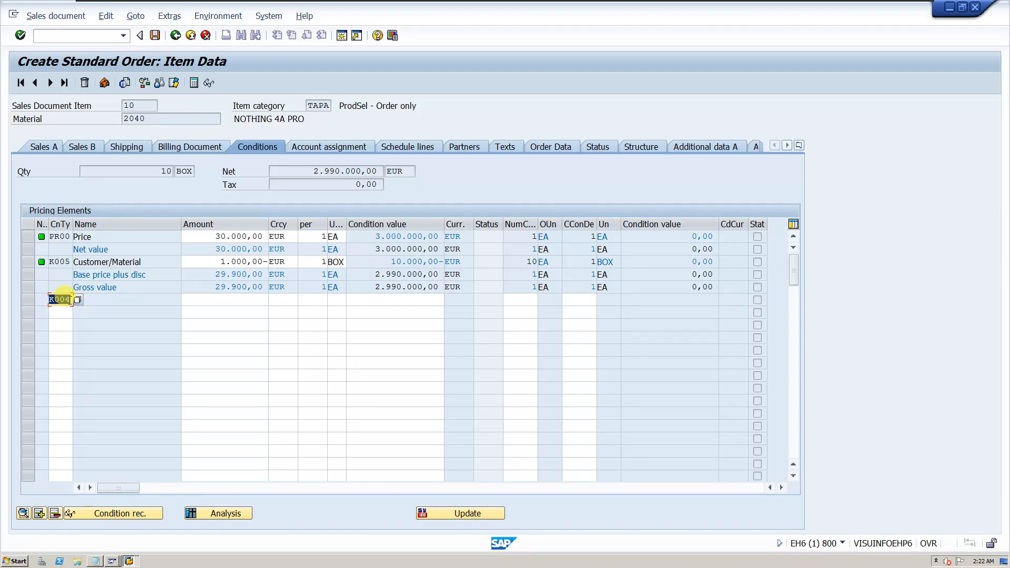
{"action": "key", "text": "BackSpace"}
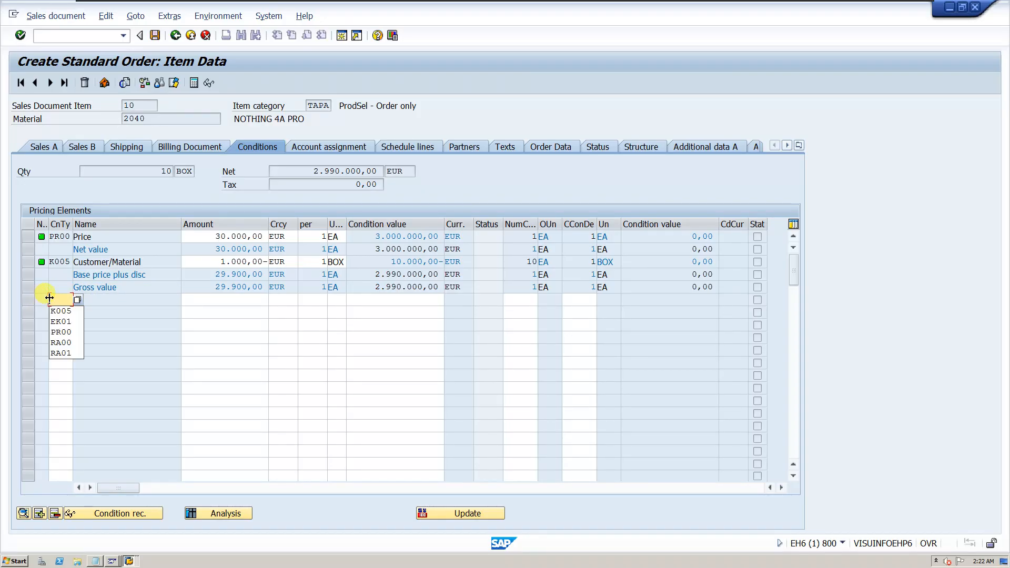
{"action": "left_click", "coordinate": [213, 302]}
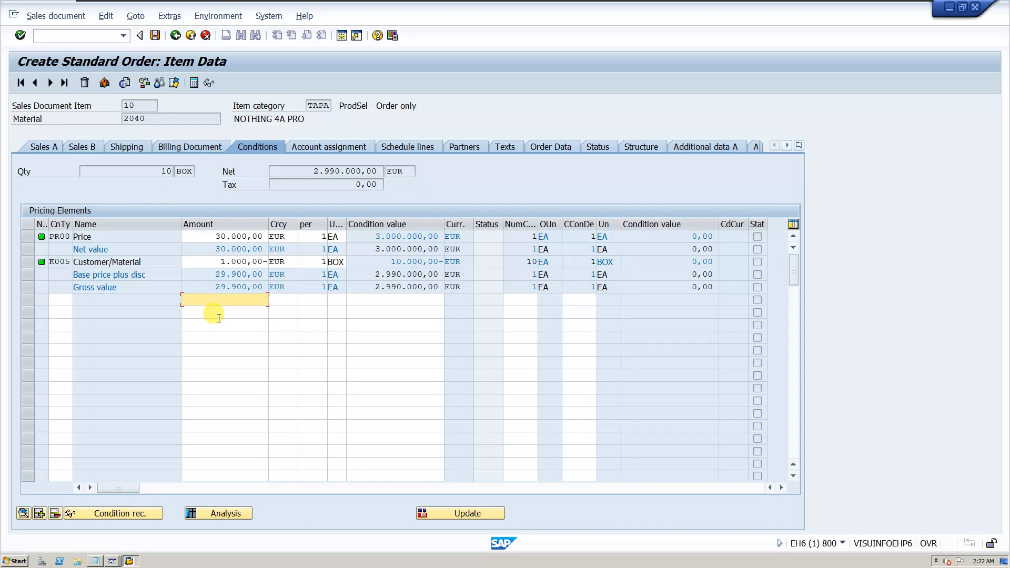
- Select the PR00 price line and check the order for missing data with the incompletion log
{"action": "left_click", "coordinate": [26, 238]}
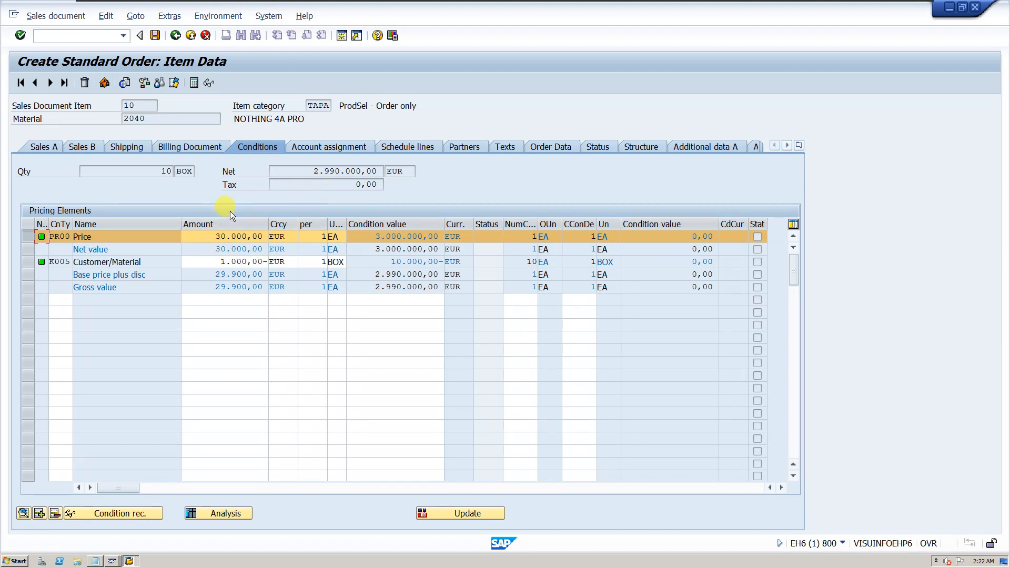
{"action": "left_click", "coordinate": [95, 19]}
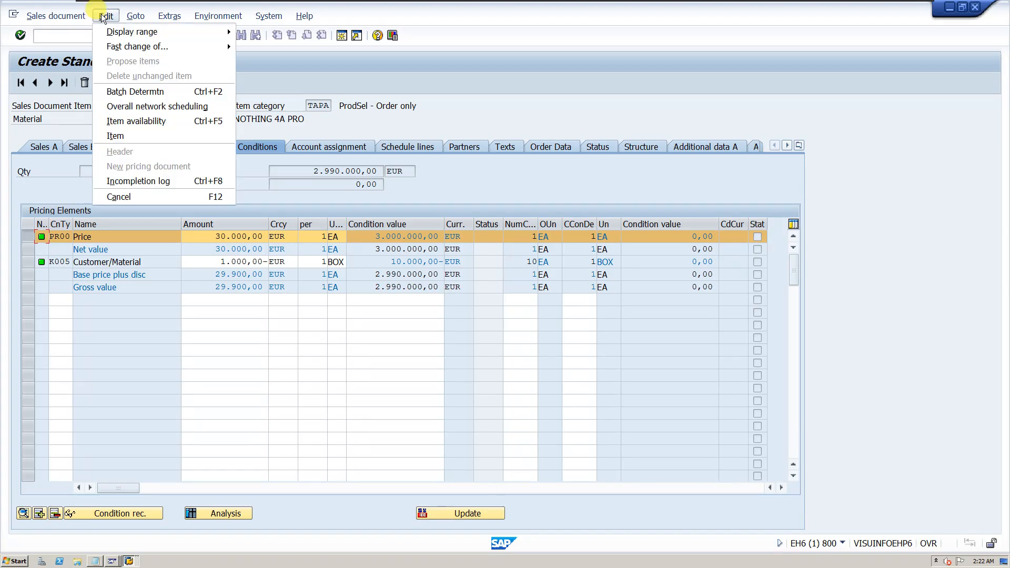
{"action": "left_click", "coordinate": [129, 185]}
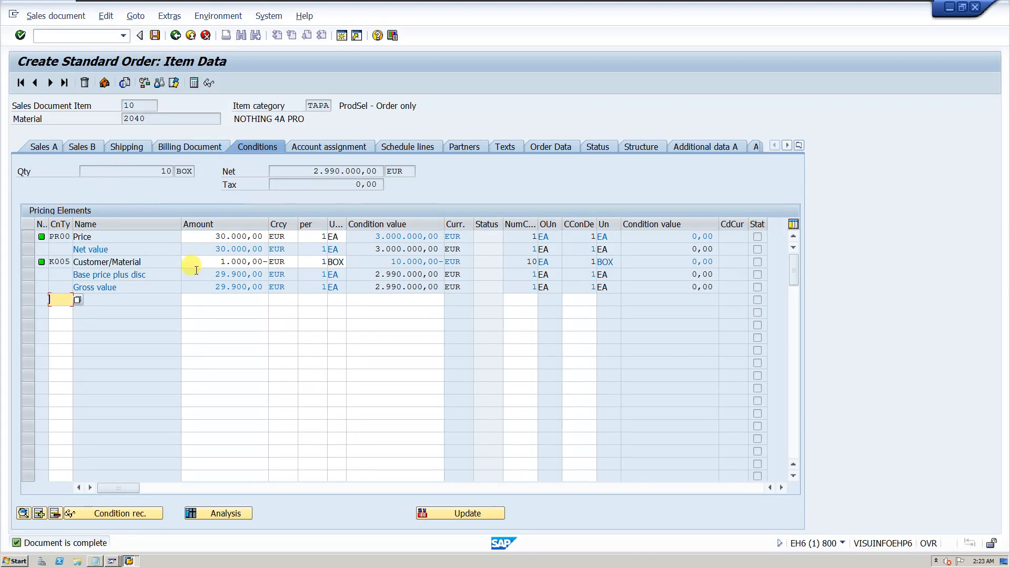
{"action": "left_click", "coordinate": [154, 35]}
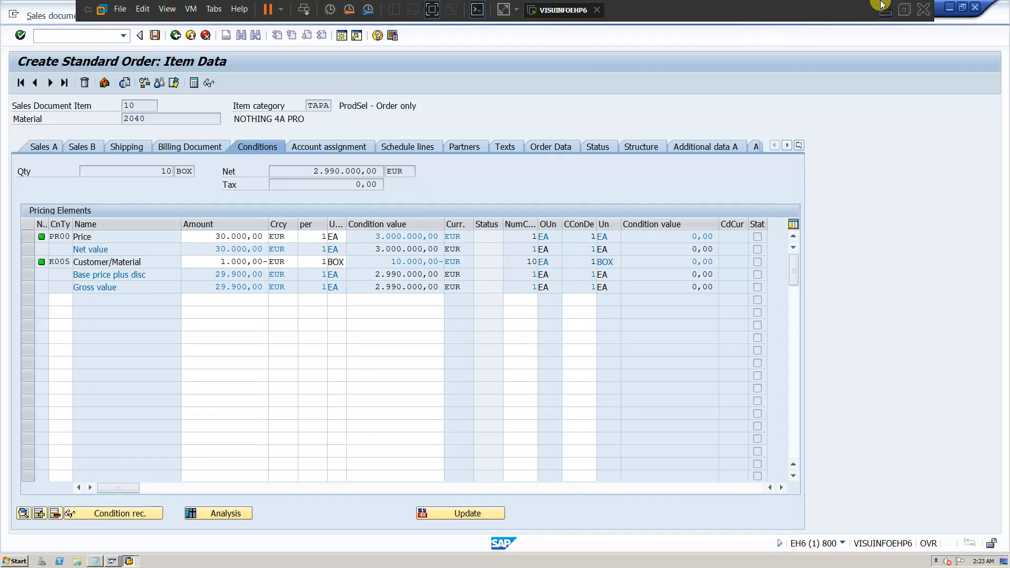
- Switch to PowerPoint, start the slide show at the T Codes and Paths slide, and advance to Important Standard Condition Types
{"action": "left_click", "coordinate": [884, 9]}
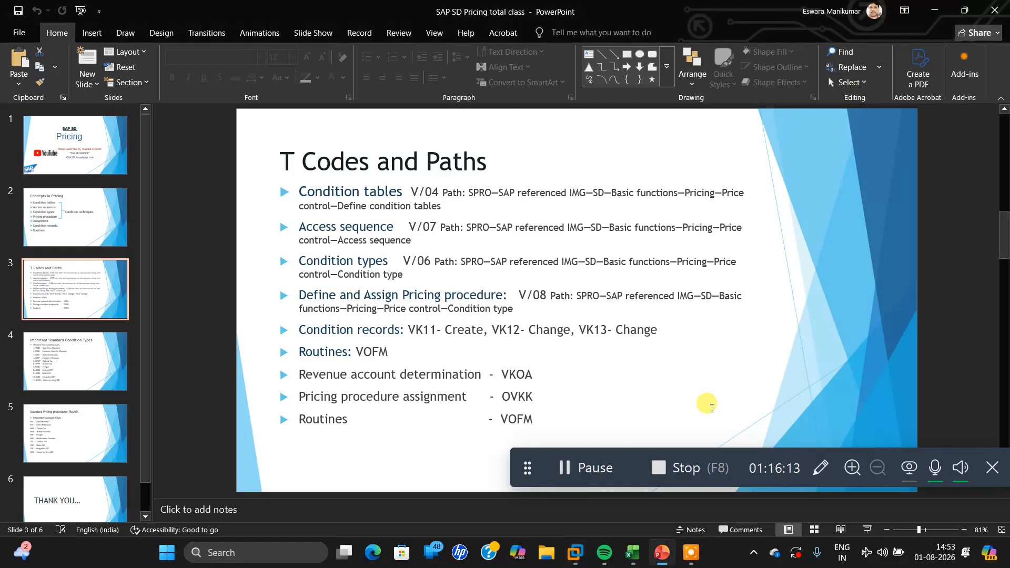
{"action": "left_click", "coordinate": [662, 561]}
{"action": "left_click", "coordinate": [661, 557]}
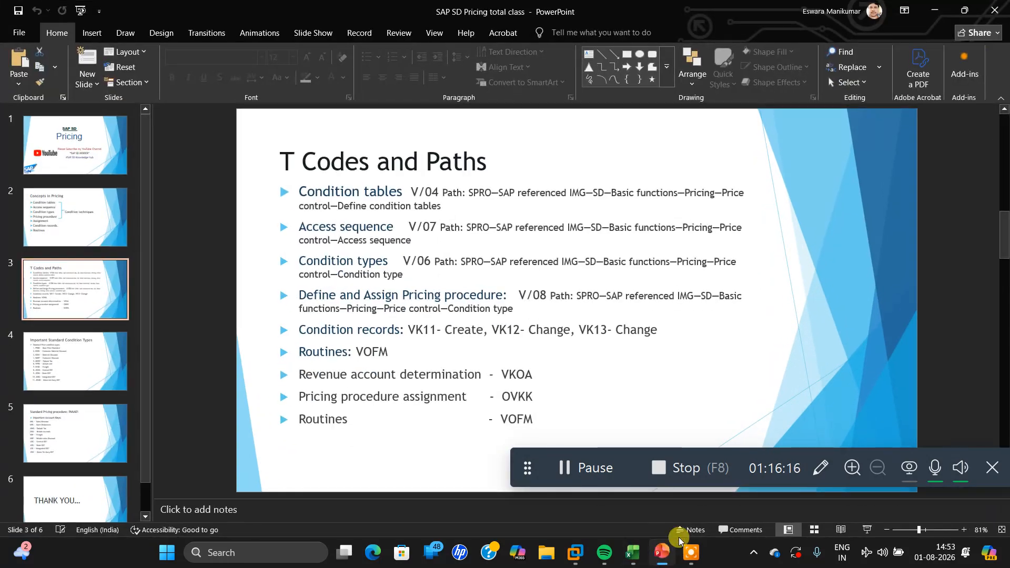
{"action": "left_click", "coordinate": [865, 529]}
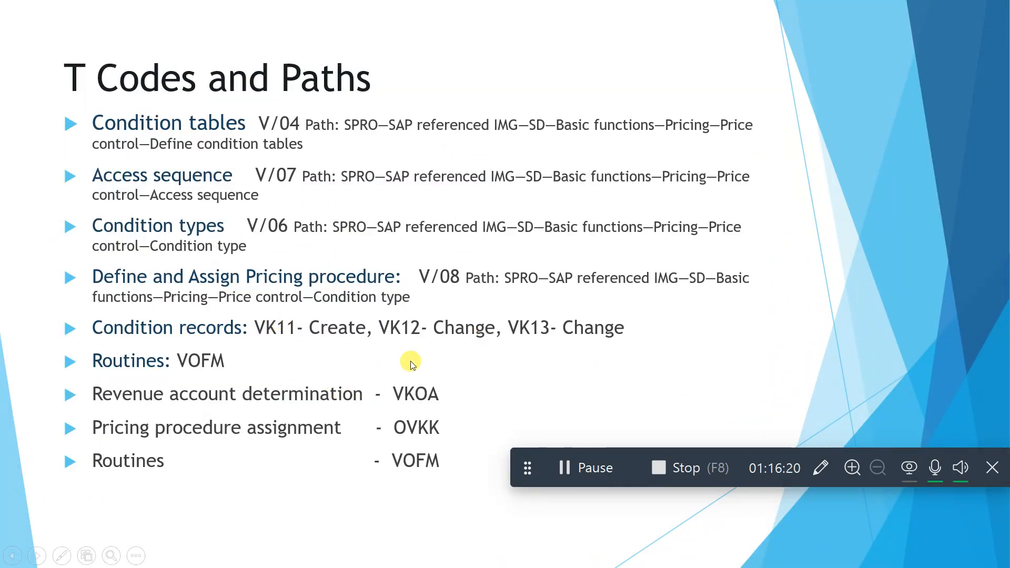
{"action": "left_click", "coordinate": [989, 469]}
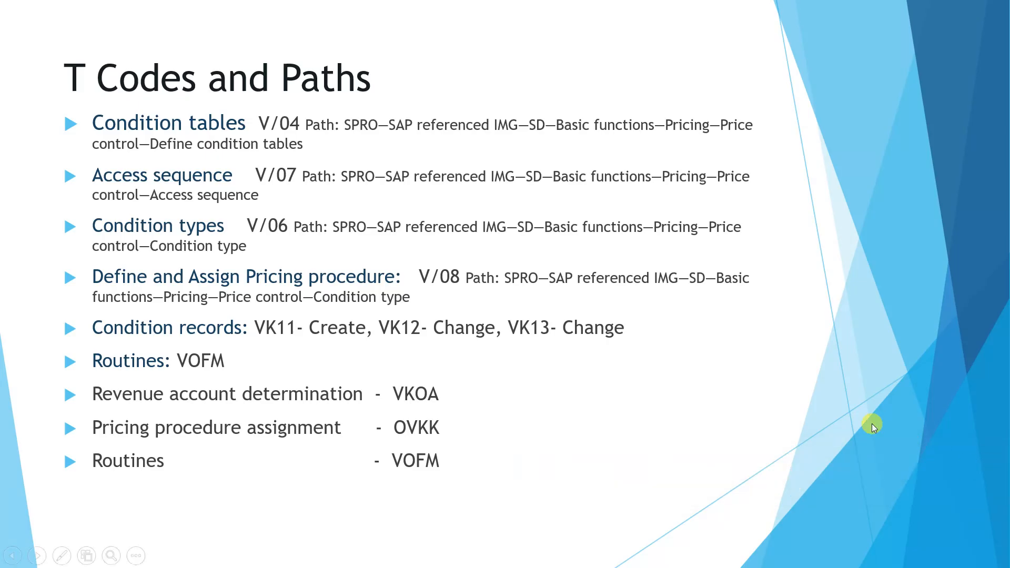
{"action": "left_click", "coordinate": [630, 362]}
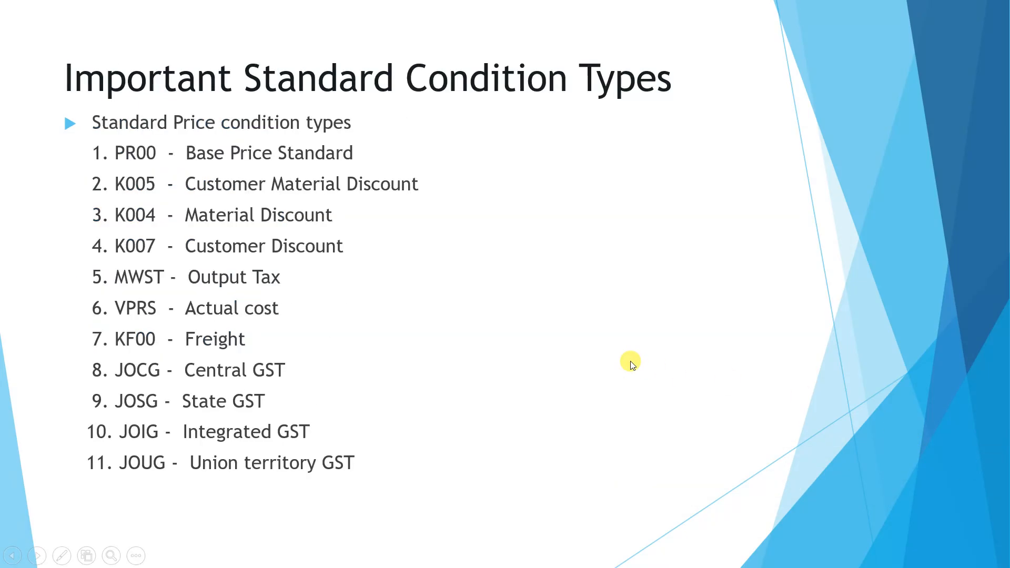